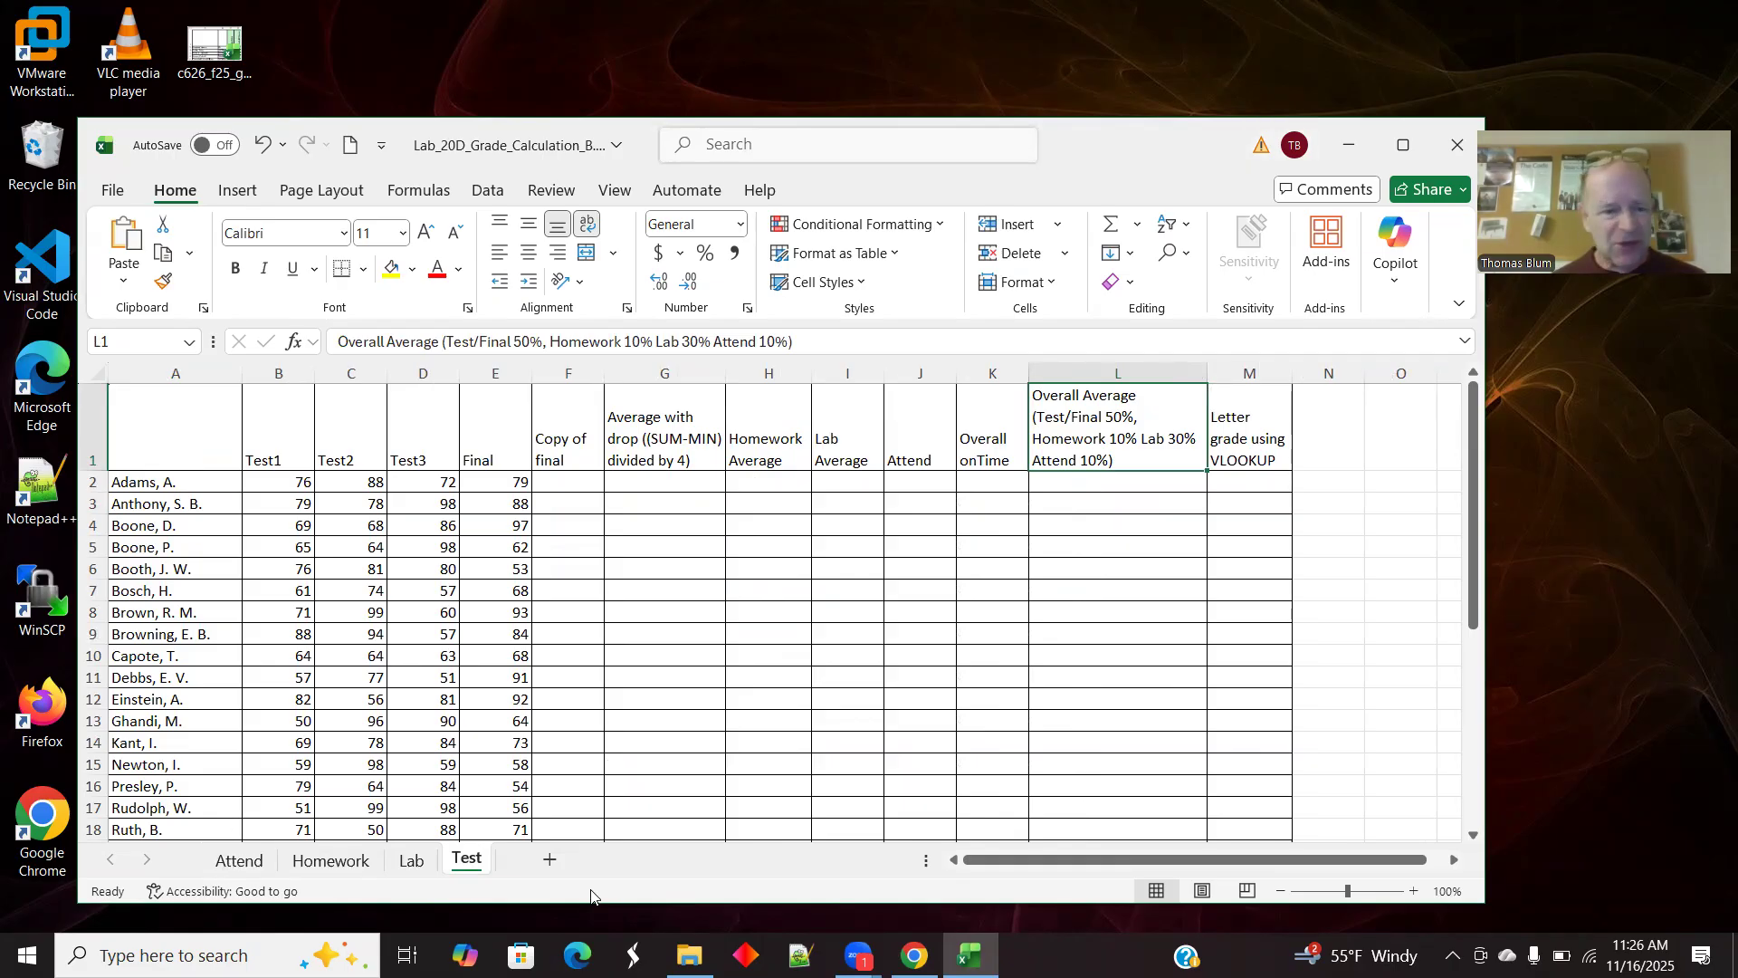
# Step: On the Attend sheet, enter =COUNTIF(B2:AB2,"X") in AC2 to count the first student's on-time attendance
pyautogui.click(242, 860)
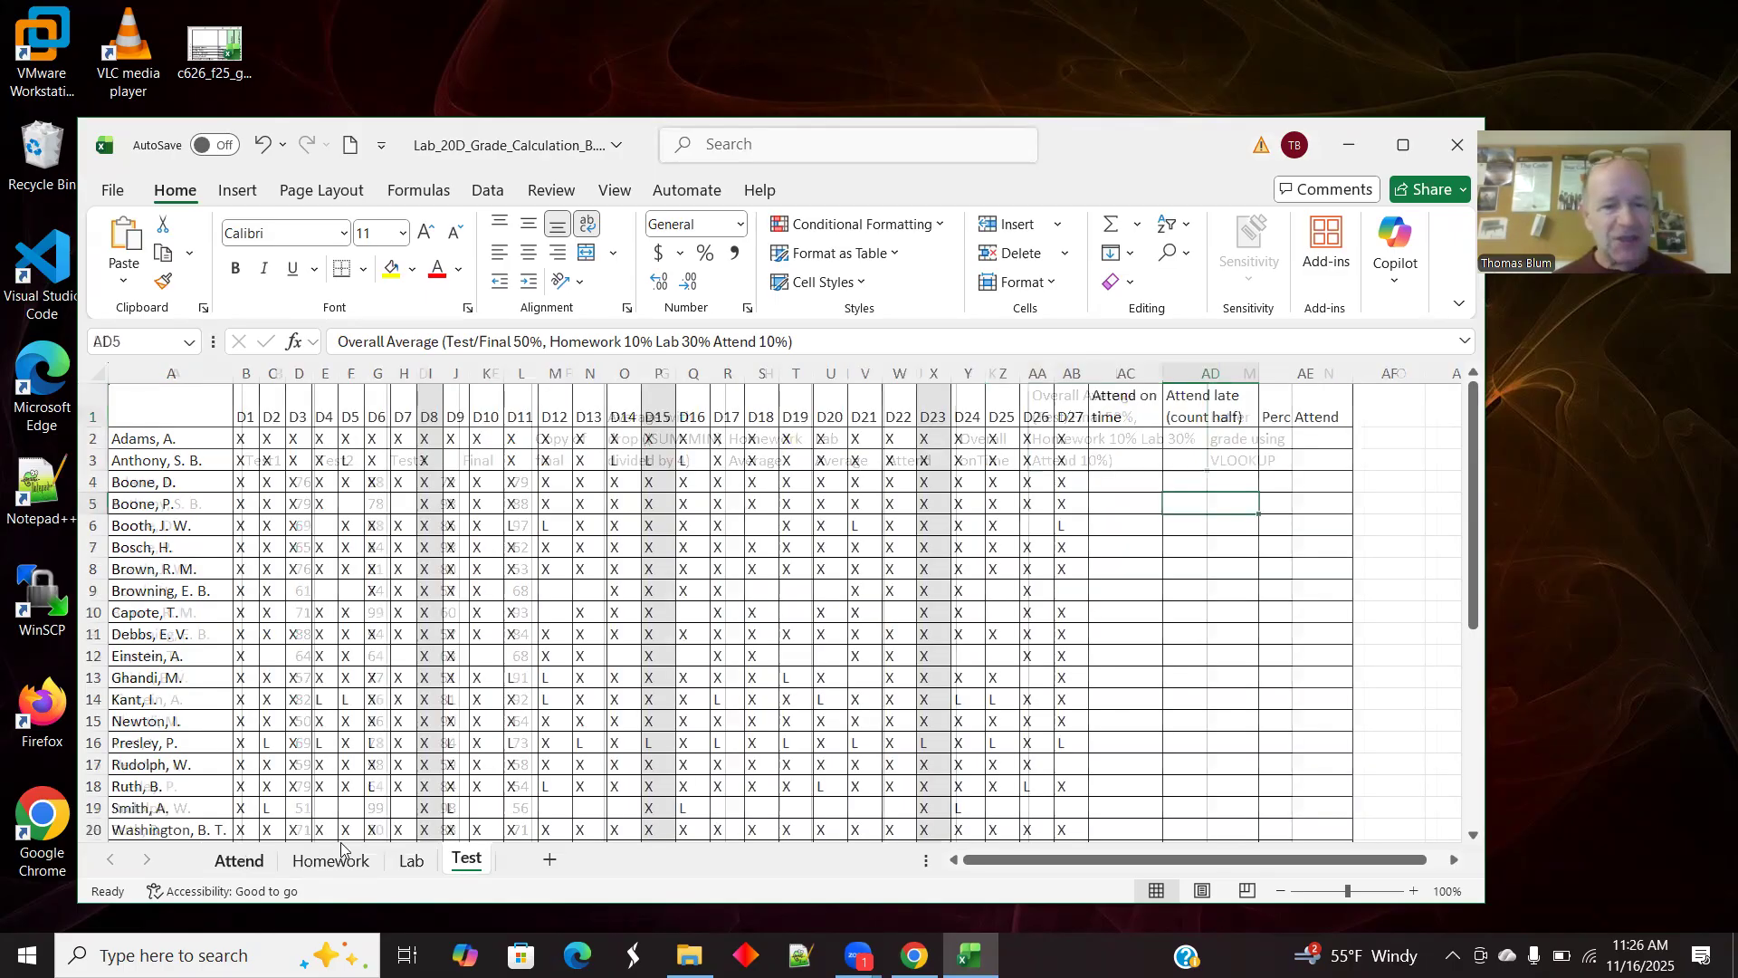
pyautogui.click(1154, 443)
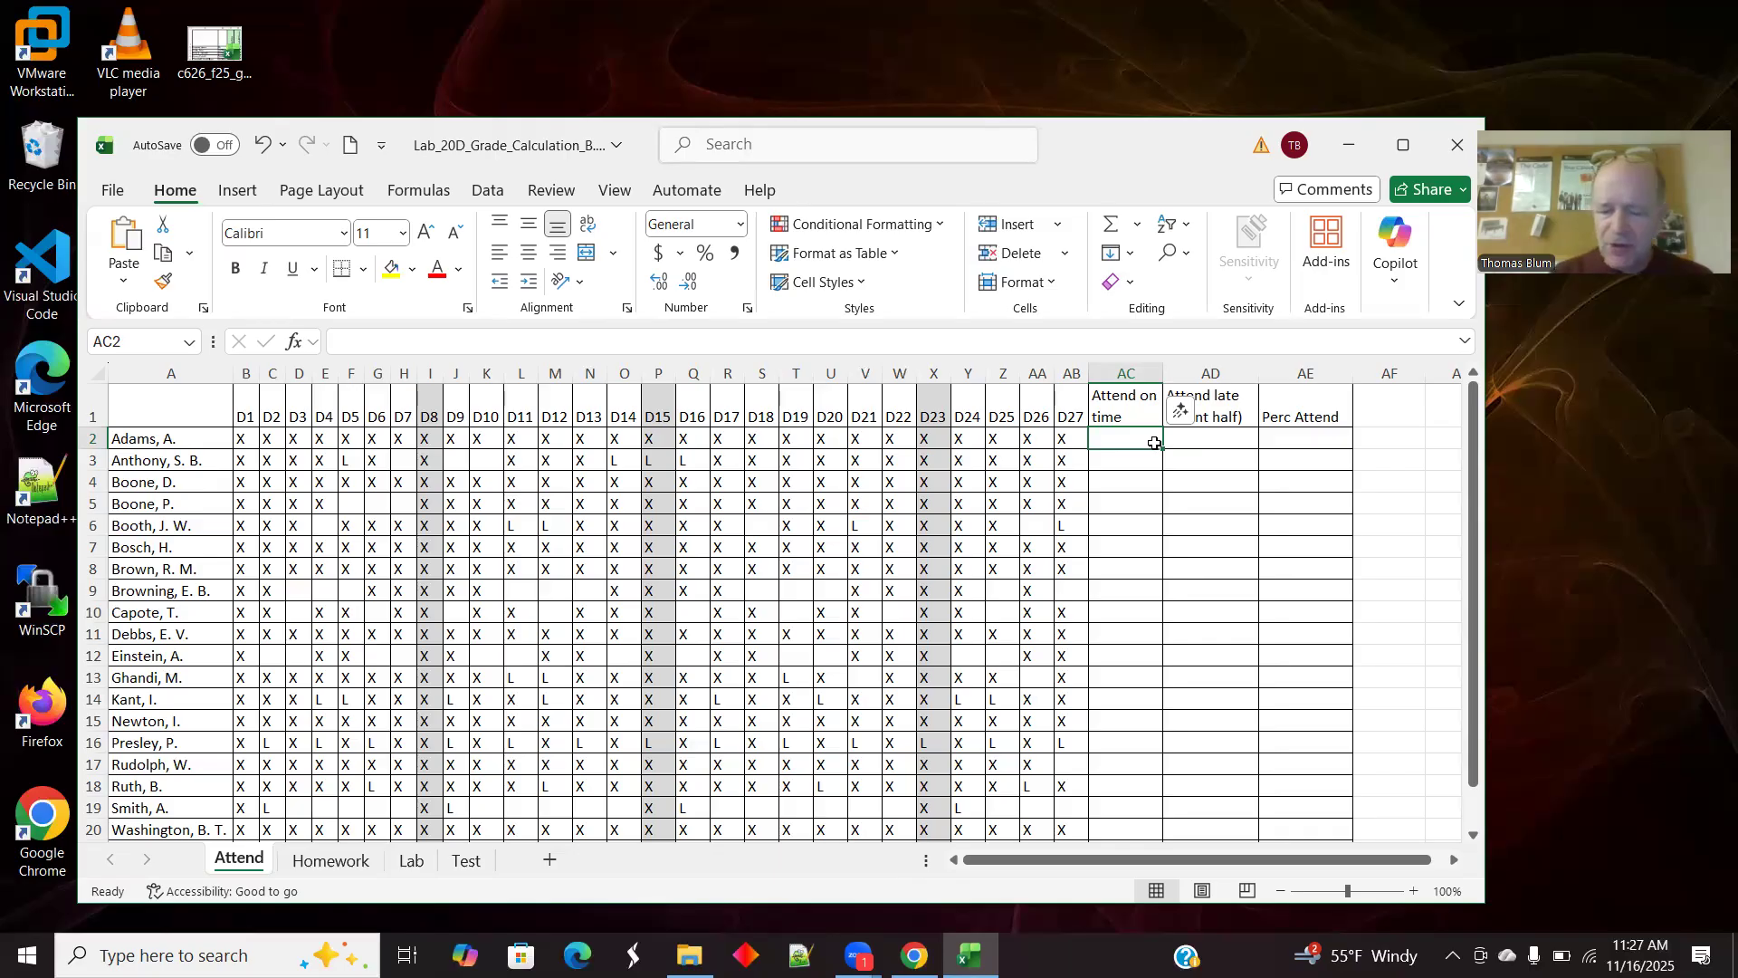
pyautogui.write('=')
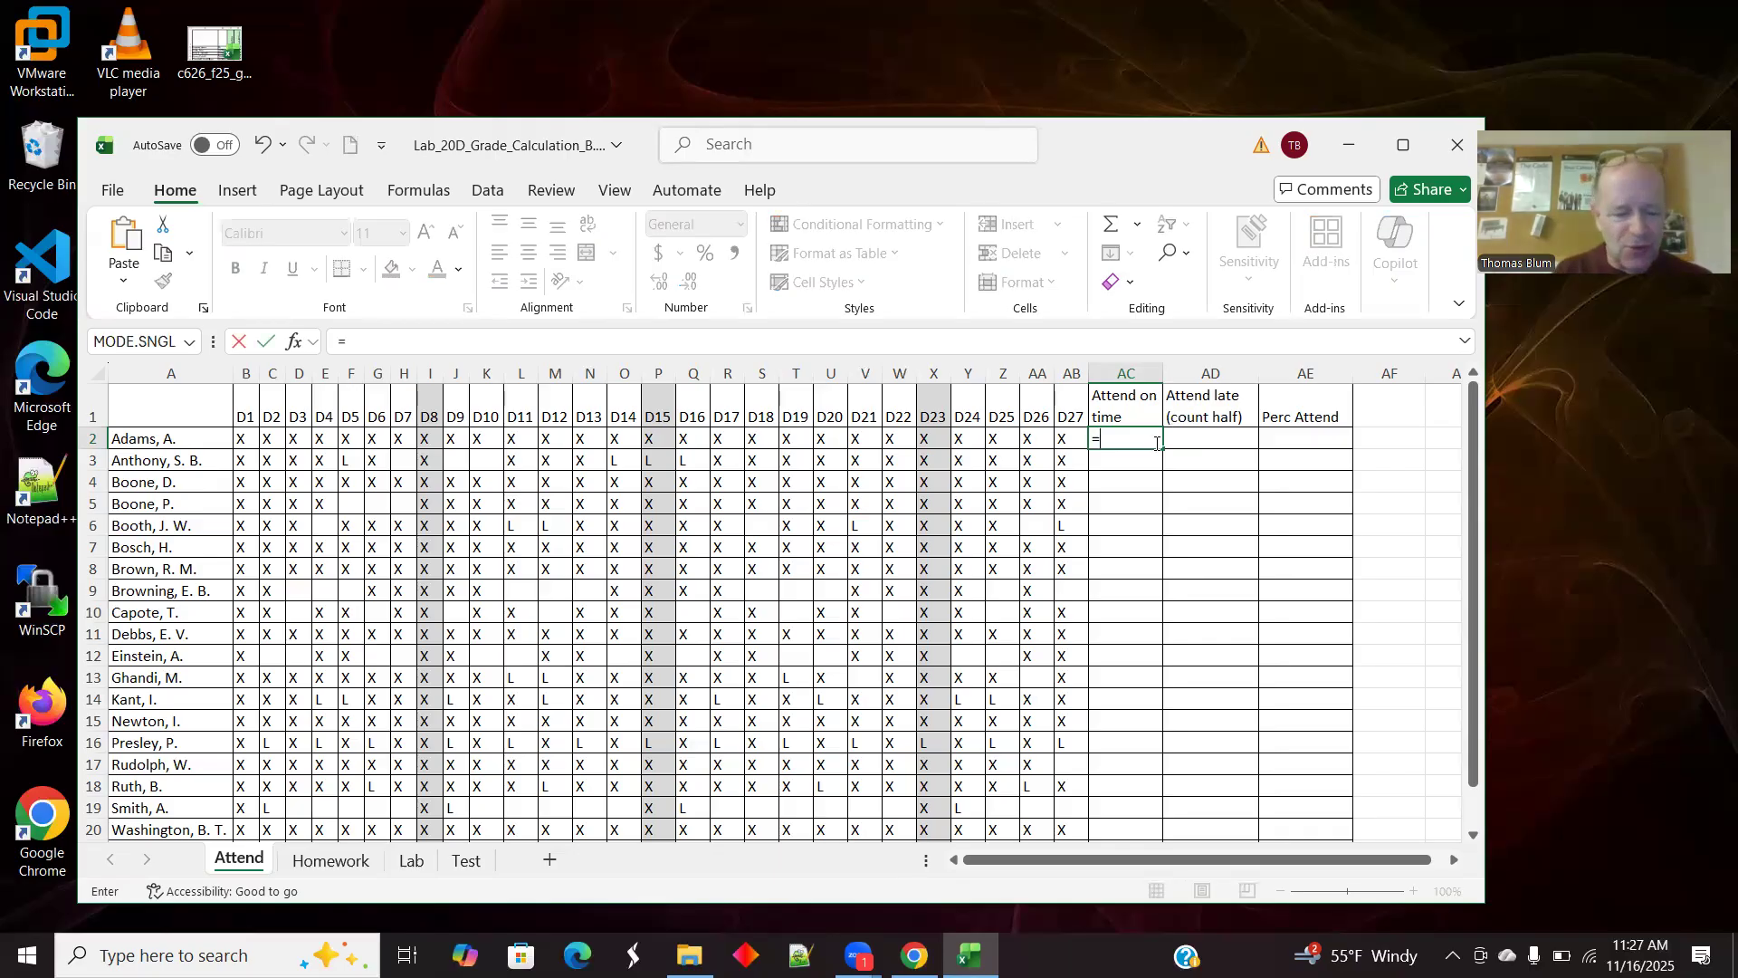
pyautogui.write('Co')
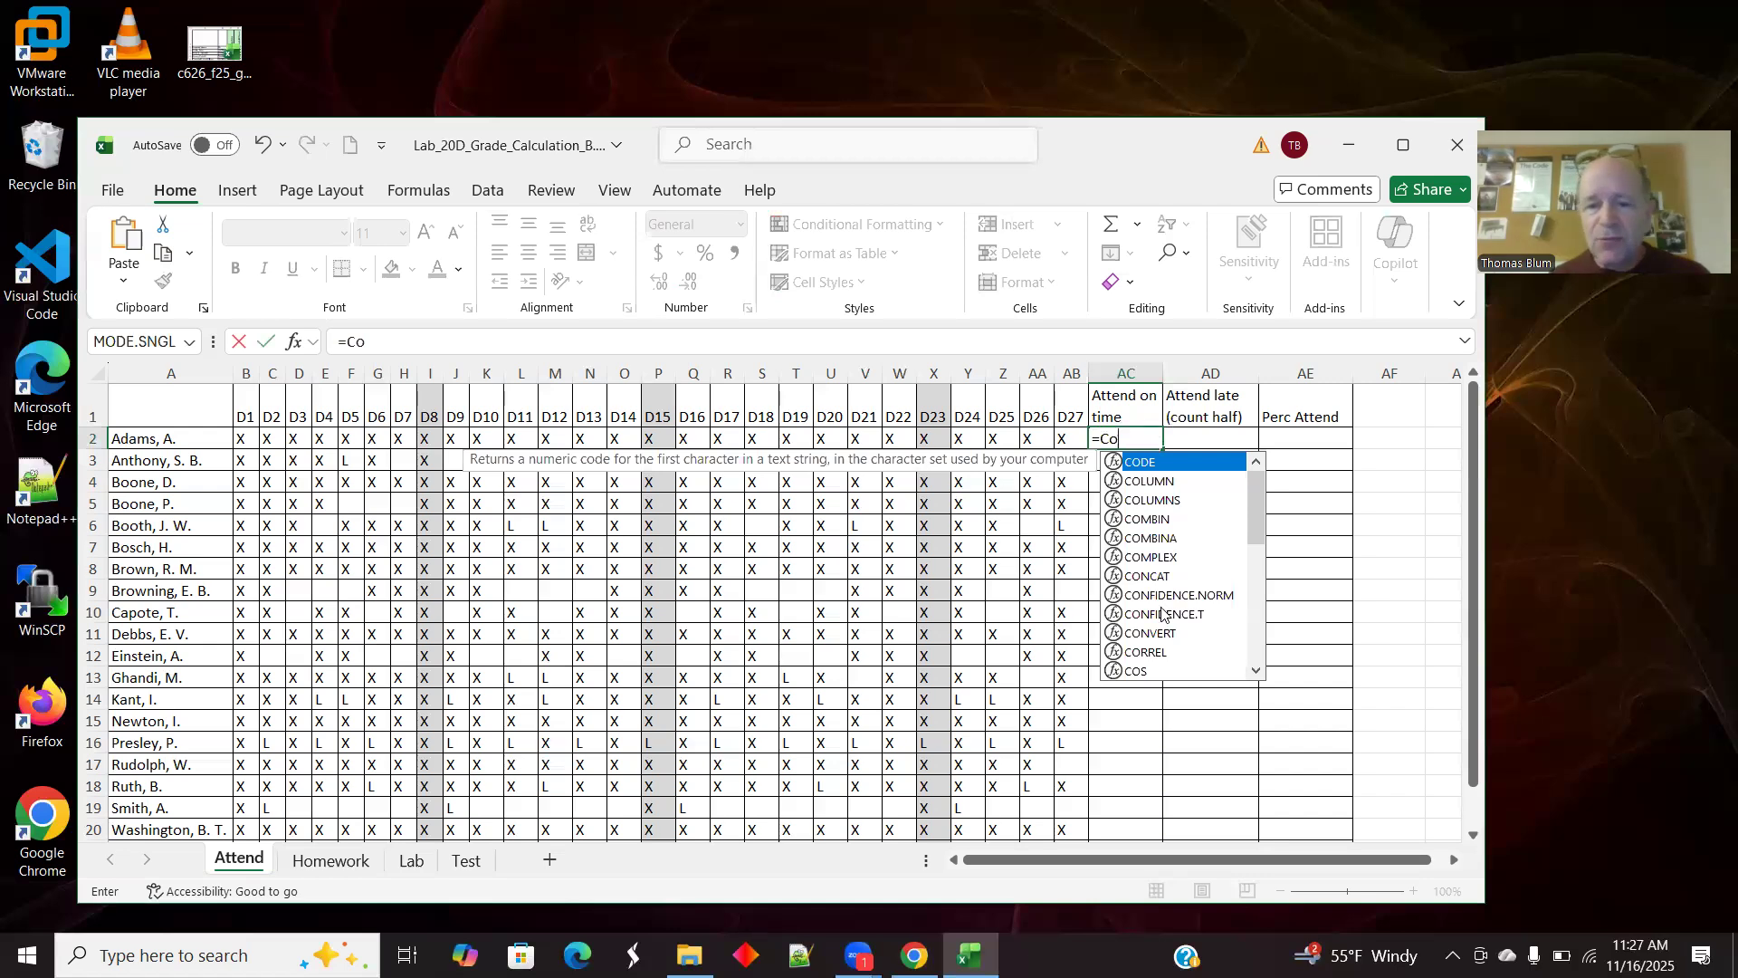
pyautogui.write('u')
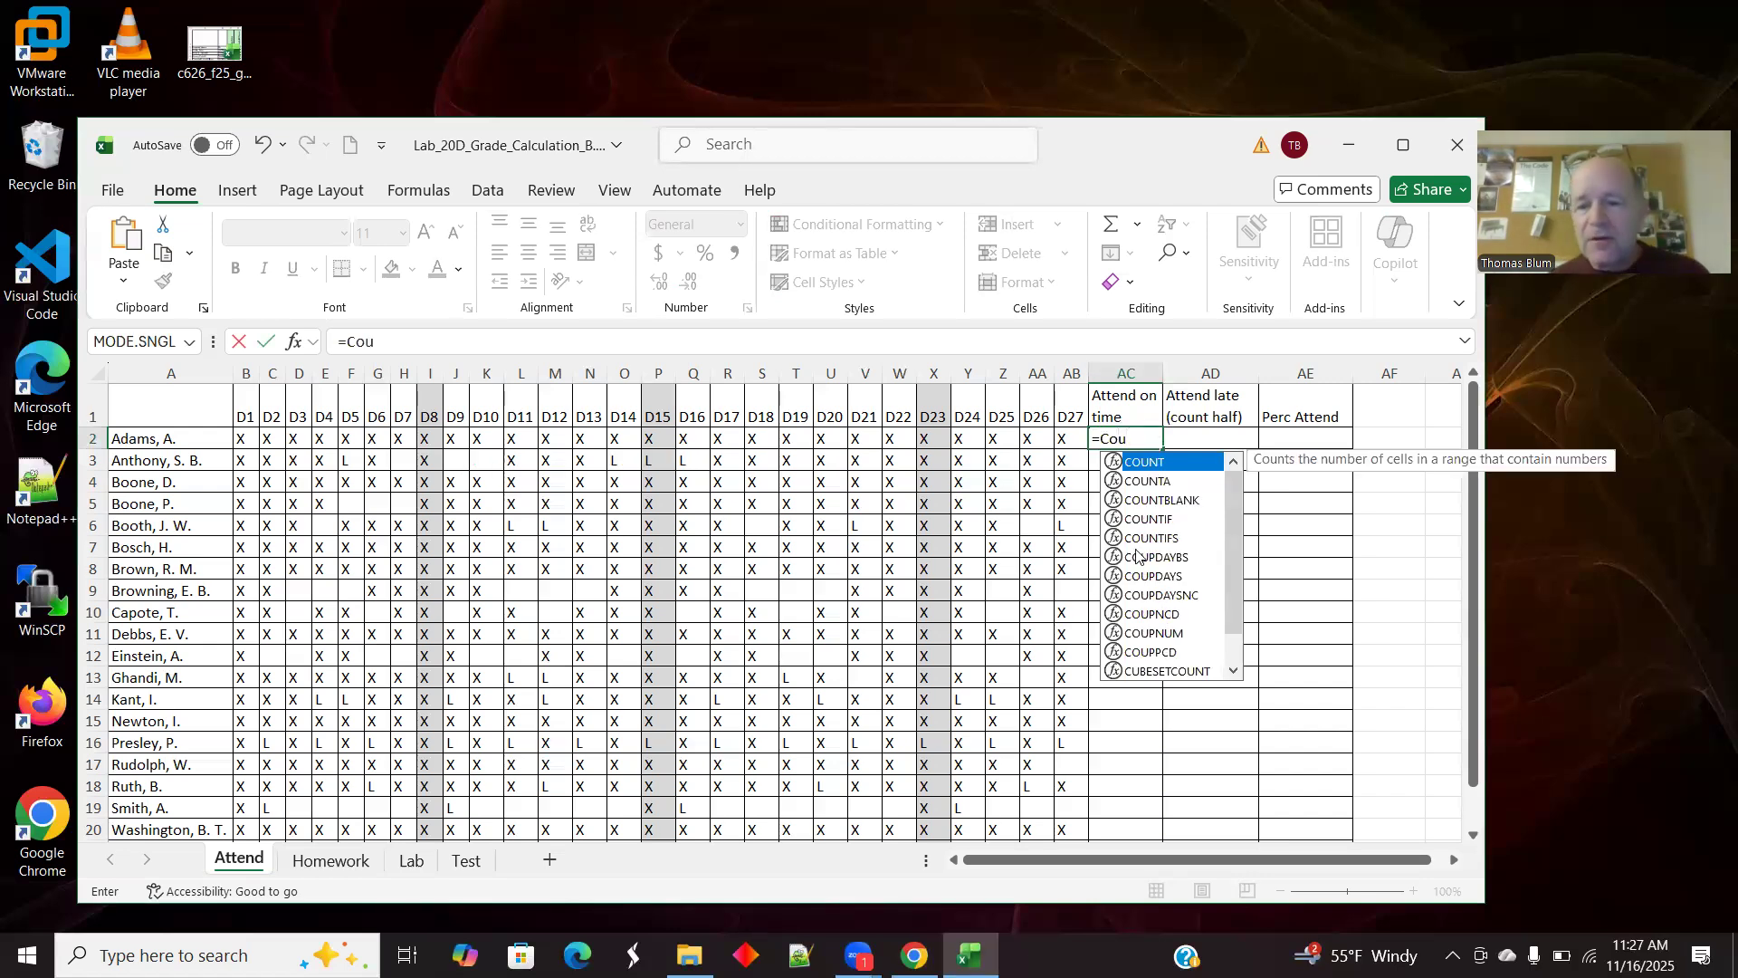
pyautogui.doubleClick(1150, 519)
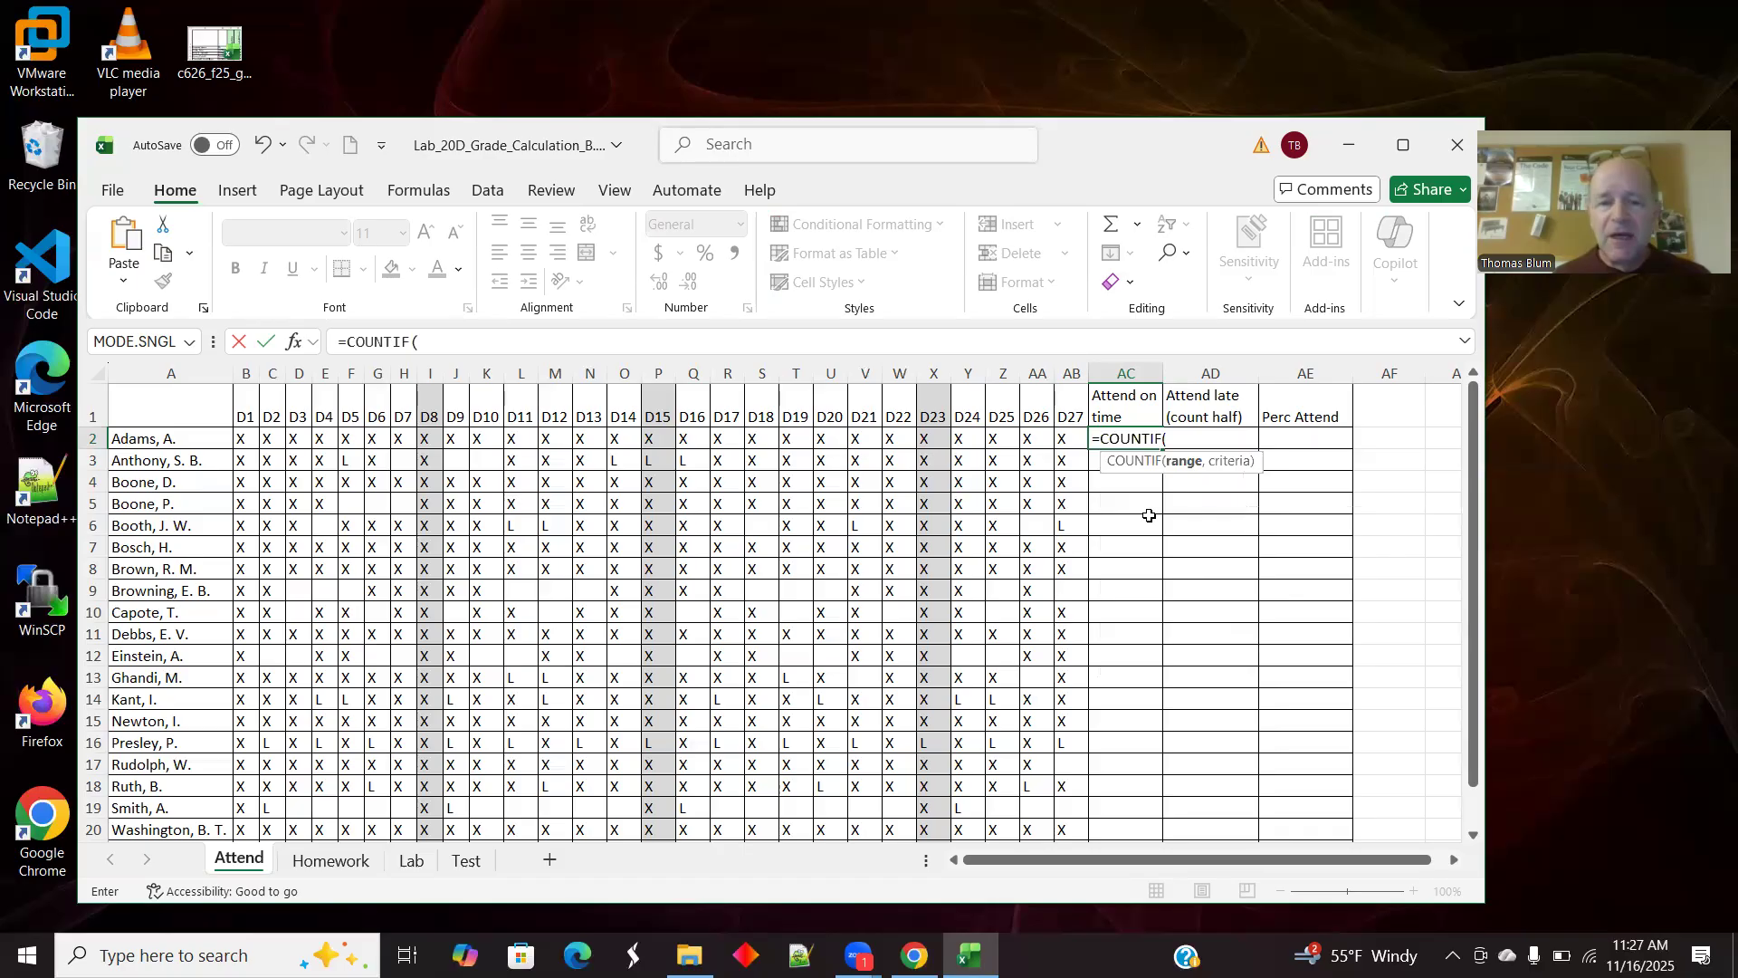
pyautogui.click(242, 439)
pyautogui.moveTo(324, 444); pyautogui.dragTo(1074, 443)
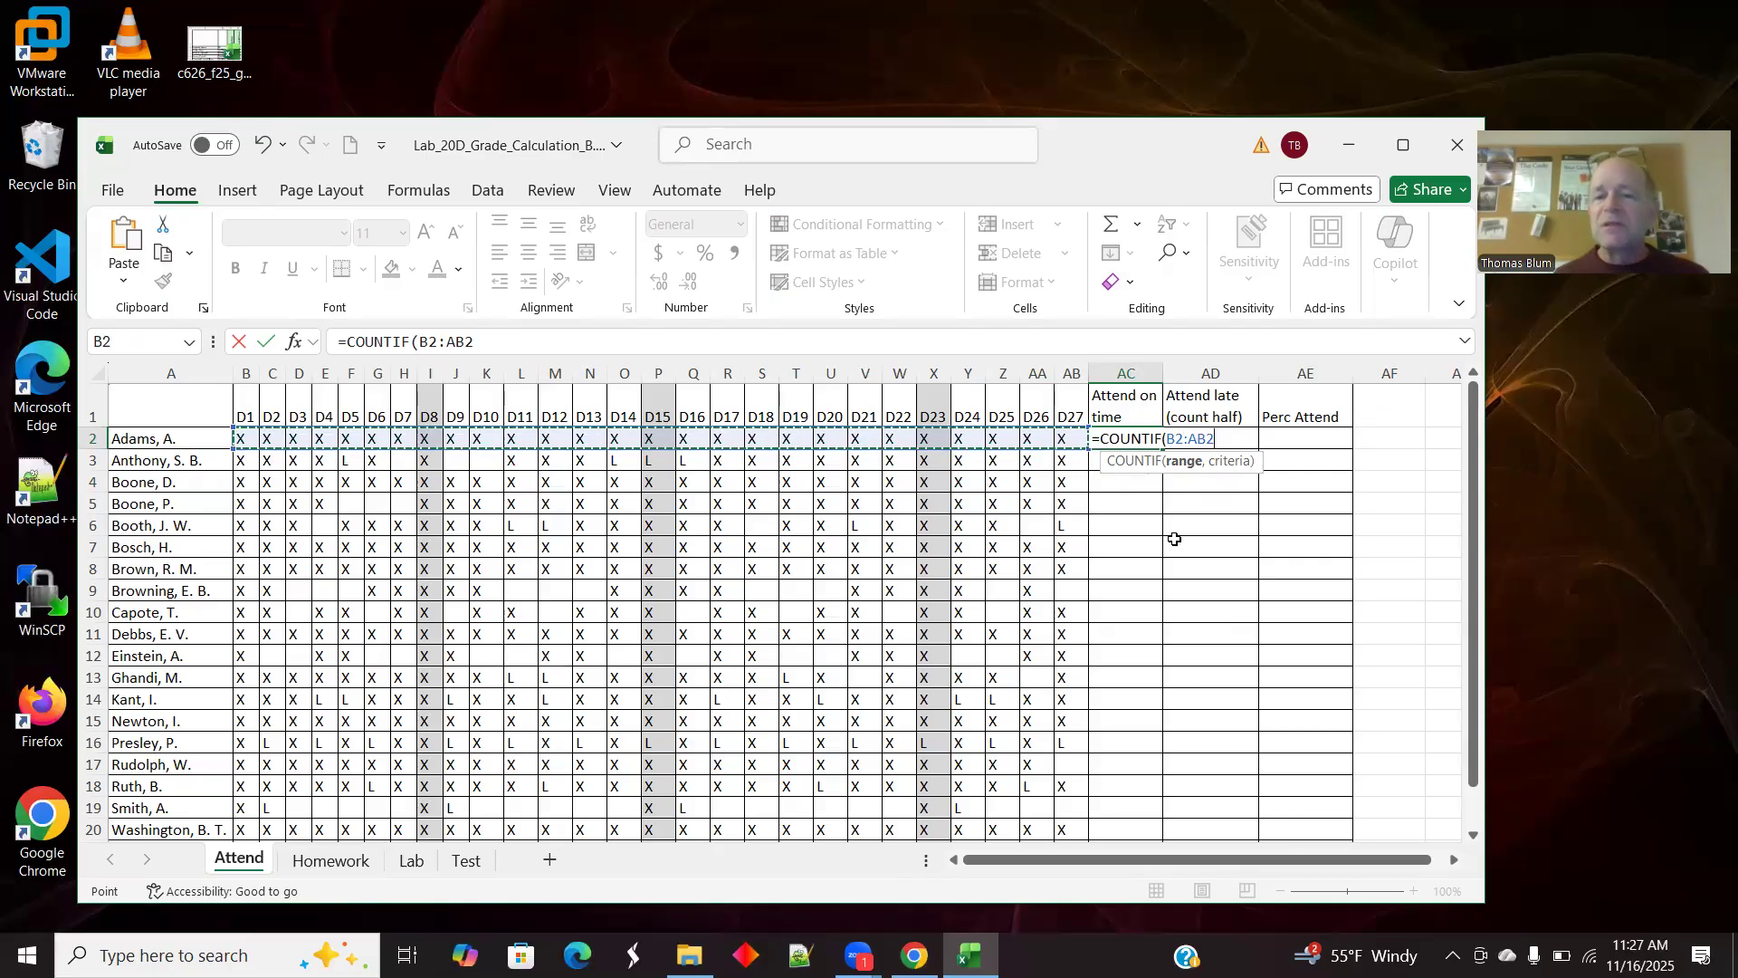
pyautogui.write(',')
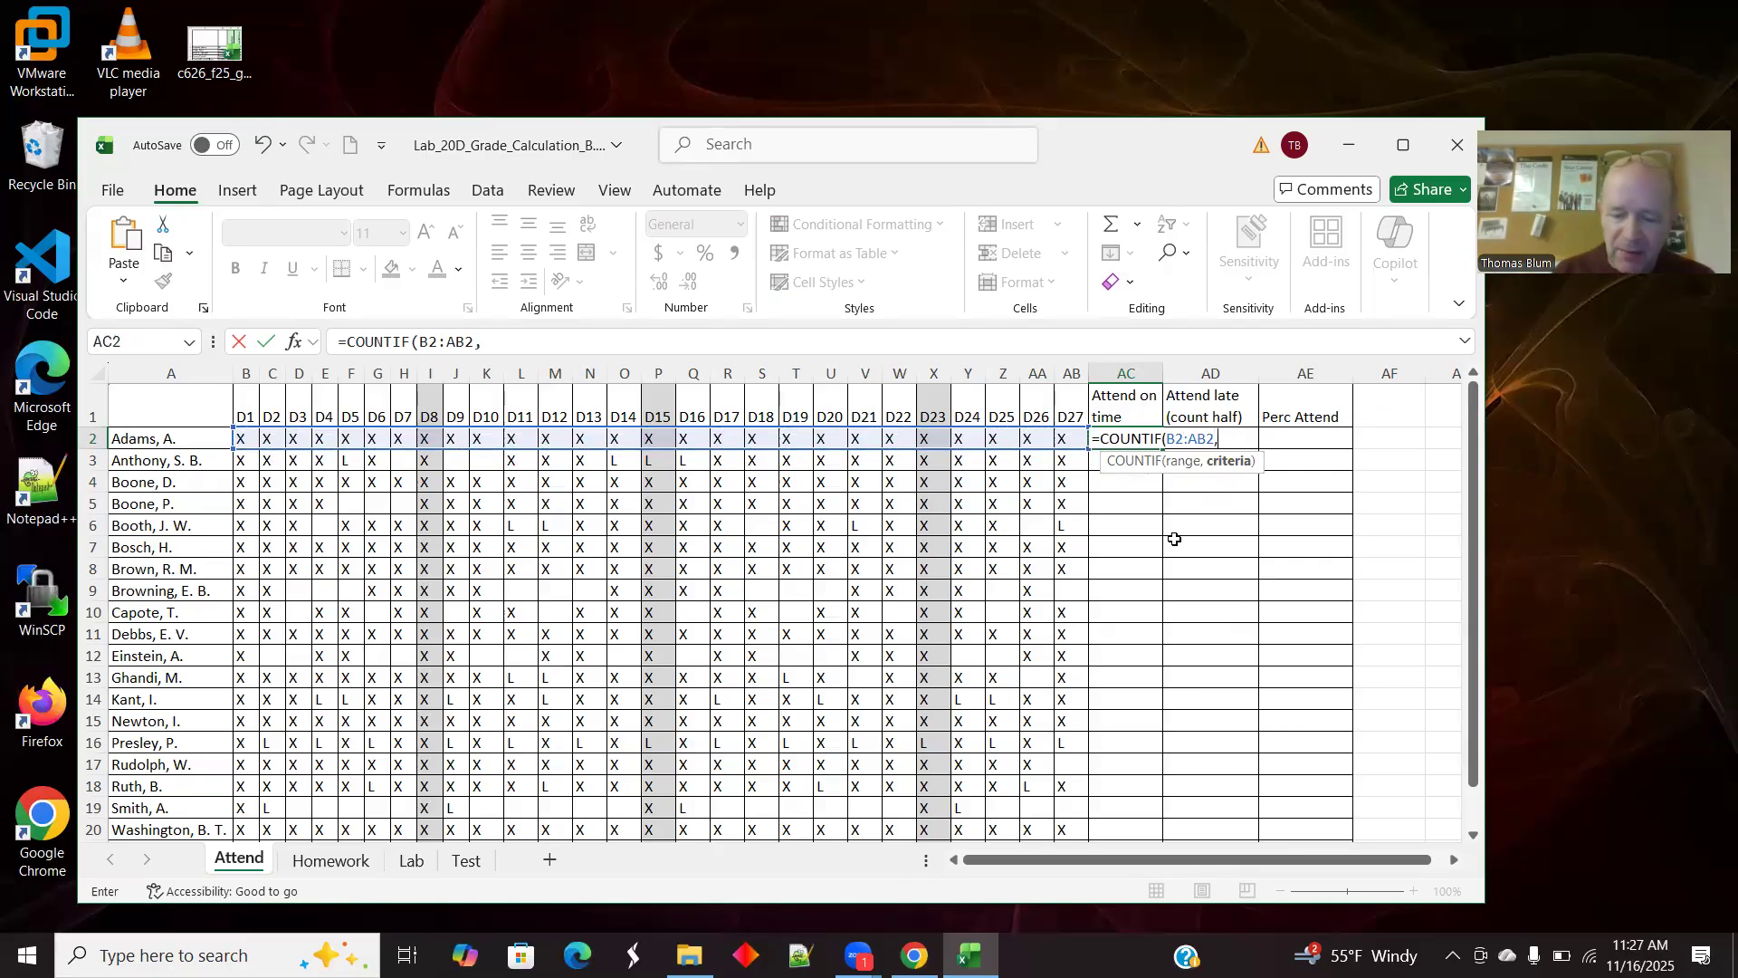
pyautogui.write('"X')
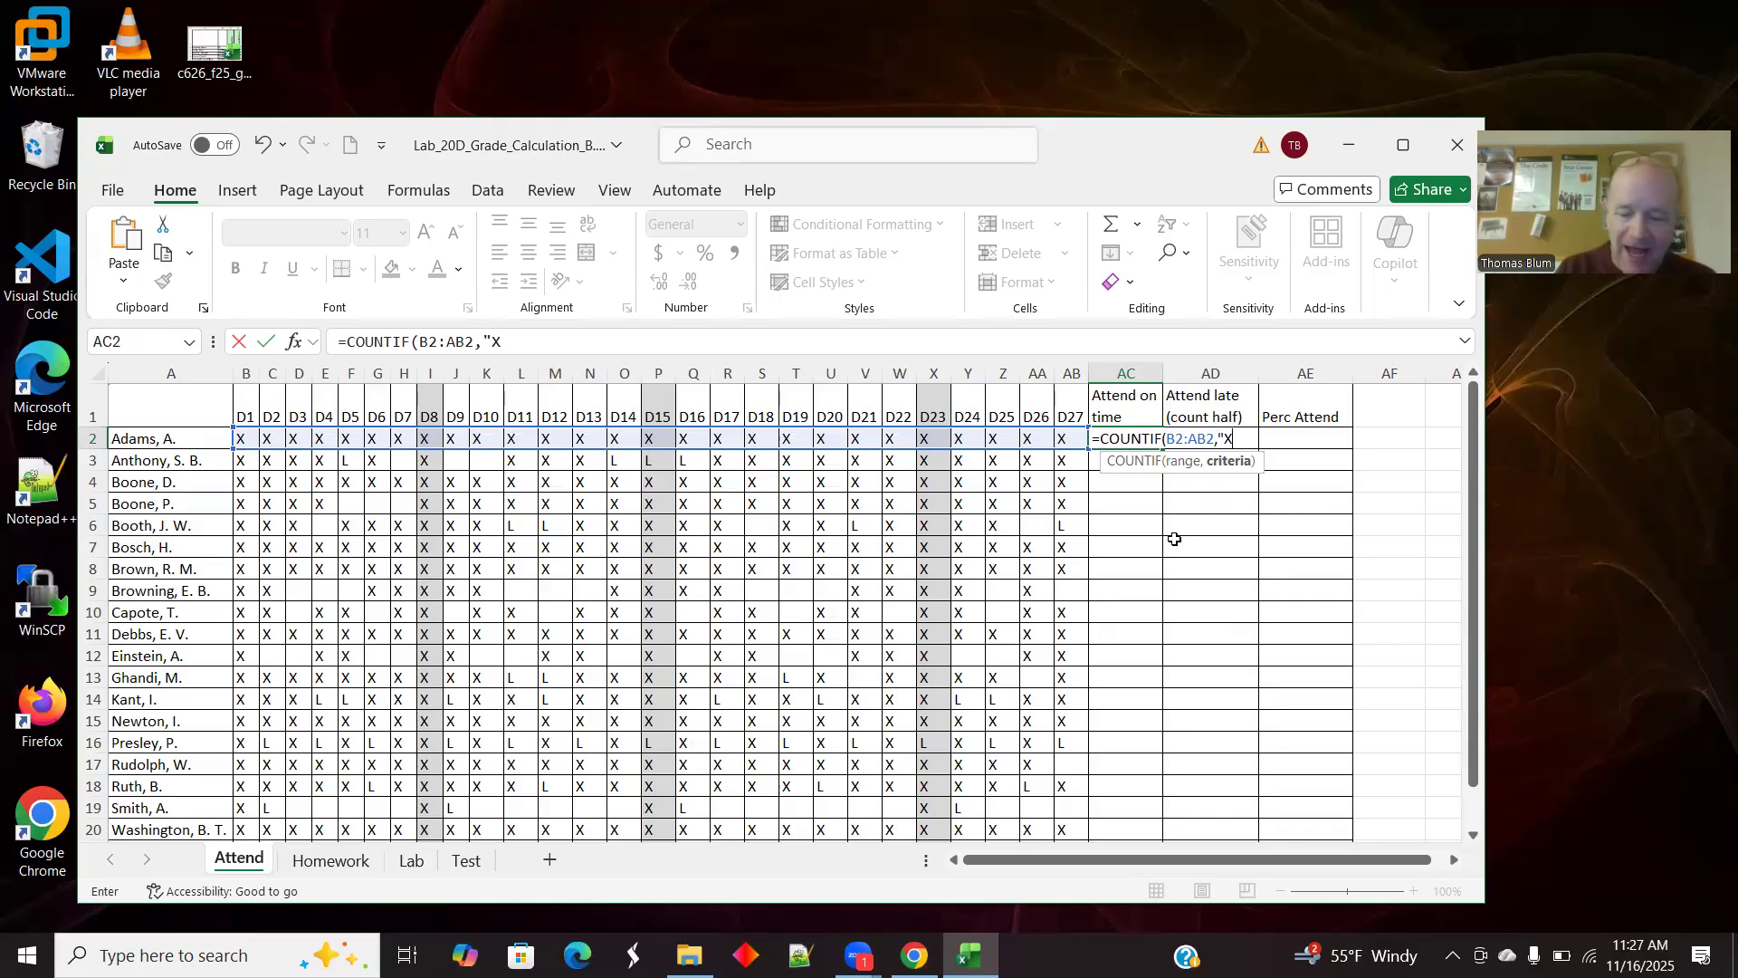
pyautogui.write('")')
pyautogui.press('Tab')
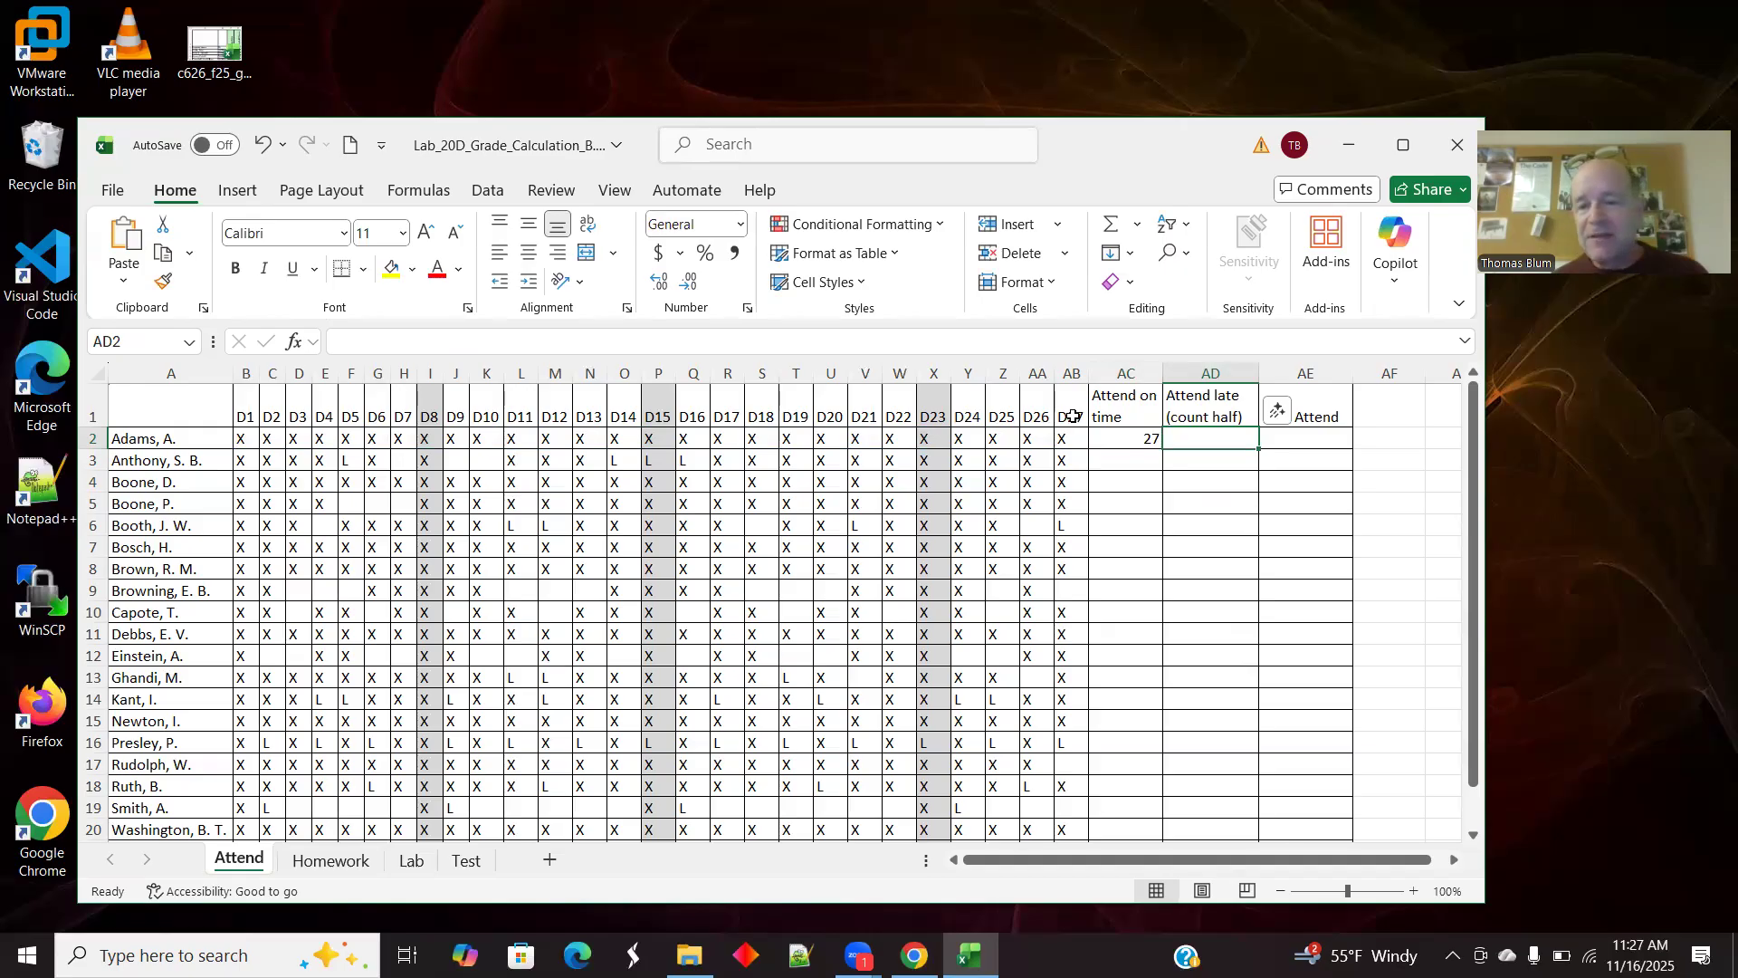
# Step: Fill the on-time formula from AC2 down the column for all students, checking the AC3 copy against the late and blank marks in row 3
pyautogui.click(1133, 439)
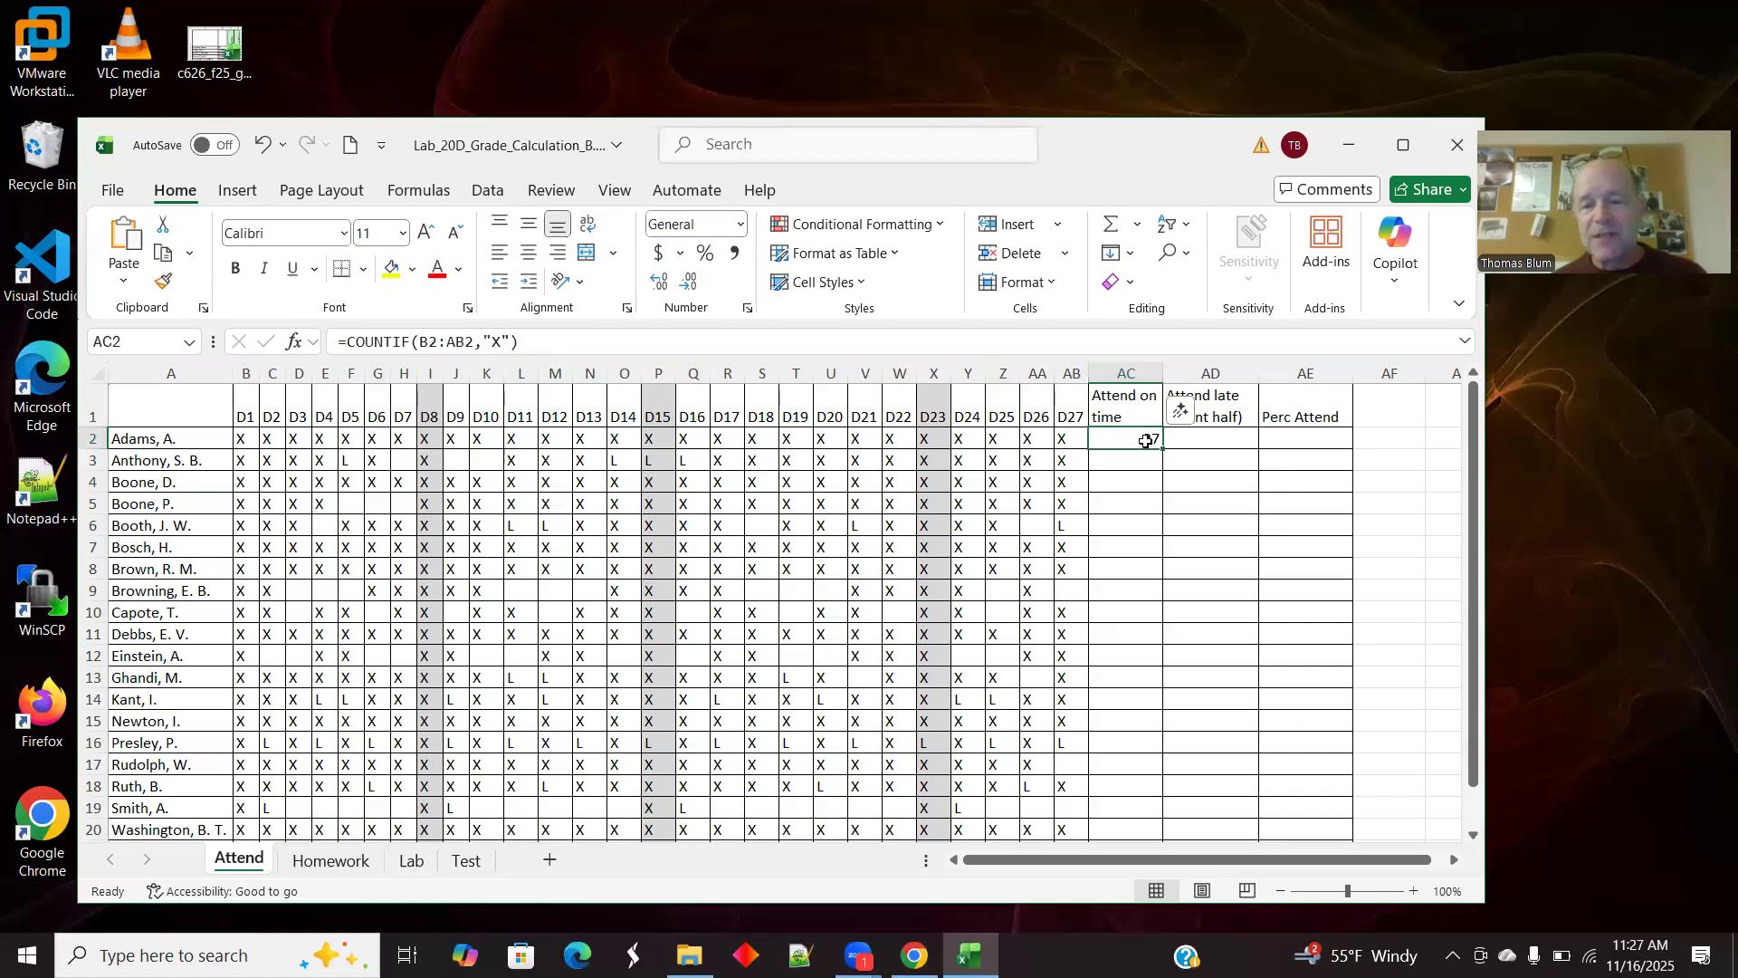
pyautogui.moveTo(1162, 448); pyautogui.dragTo(1162, 469)
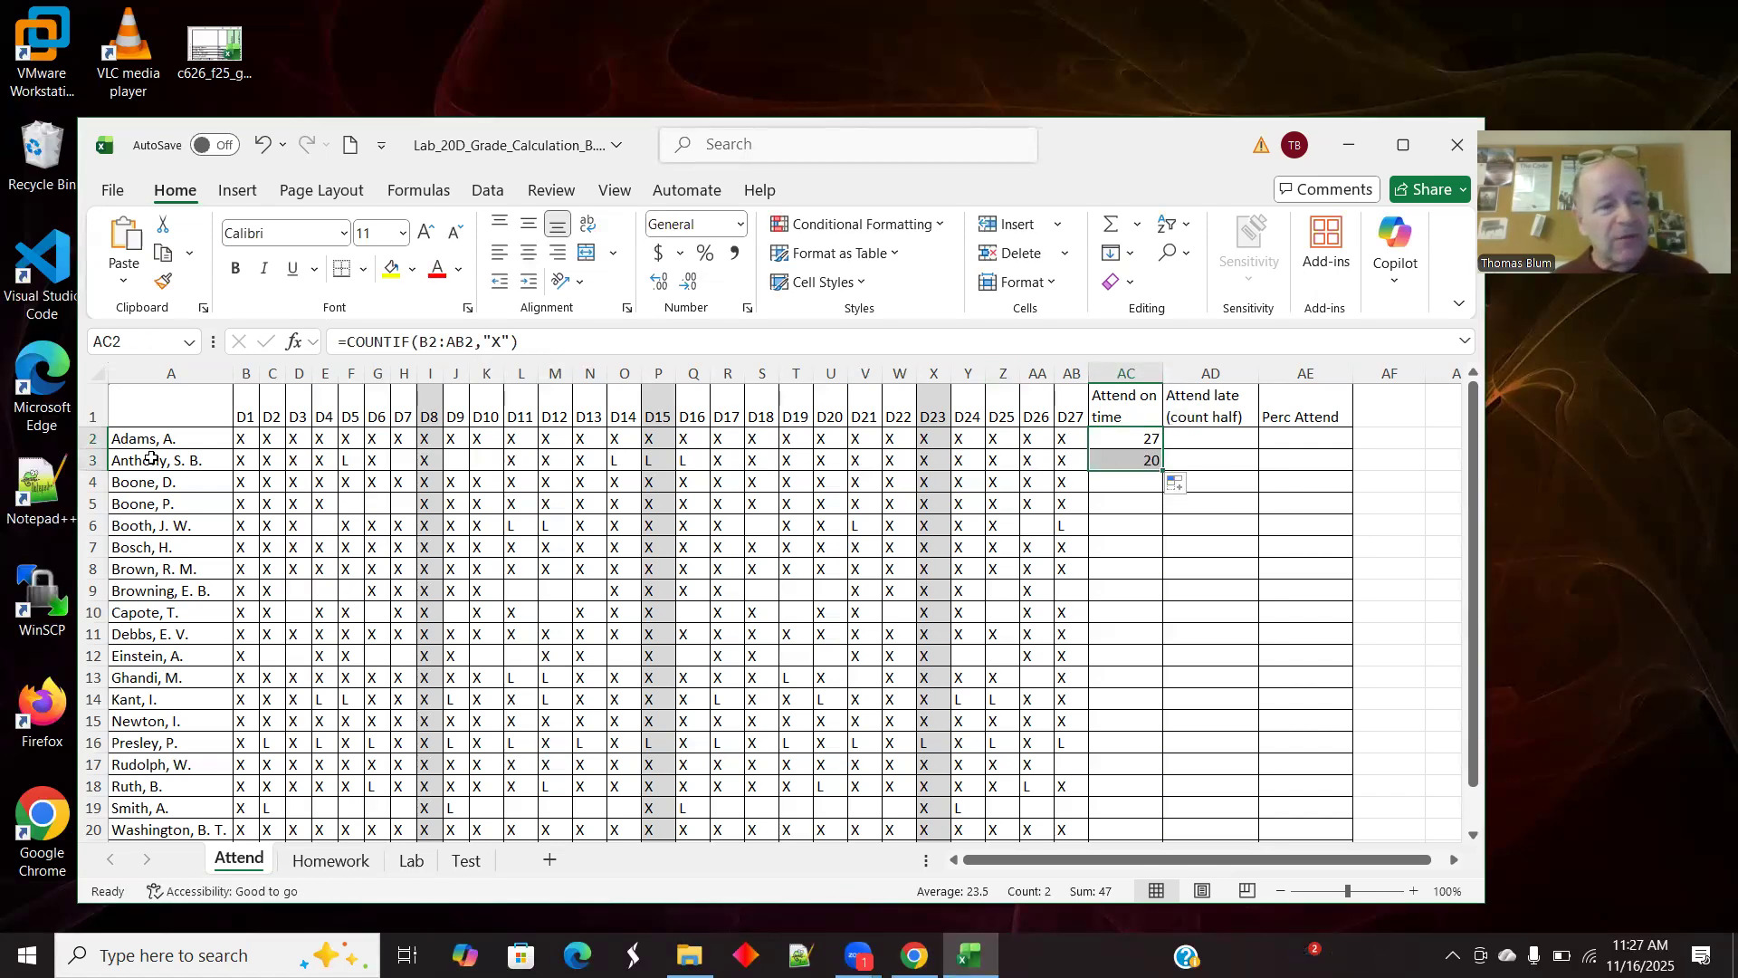
pyautogui.click(349, 459)
pyautogui.write('L')
pyautogui.hotkey('ctrl', 'Return')
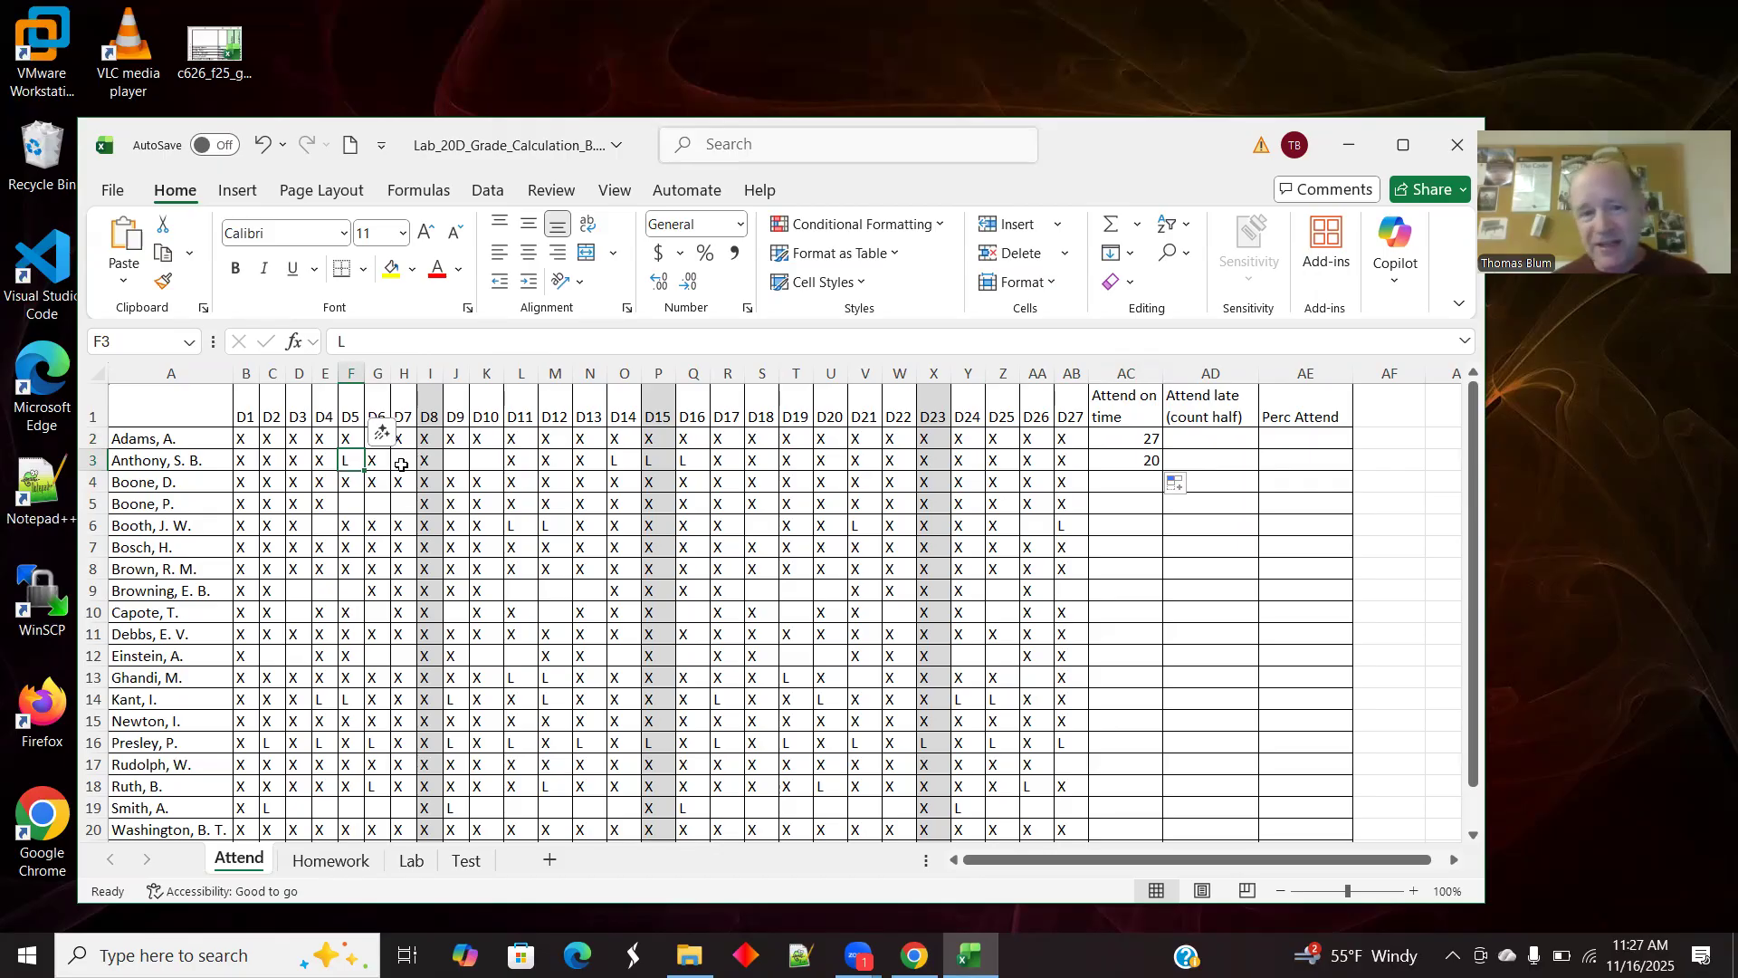
pyautogui.click(404, 461)
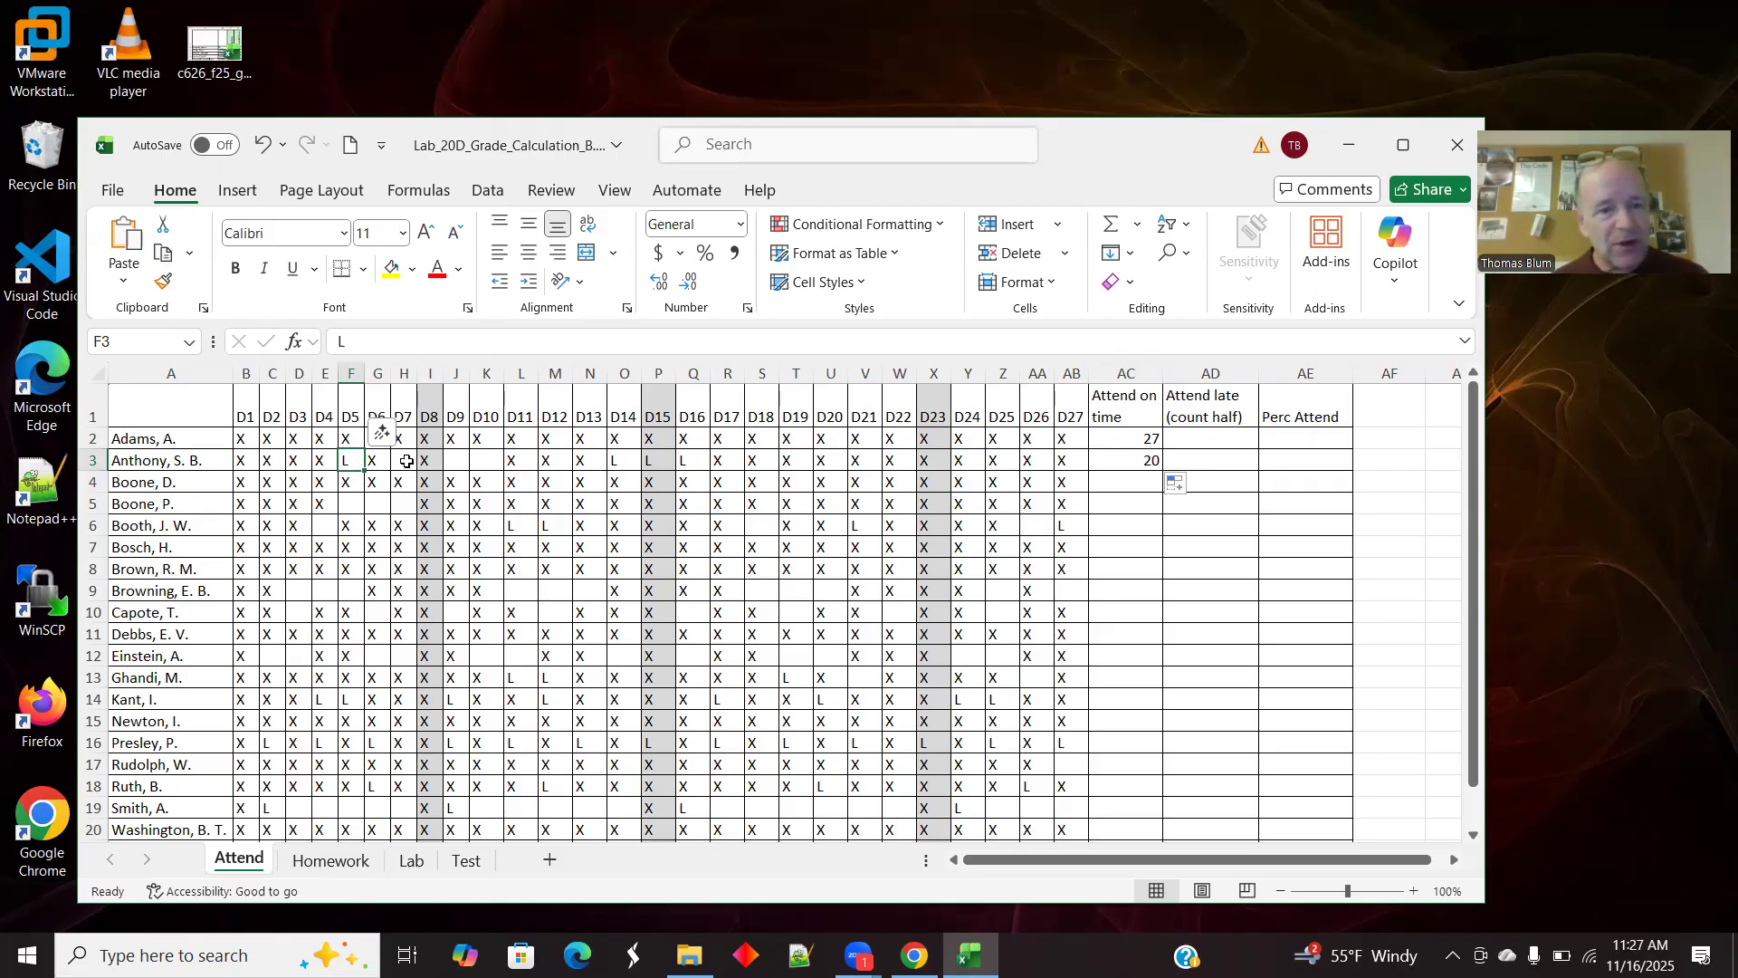
pyautogui.click(477, 462)
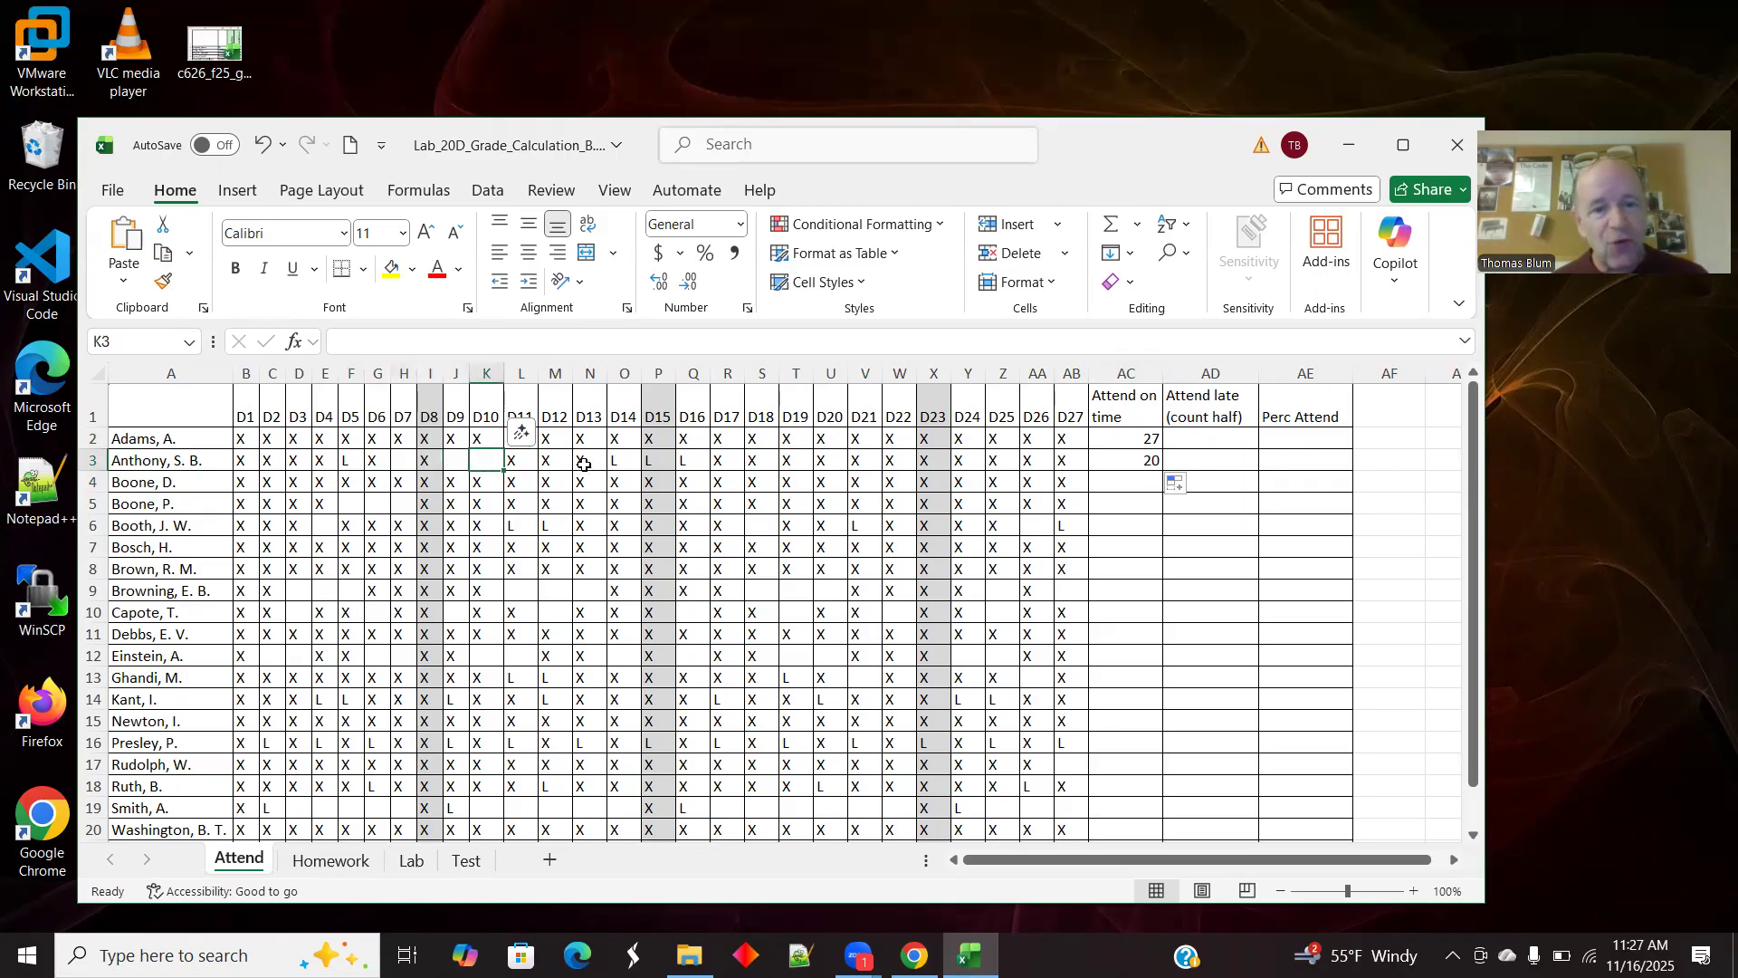
pyautogui.click(617, 459)
pyautogui.click(648, 463)
pyautogui.click(685, 465)
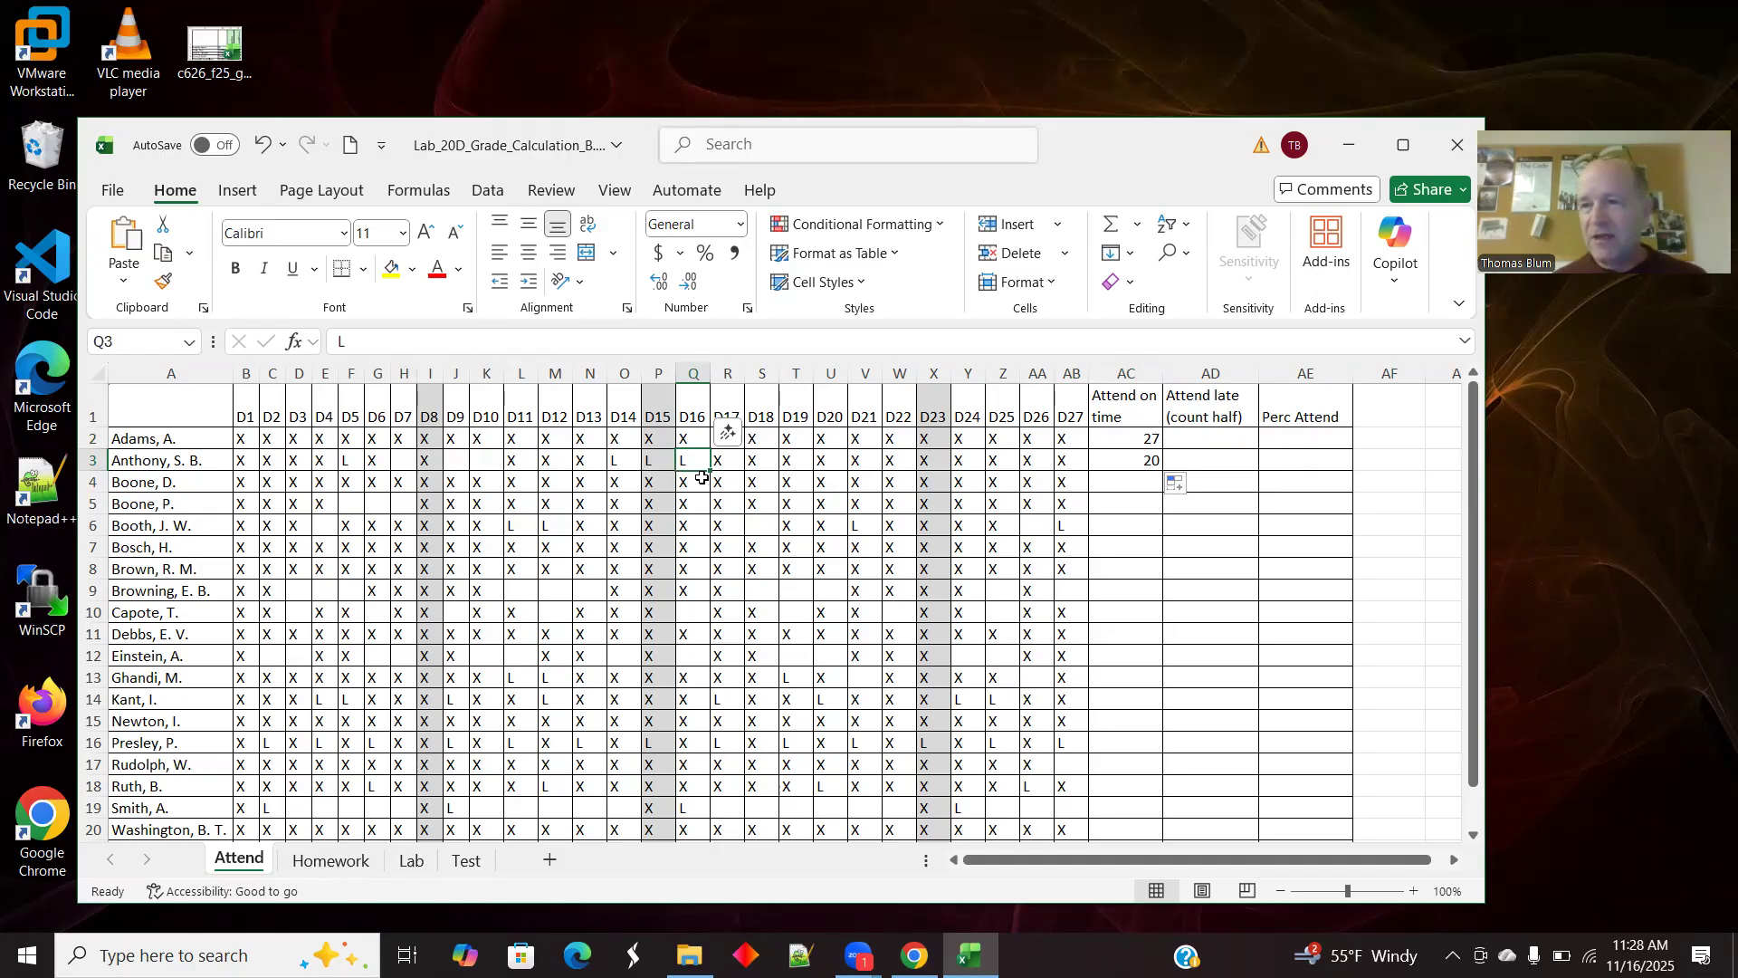
pyautogui.click(1142, 460)
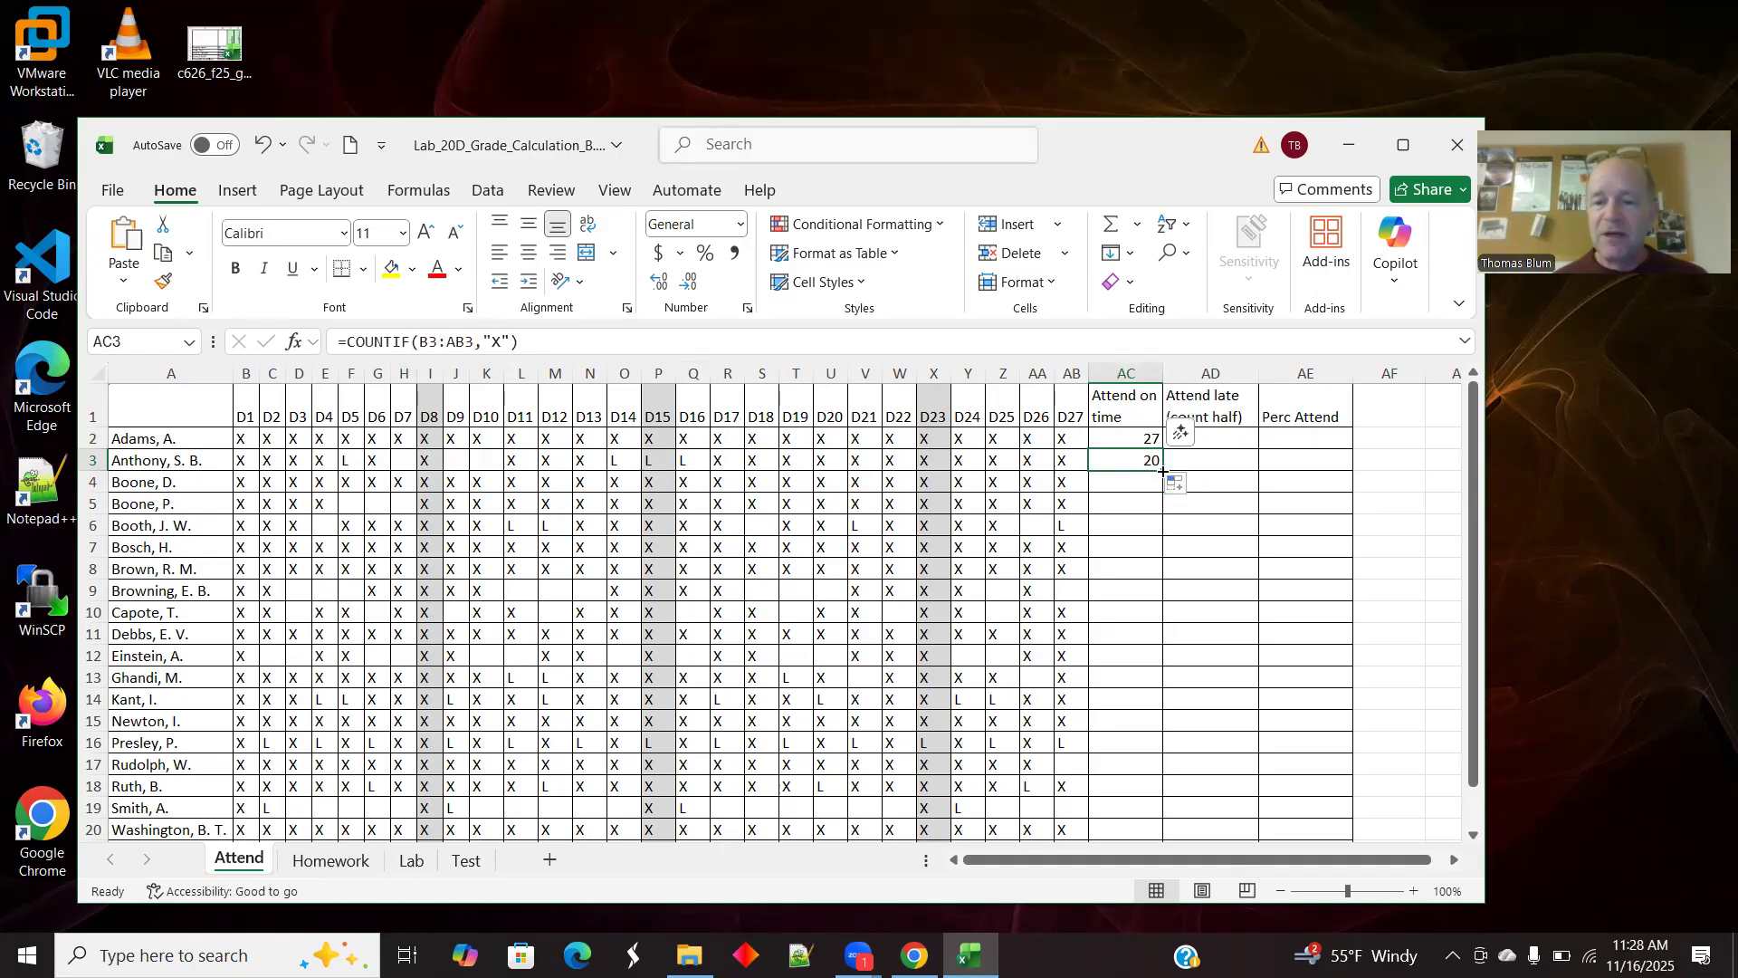
pyautogui.doubleClick(1162, 470)
# Step: Enter =COUNTIF(B2:AB2,"L")/2 in AD2 to count the first student's late attendances as half
pyautogui.click(1240, 446)
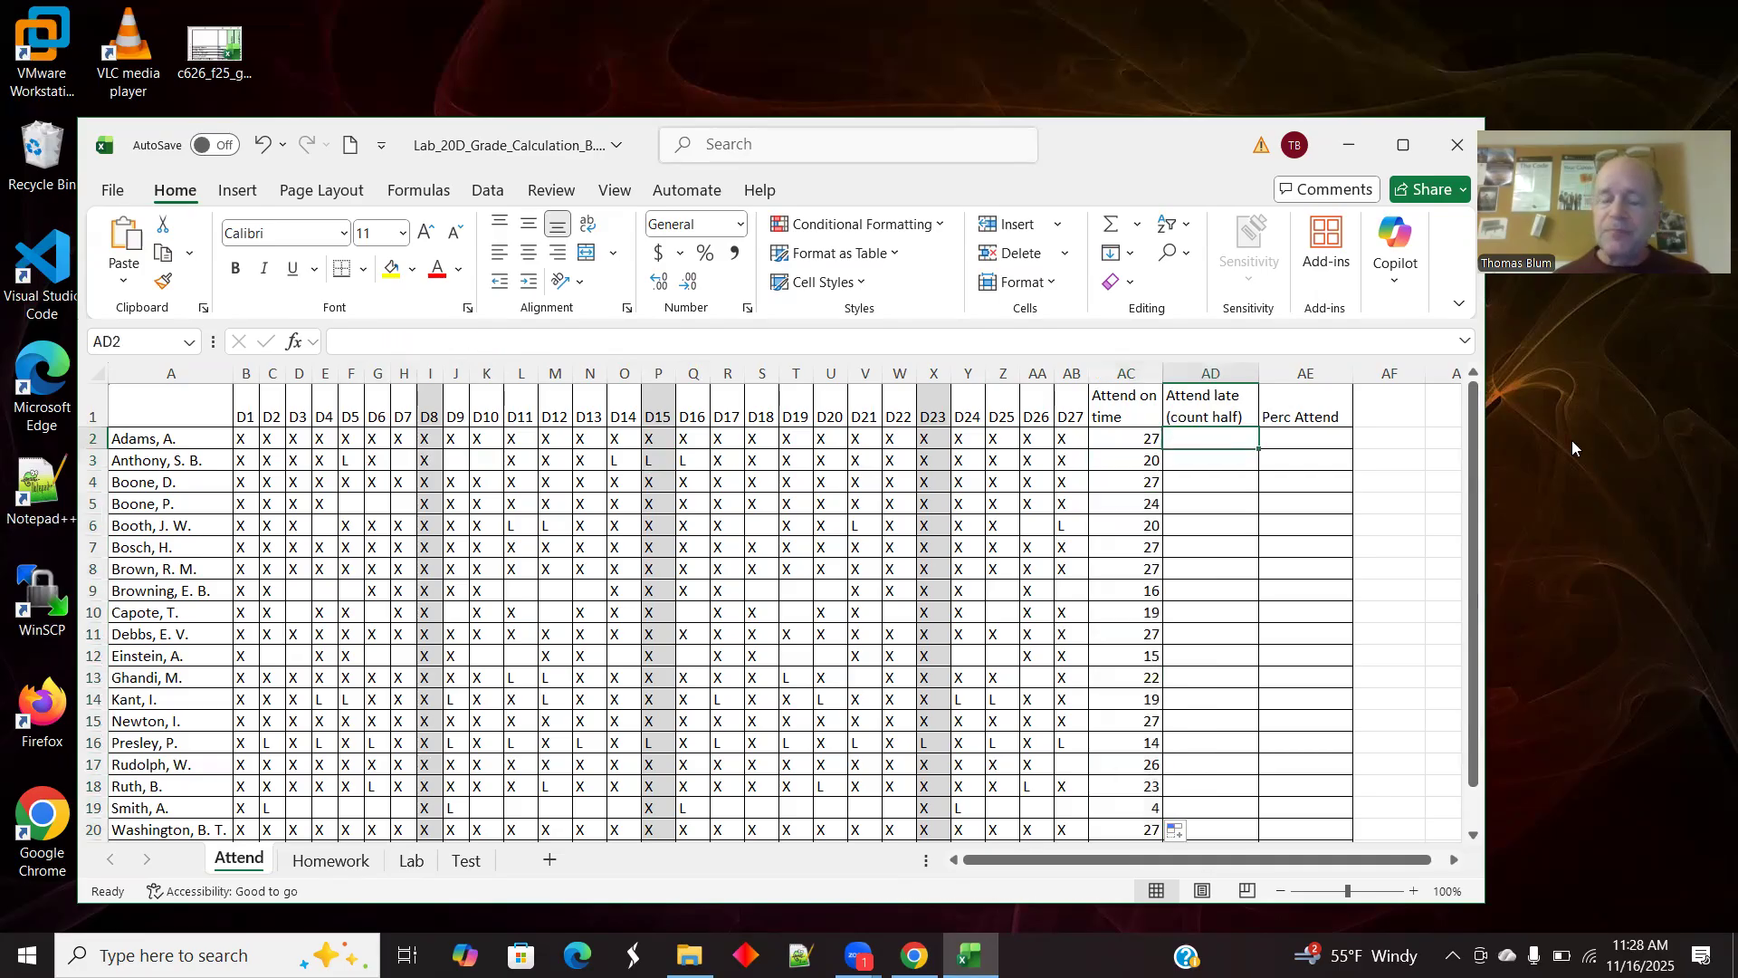
pyautogui.write('=')
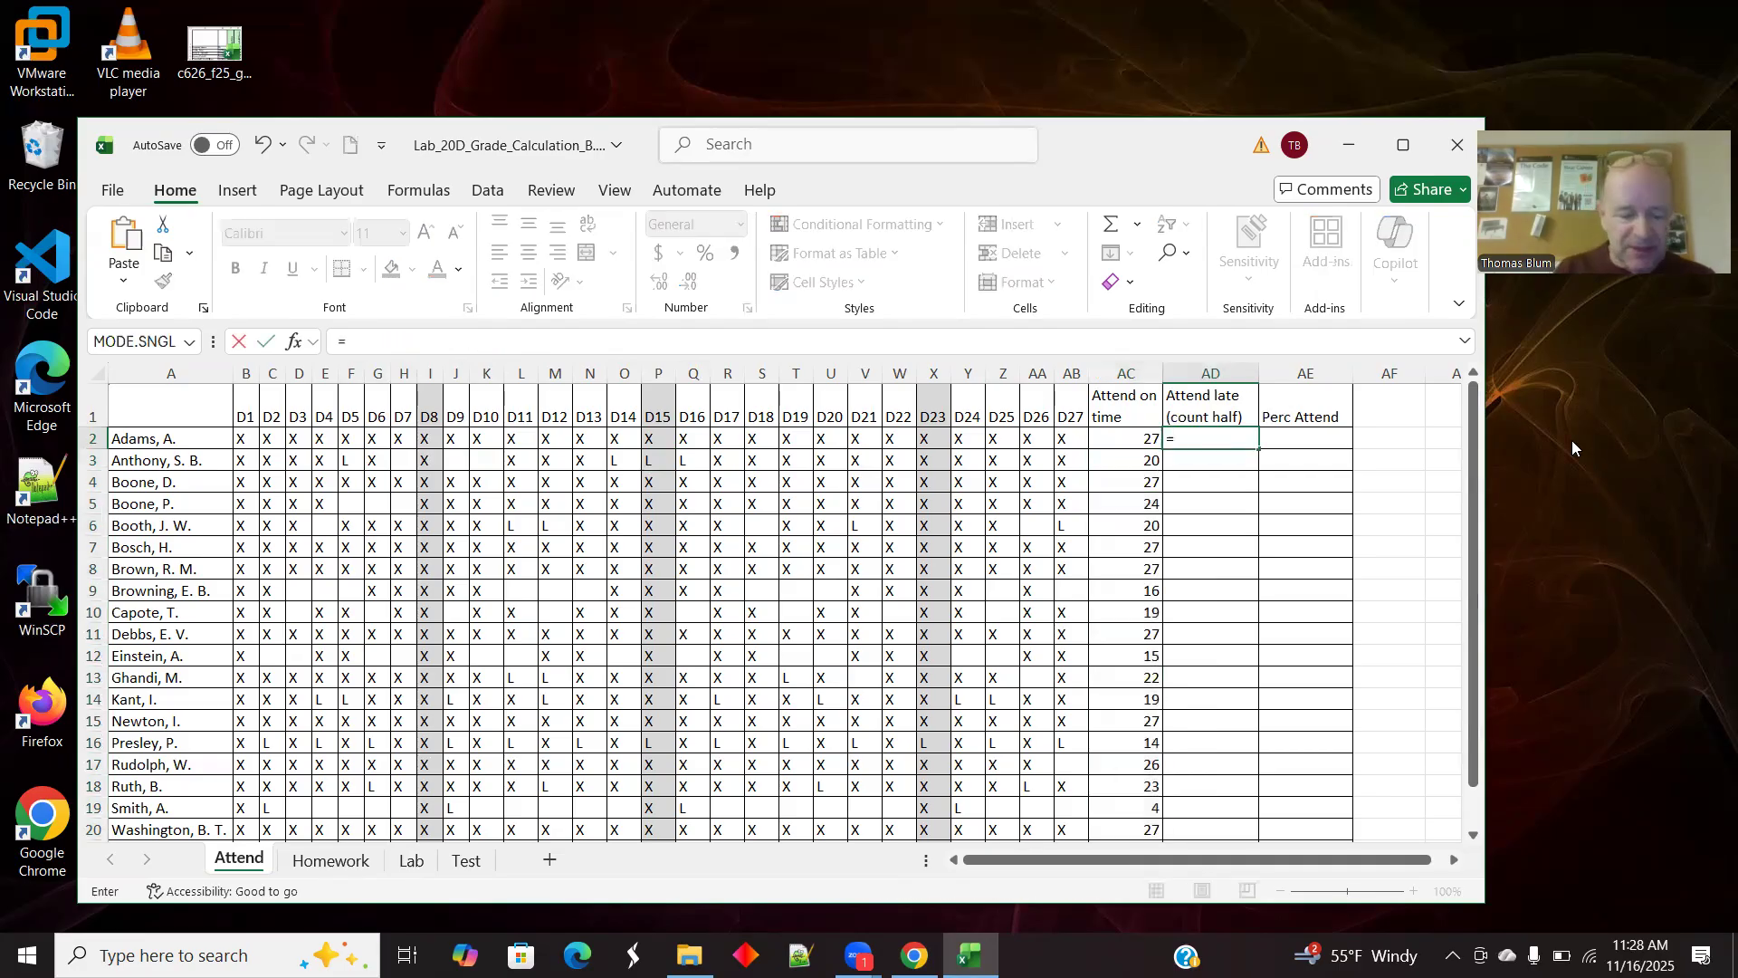
pyautogui.write('COUNTIF(')
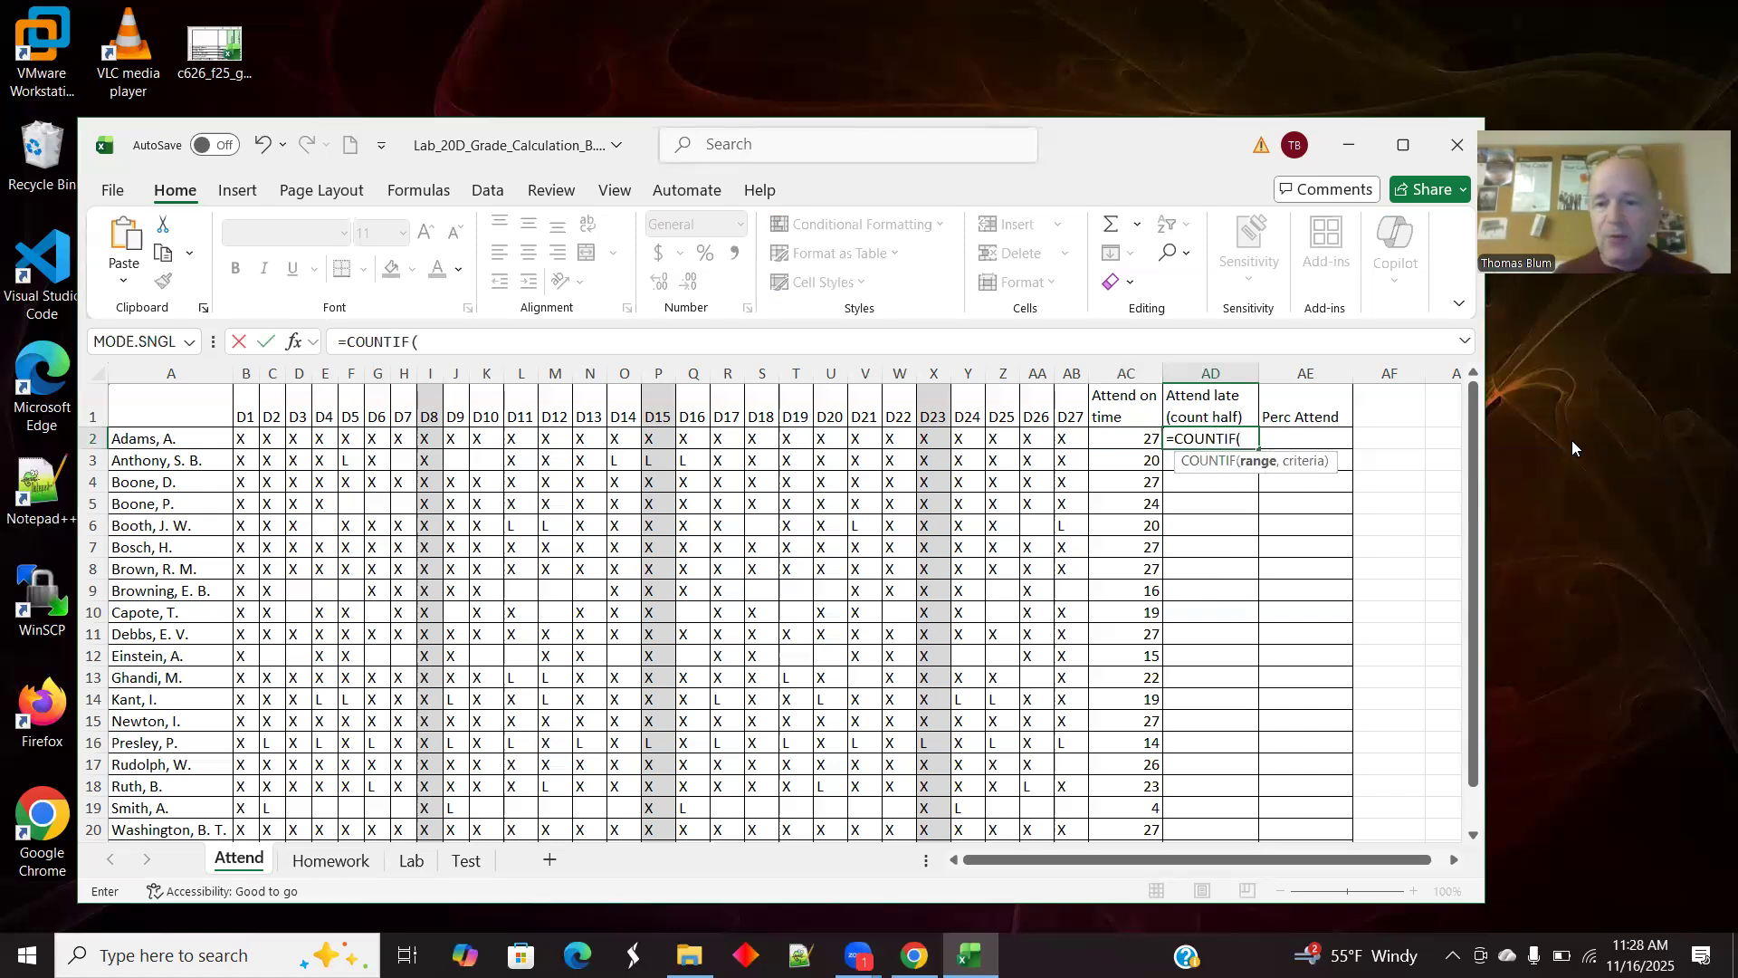
pyautogui.click(245, 439)
pyautogui.moveTo(364, 452); pyautogui.dragTo(1085, 439)
pyautogui.write(',')
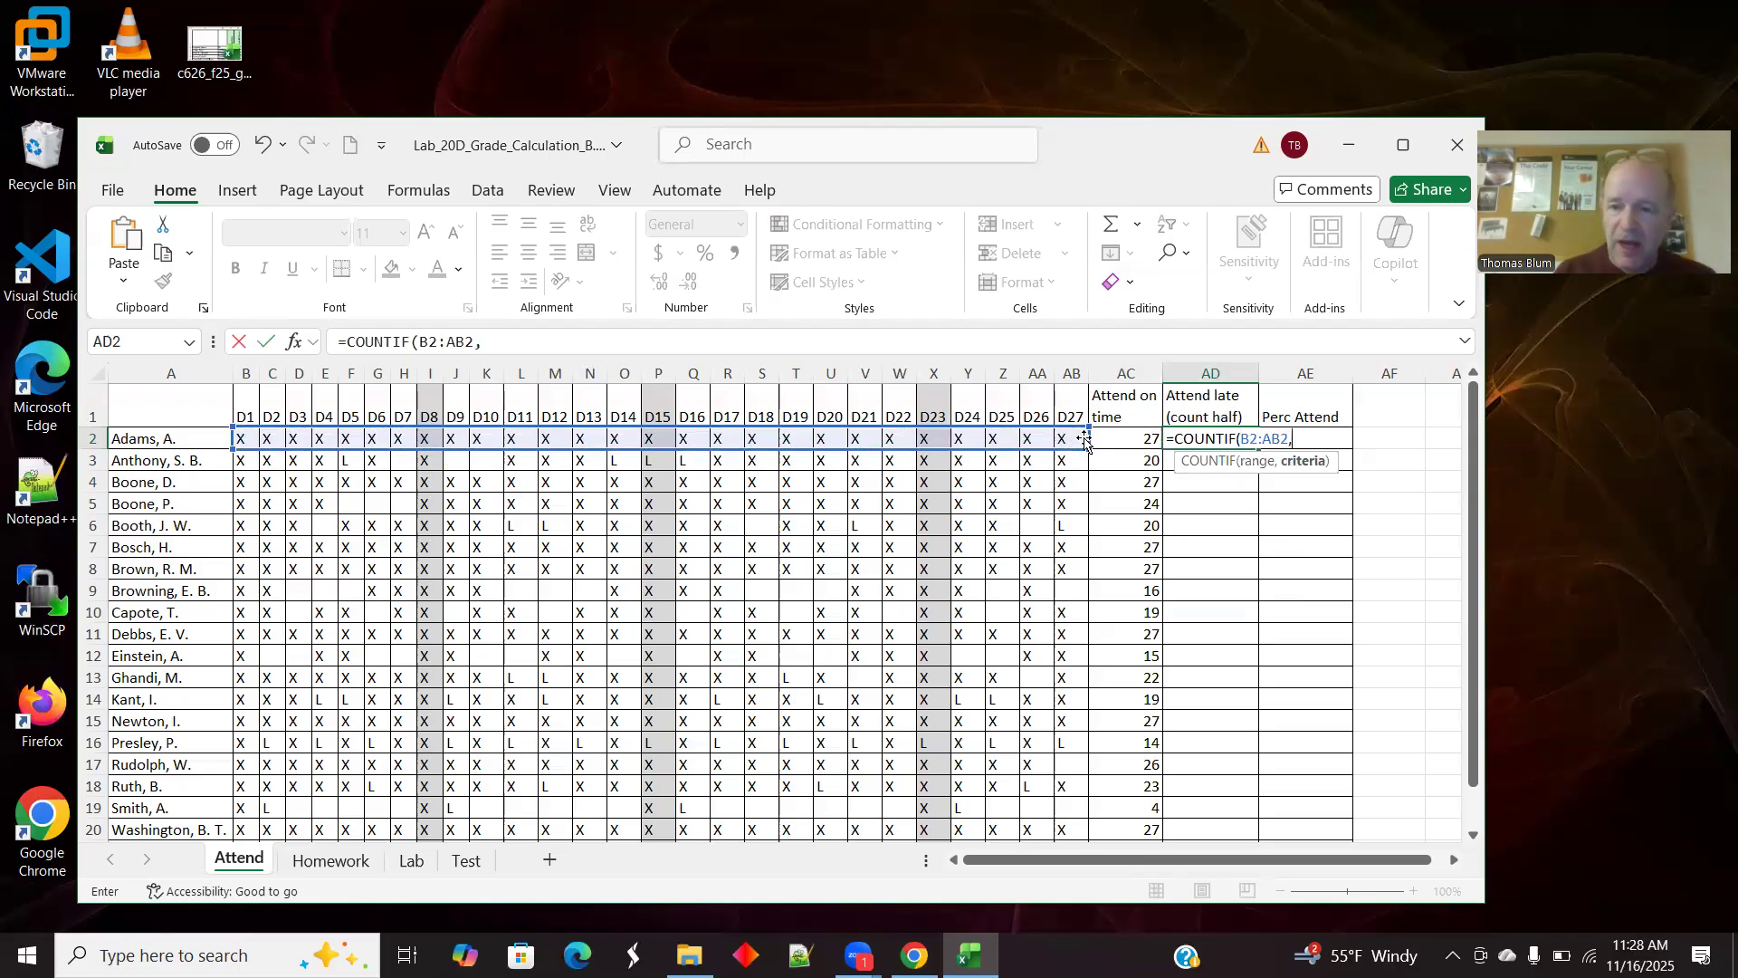
pyautogui.write('"L"')
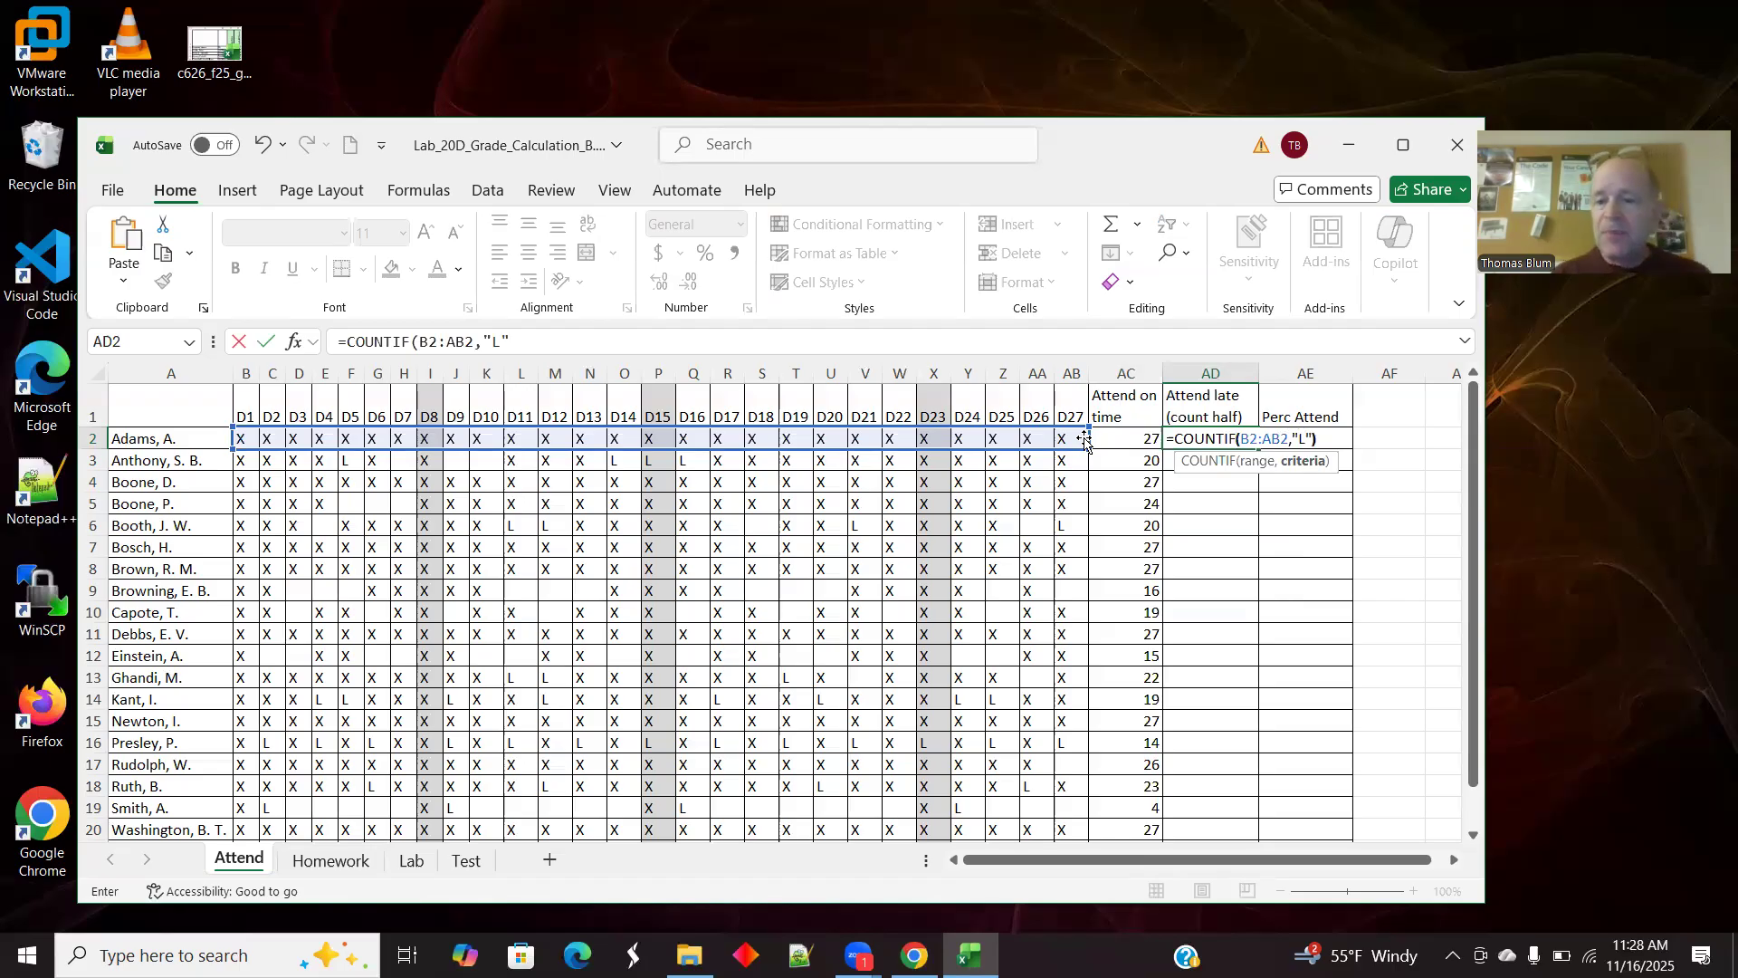
pyautogui.write(')')
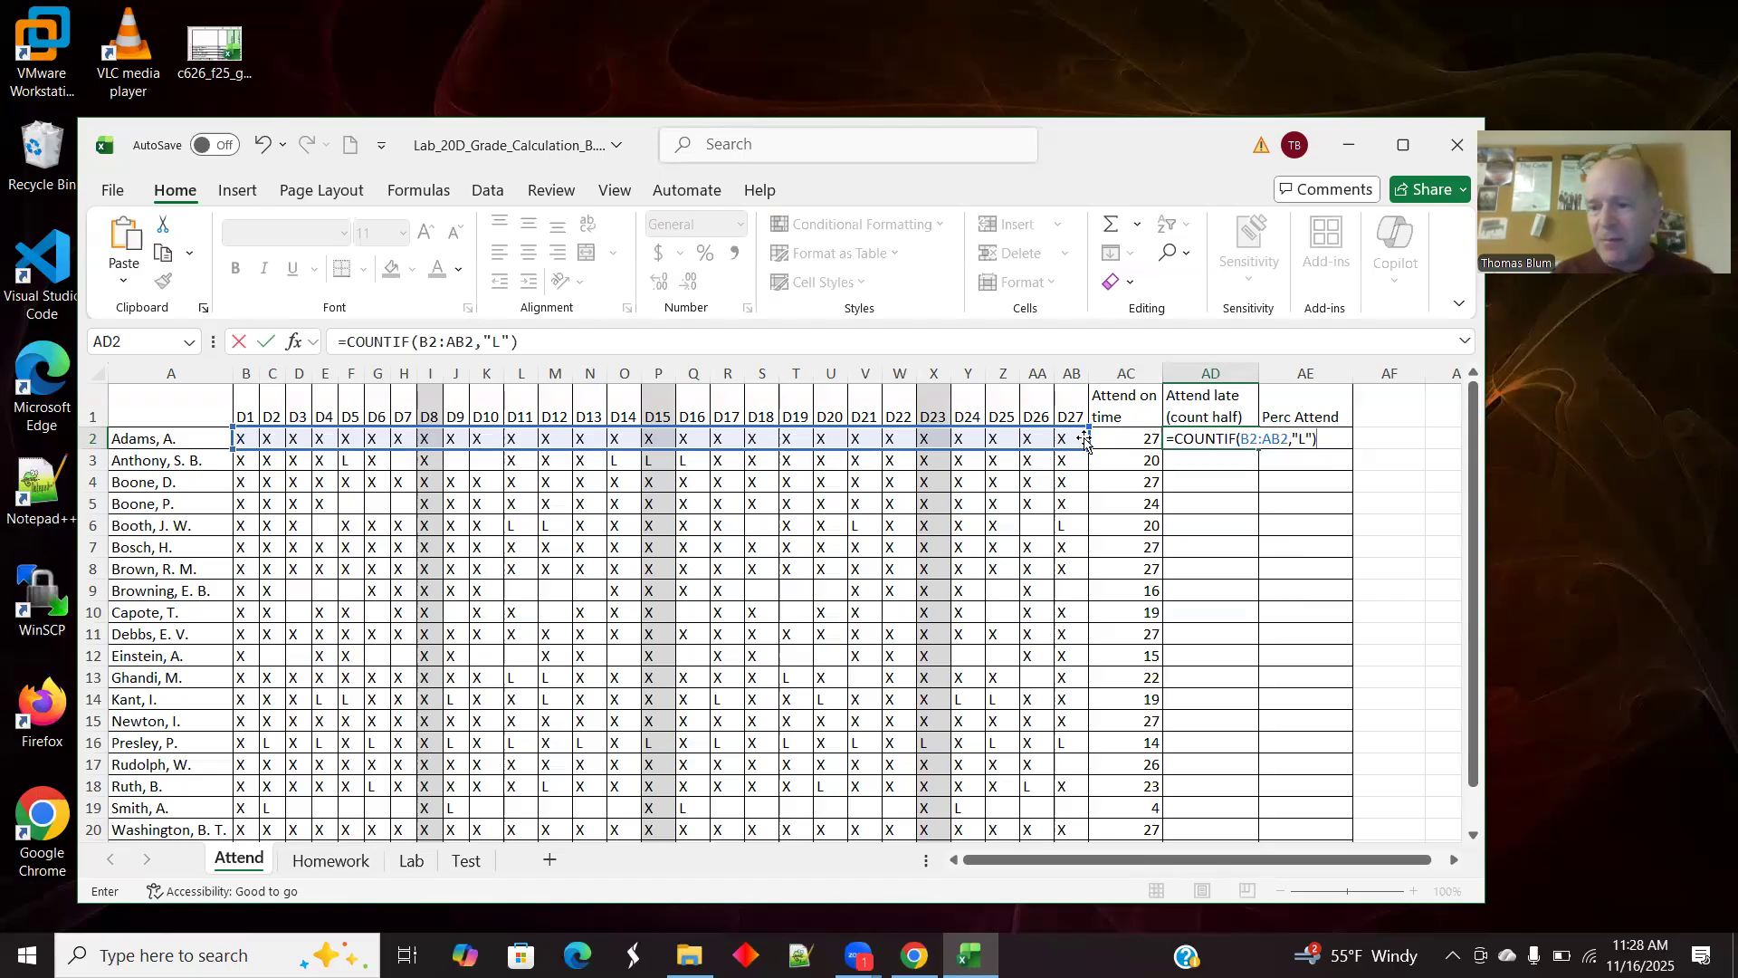
pyautogui.write('/2')
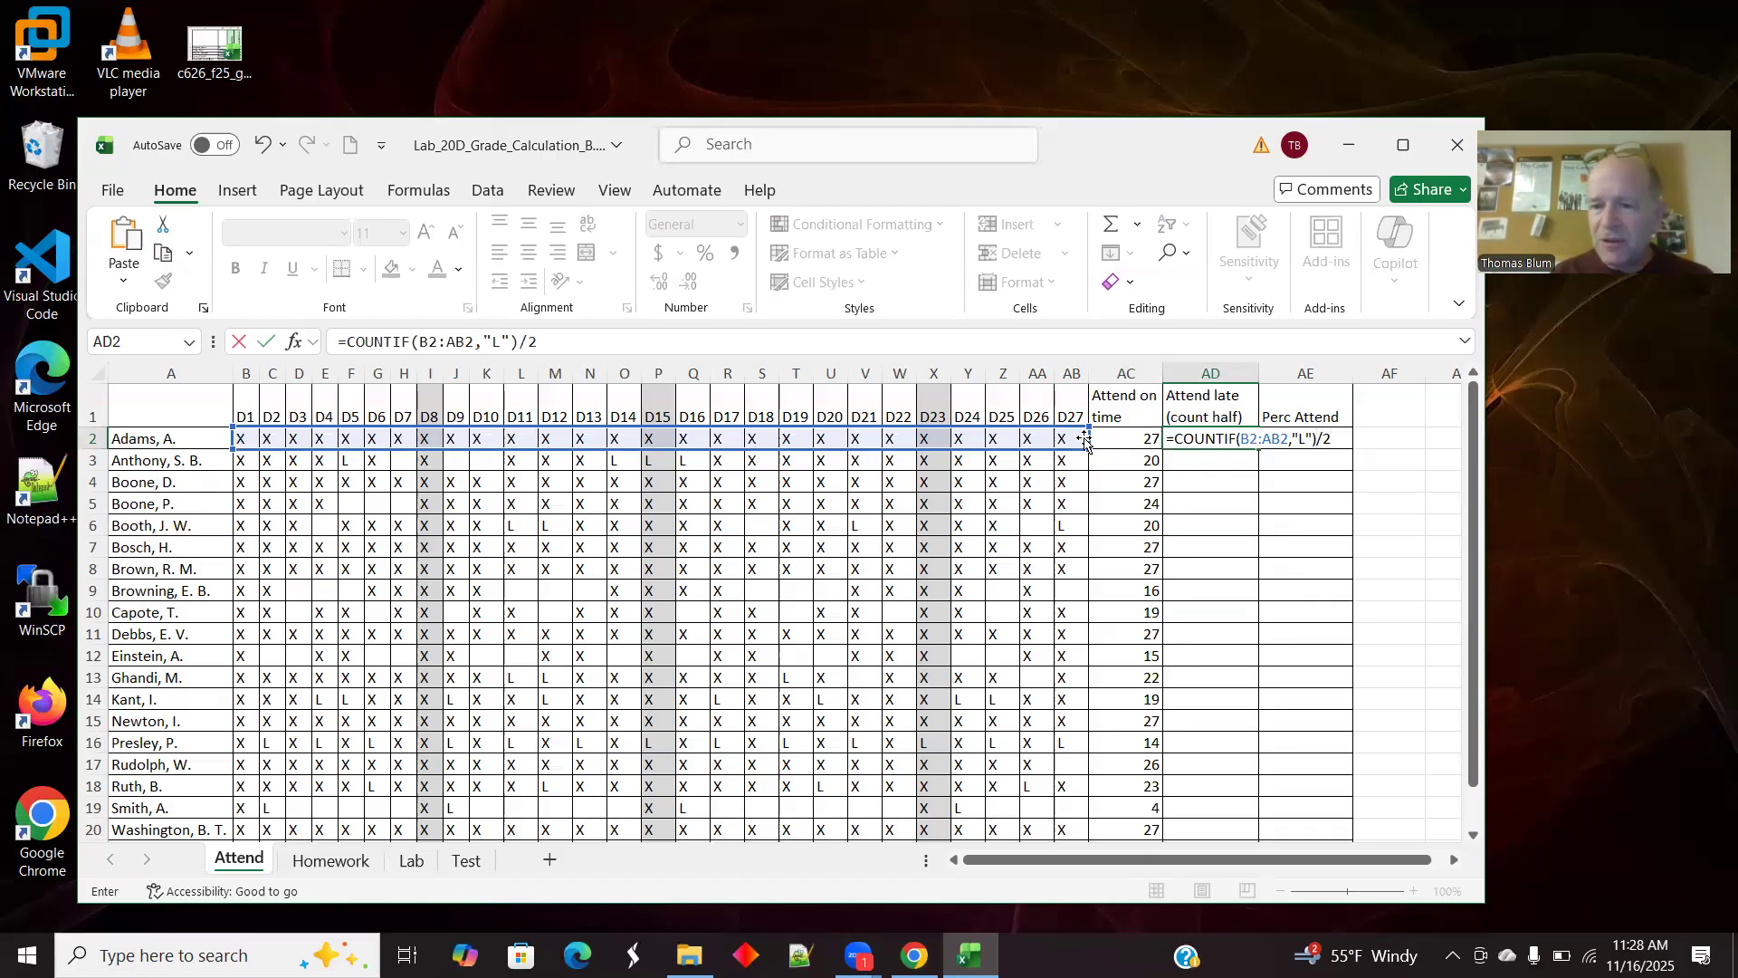
pyautogui.press('Tab')
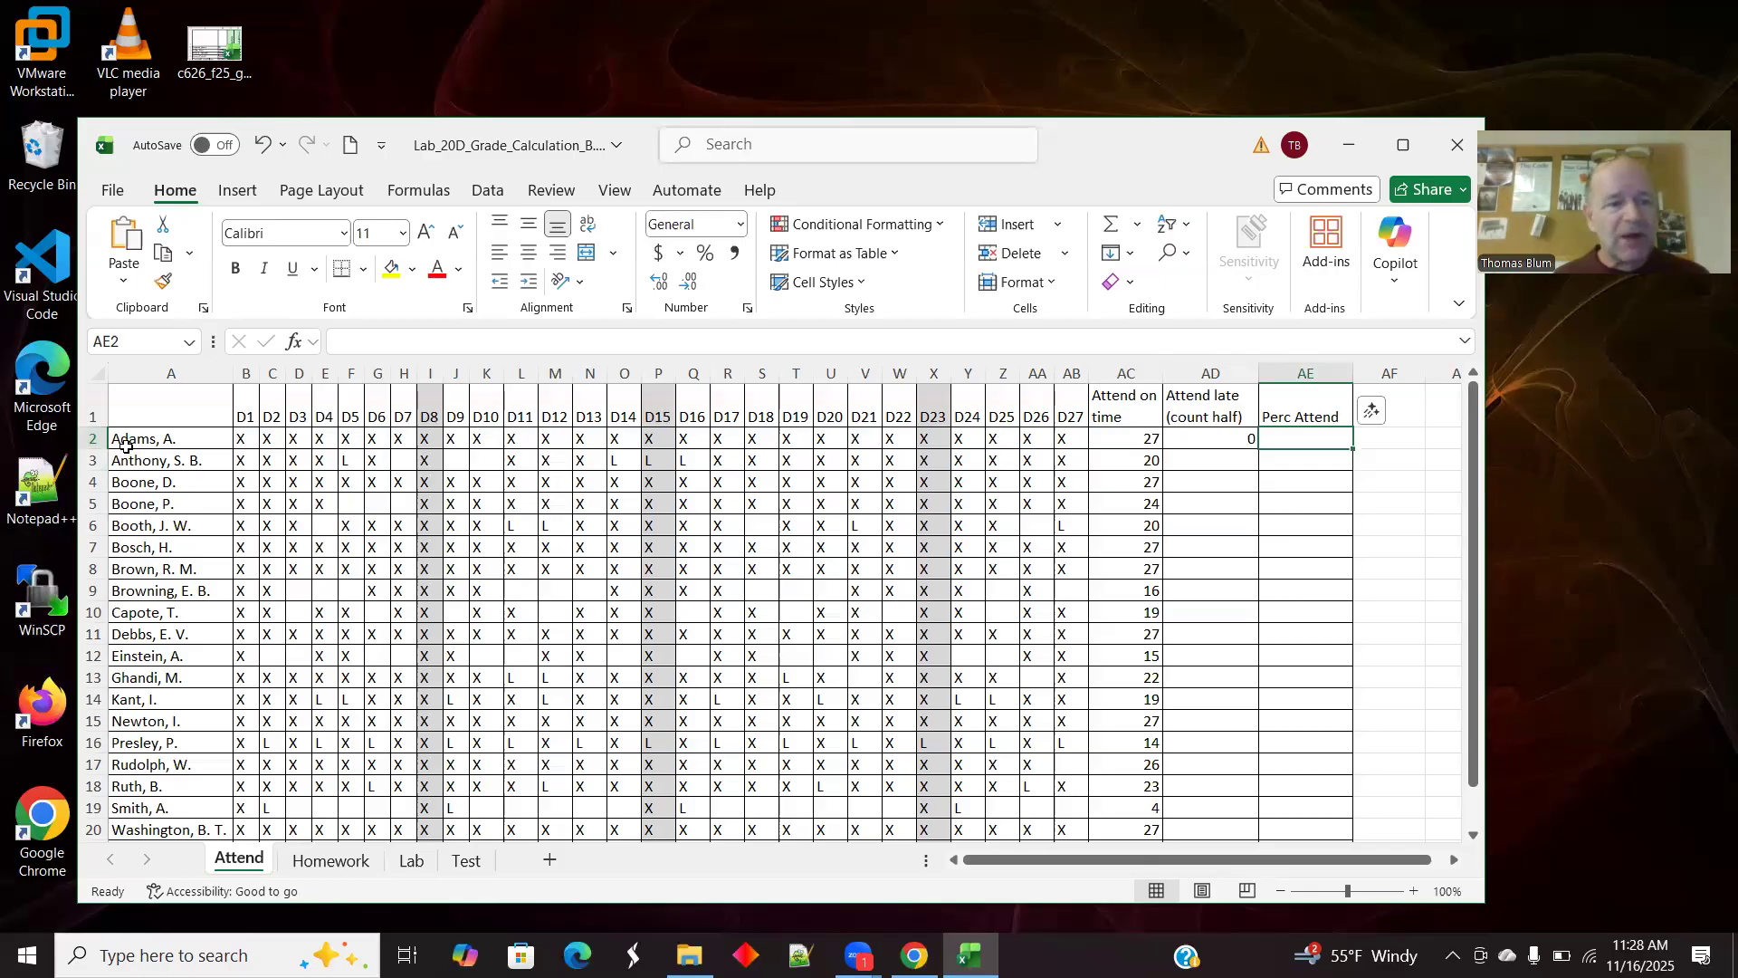
# Step: Fill the late-attendance formula from AD2 down the column for all students, checking the AD3 copy against the L marks in row 3
pyautogui.click(1240, 438)
pyautogui.moveTo(1257, 449); pyautogui.dragTo(1261, 469)
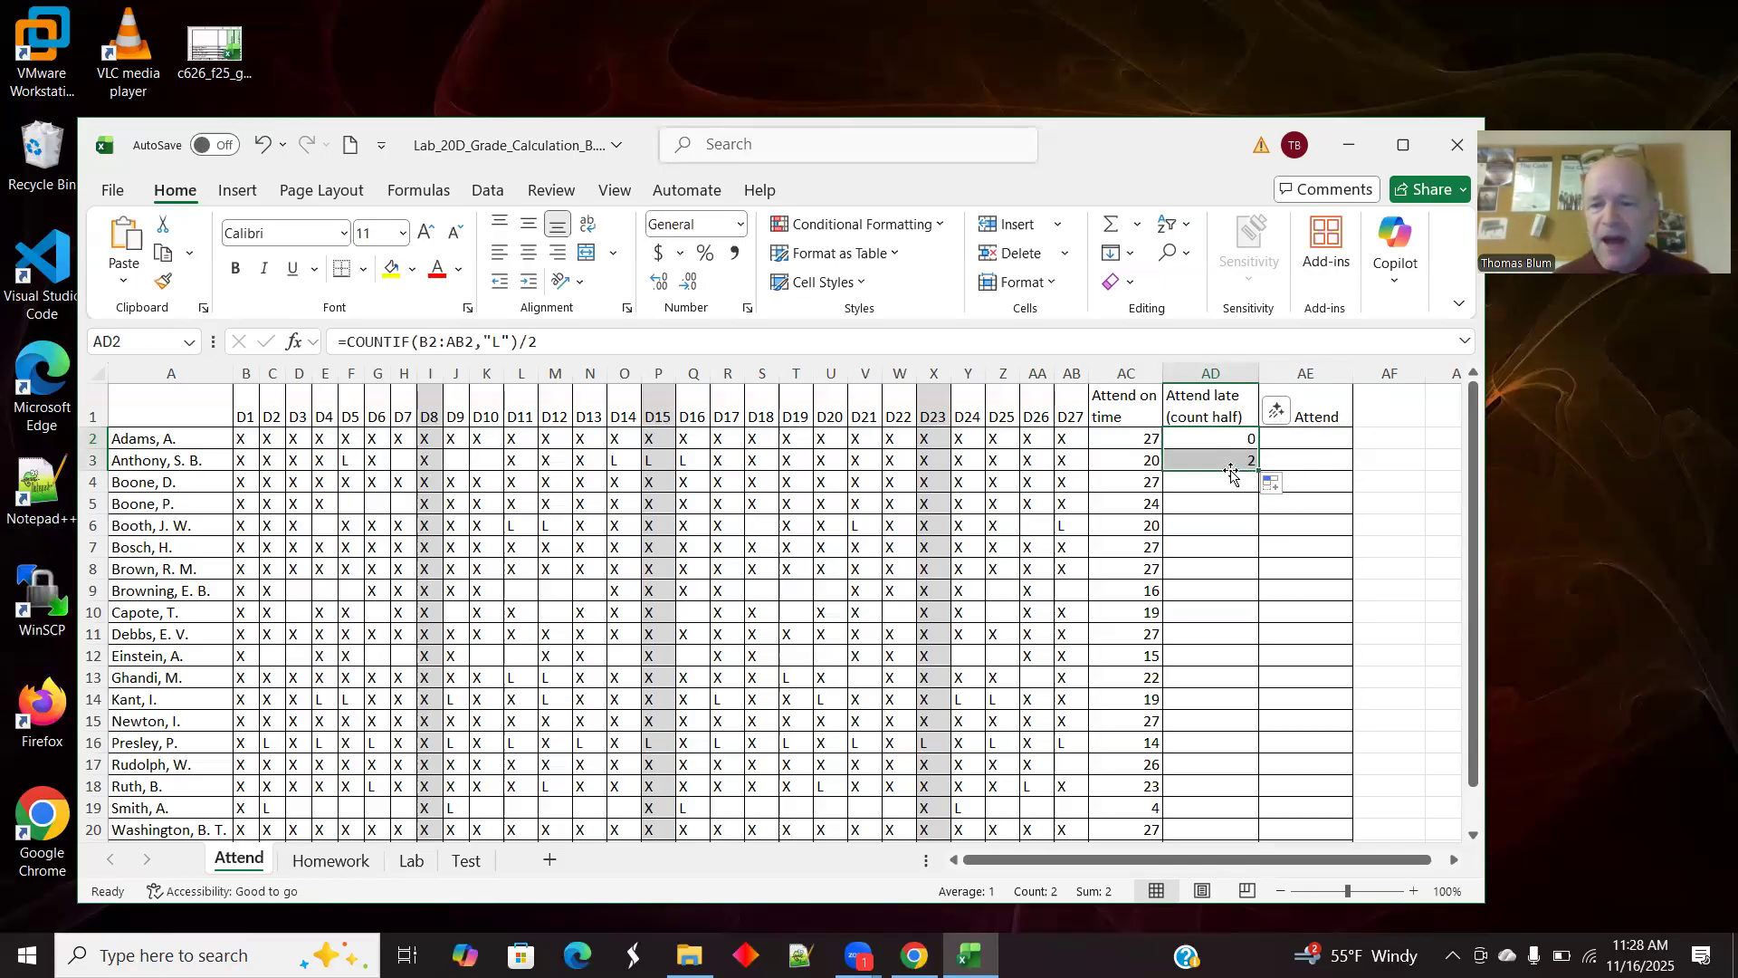
pyautogui.click(1224, 458)
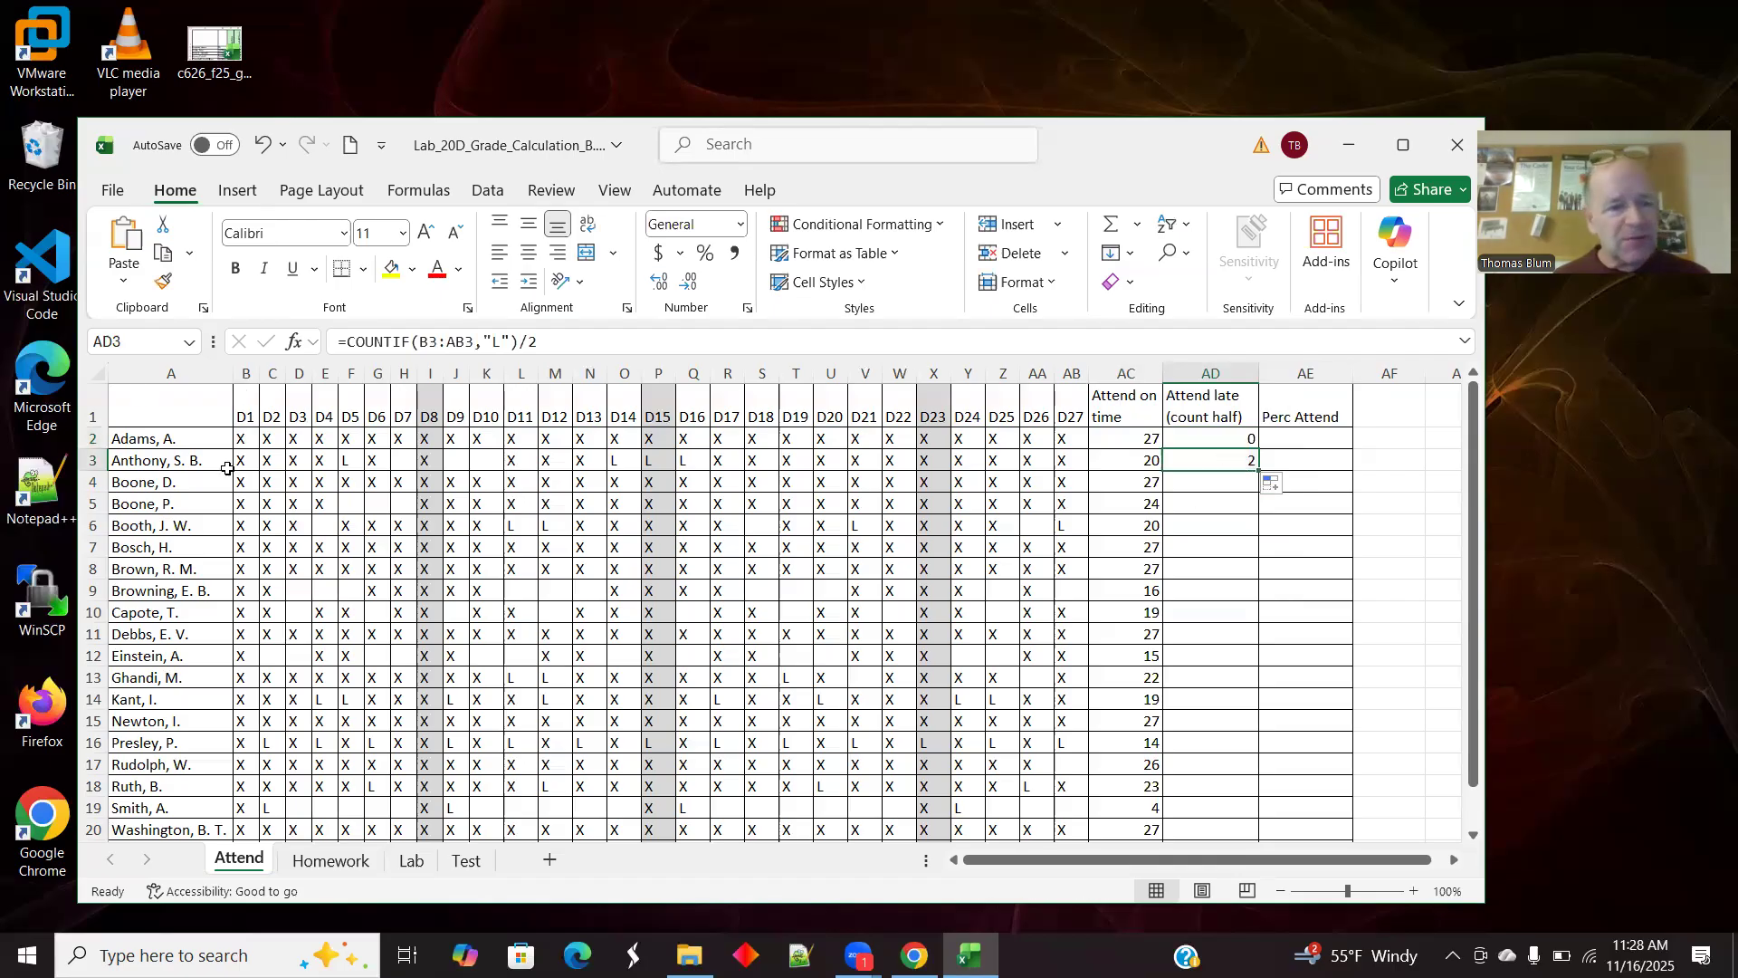
pyautogui.click(612, 460)
pyautogui.click(655, 460)
pyautogui.click(692, 460)
pyautogui.click(1226, 462)
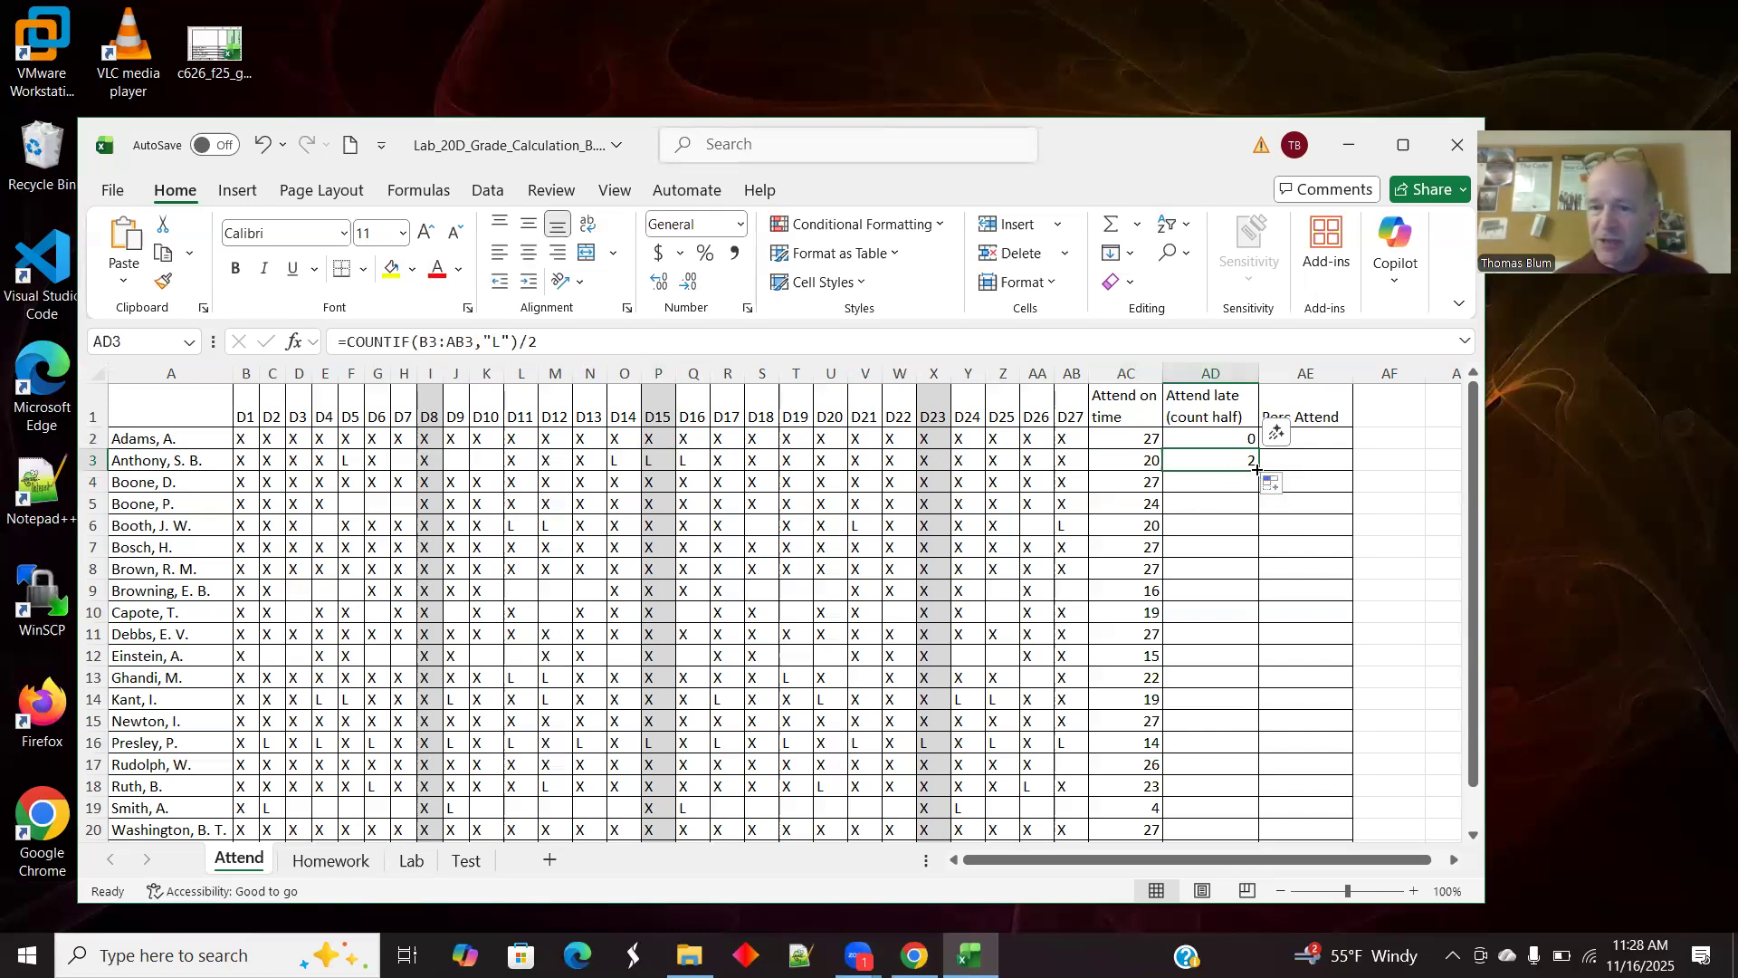
pyautogui.doubleClick(1261, 468)
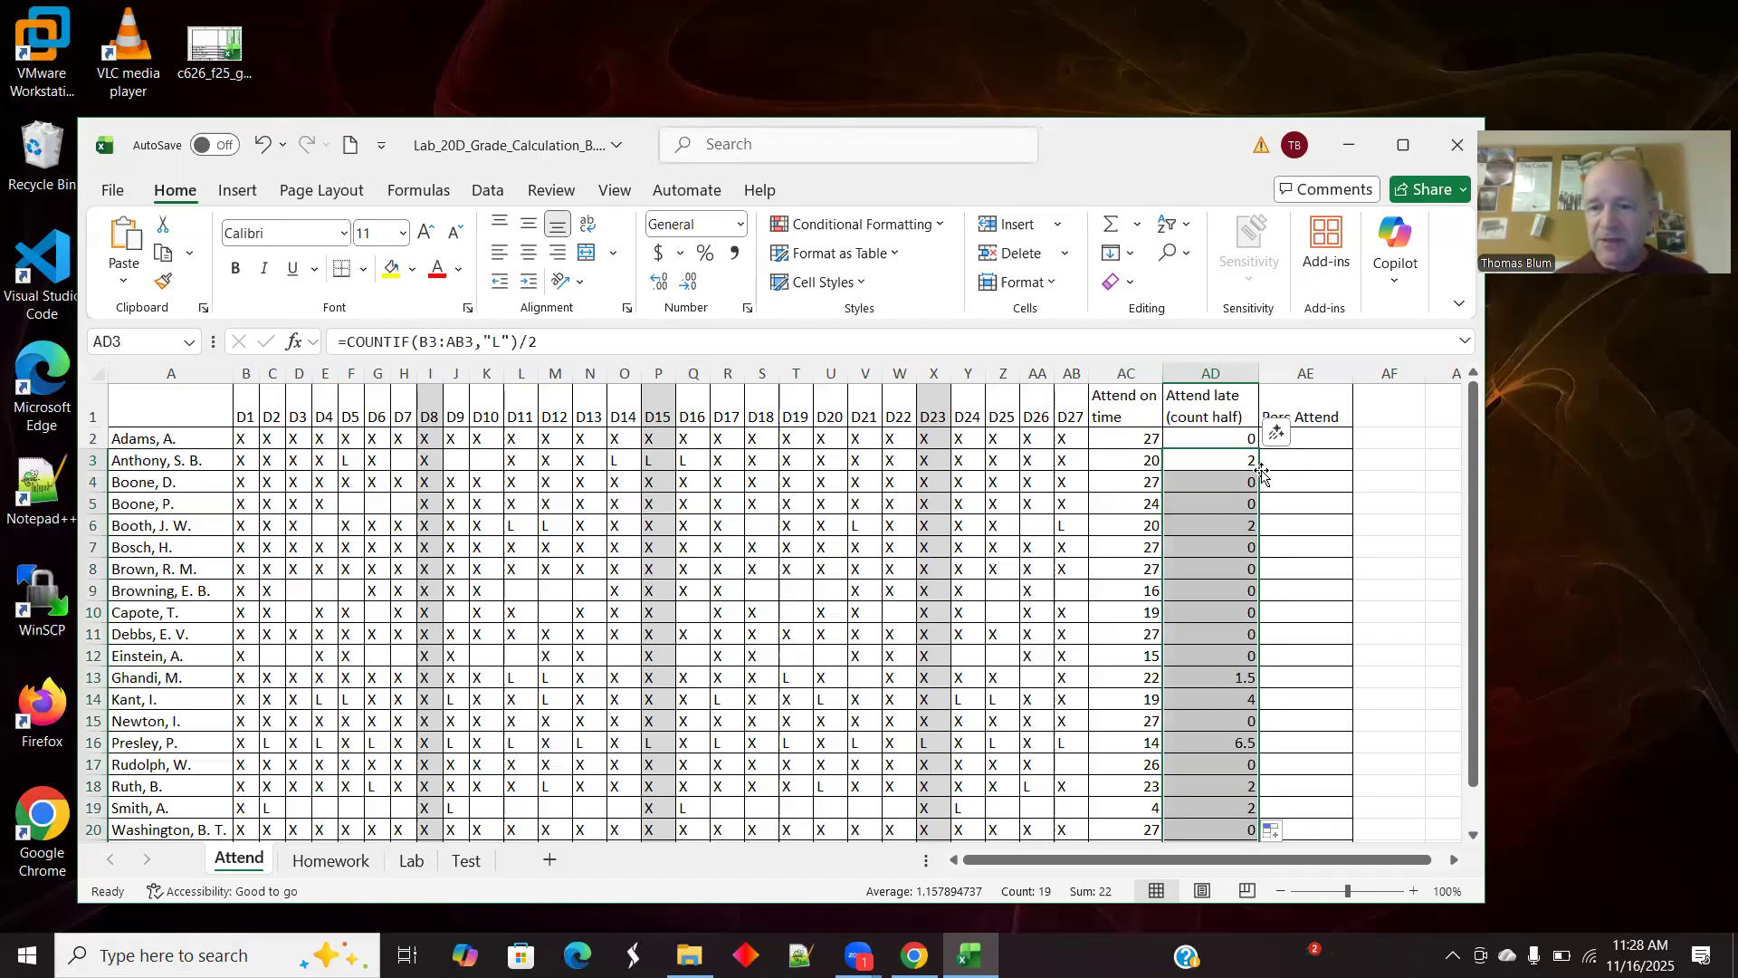
# Step: Enter =(AC2+AD2)/27*100 in AE2 to calculate the first student's attendance percentage
pyautogui.click(1317, 441)
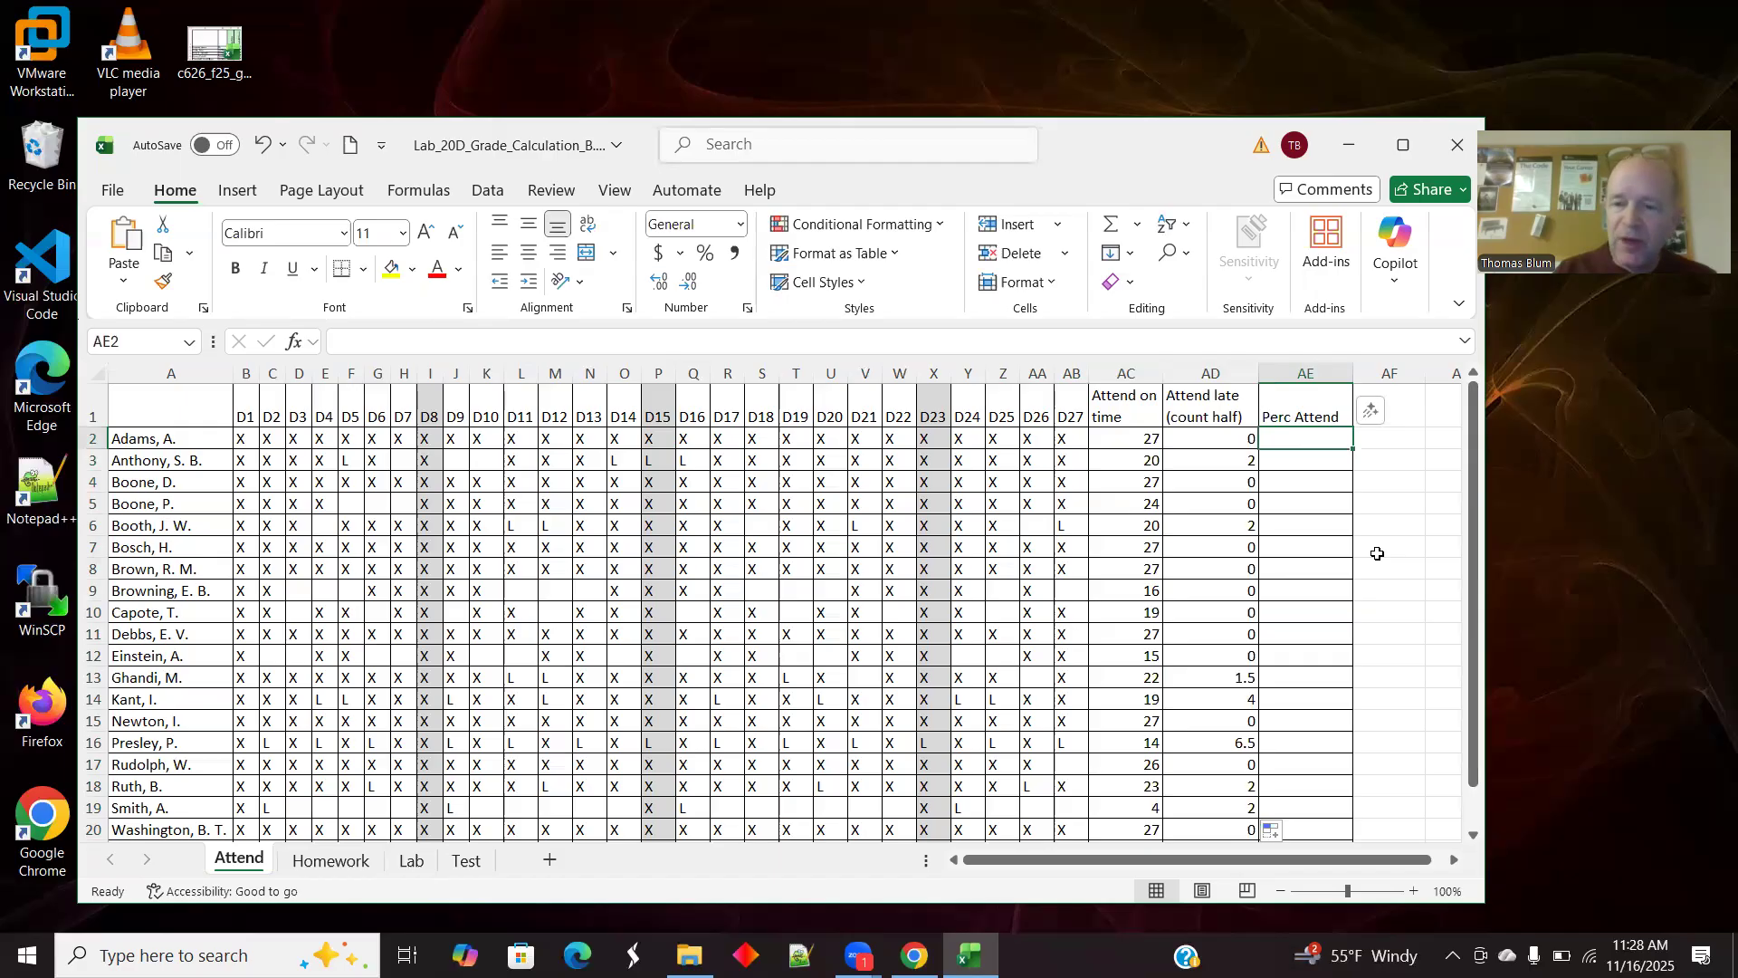
pyautogui.write('=(')
pyautogui.click(1111, 437)
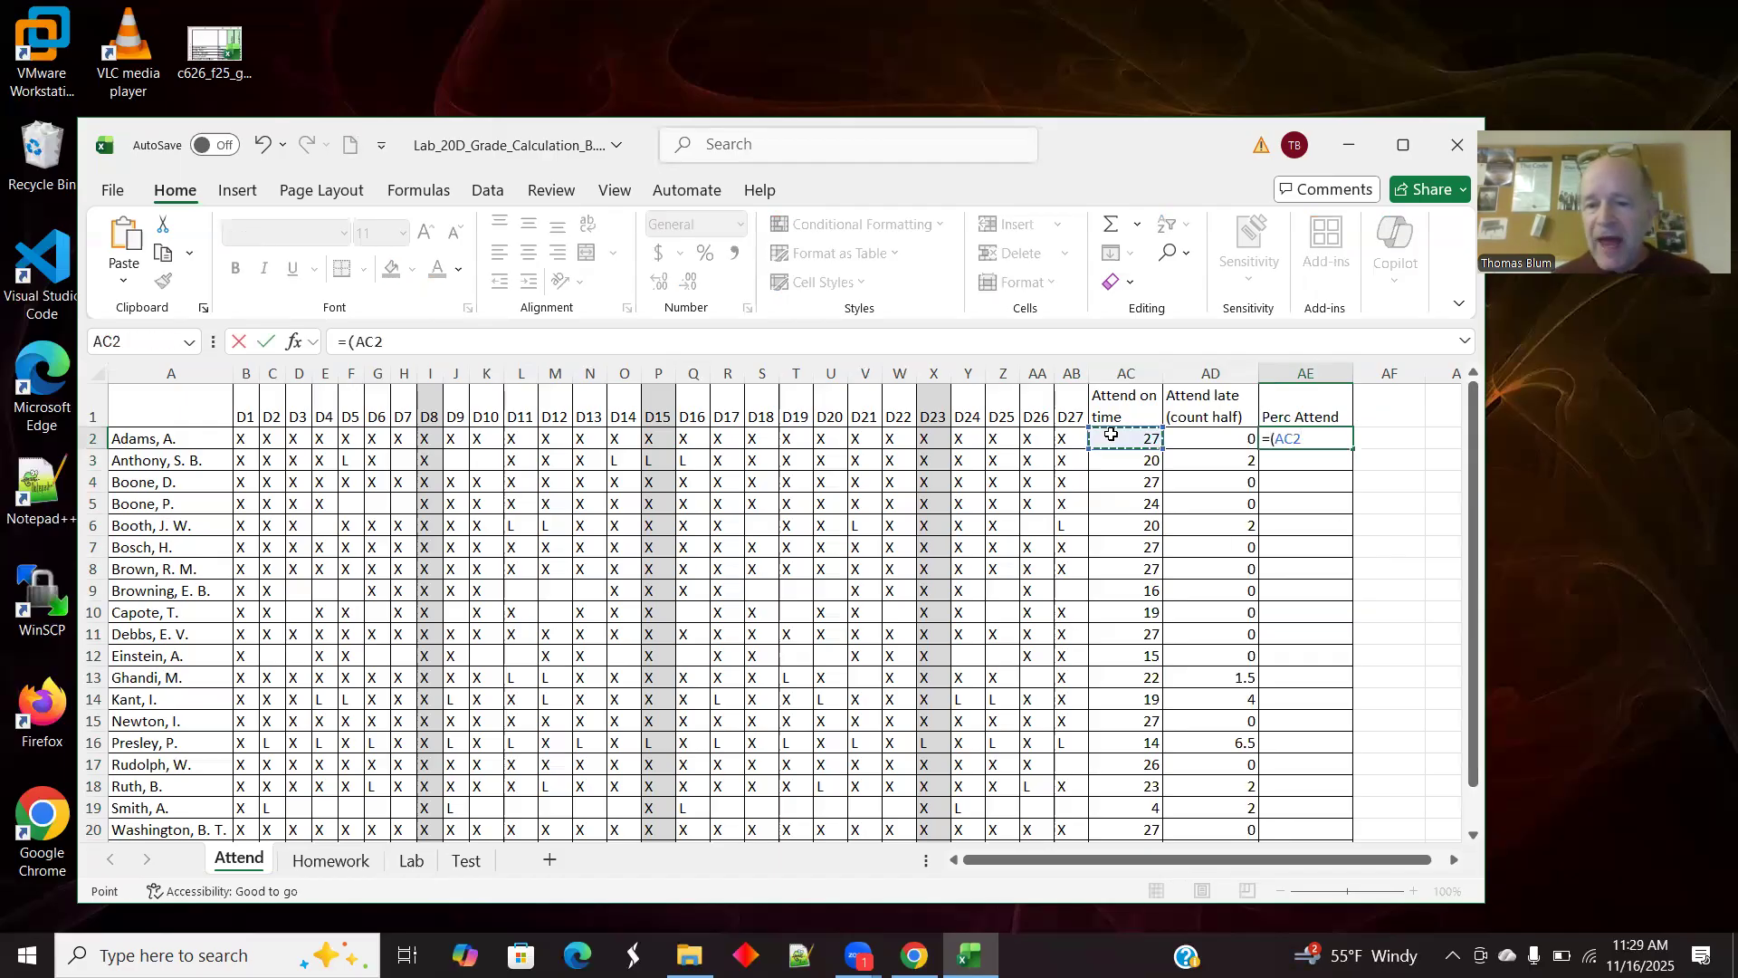
pyautogui.write('+')
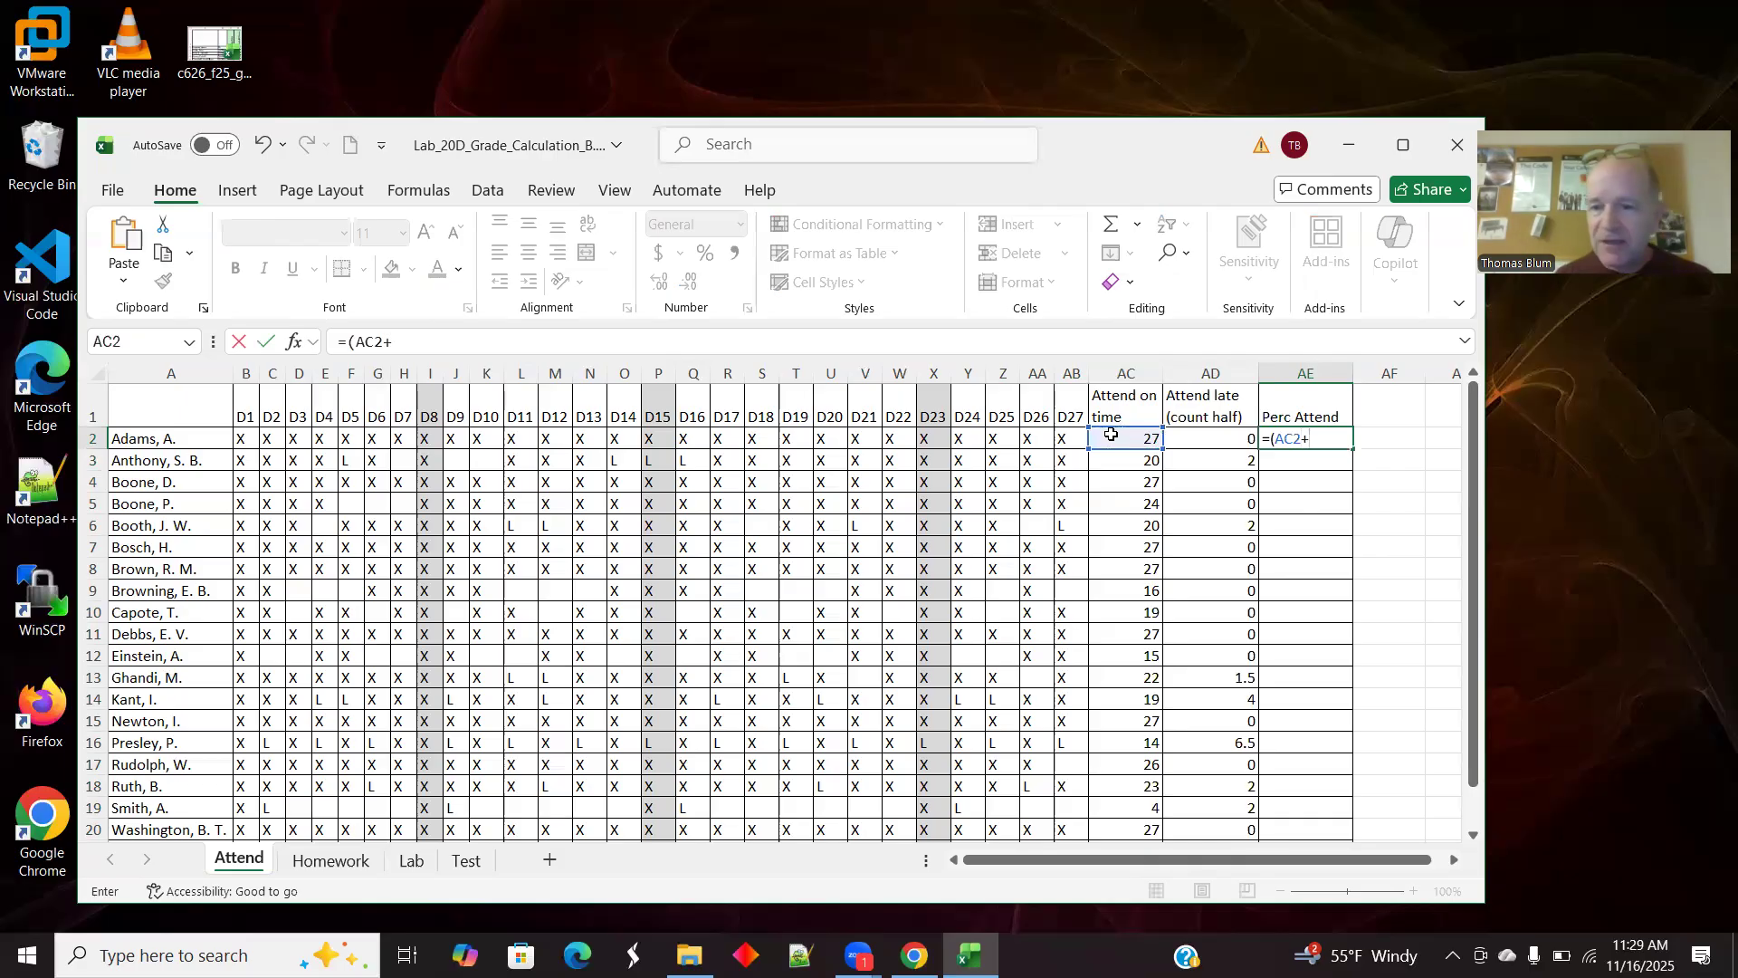
pyautogui.click(1210, 436)
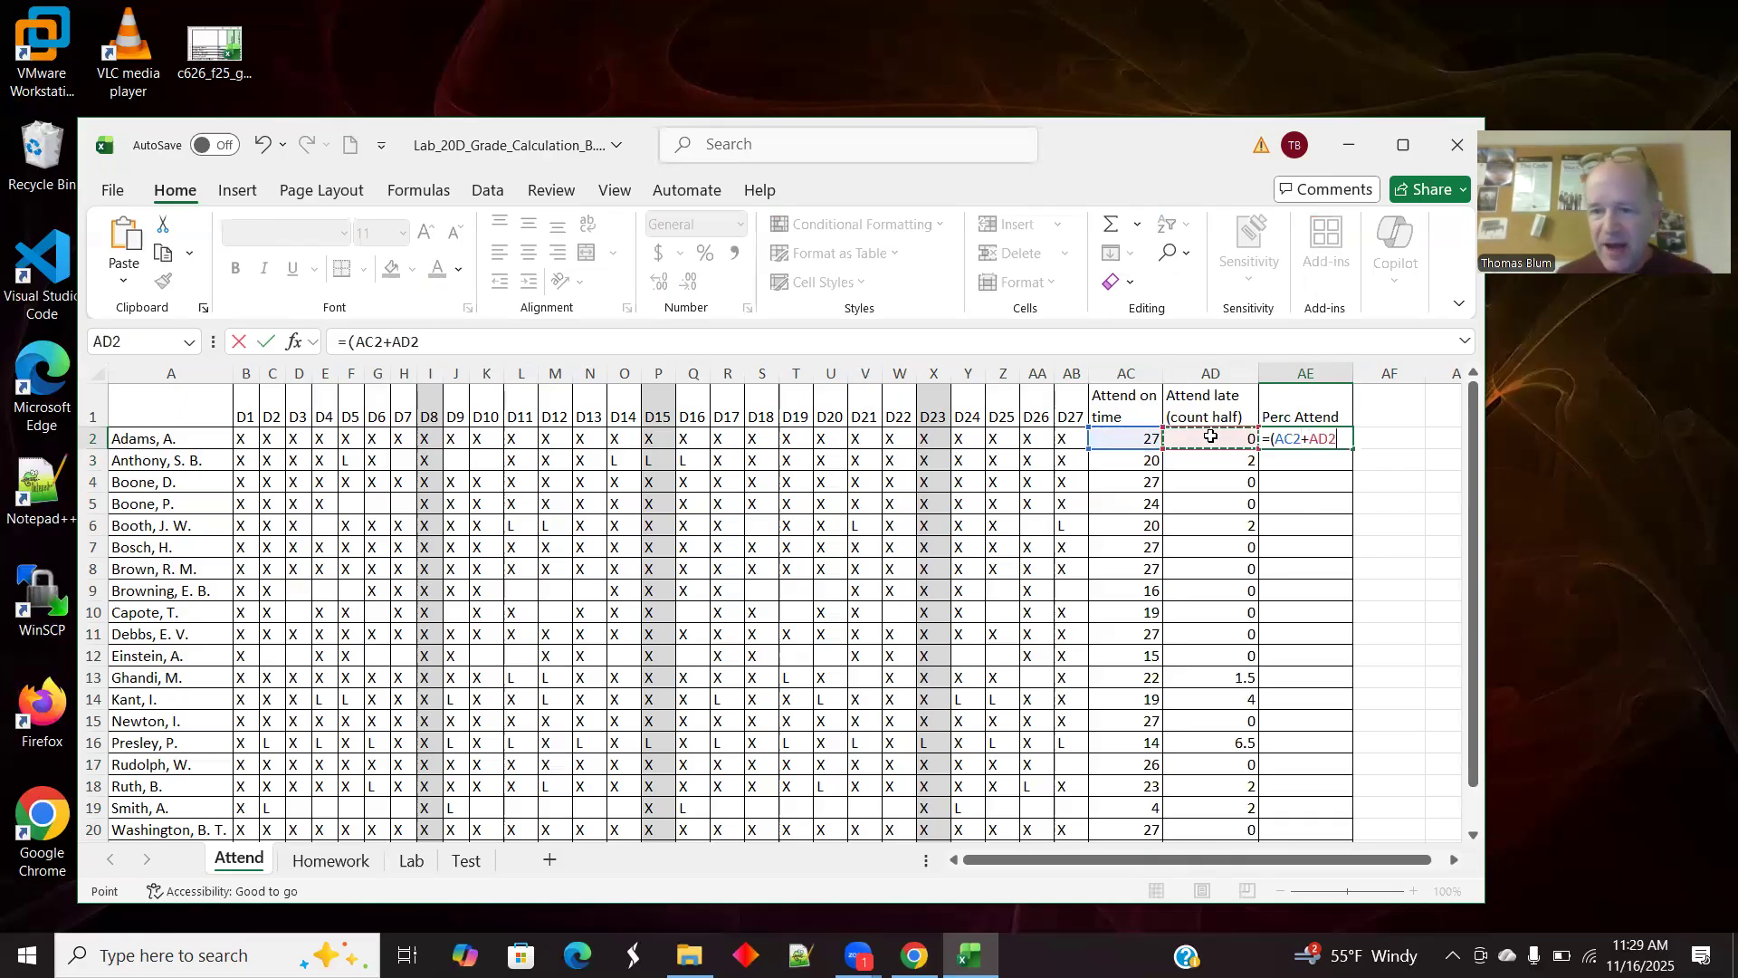
pyautogui.write(')')
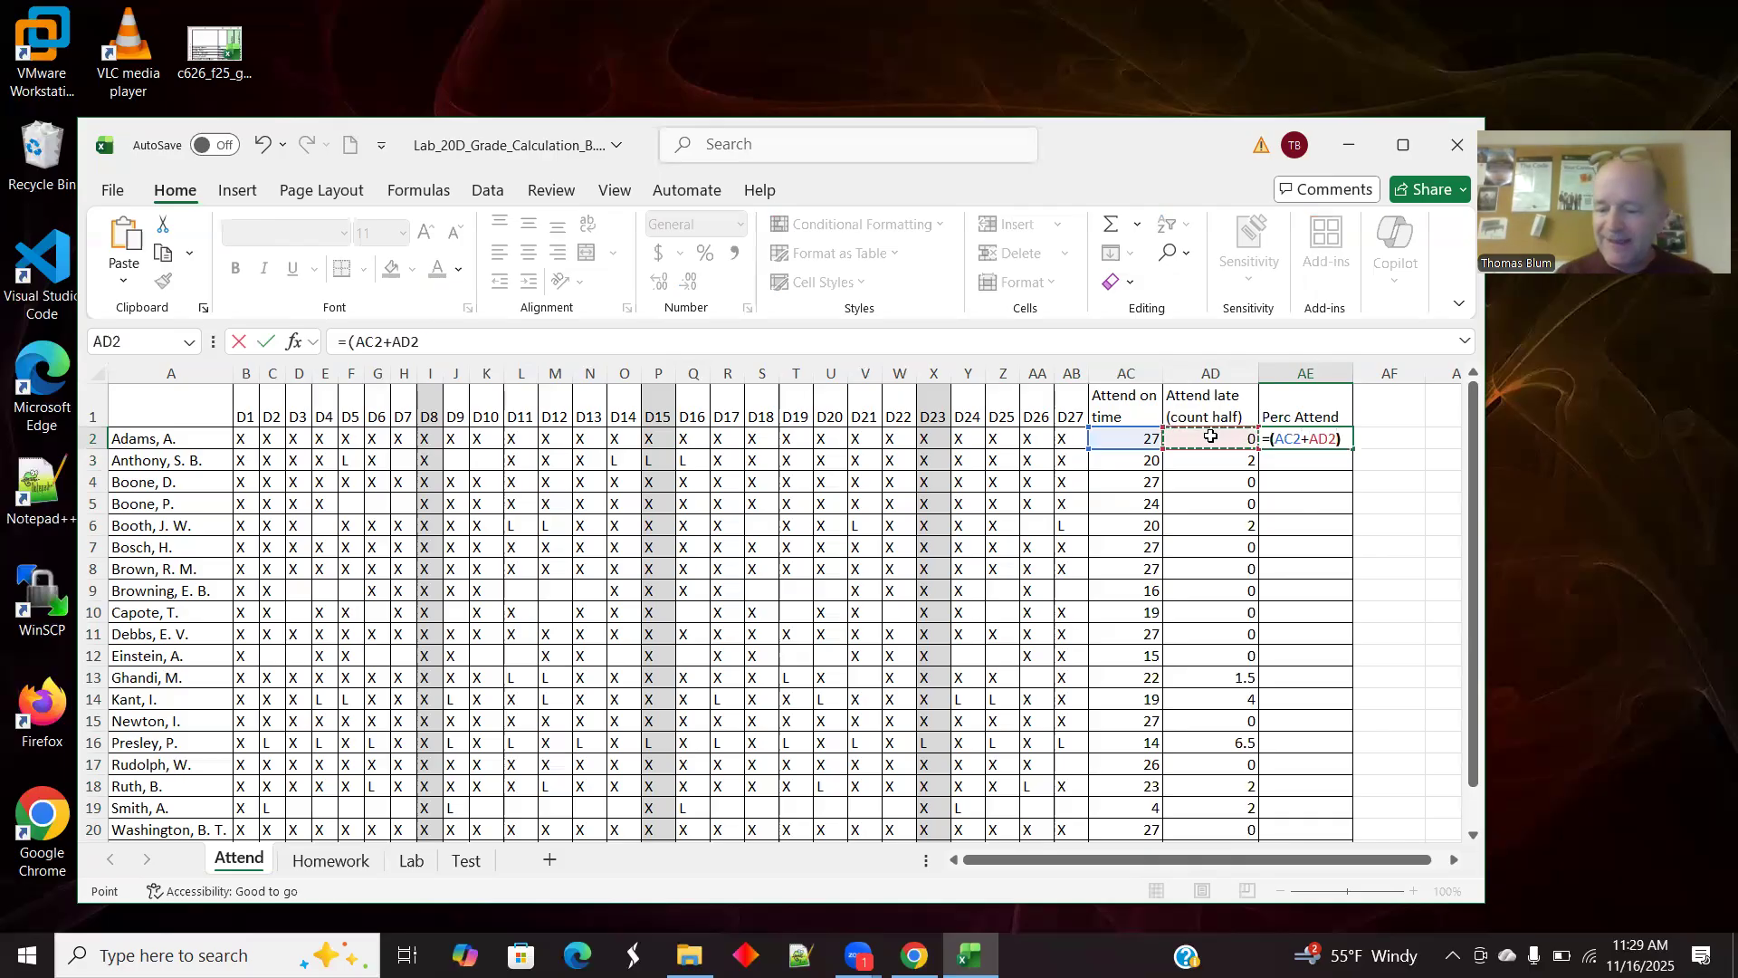
pyautogui.write('/')
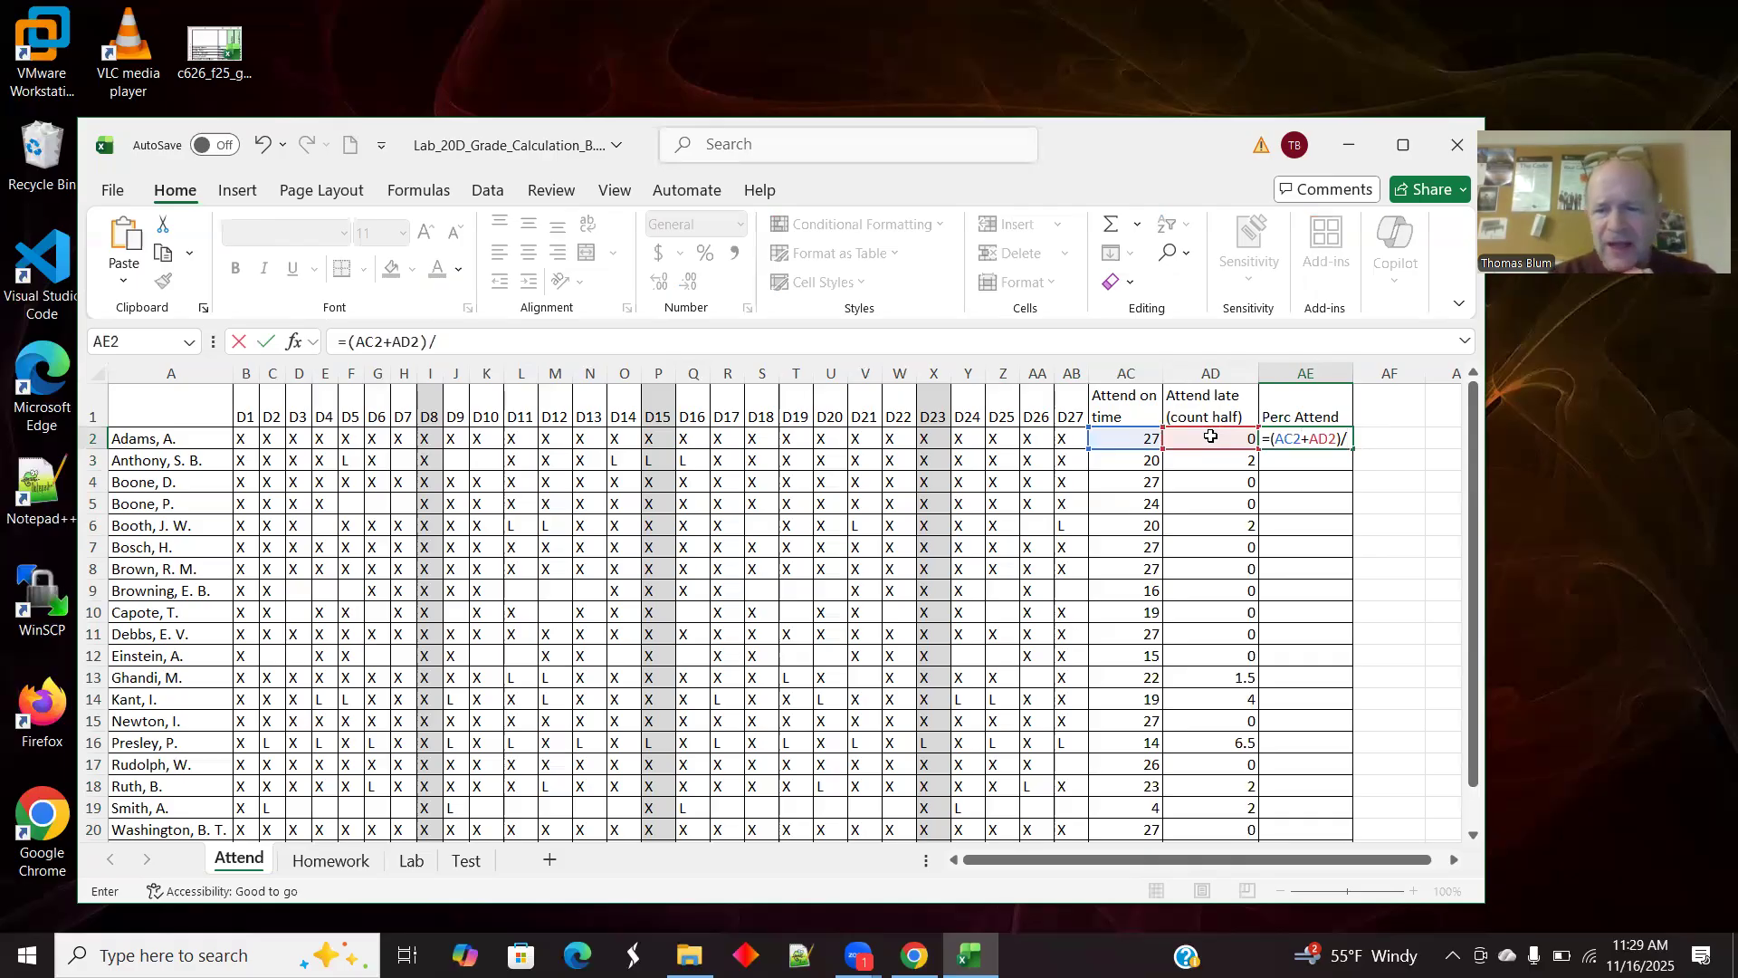
pyautogui.write('C')
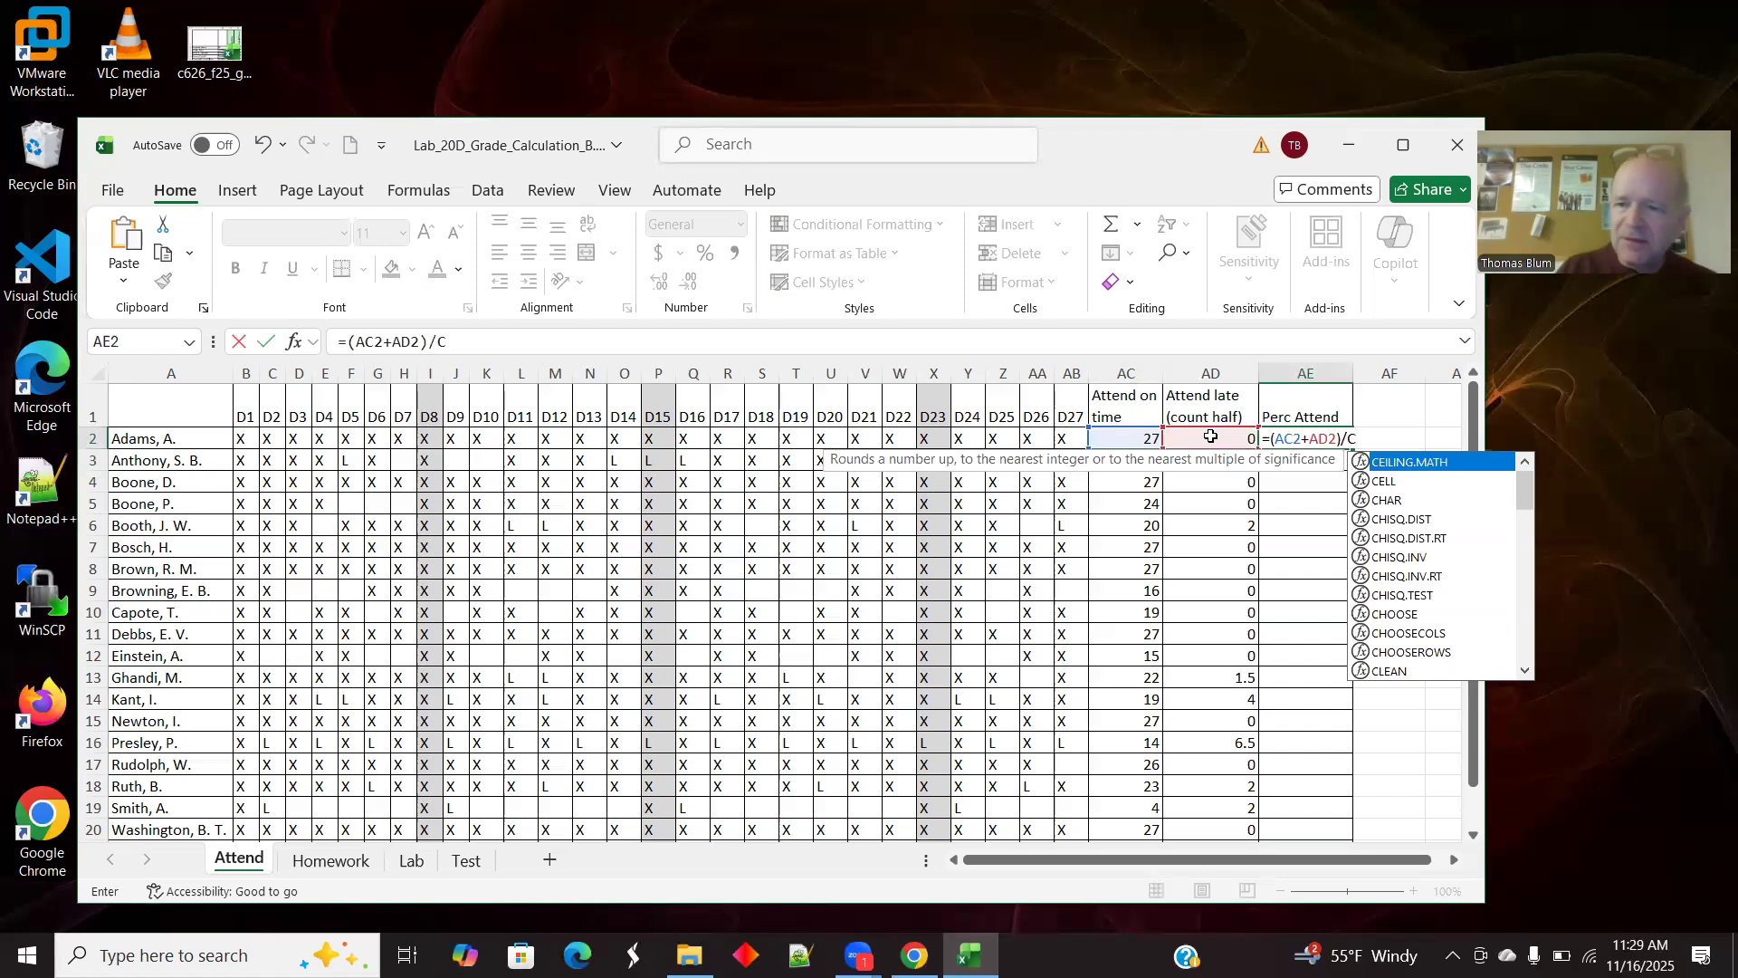
pyautogui.press('BackSpace')
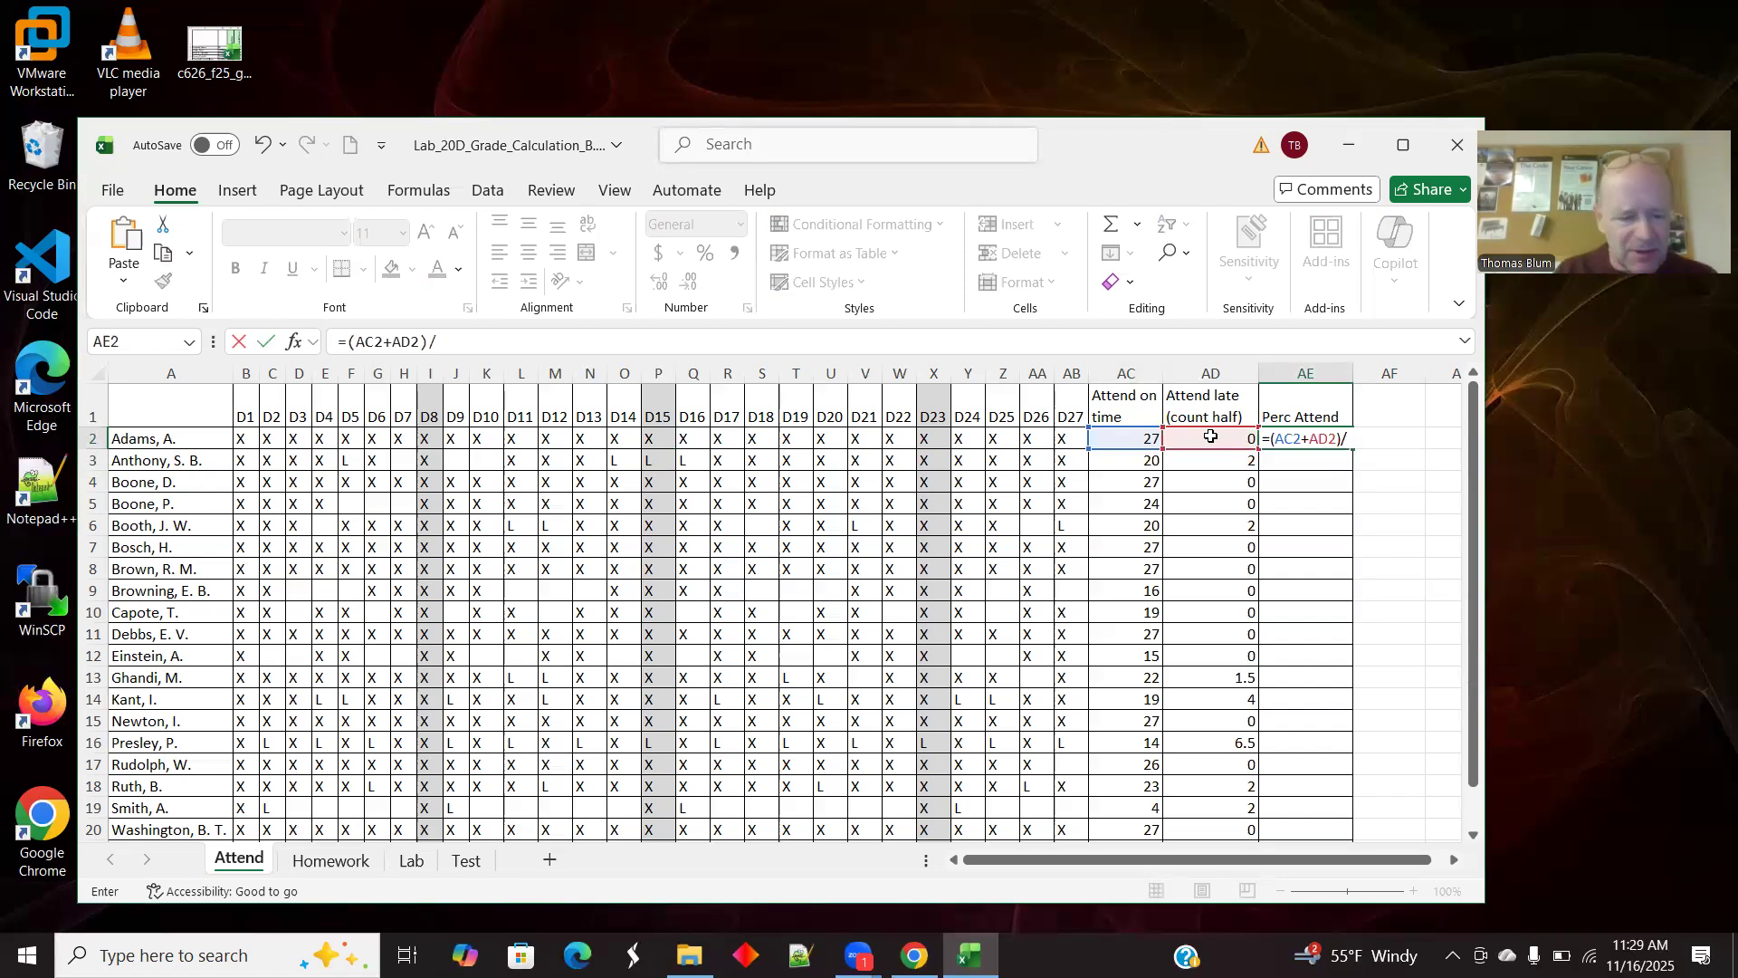
pyautogui.write('27')
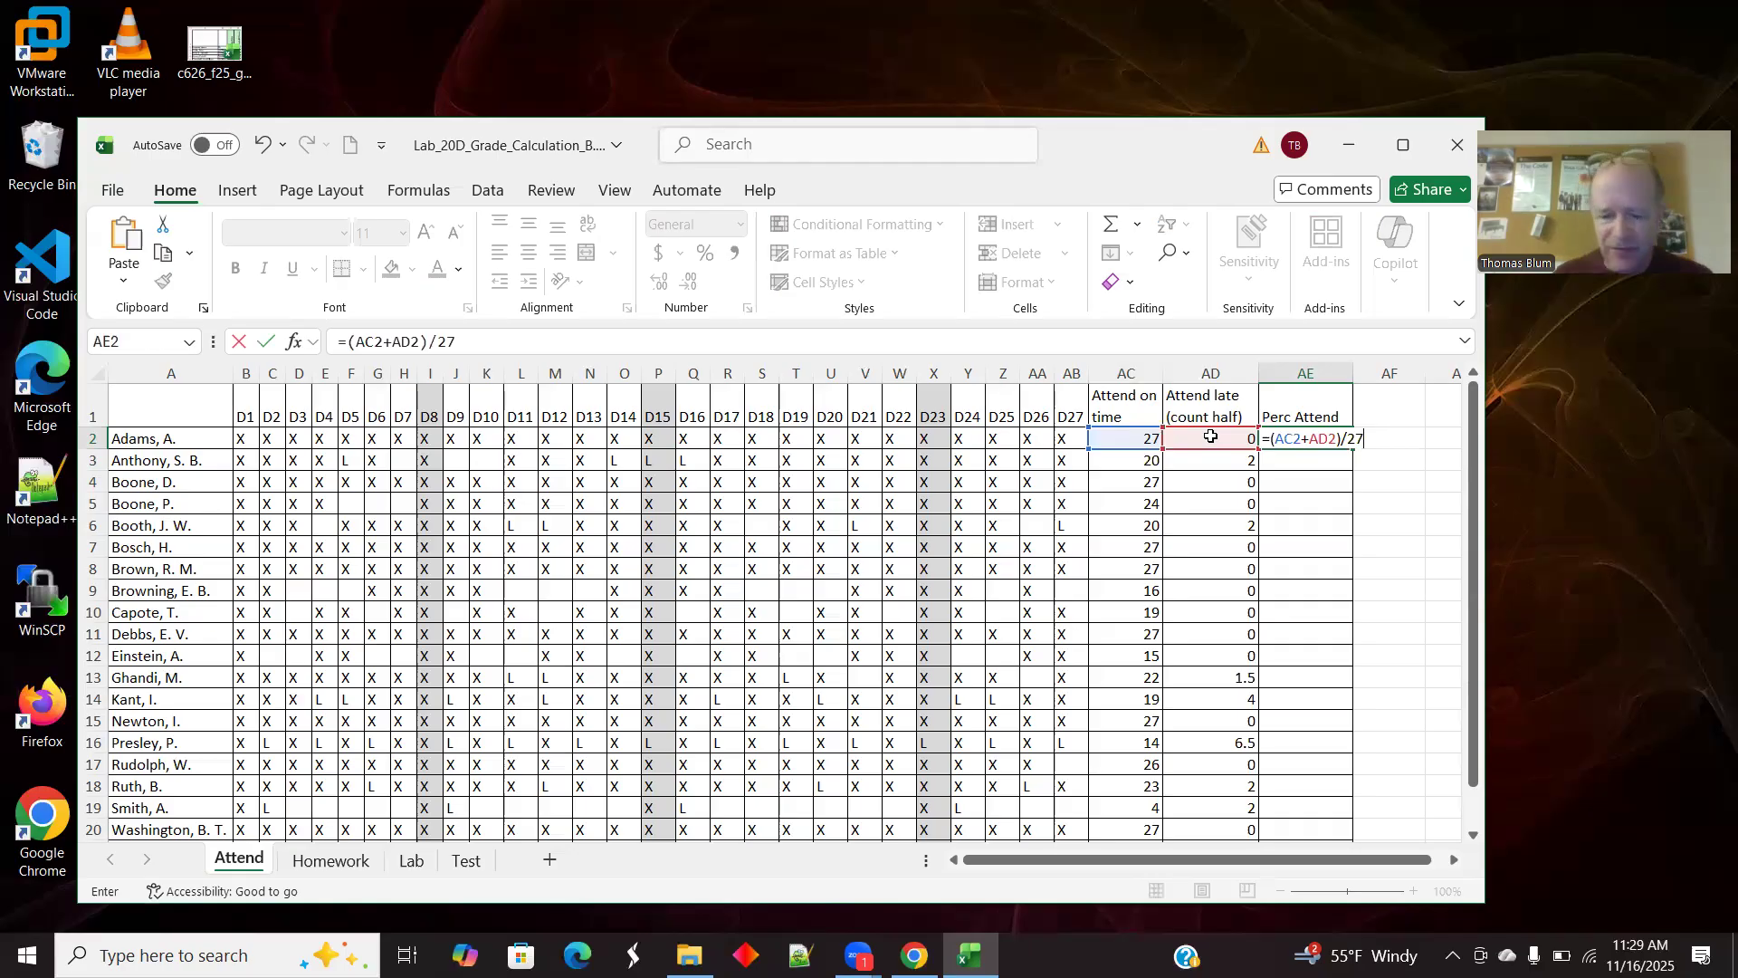
pyautogui.write('*100')
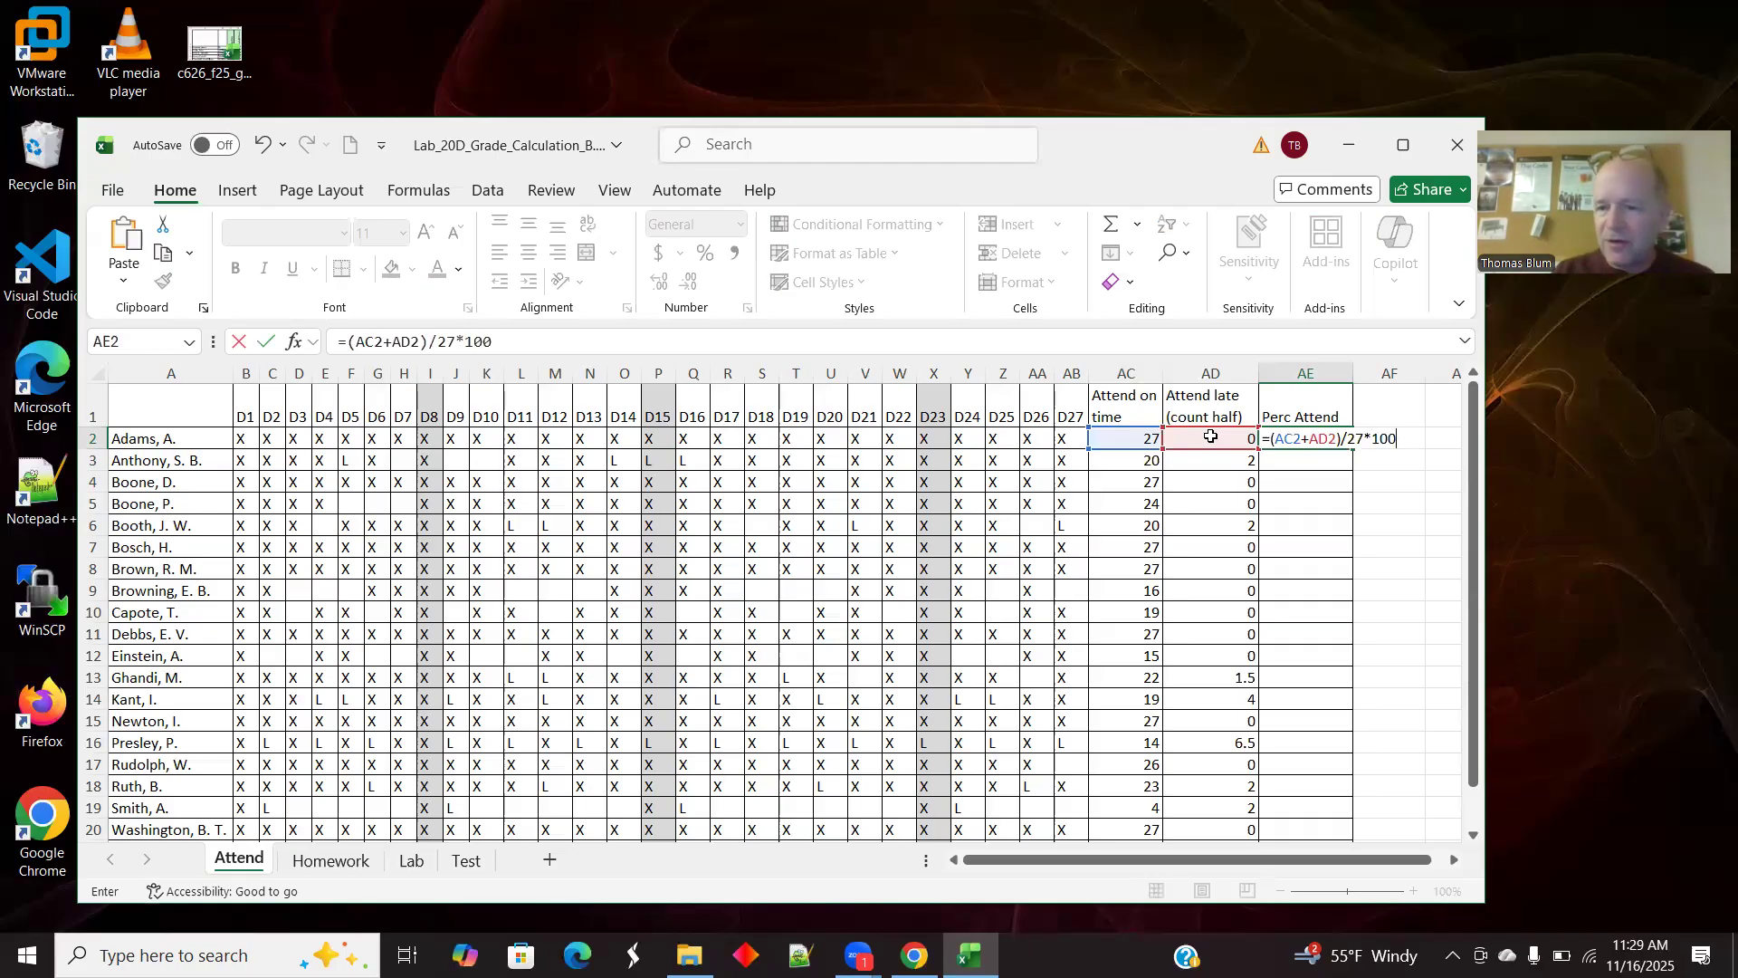
pyautogui.press('Tab')
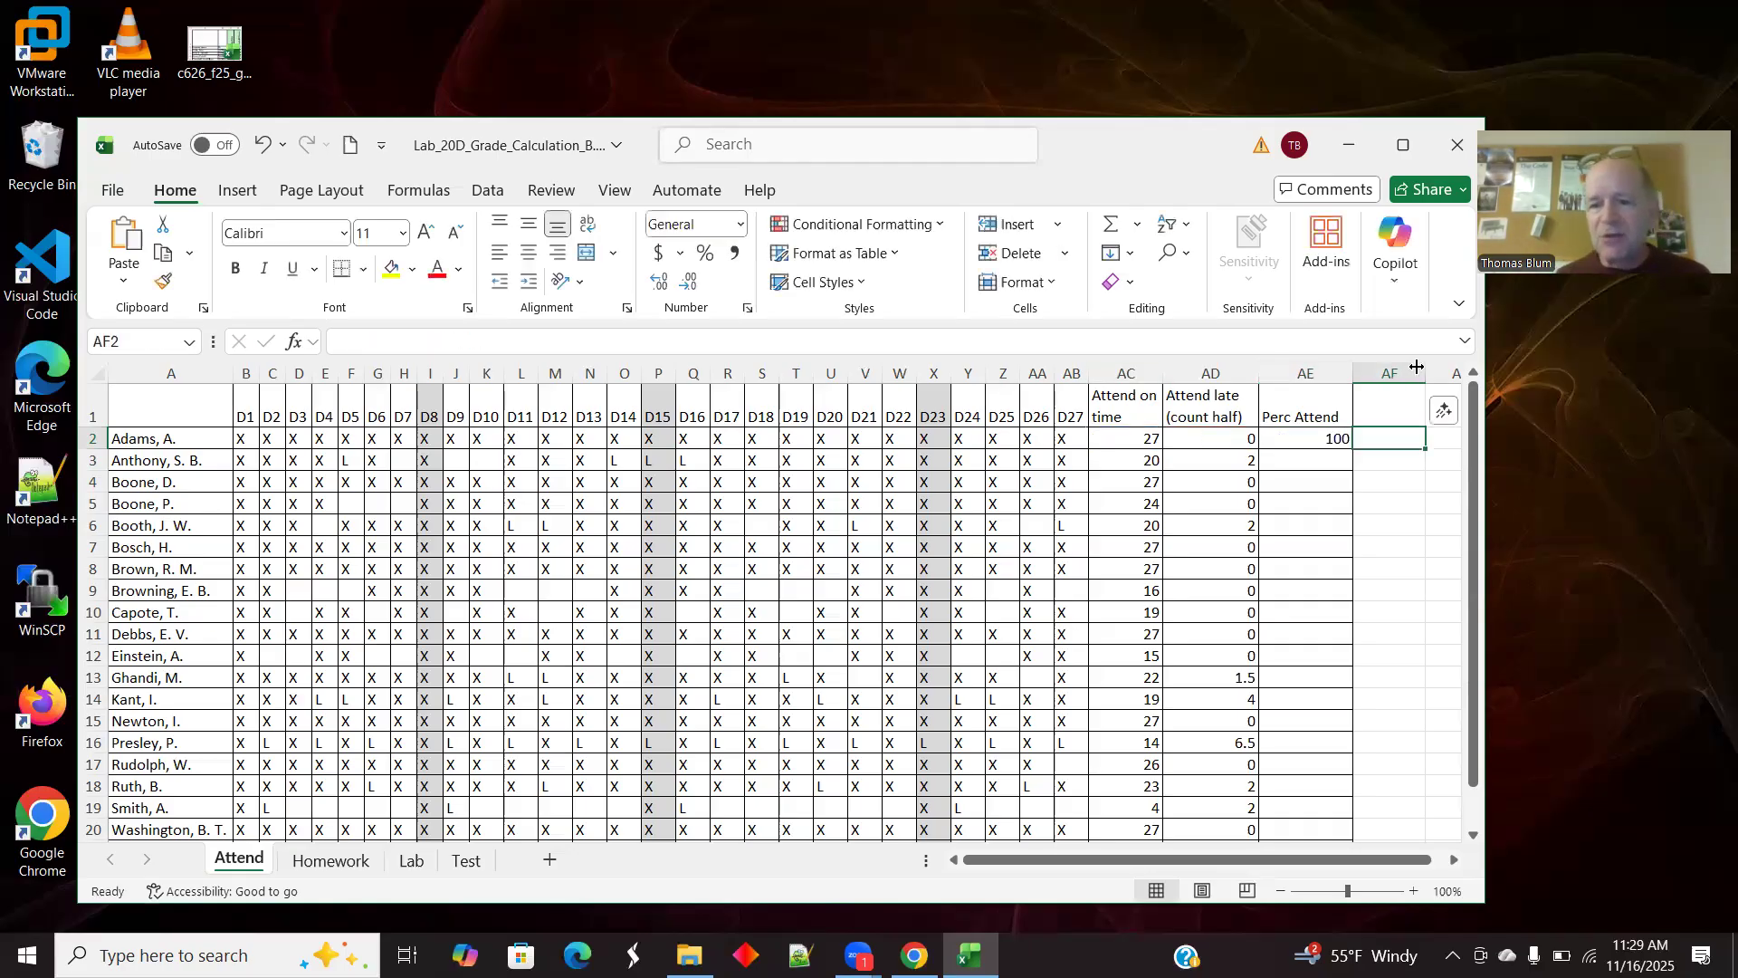
# Step: Fill the attendance percentage formula from AE2 down to AE21 for all students and check the student in row 19
pyautogui.click(1308, 440)
pyautogui.moveTo(1354, 447); pyautogui.dragTo(1370, 811)
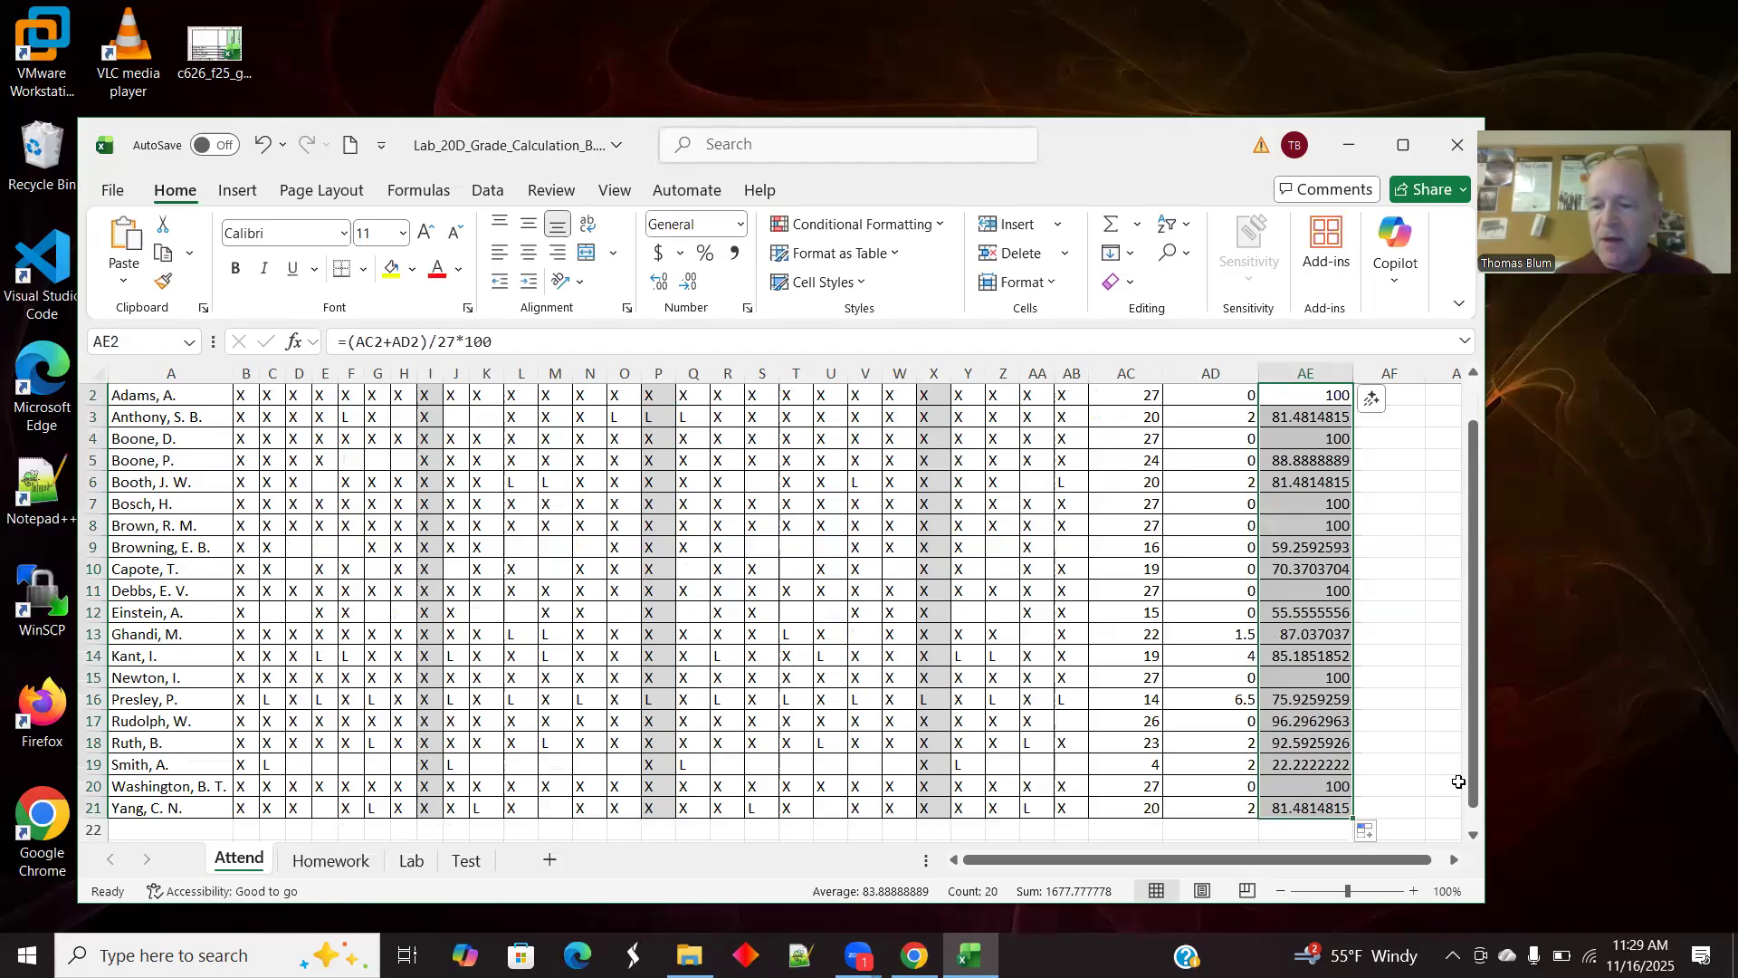
pyautogui.moveTo(1476, 753); pyautogui.dragTo(1481, 754)
pyautogui.click(145, 765)
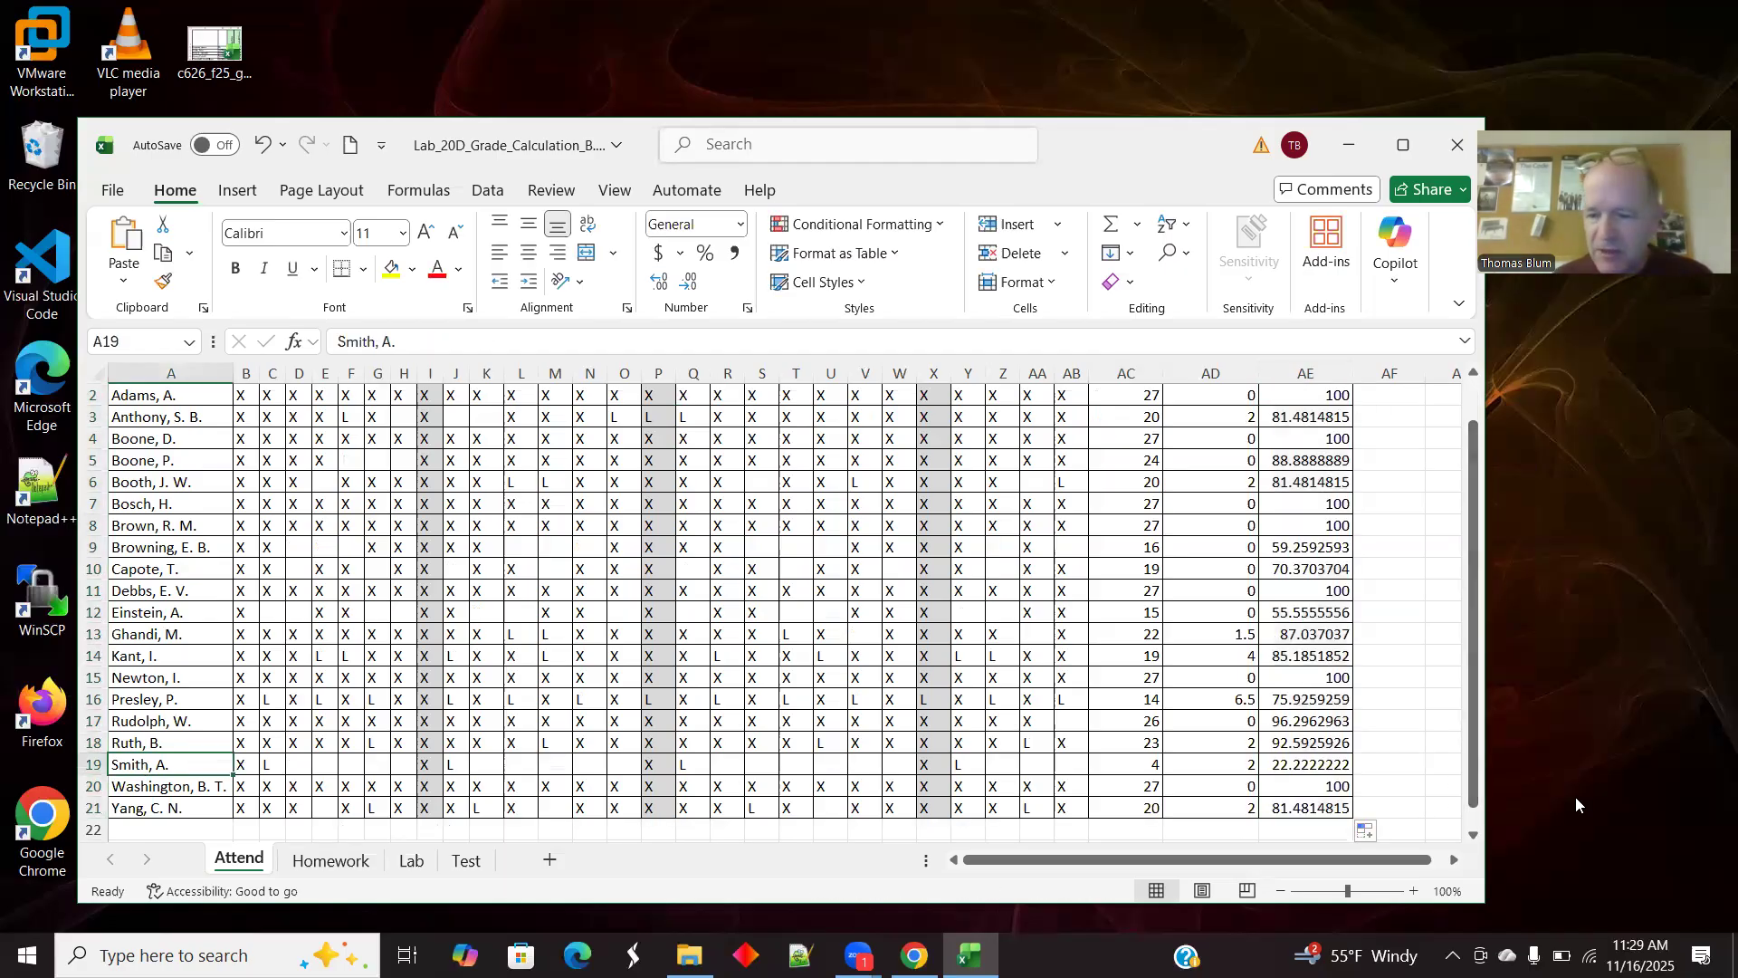
pyautogui.moveTo(1474, 764); pyautogui.dragTo(1475, 624)
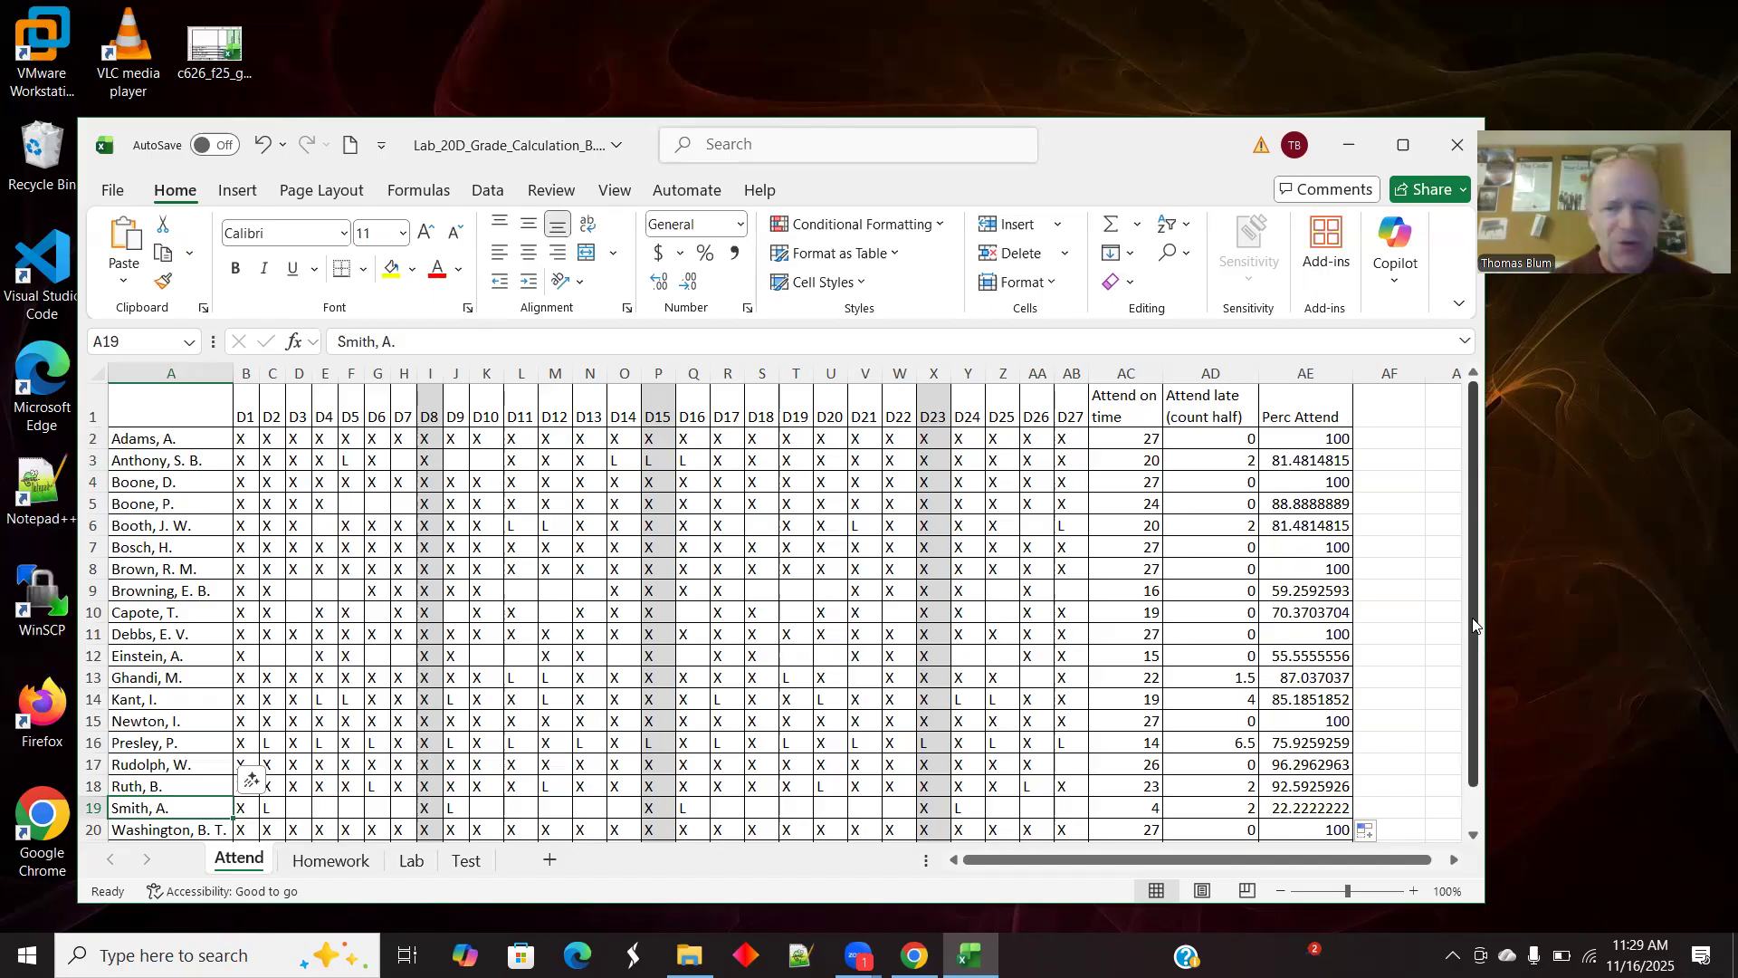
# Step: Copy the Perc Attend column AE1:AE21, header included, and paste it as values onto the Test sheet starting at J1
pyautogui.moveTo(1306, 403); pyautogui.dragTo(1319, 807)
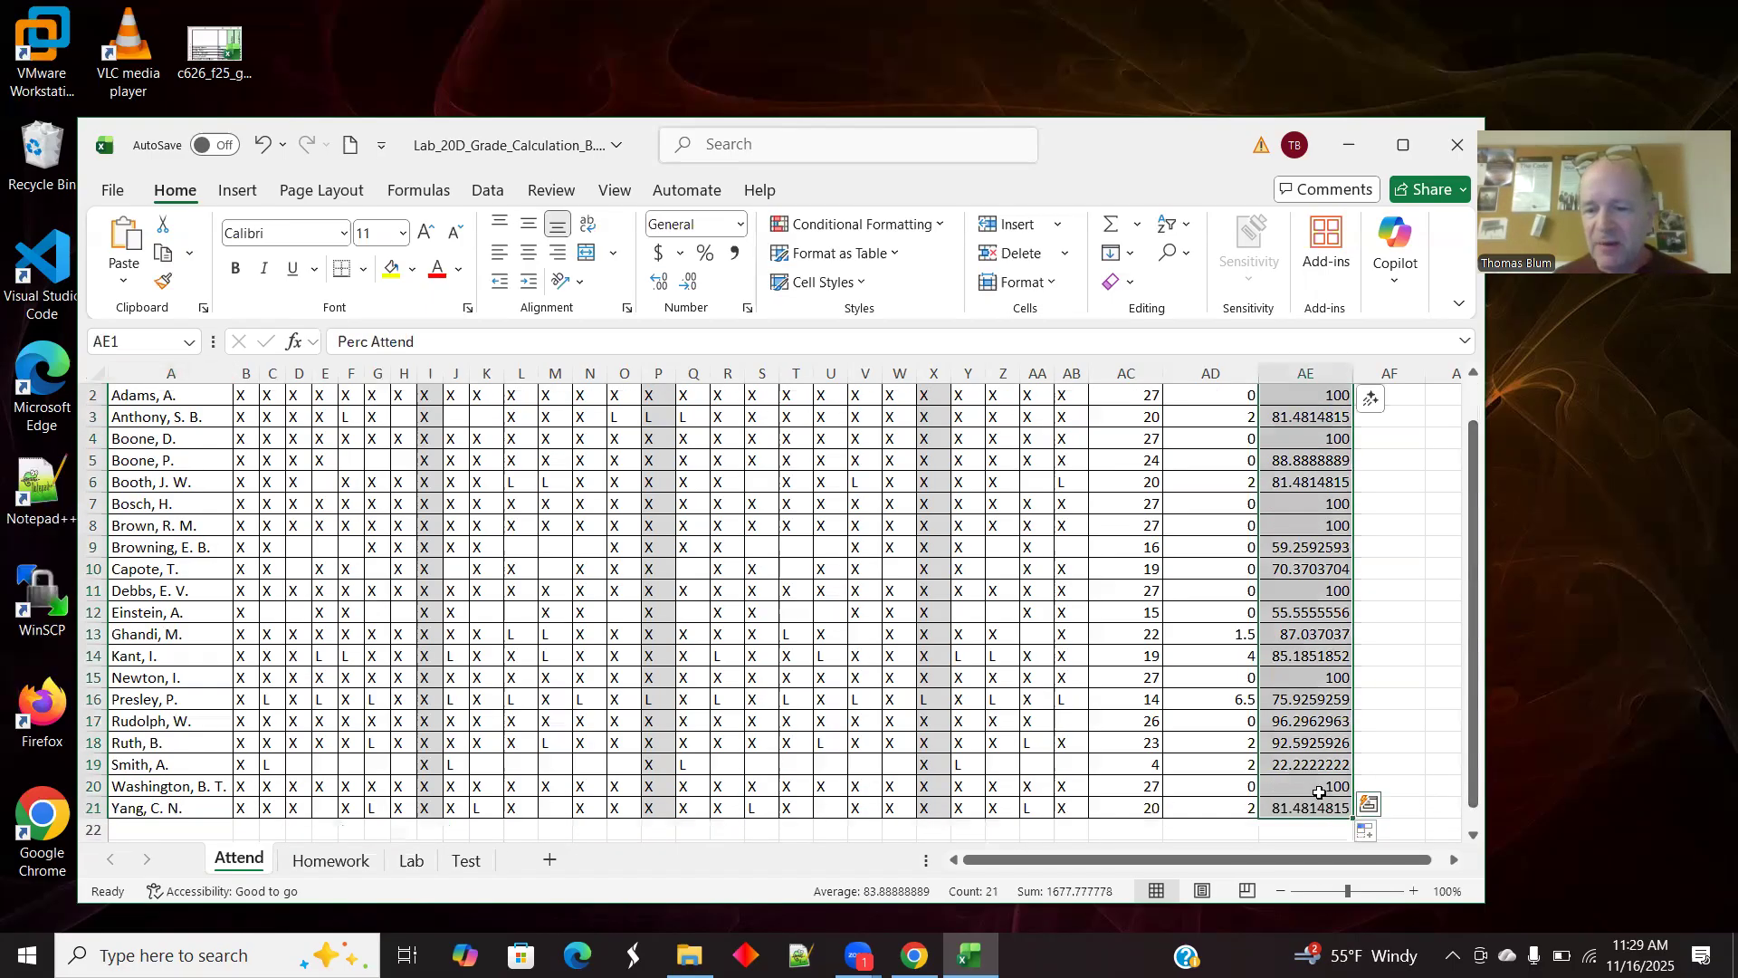
pyautogui.rightClick(1323, 801)
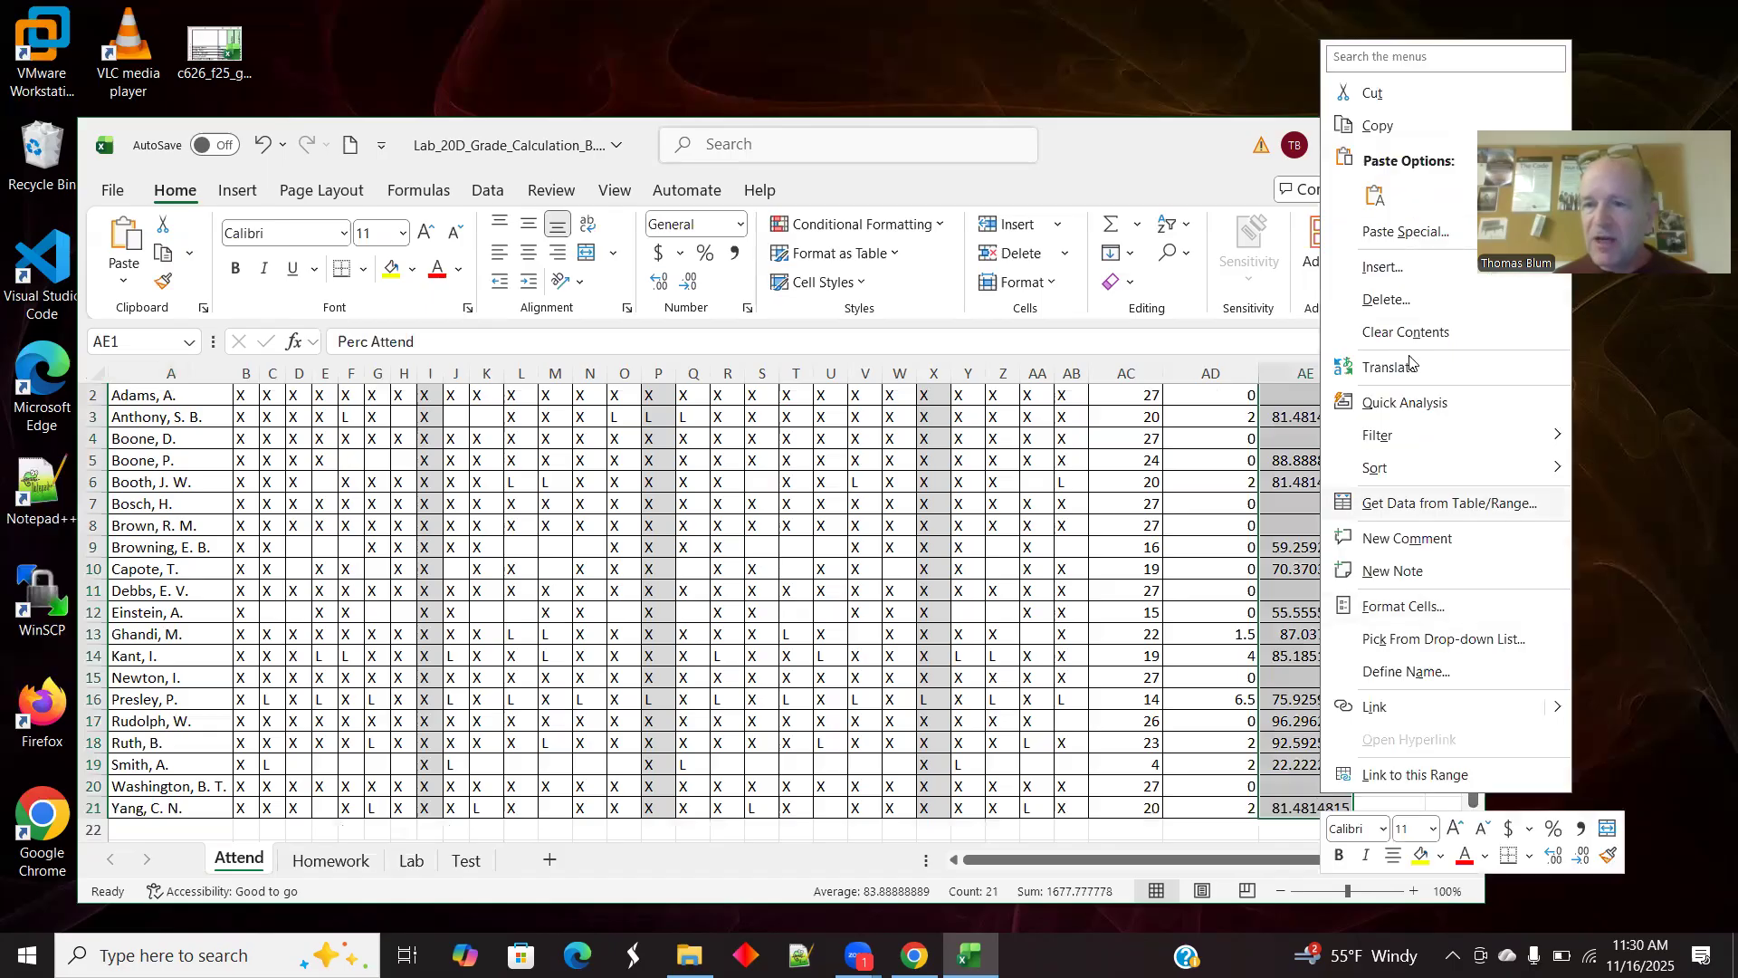
pyautogui.click(1394, 129)
pyautogui.click(468, 861)
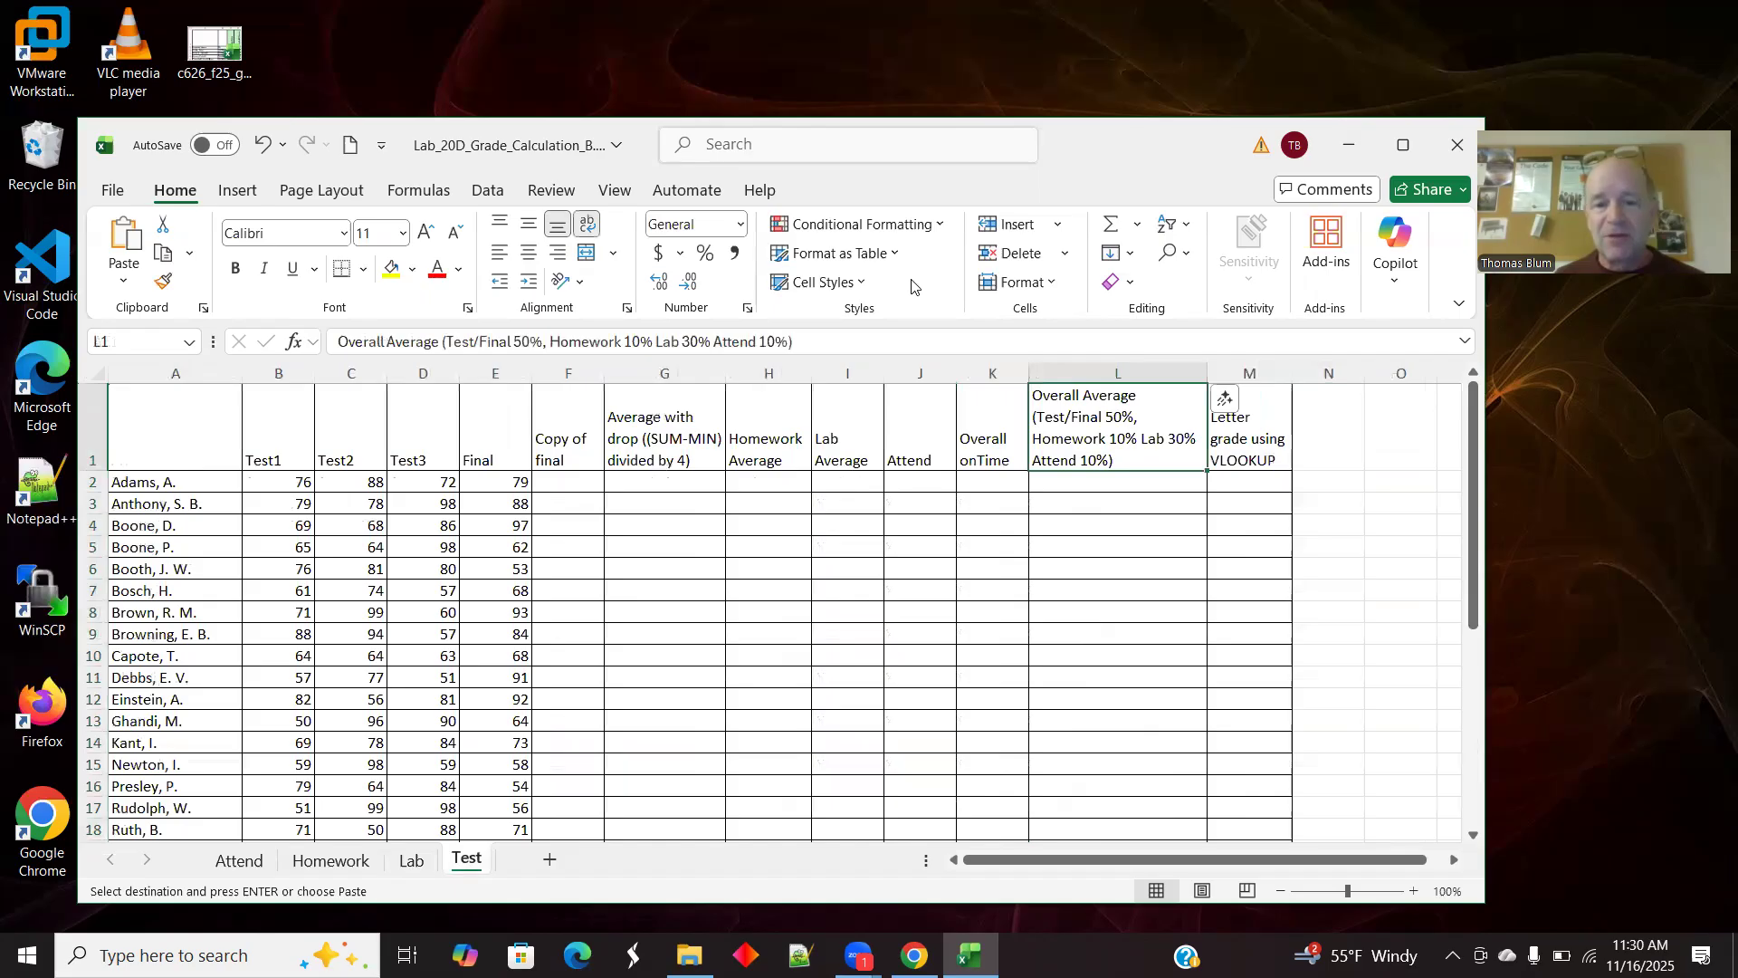
pyautogui.click(911, 453)
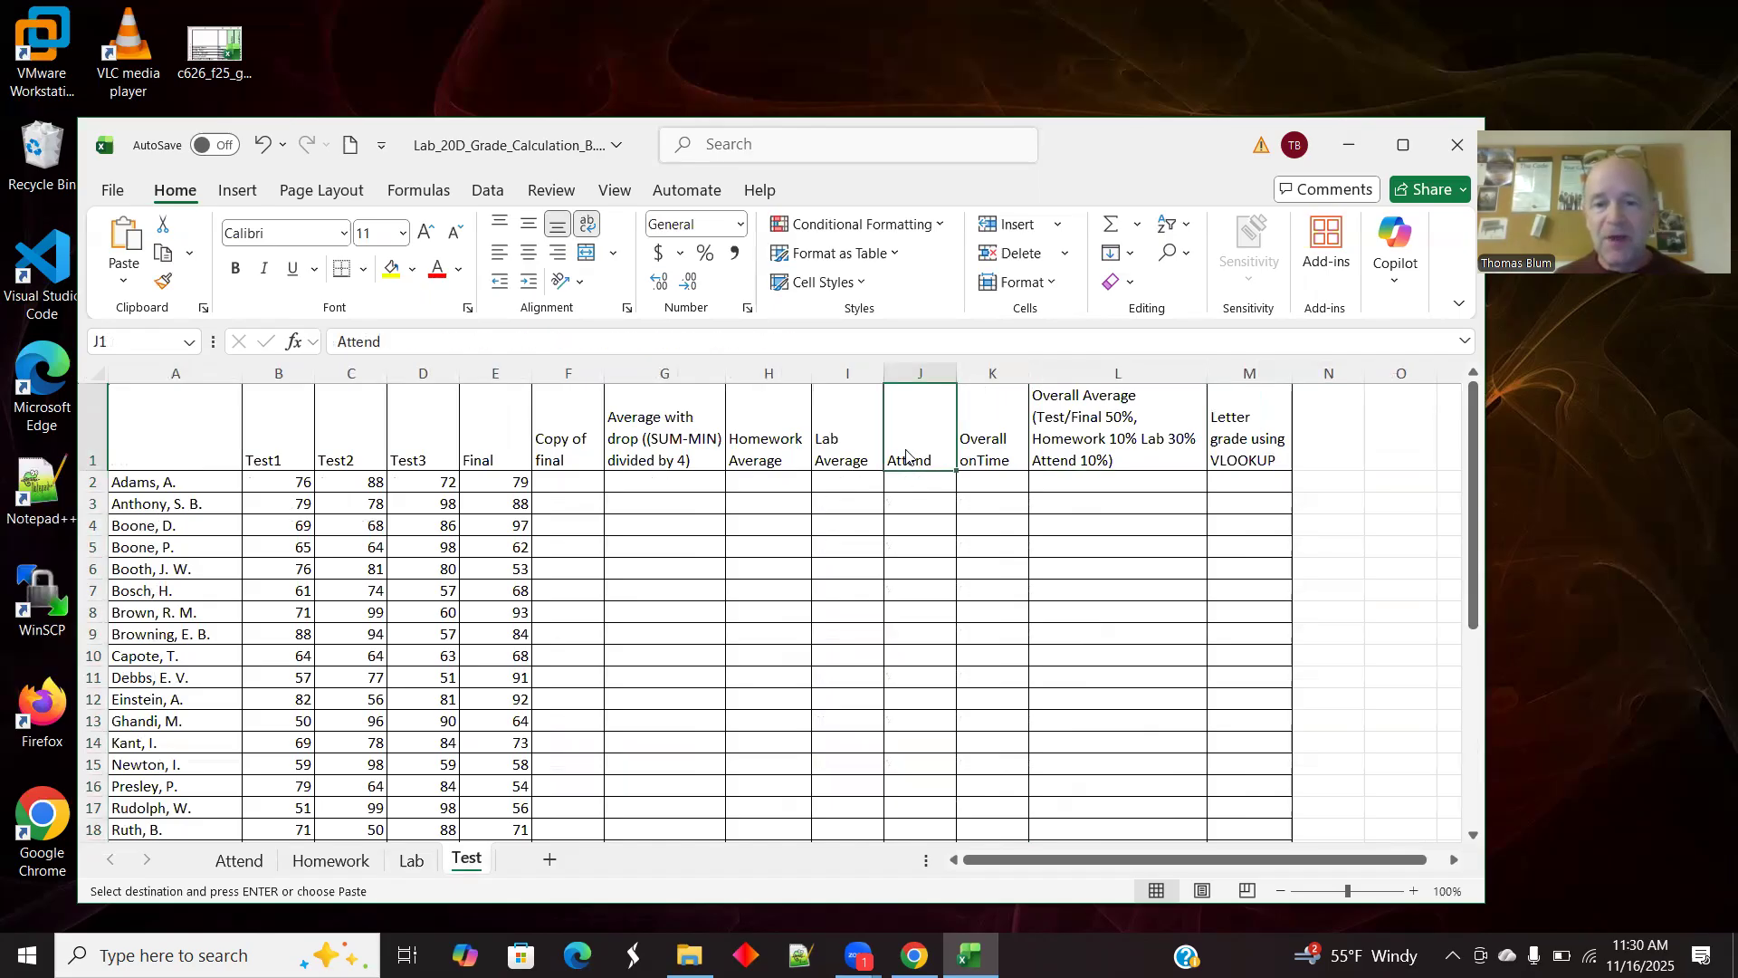
pyautogui.rightClick(906, 453)
pyautogui.click(997, 336)
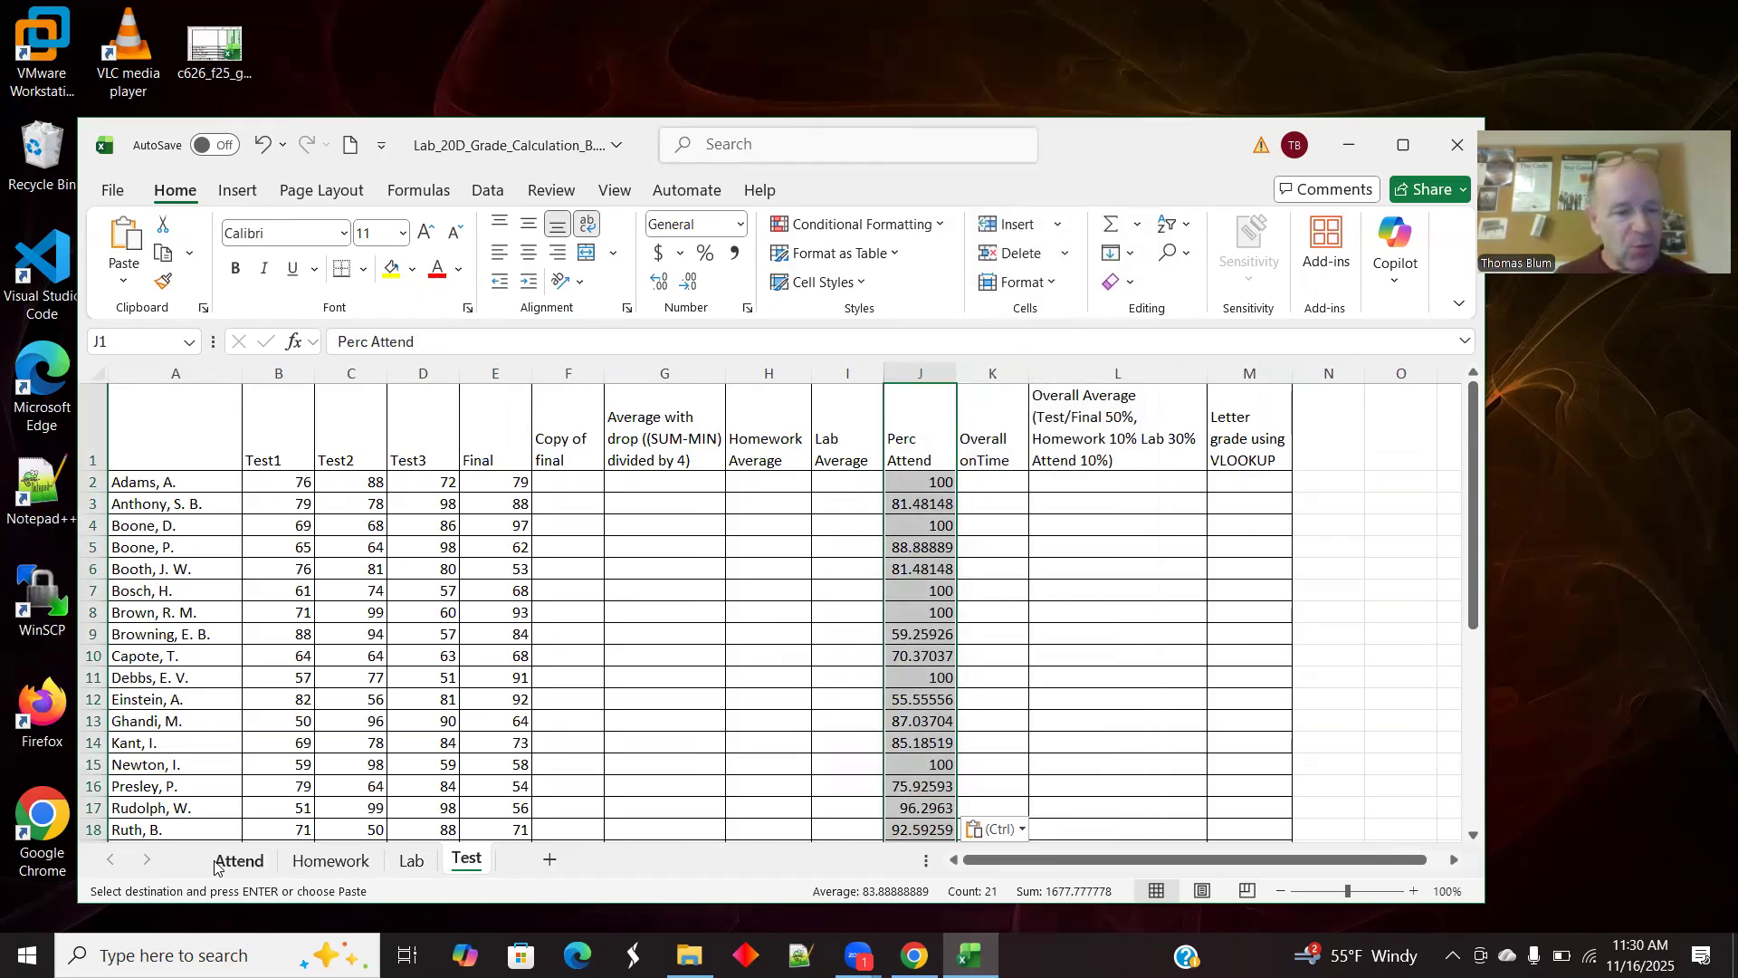
# Step: On the Homework sheet, enter =AVERAGE(B2:M2) in N2 to average the first student's twelve homework scores
pyautogui.click(331, 860)
pyautogui.moveTo(1471, 550); pyautogui.dragTo(1471, 549)
pyautogui.click(790, 420)
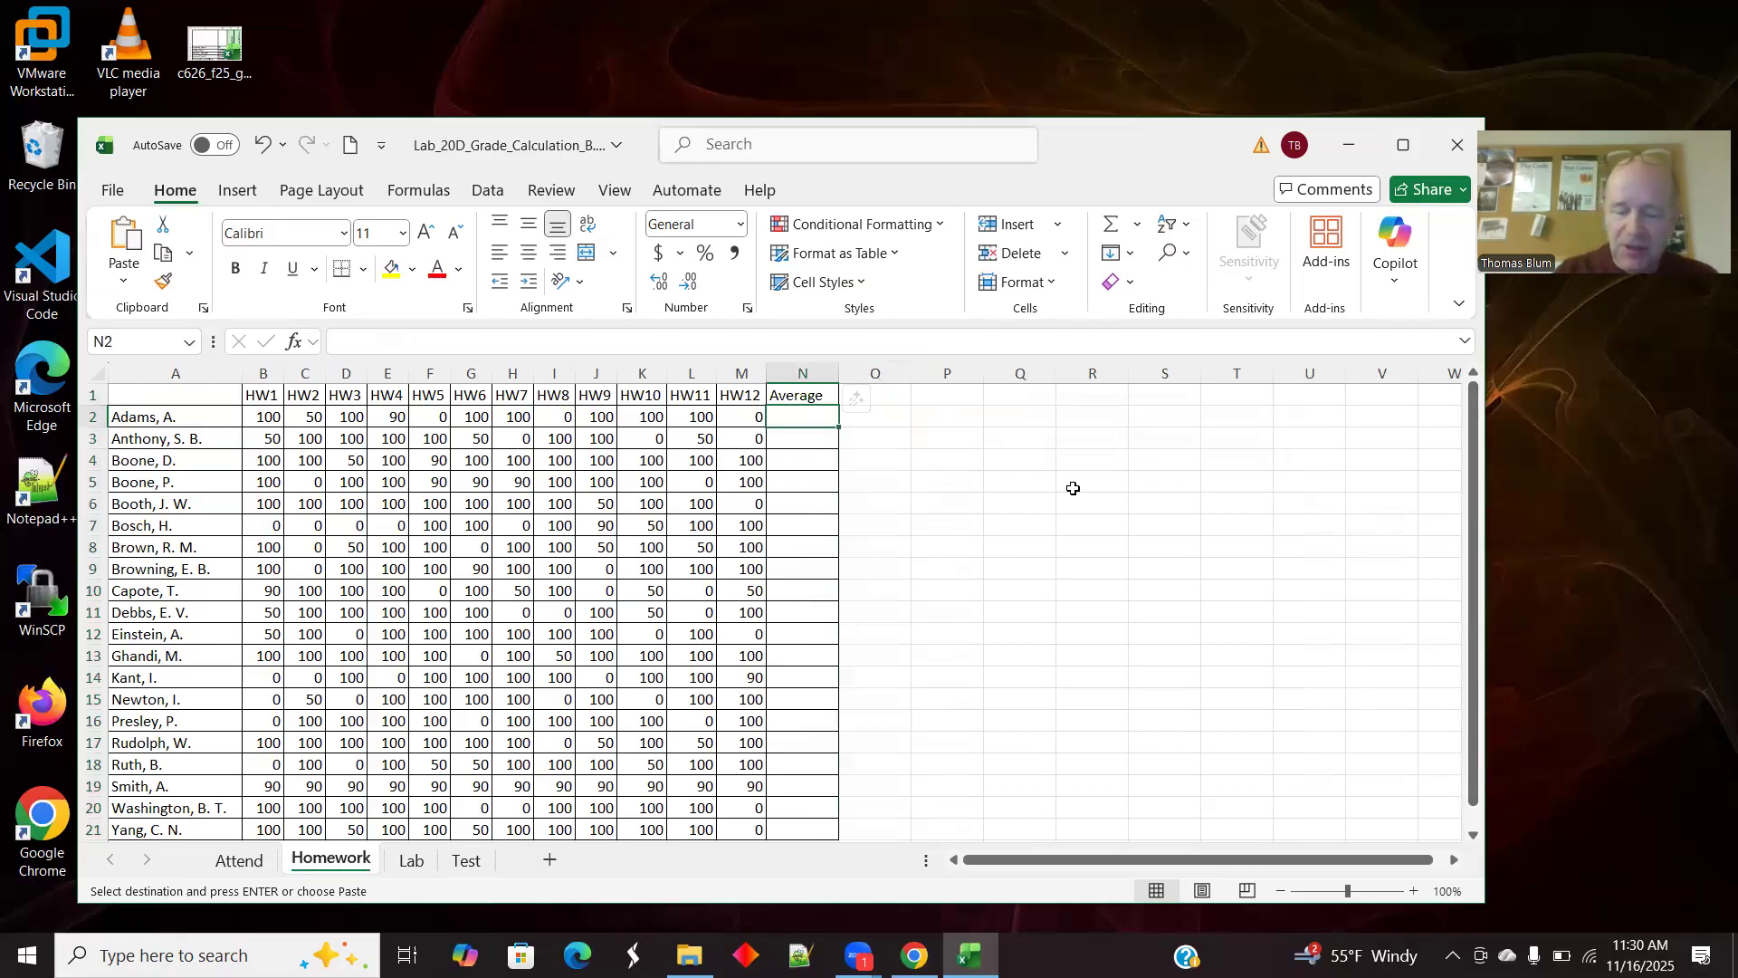
pyautogui.write('=')
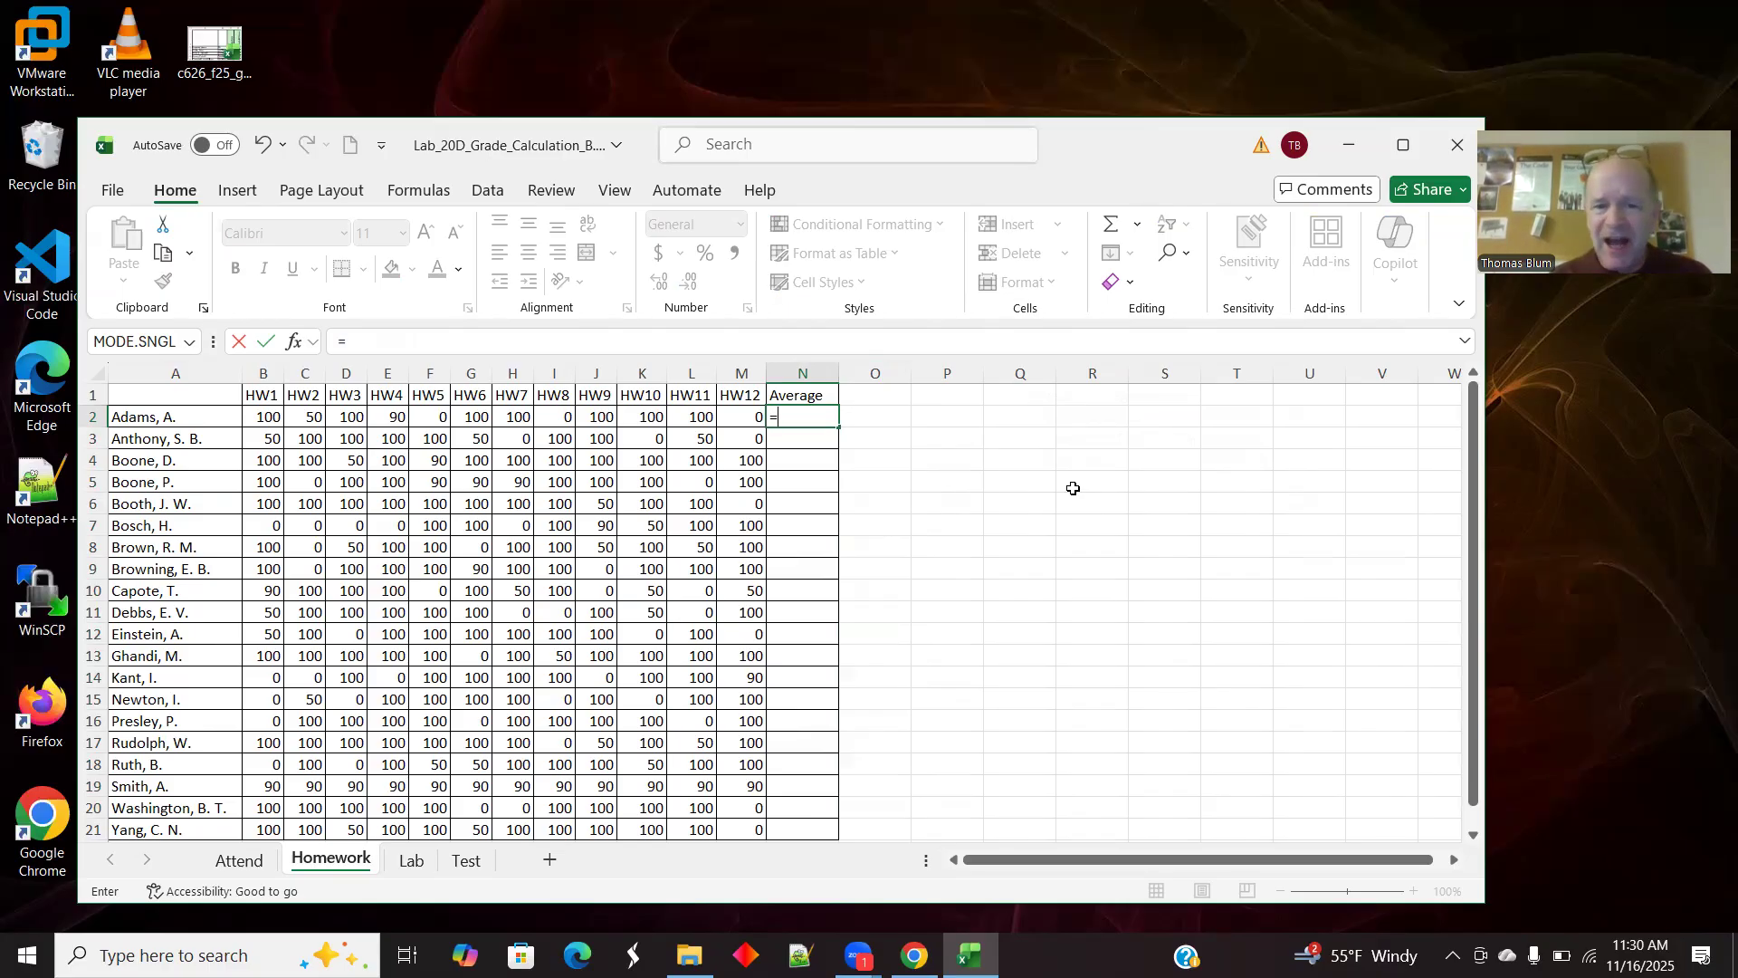
pyautogui.write('Av')
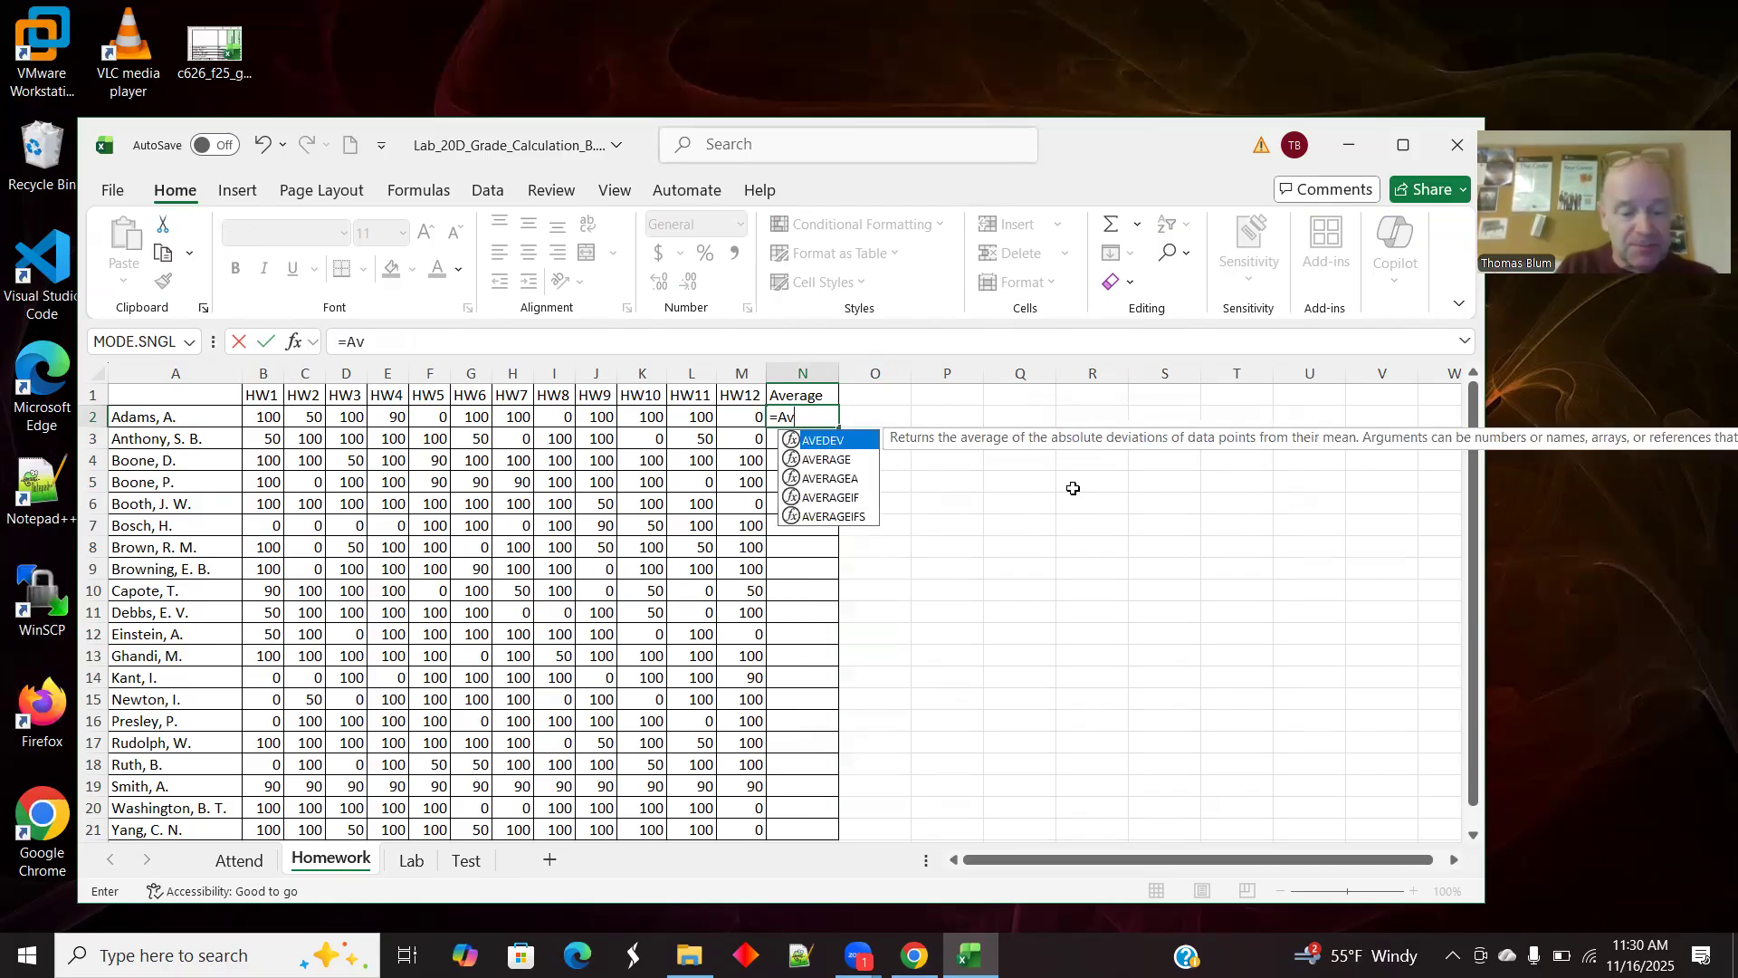
pyautogui.write('erage(')
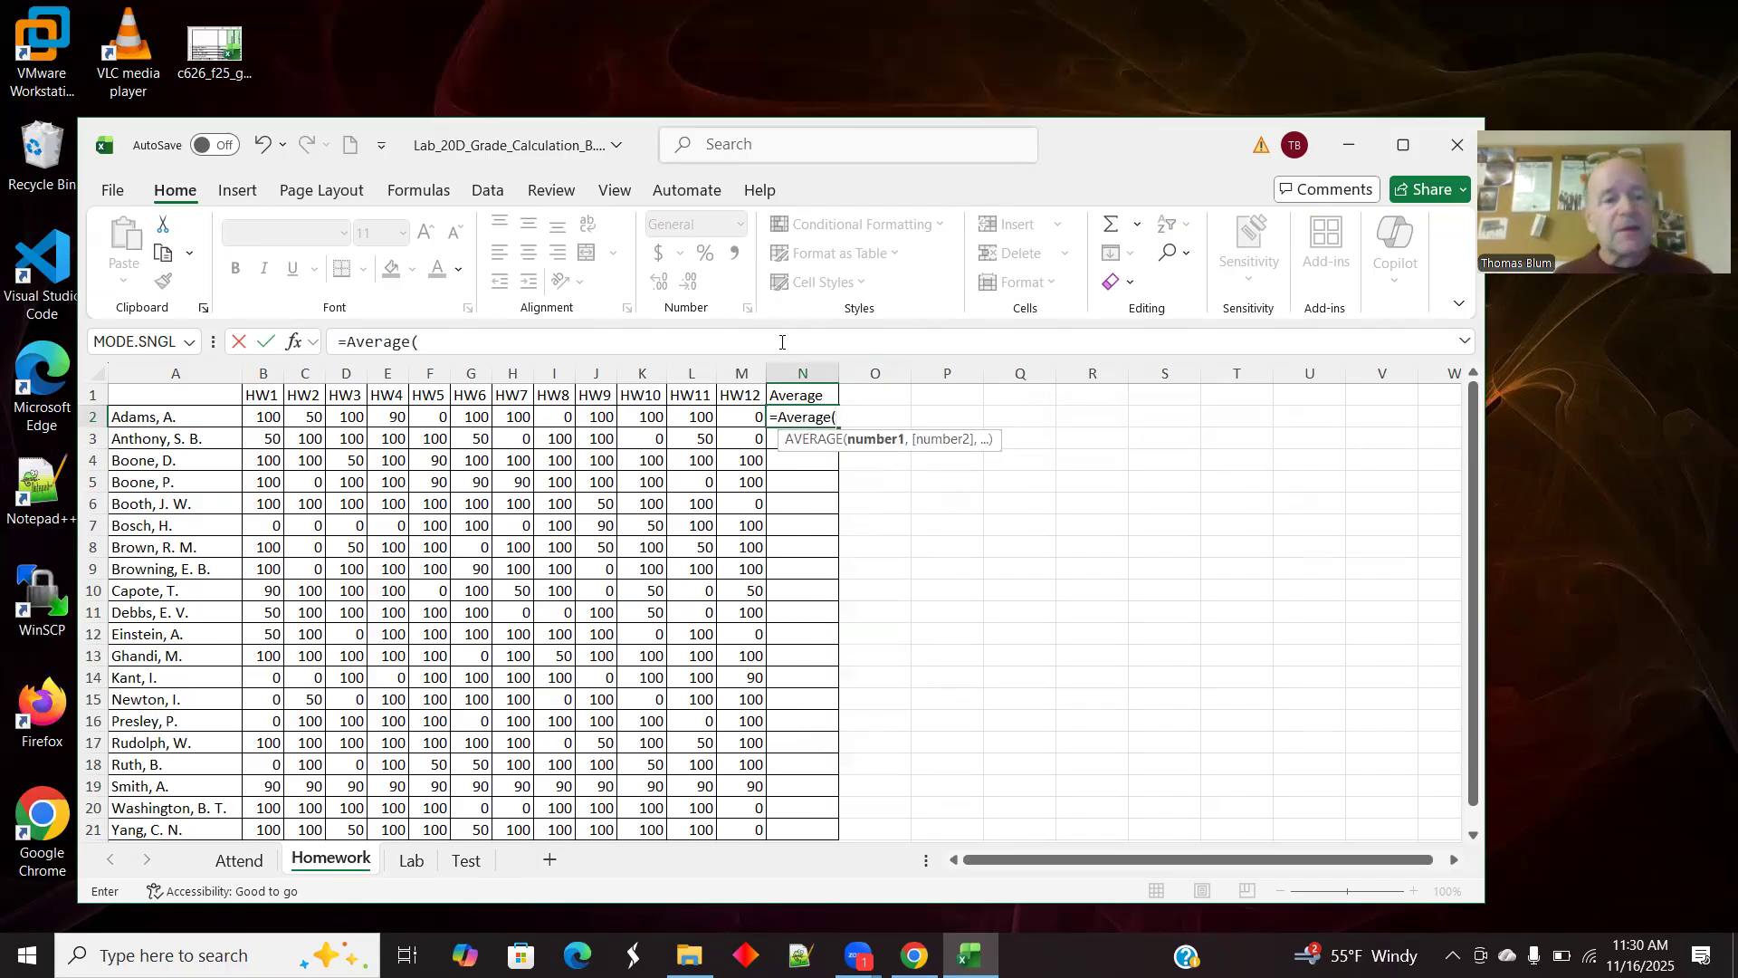
pyautogui.moveTo(265, 416); pyautogui.dragTo(765, 416)
pyautogui.write(')')
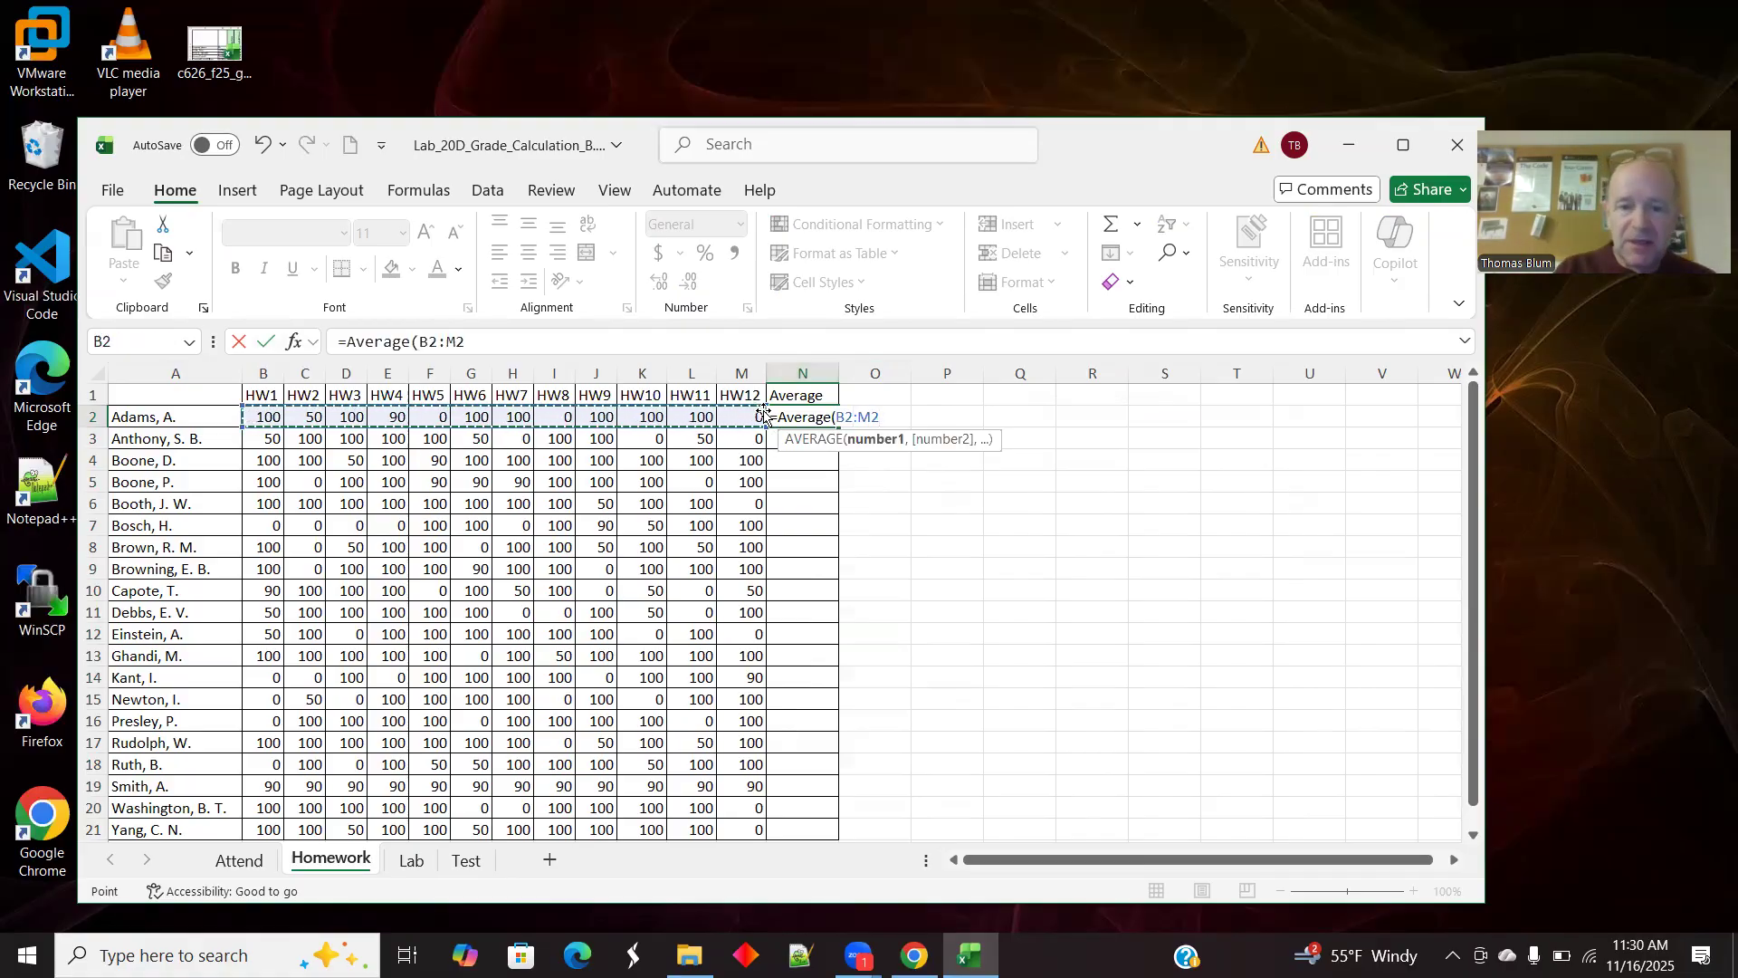
pyautogui.press('Return')
# Step: Fill the homework average formula from N2 down to N21 for all students
pyautogui.click(784, 420)
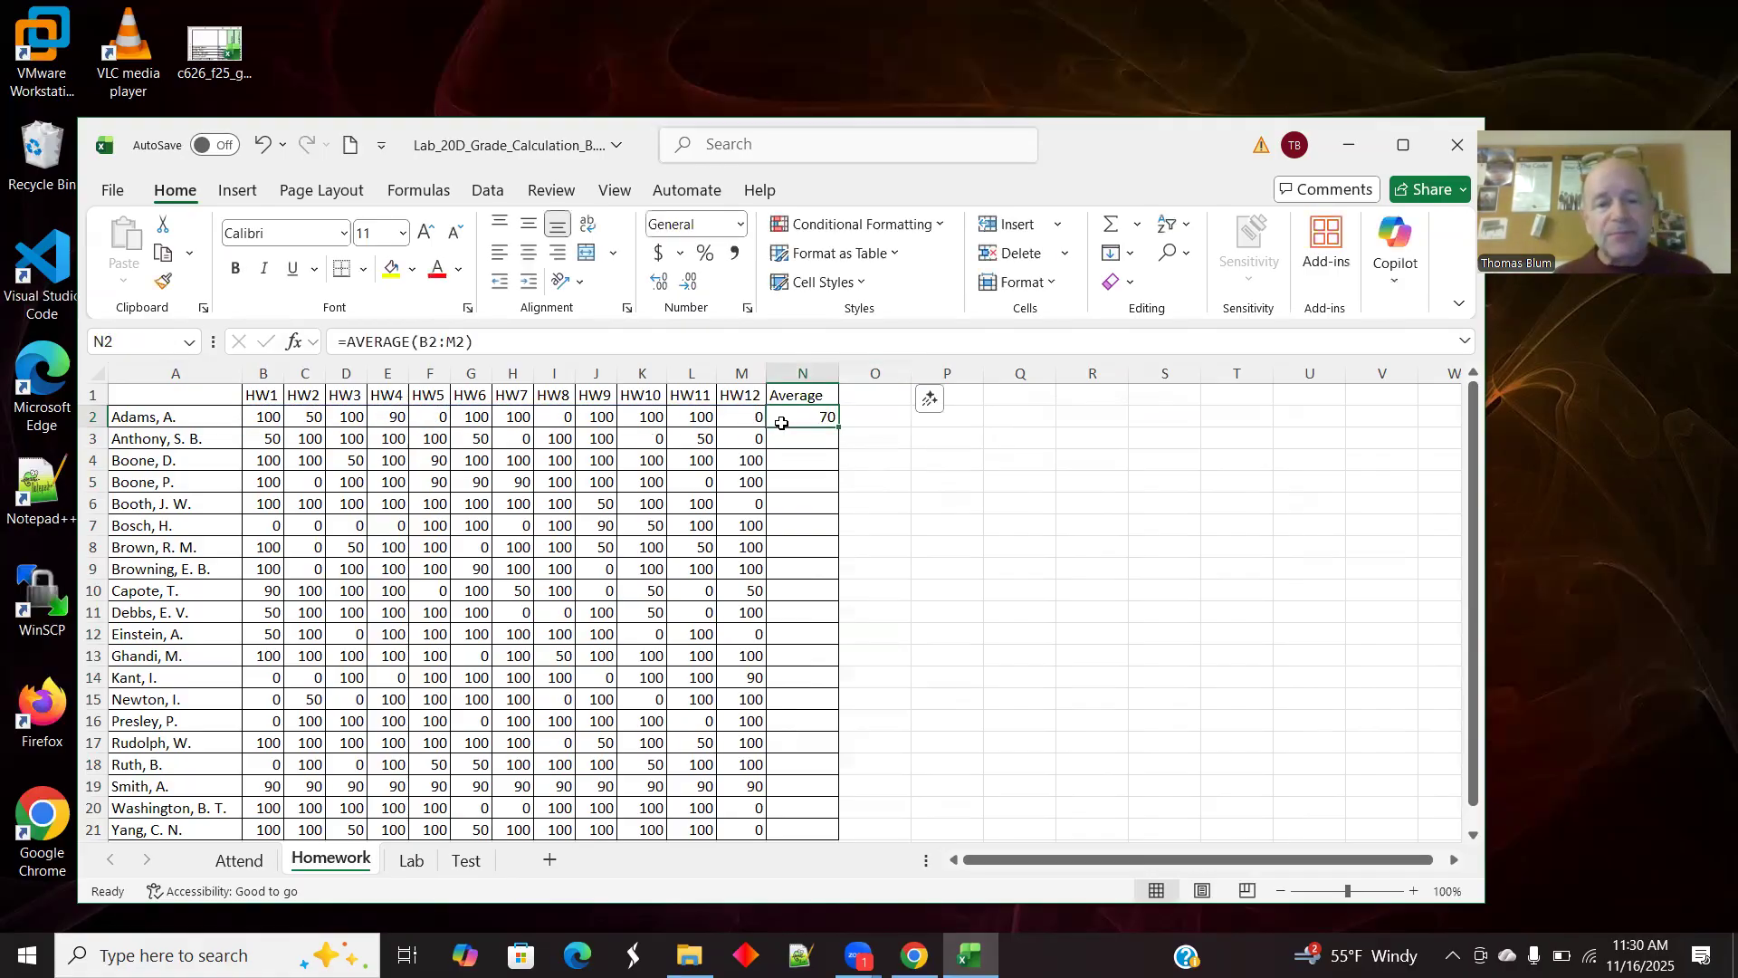
pyautogui.doubleClick(839, 428)
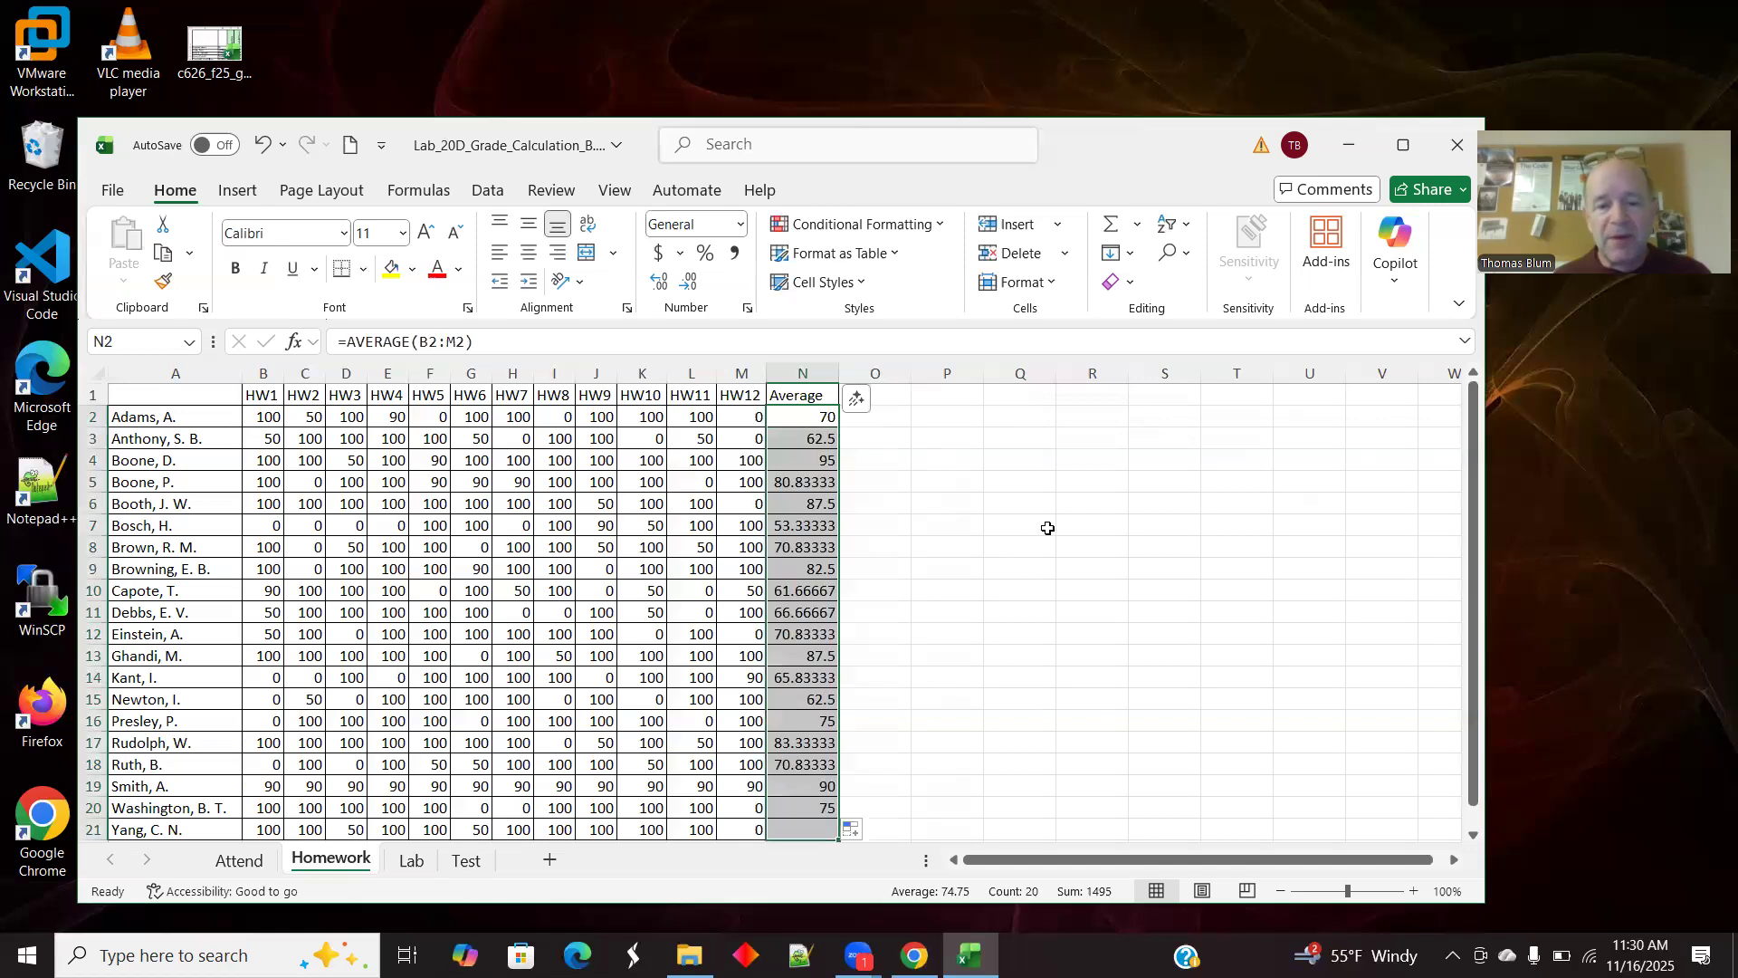
pyautogui.moveTo(1475, 586); pyautogui.dragTo(1477, 523)
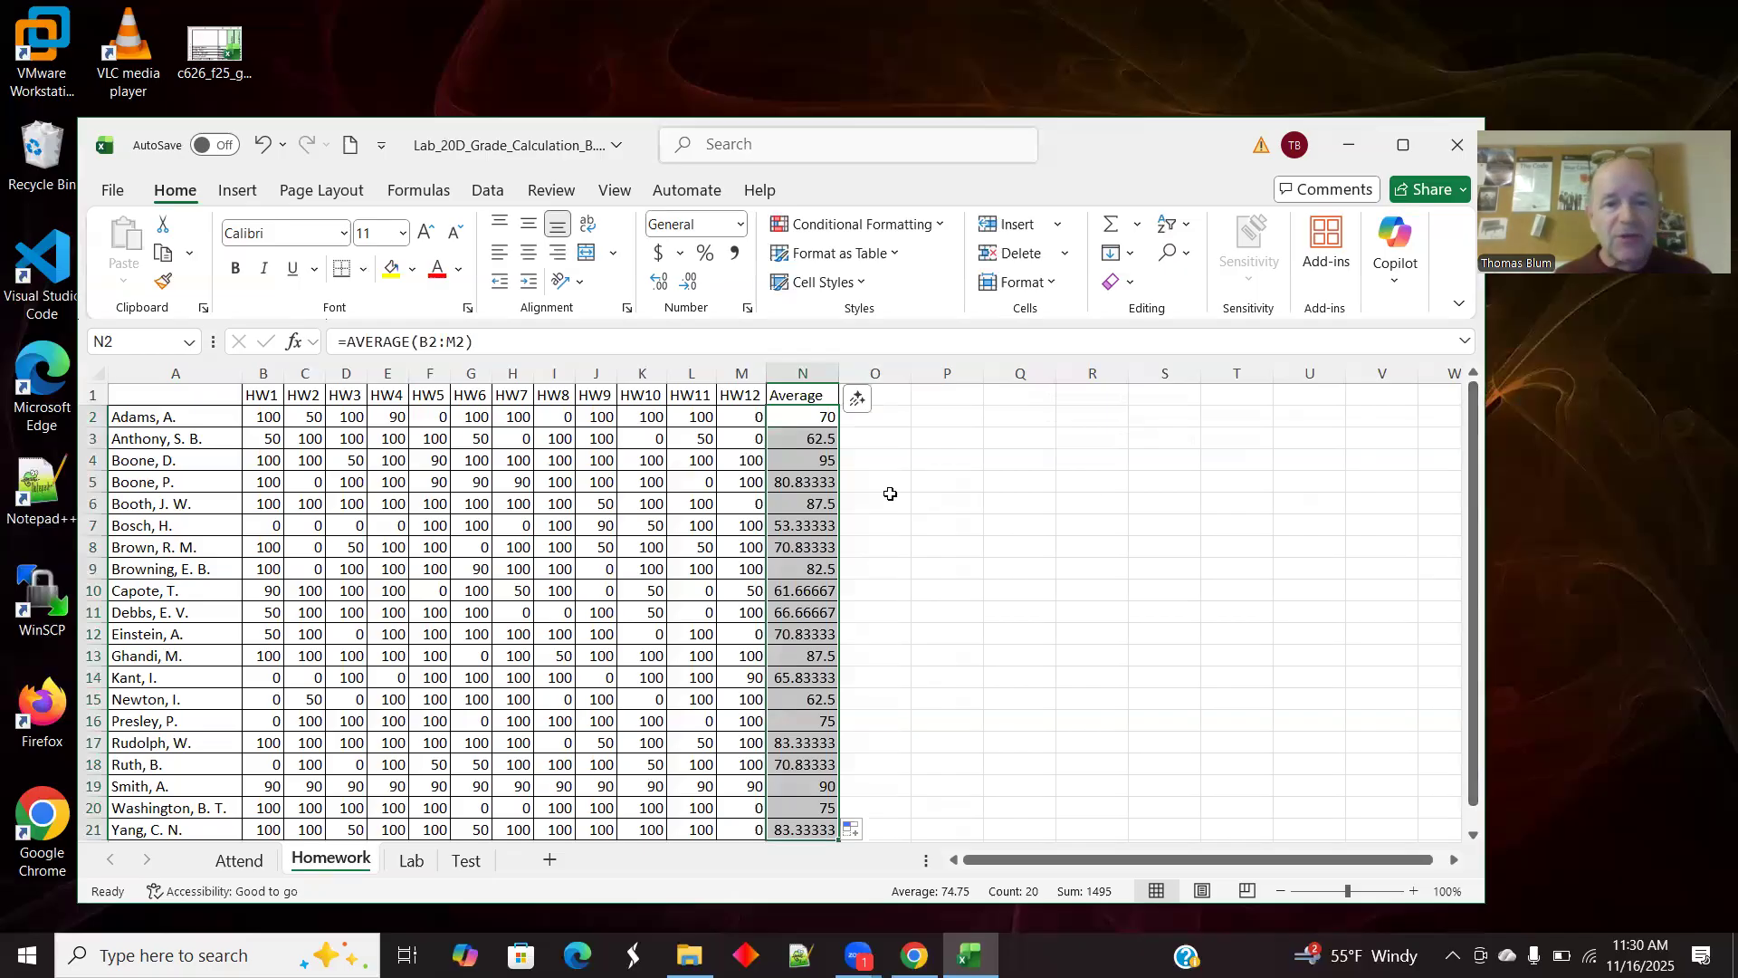
pyautogui.click(1073, 440)
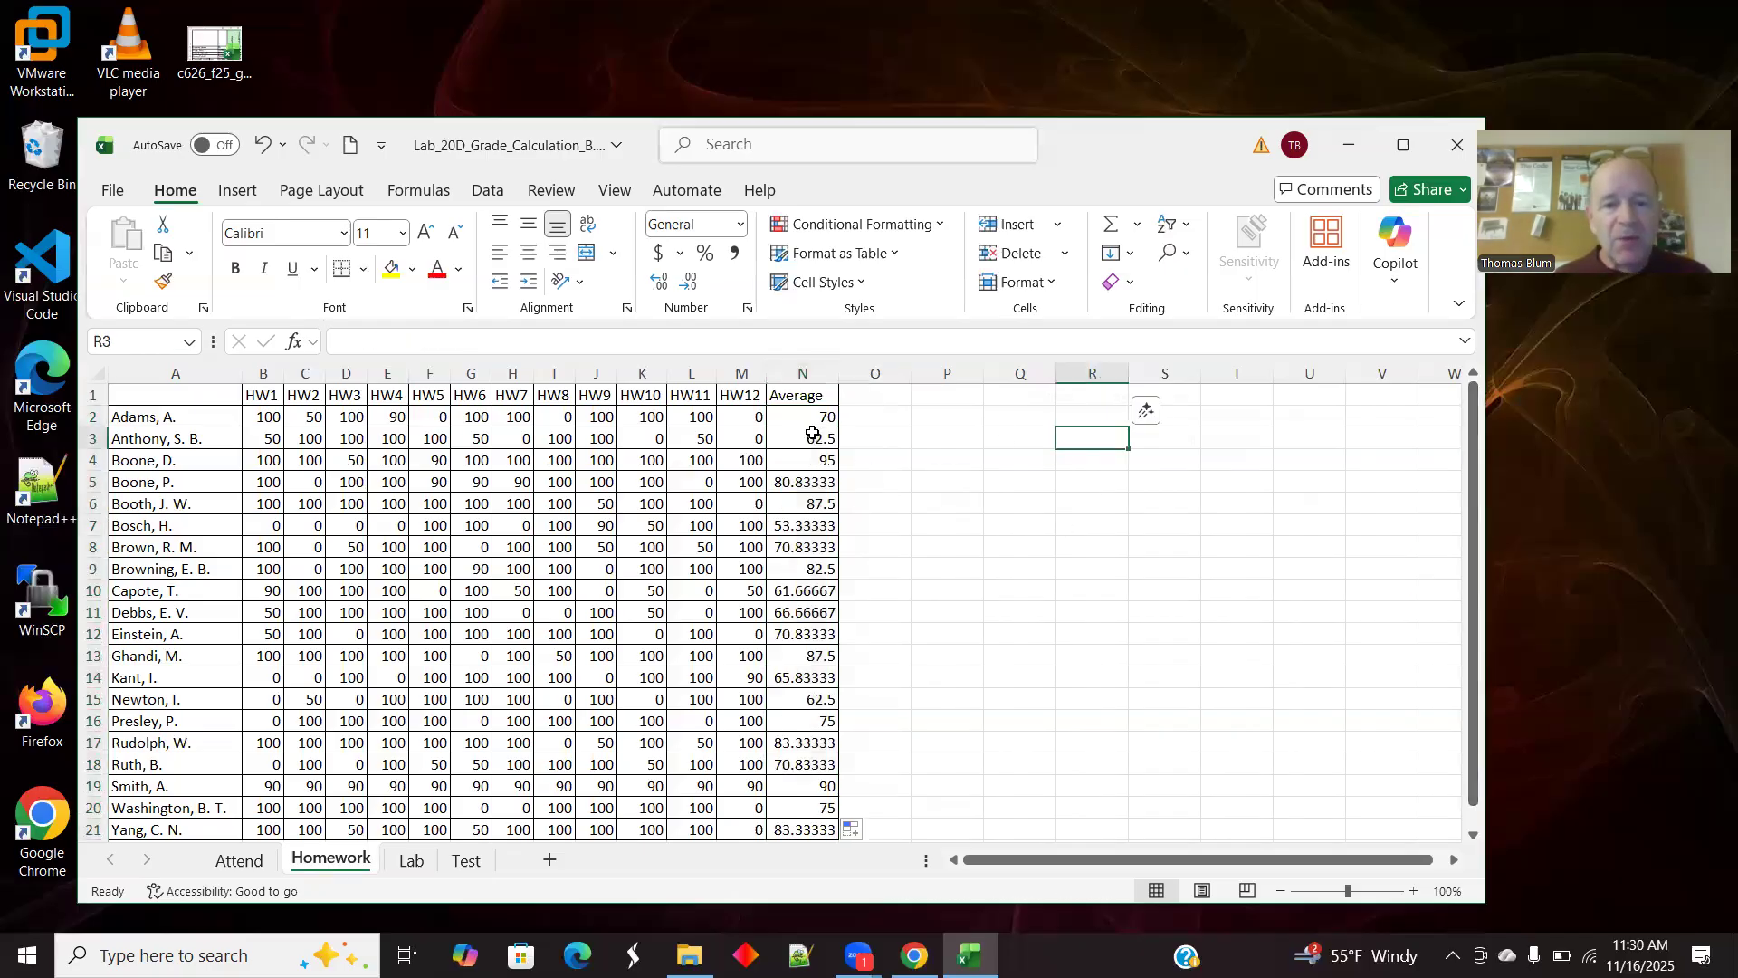
# Step: Copy the homework averages N2:N21 and paste them as values into the Test sheet's Homework Average column starting at H2
pyautogui.moveTo(790, 413); pyautogui.dragTo(809, 794)
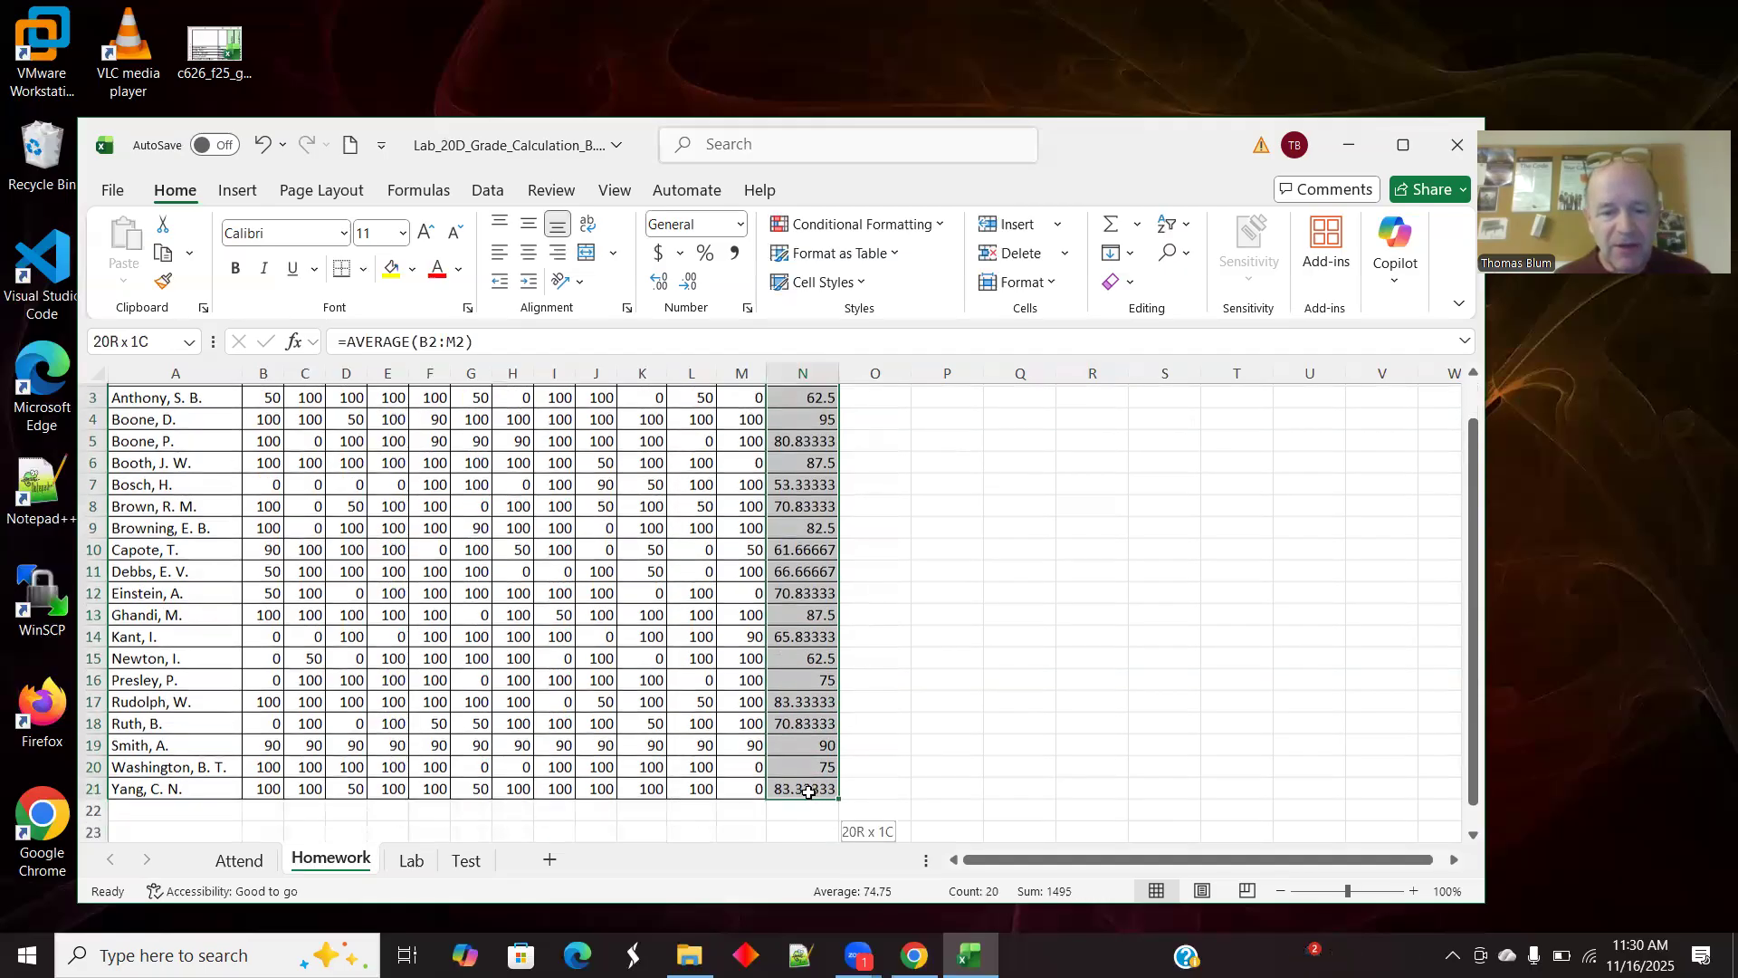
pyautogui.rightClick(813, 723)
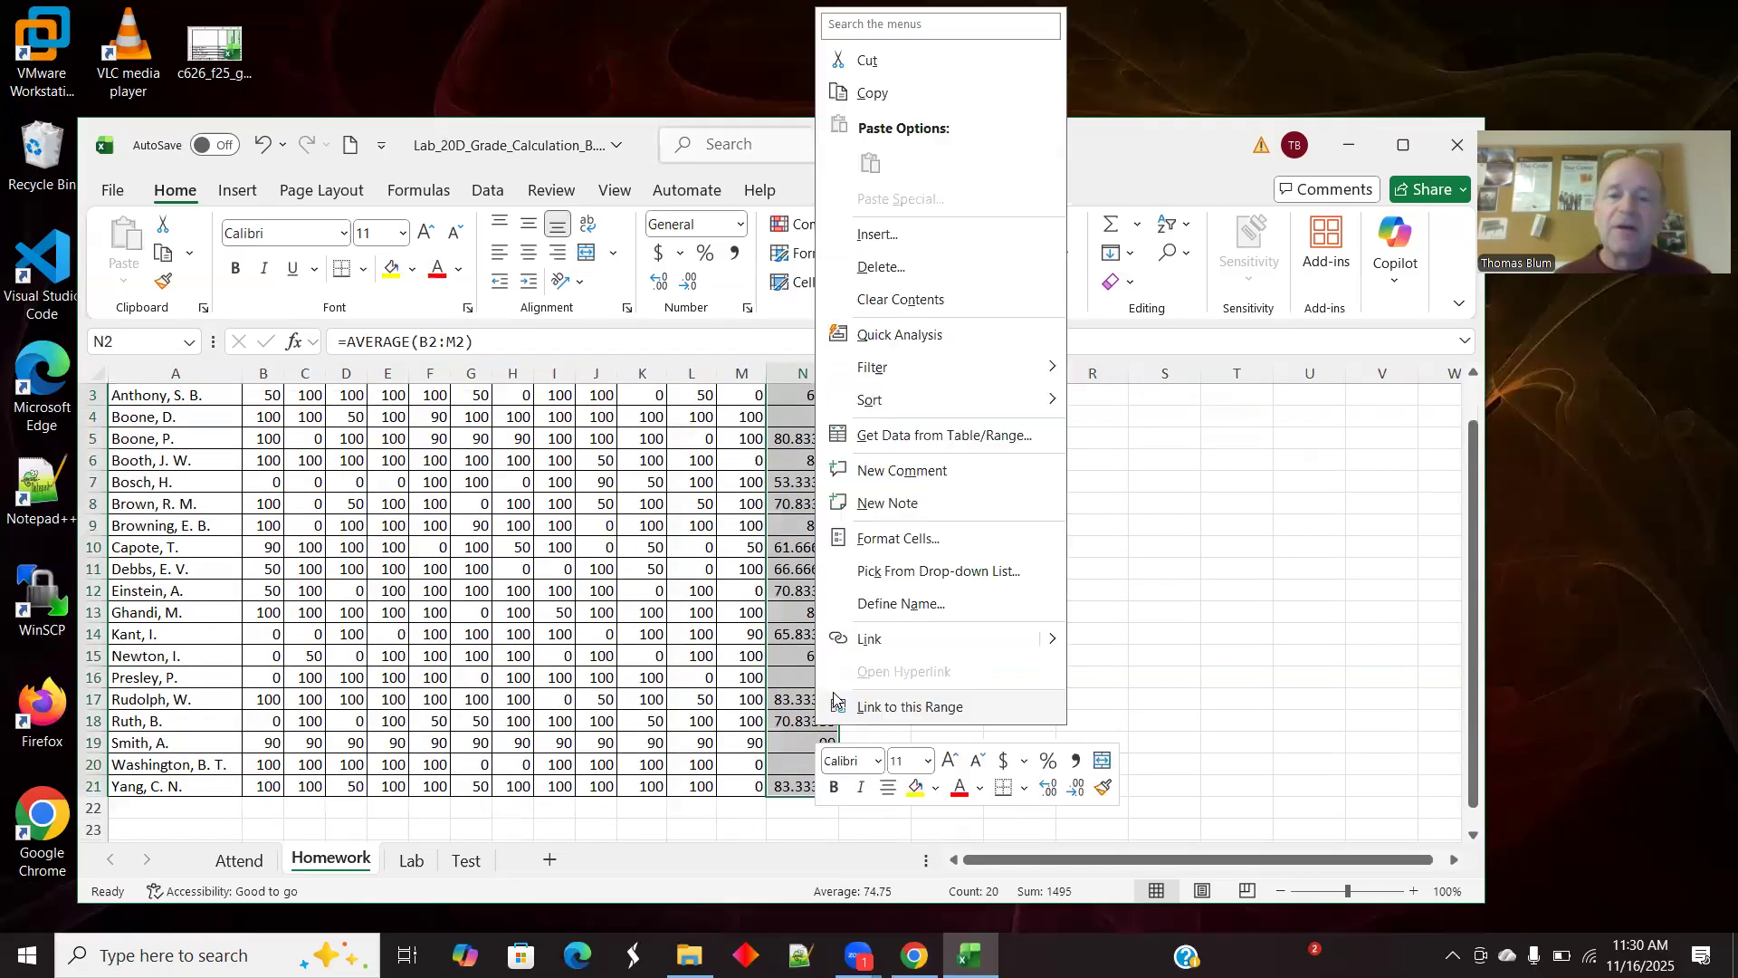
pyautogui.click(880, 95)
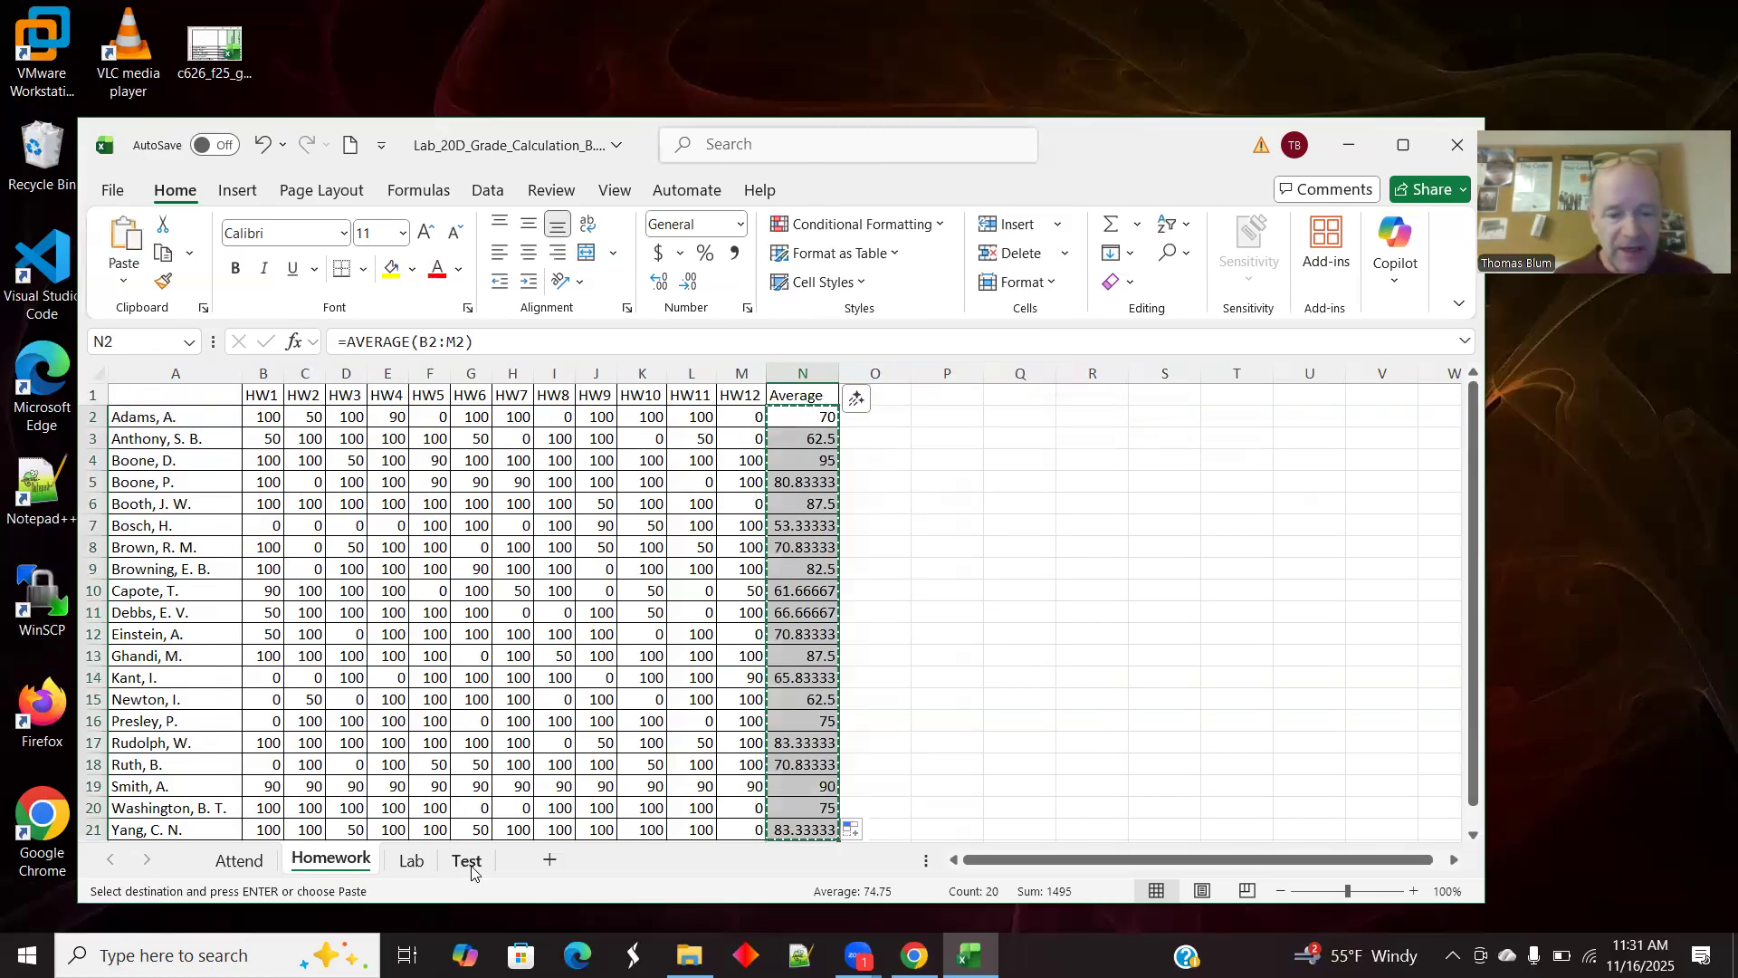
pyautogui.click(469, 862)
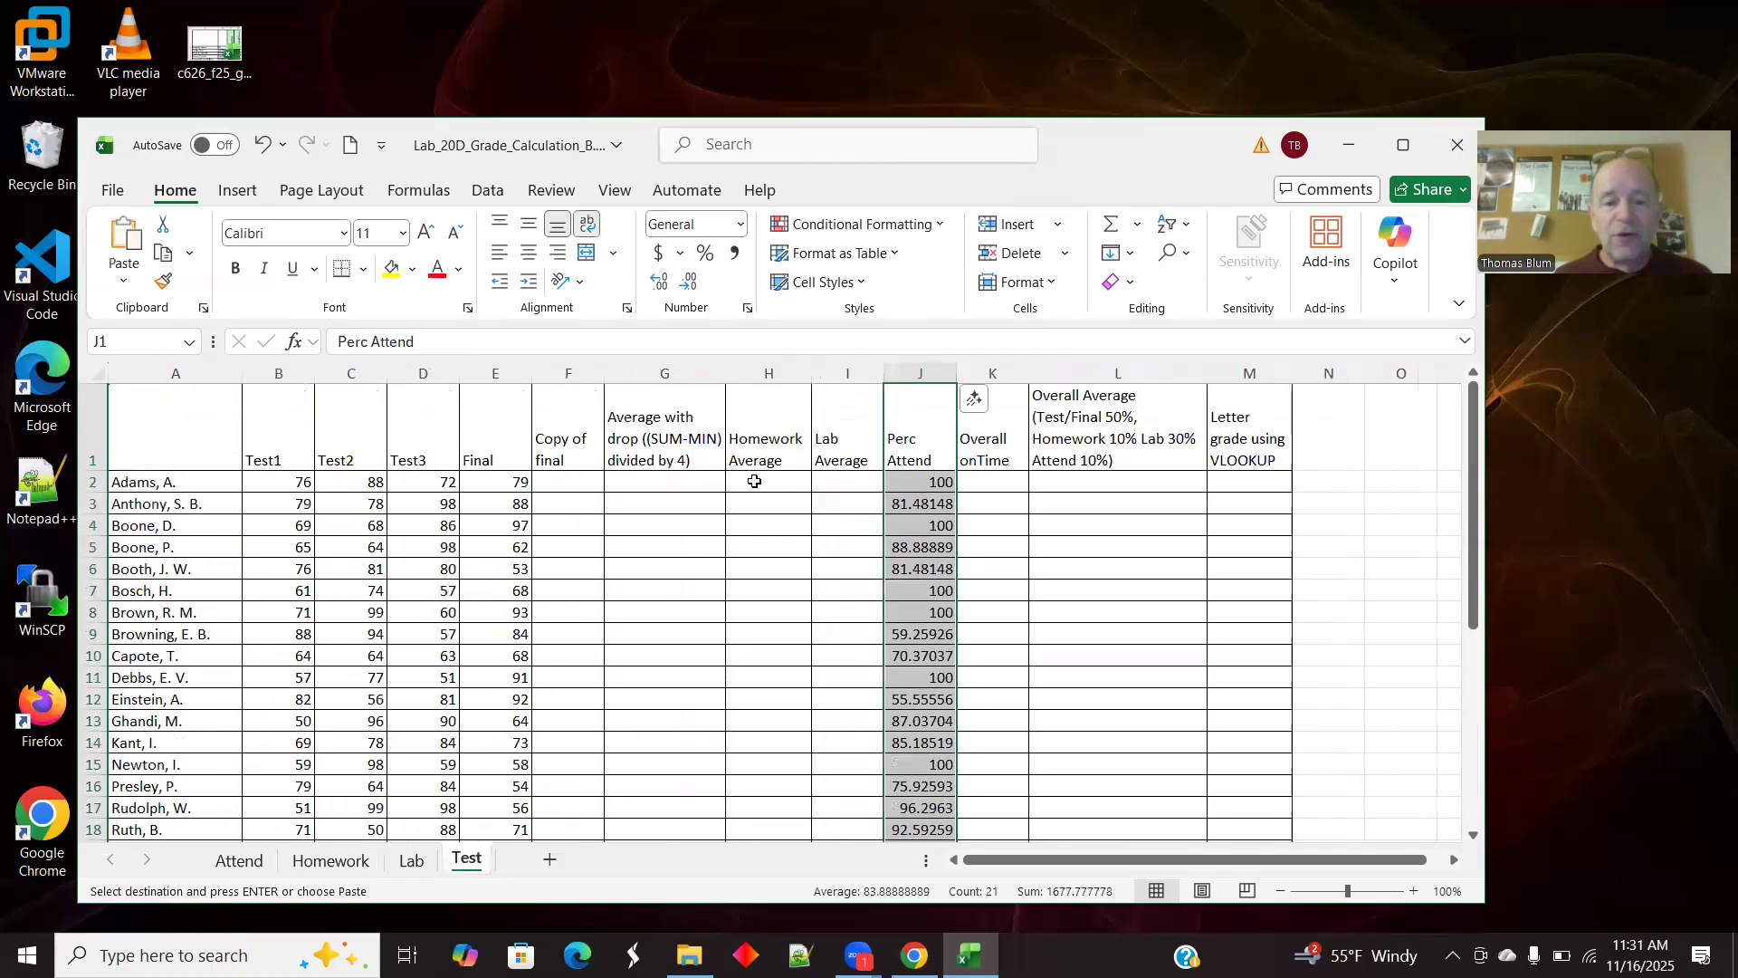
pyautogui.rightClick(754, 480)
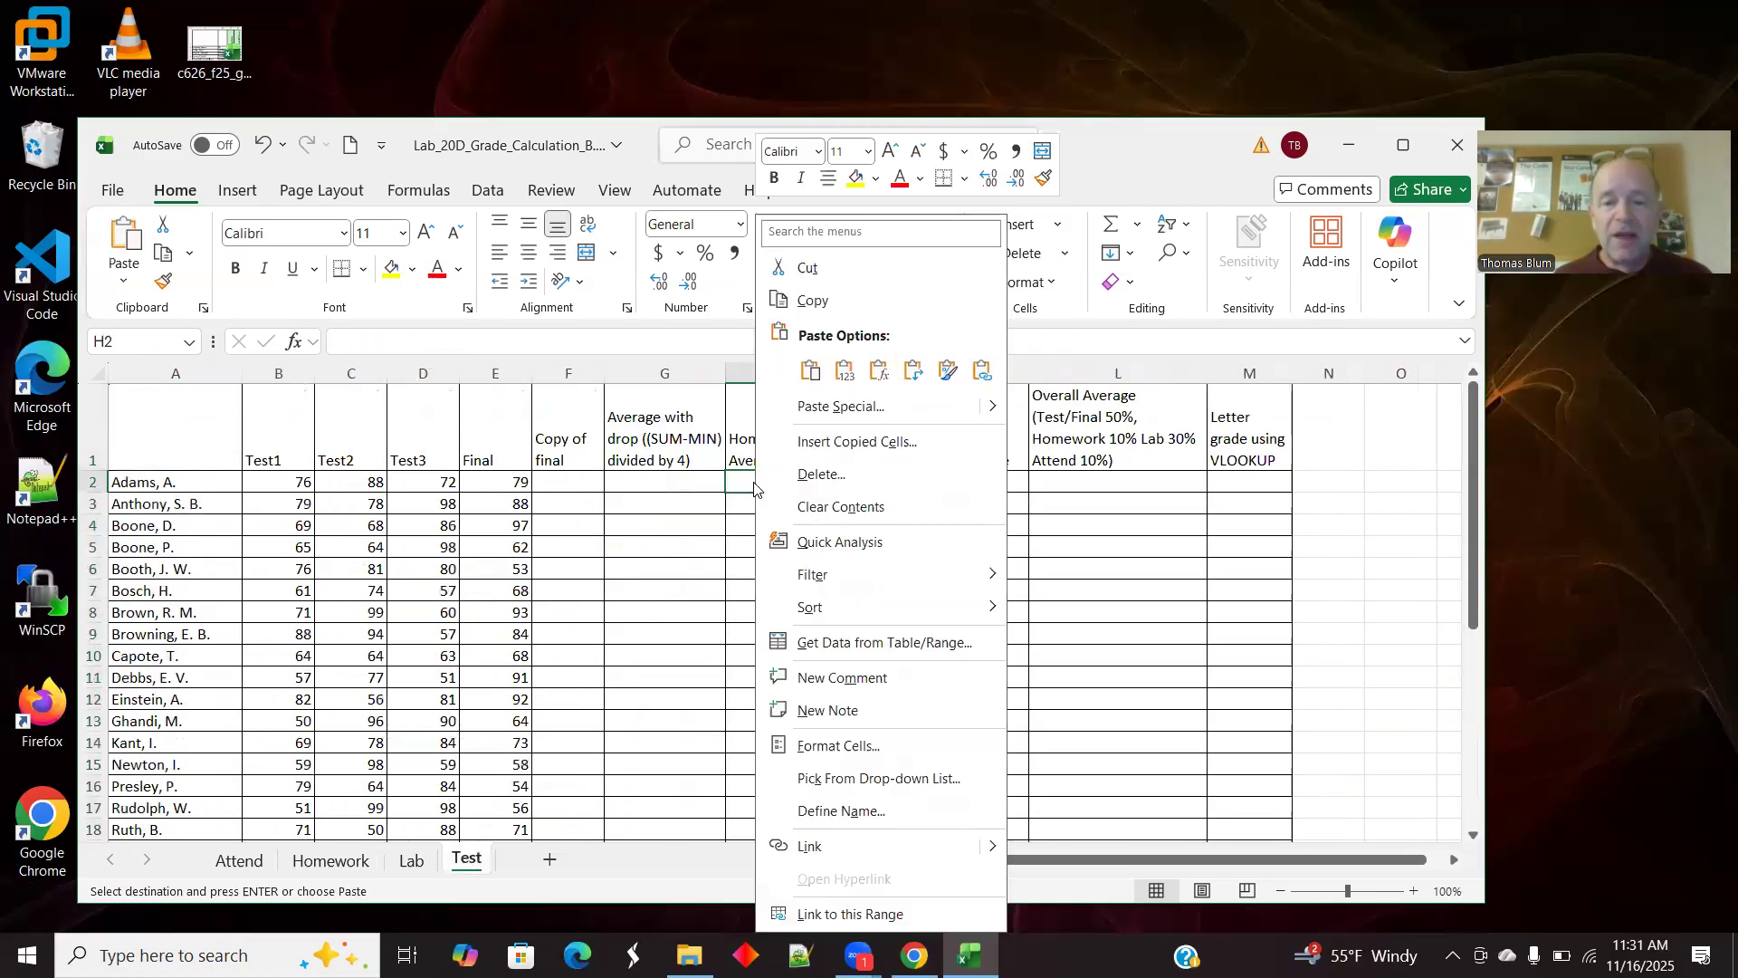
pyautogui.click(844, 371)
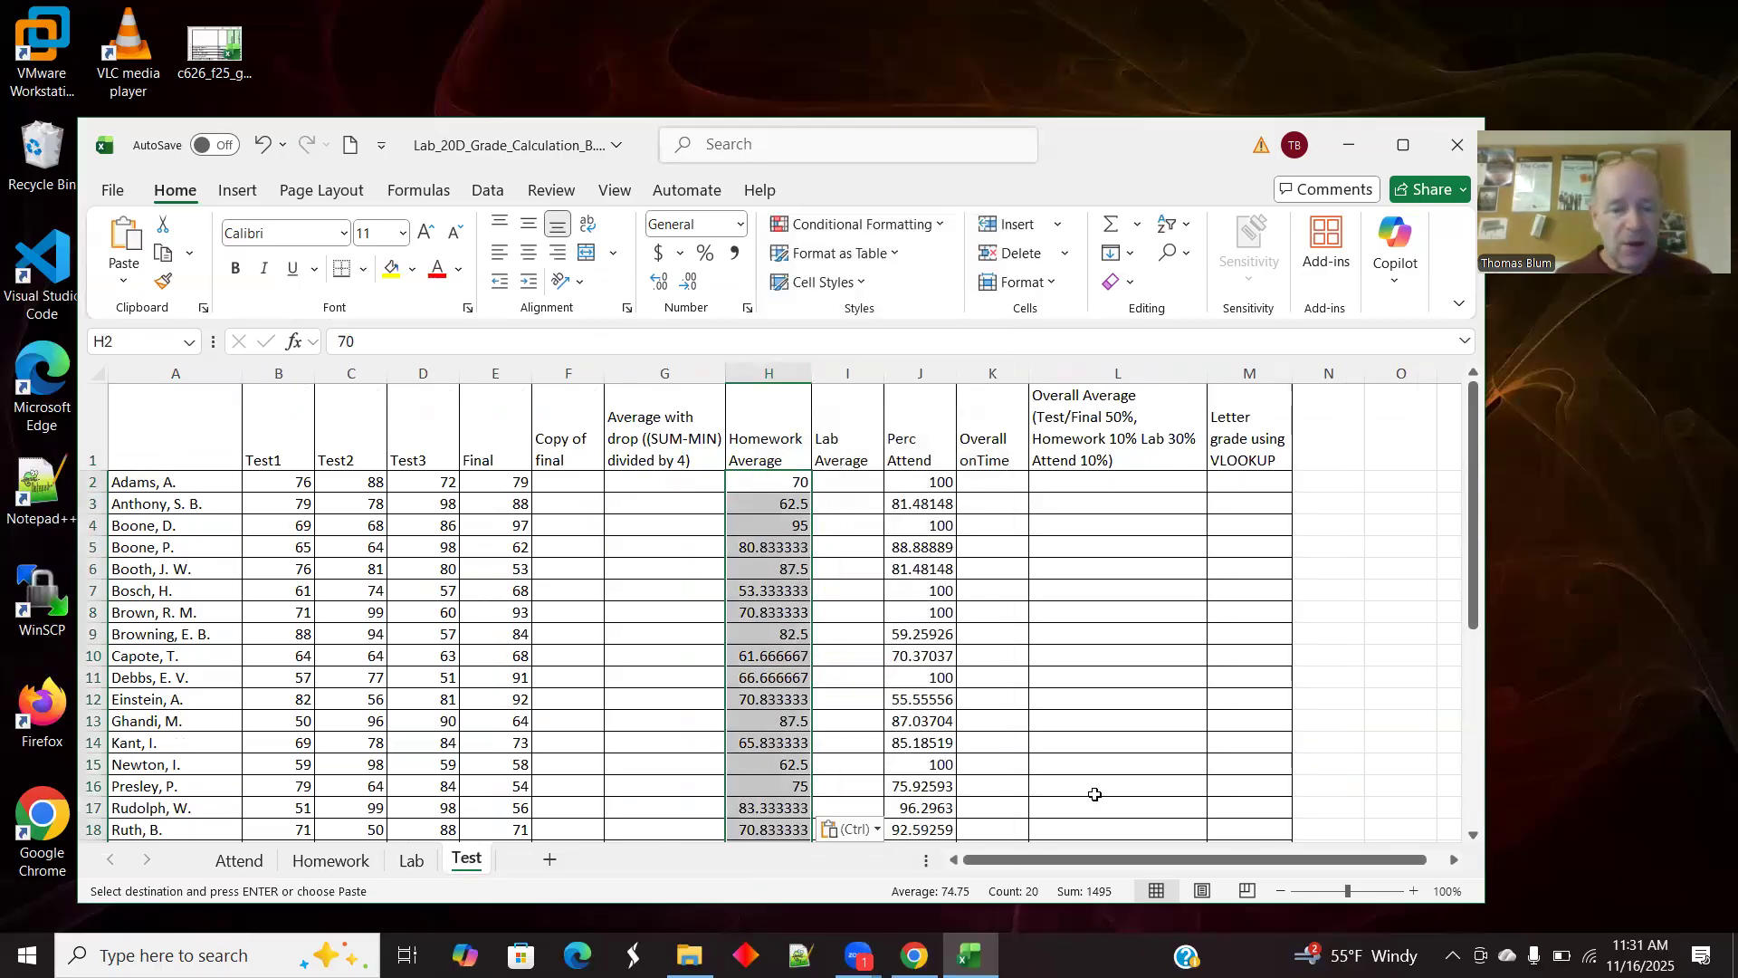
# Step: On the Lab sheet, enter =AVERAGE(B2:Y2) in Z2 to average the first student's 24 lab scores
pyautogui.click(409, 860)
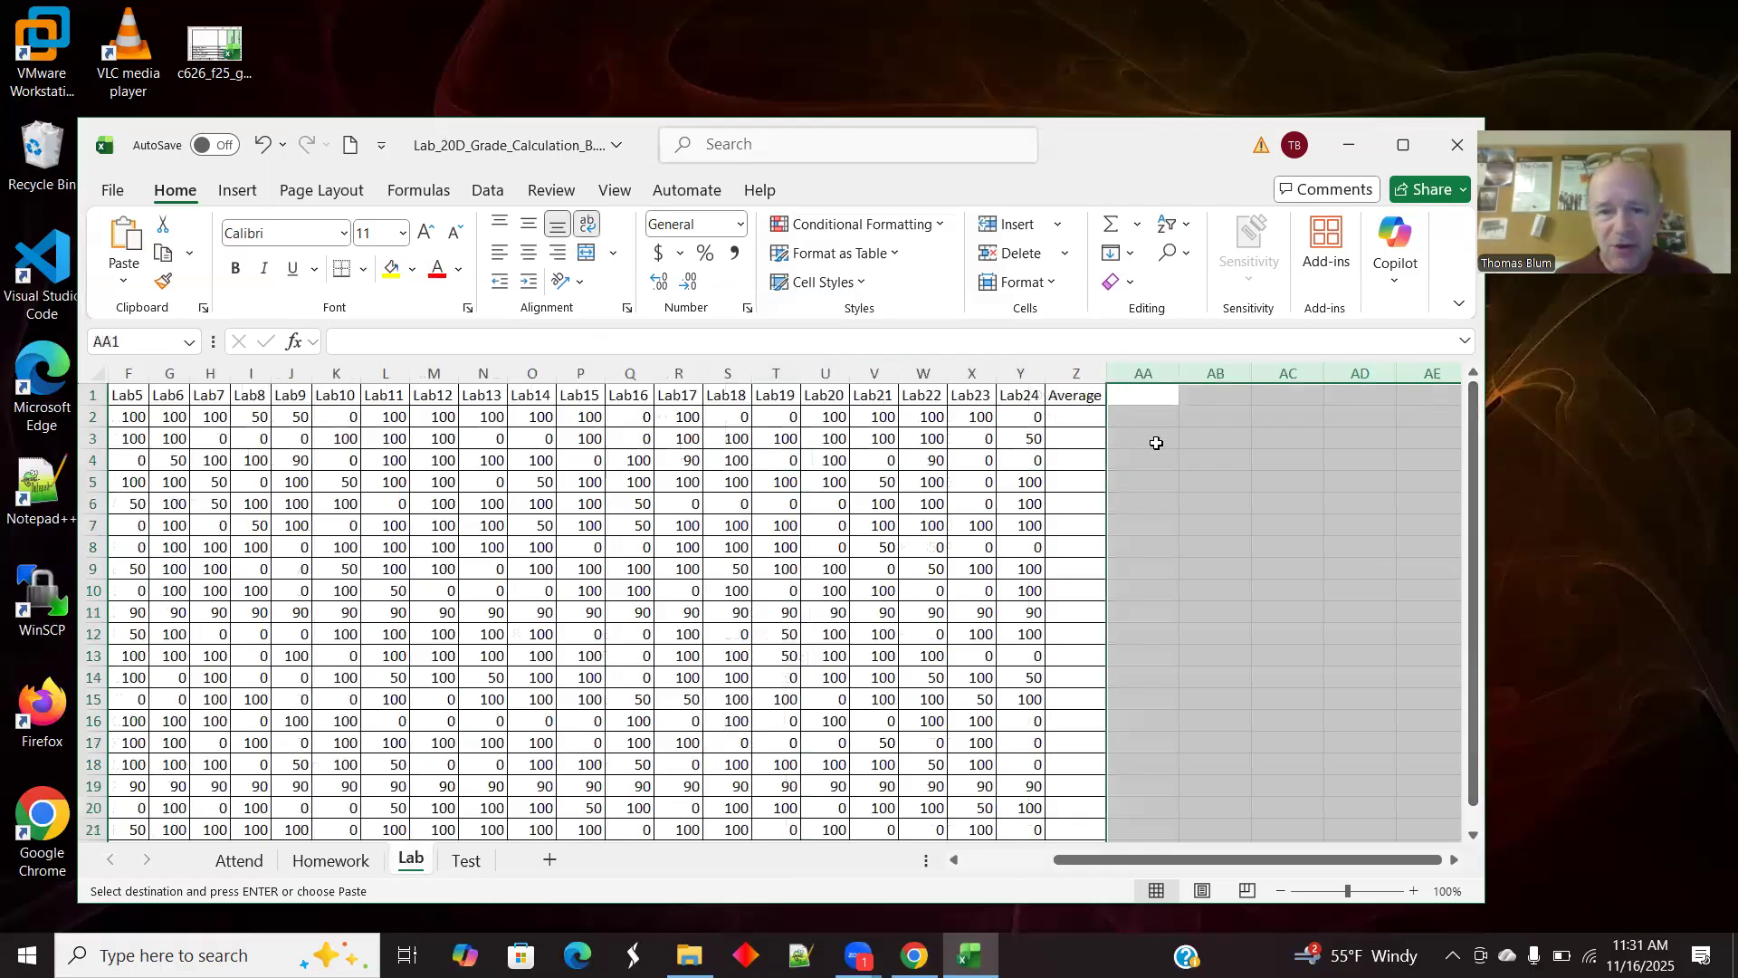
pyautogui.click(1150, 438)
pyautogui.click(339, 417)
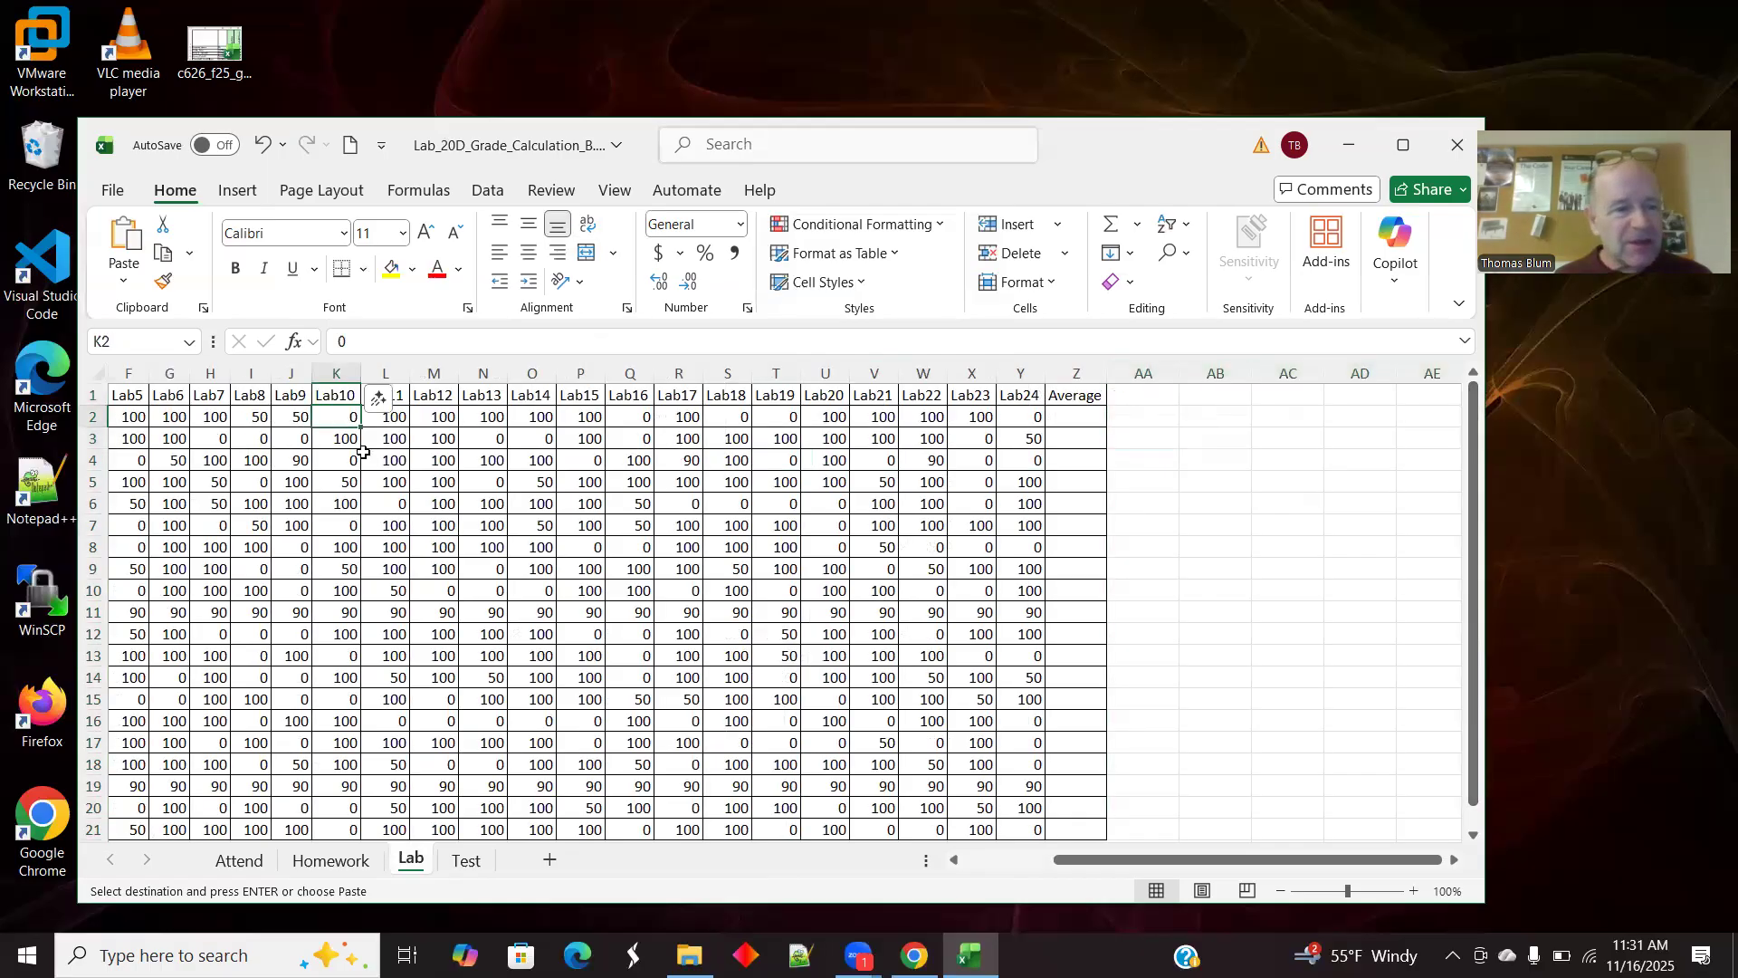
pyautogui.moveTo(1081, 860); pyautogui.dragTo(990, 867)
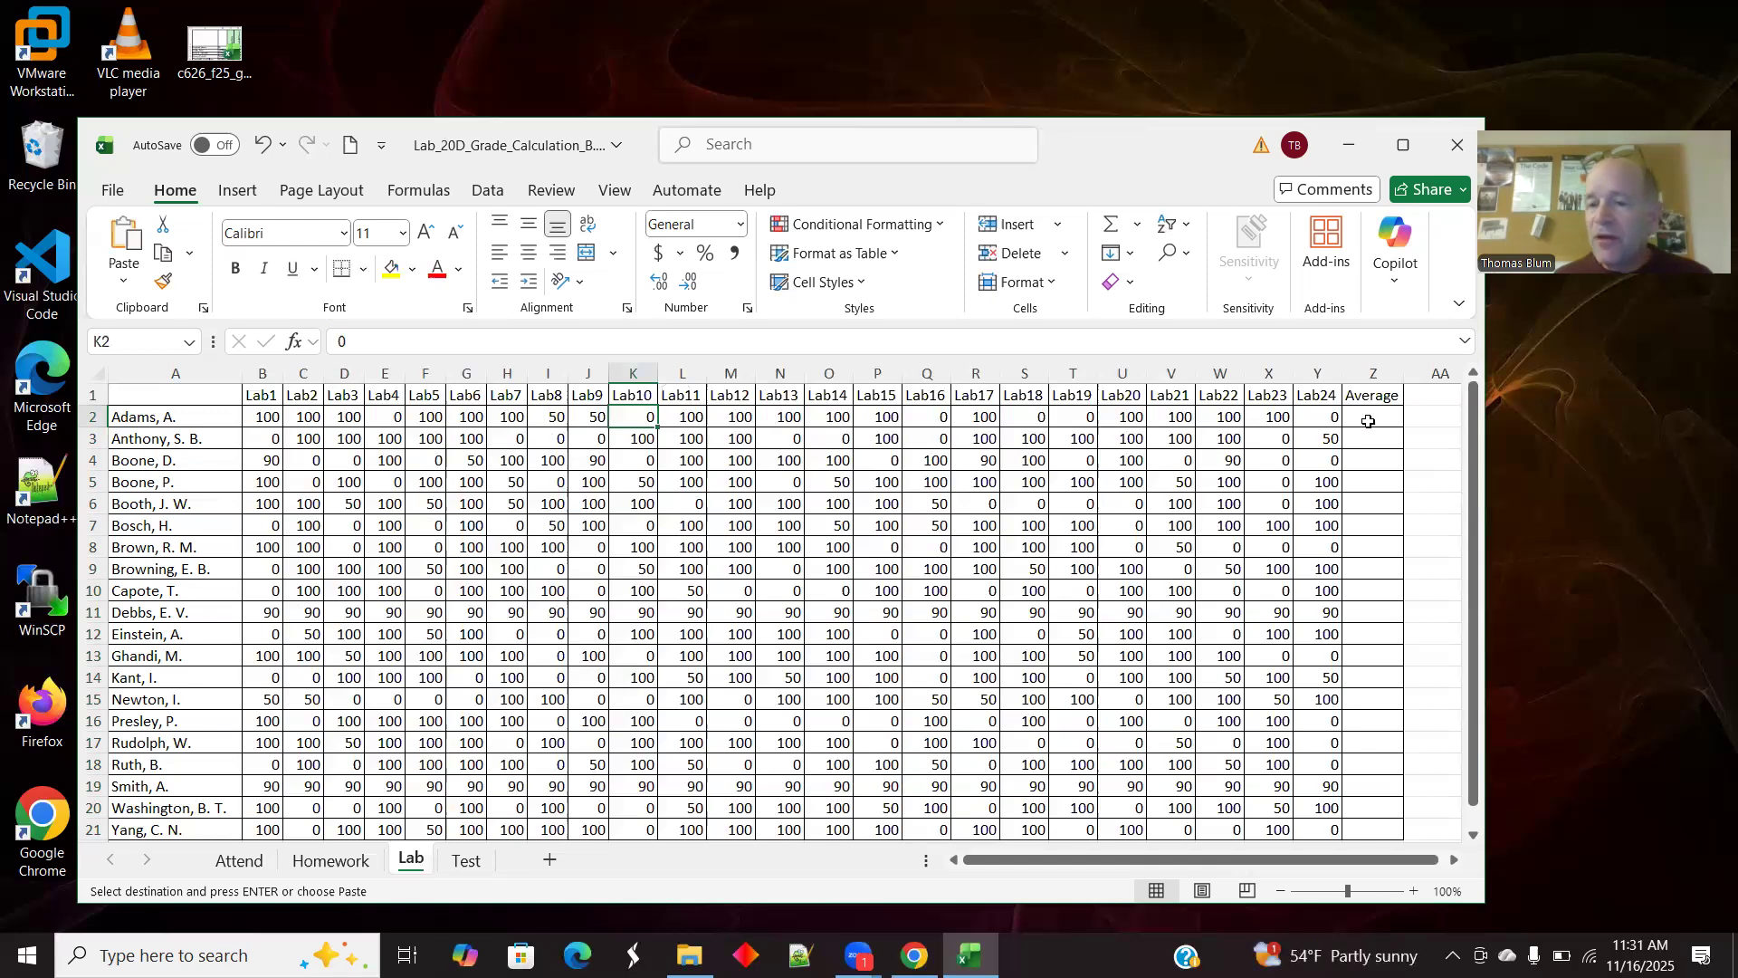
pyautogui.click(1331, 418)
pyautogui.click(1371, 418)
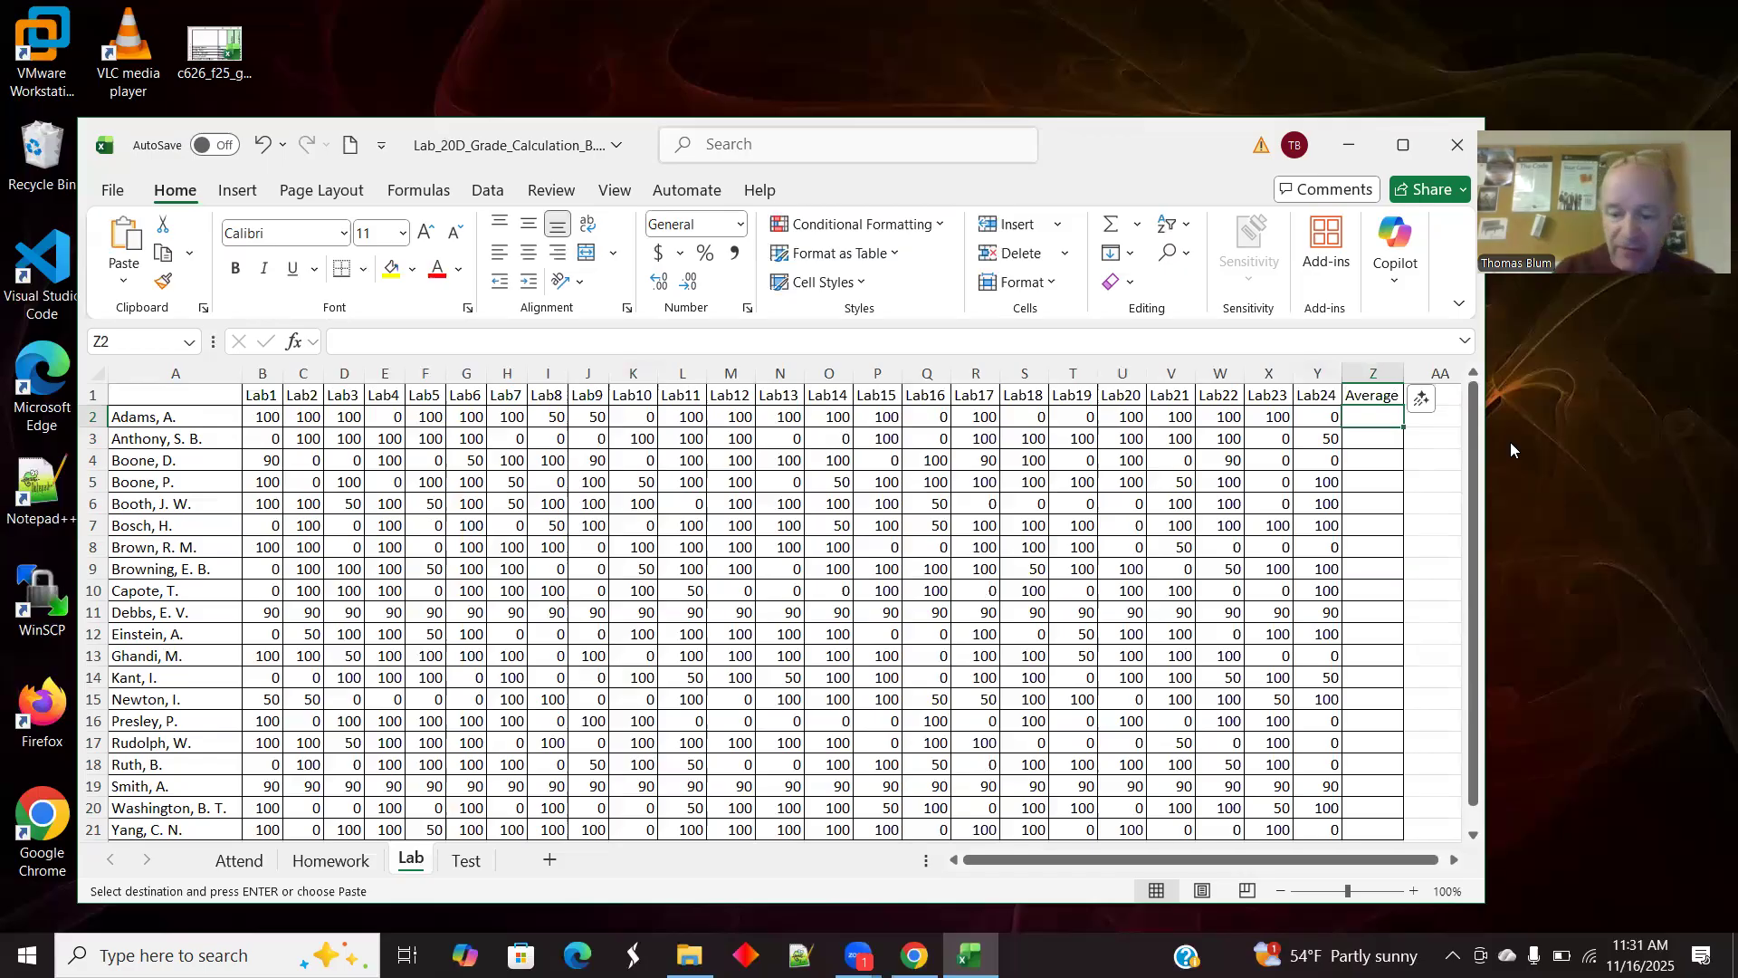
pyautogui.write('=Average')
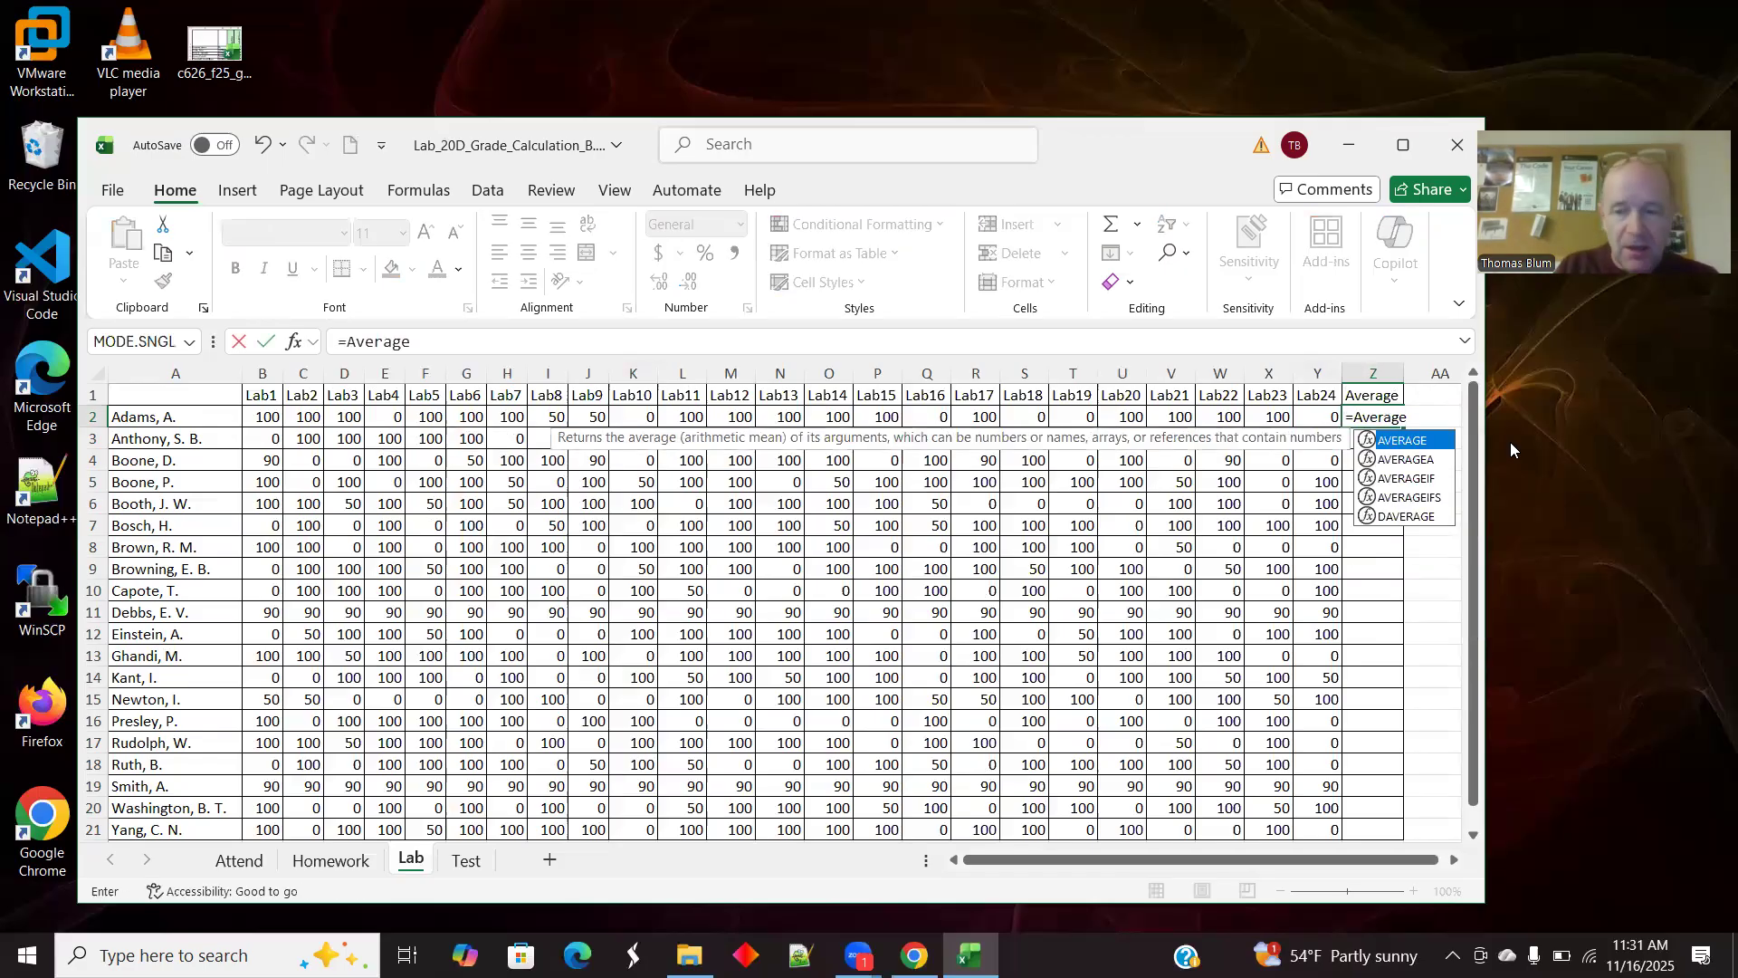
pyautogui.write('(')
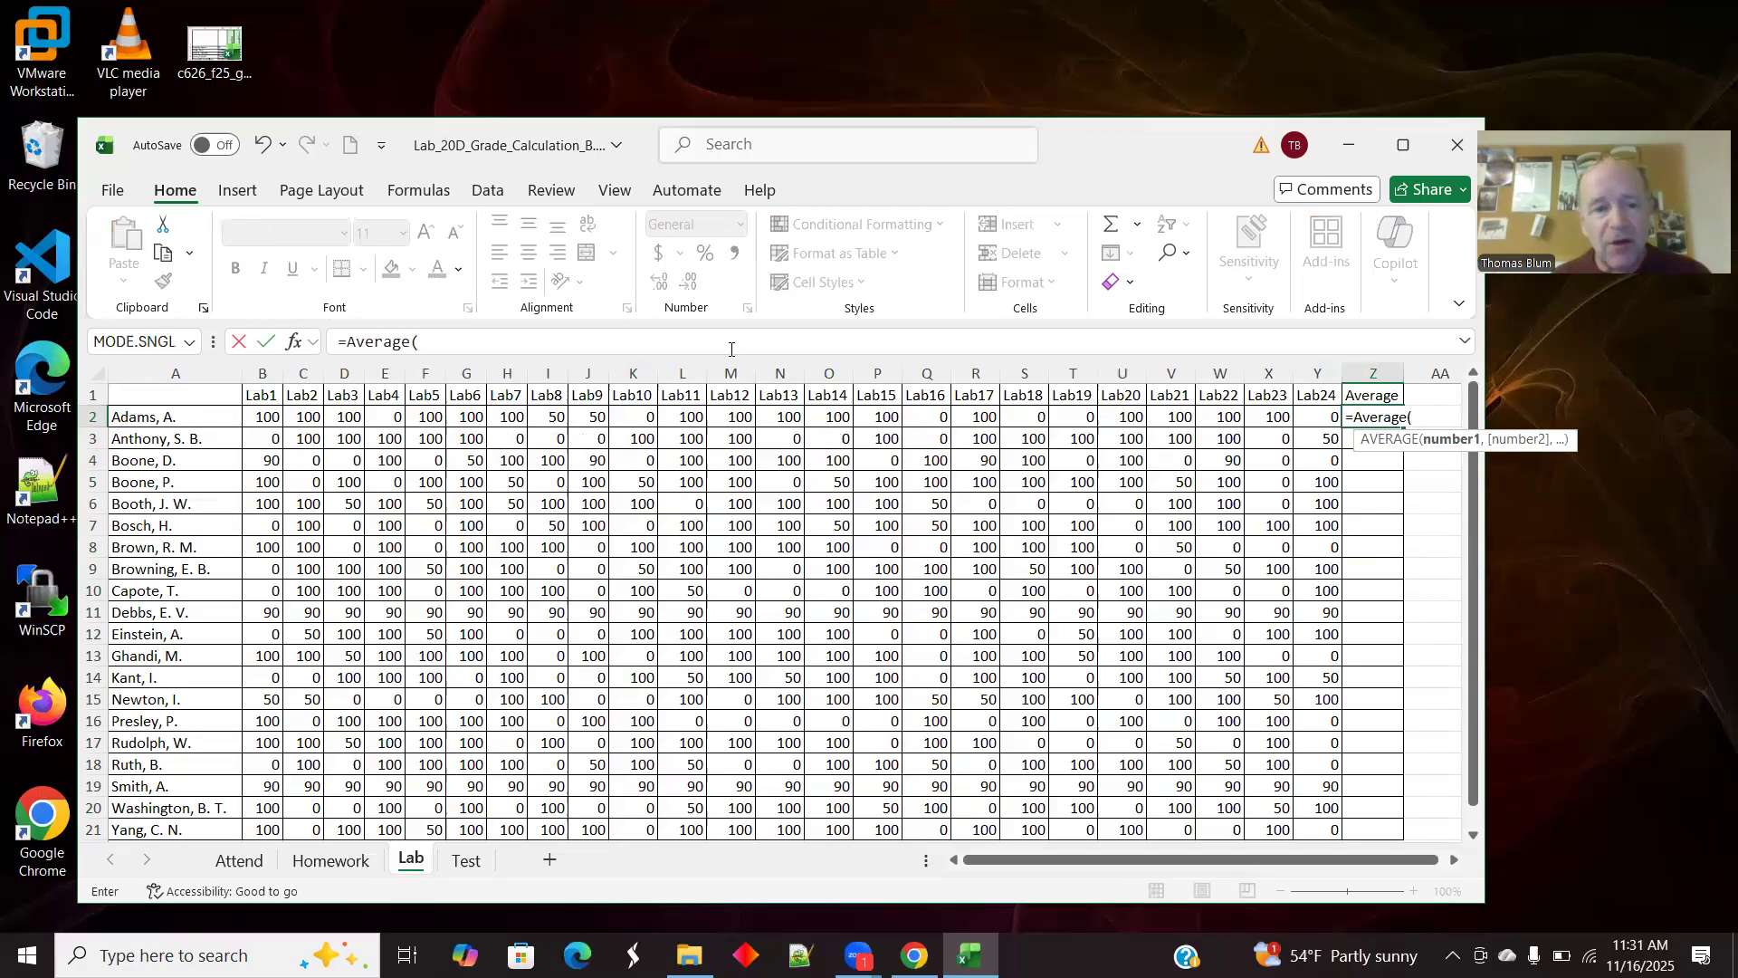
pyautogui.moveTo(266, 416); pyautogui.dragTo(1340, 423)
pyautogui.write(')')
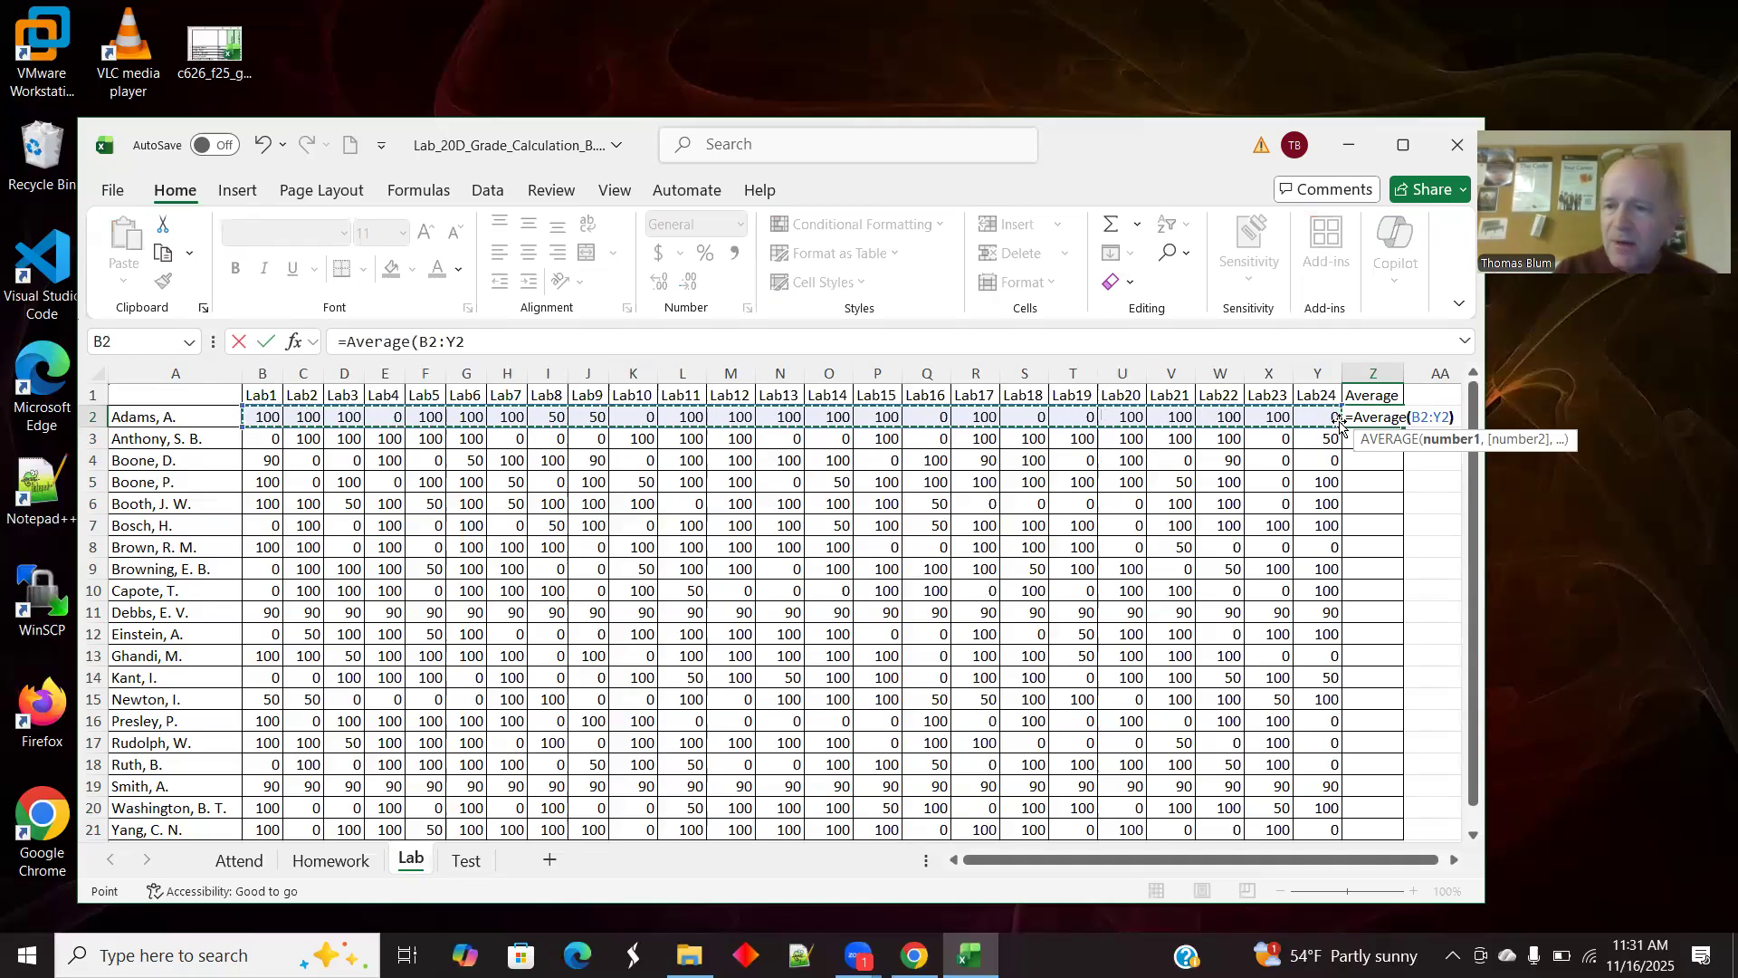
pyautogui.press('Tab')
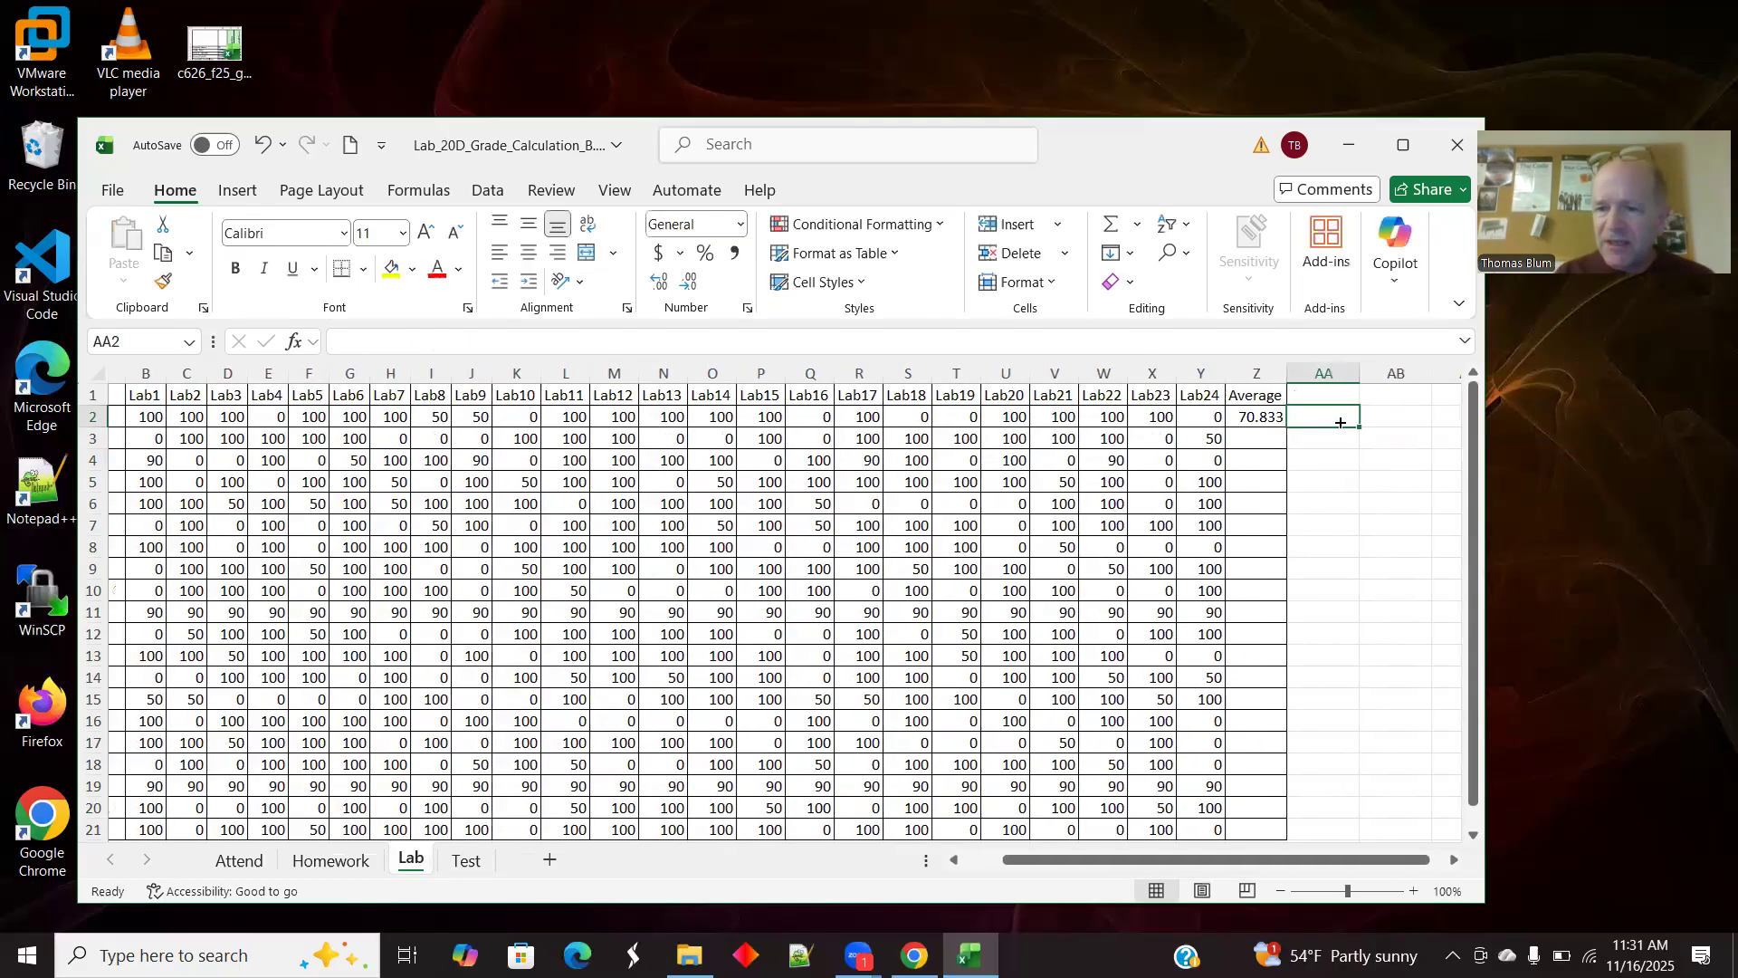
# Step: Fill the lab average formula from Z2 down to Z21 for all students
pyautogui.click(1259, 417)
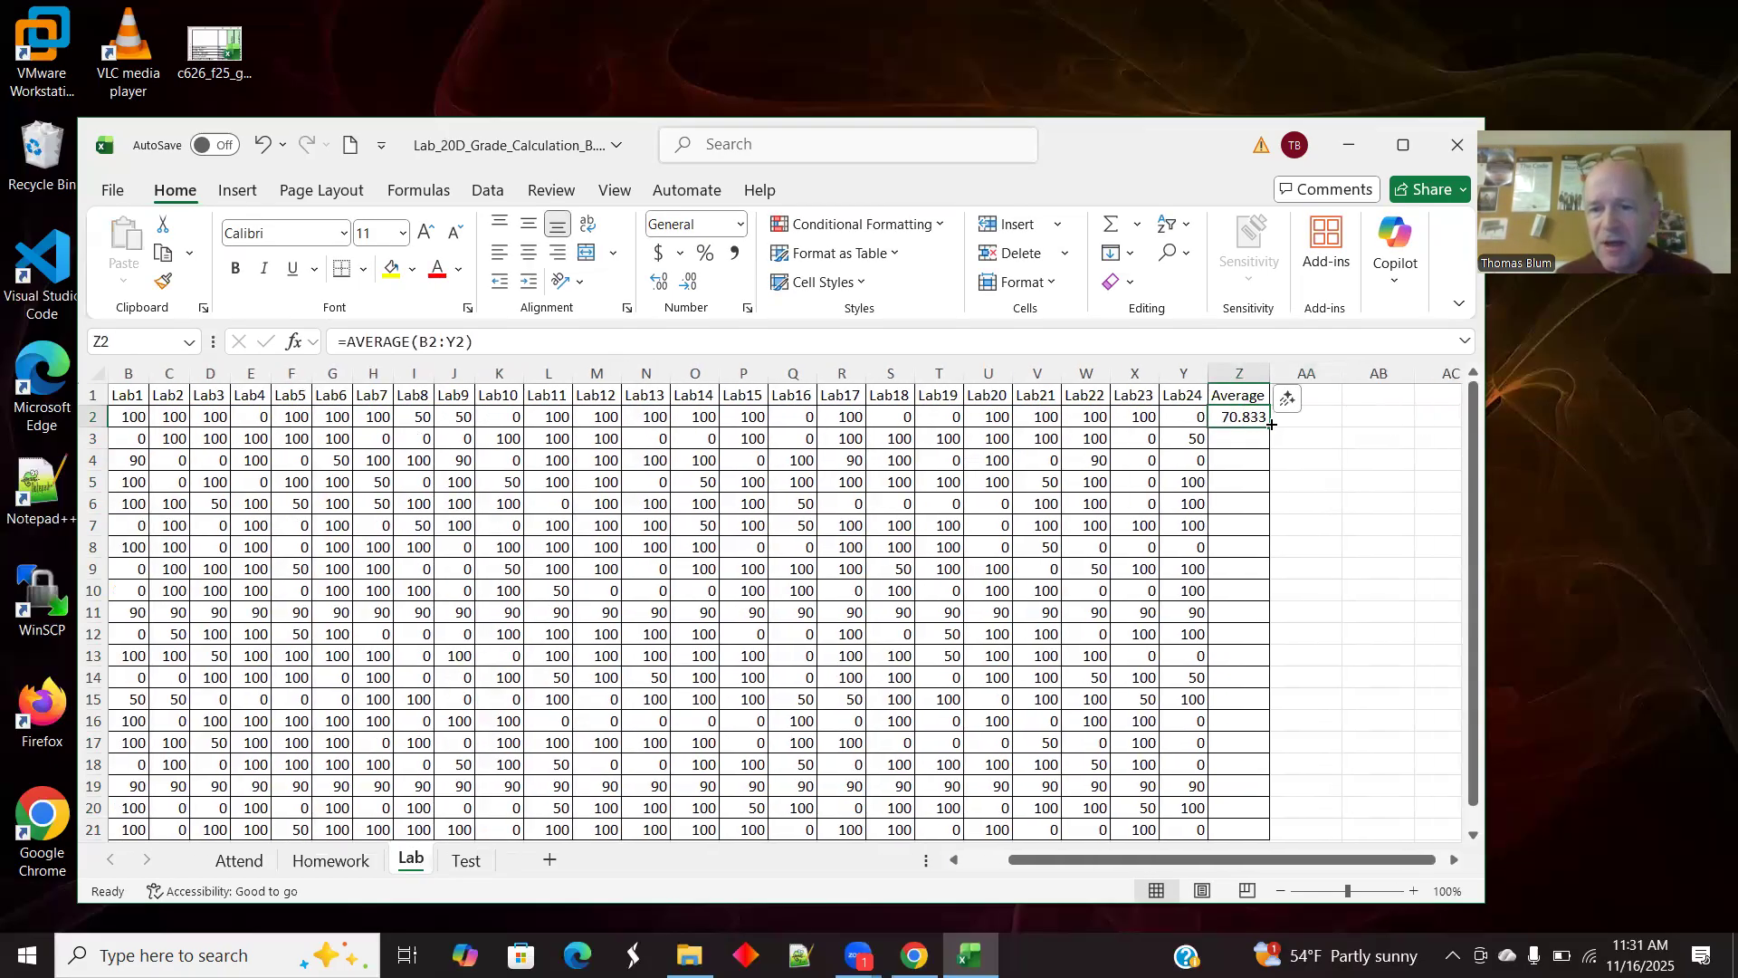
pyautogui.doubleClick(1271, 428)
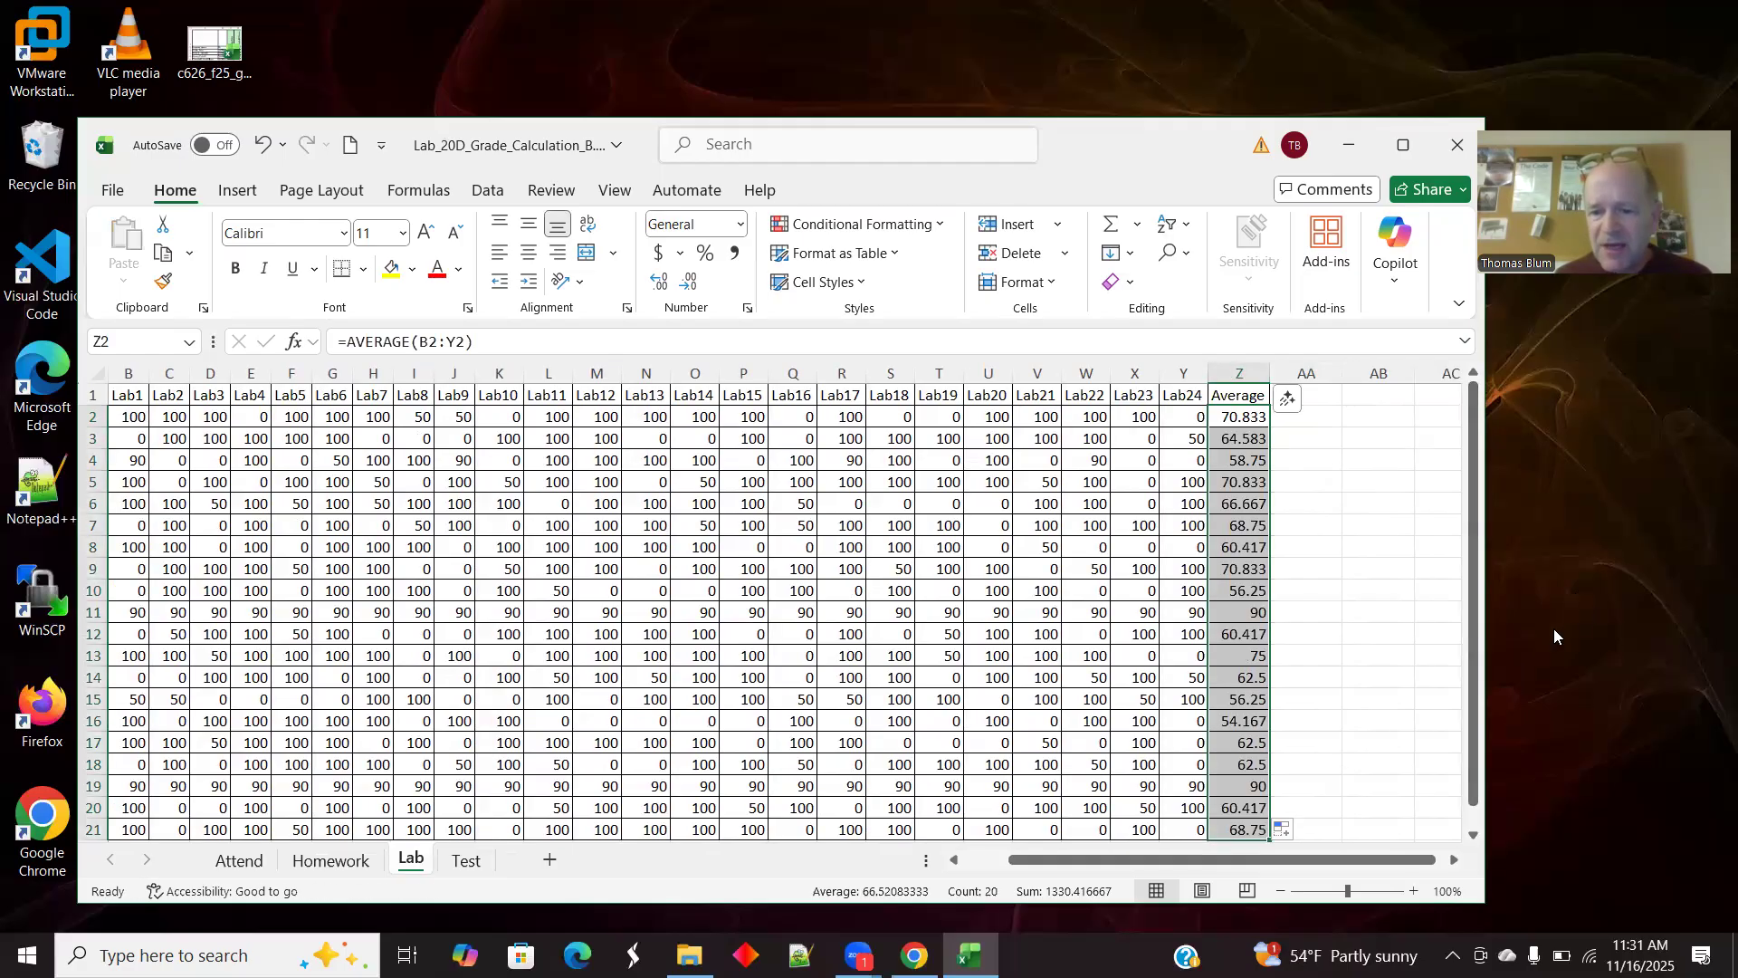
pyautogui.moveTo(1481, 567)
pyautogui.mouseDown()
pyautogui.moveTo(1480, 658)
pyautogui.moveTo(1474, 540)
pyautogui.mouseUp()
# Step: Copy the lab averages Z2:Z21 and paste them as values into the Test sheet's Lab Average column starting at I2
pyautogui.moveTo(1233, 412); pyautogui.dragTo(1251, 830)
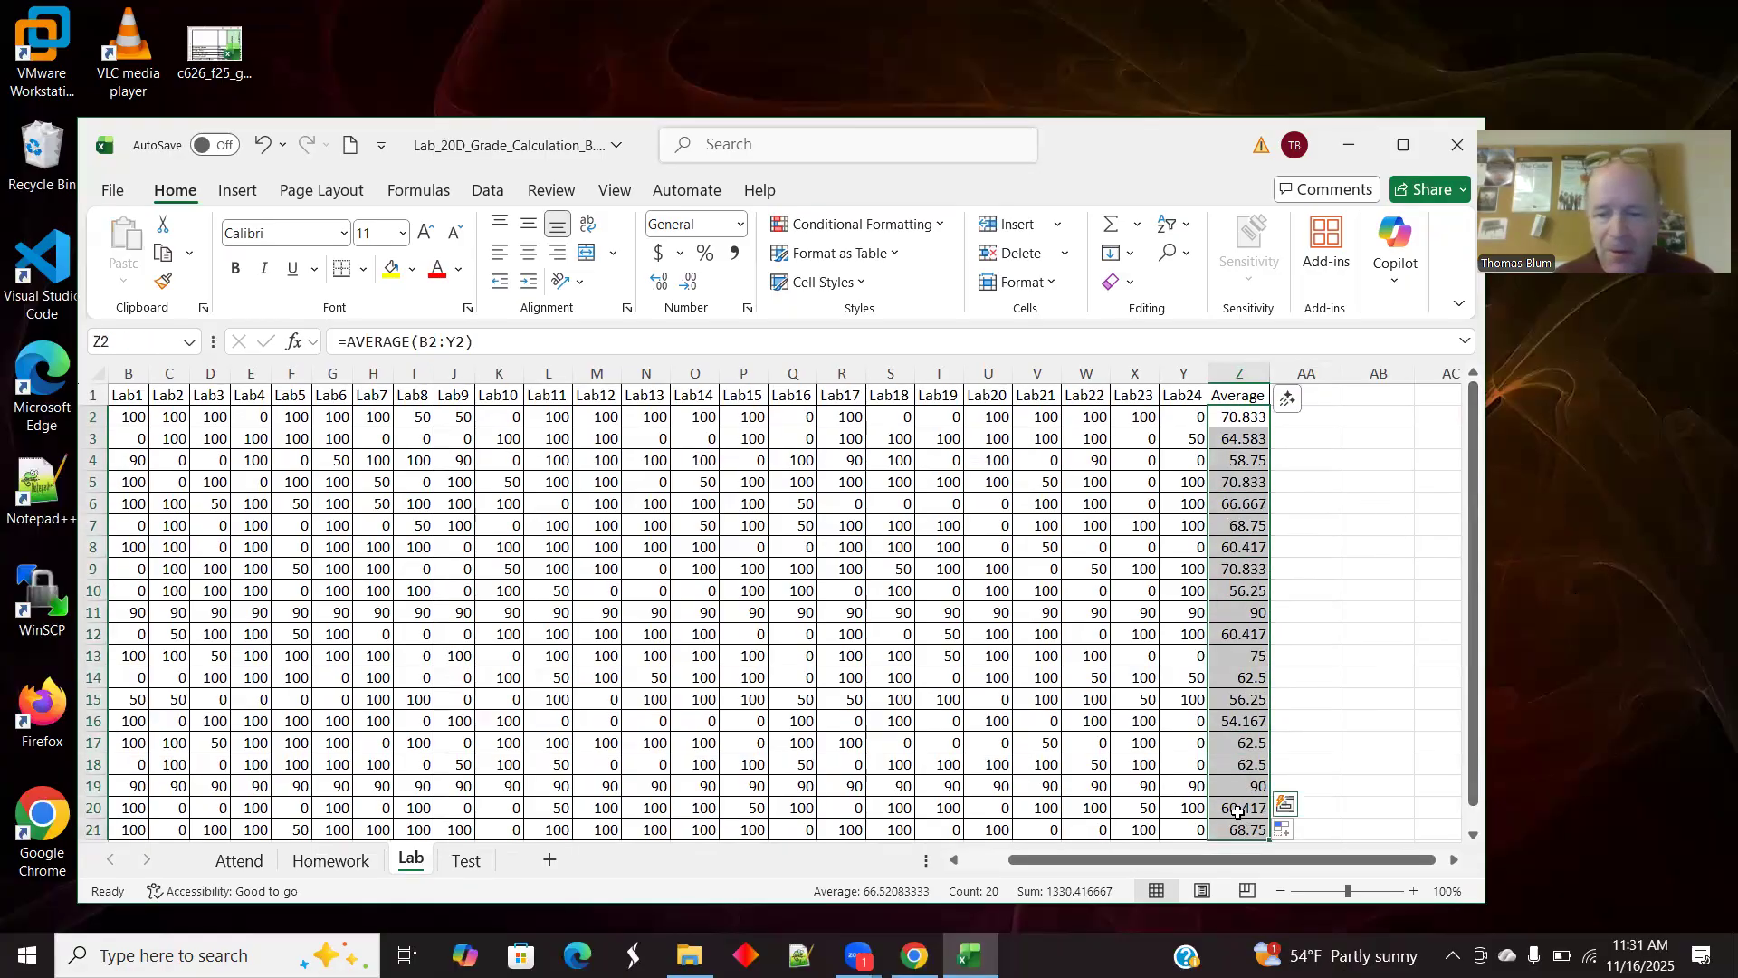
pyautogui.moveTo(1475, 795); pyautogui.dragTo(1481, 820)
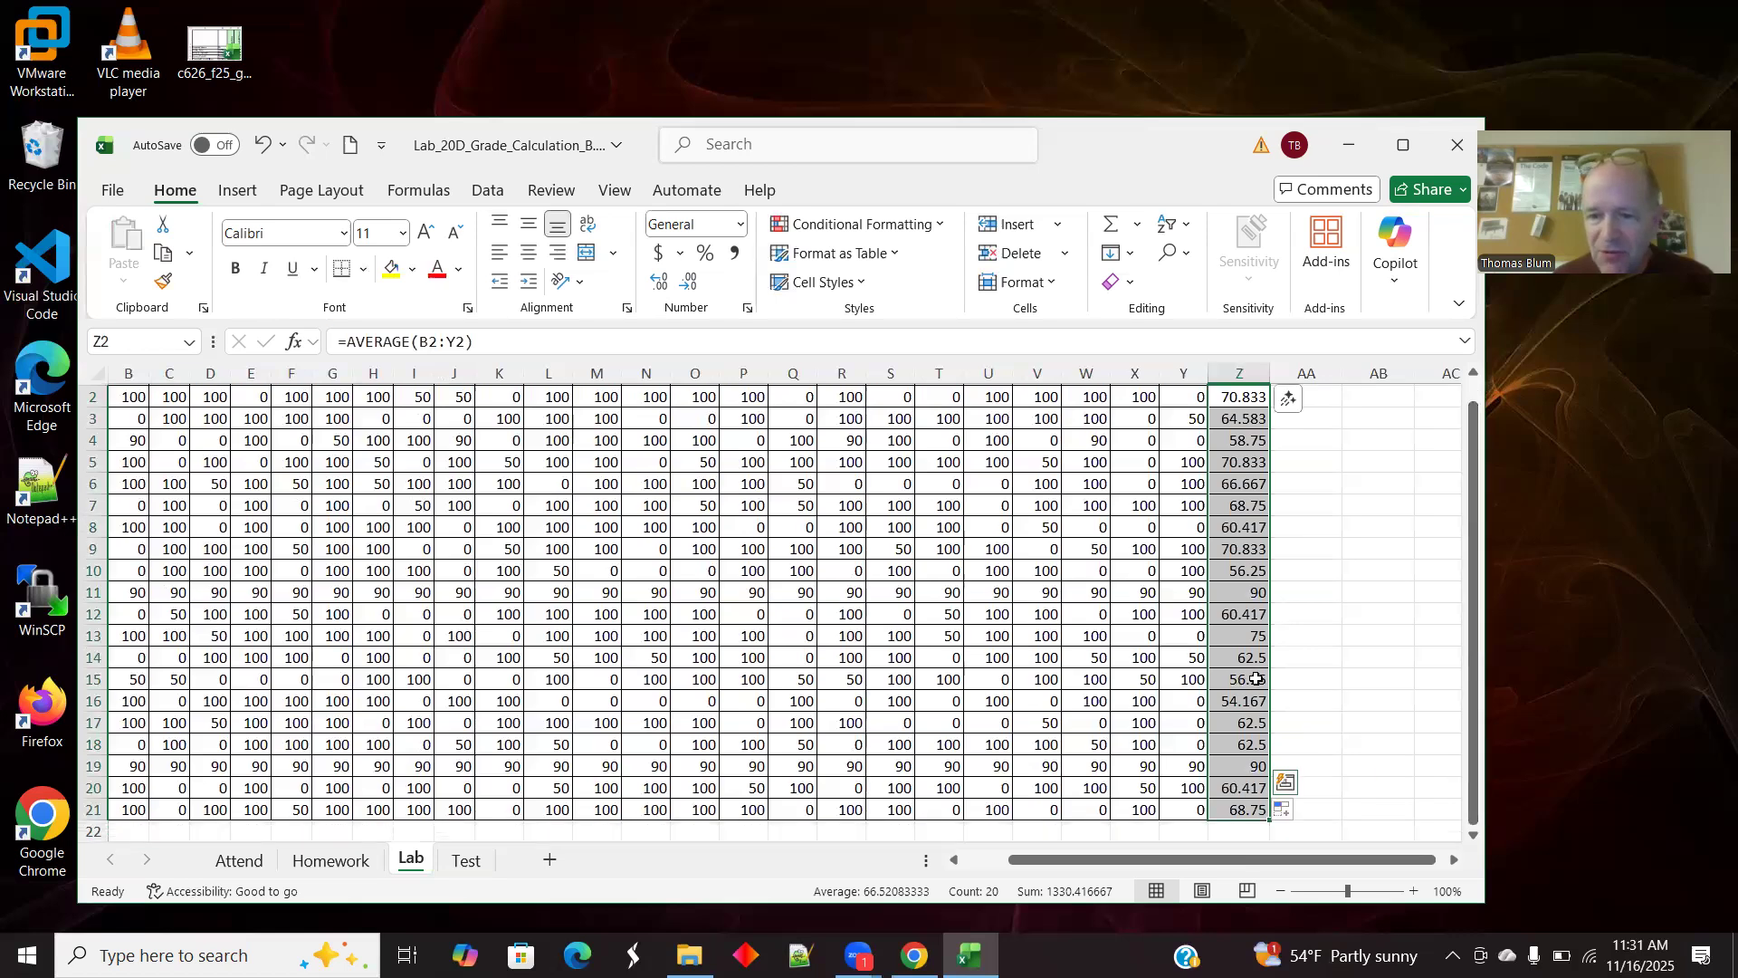
pyautogui.rightClick(1259, 400)
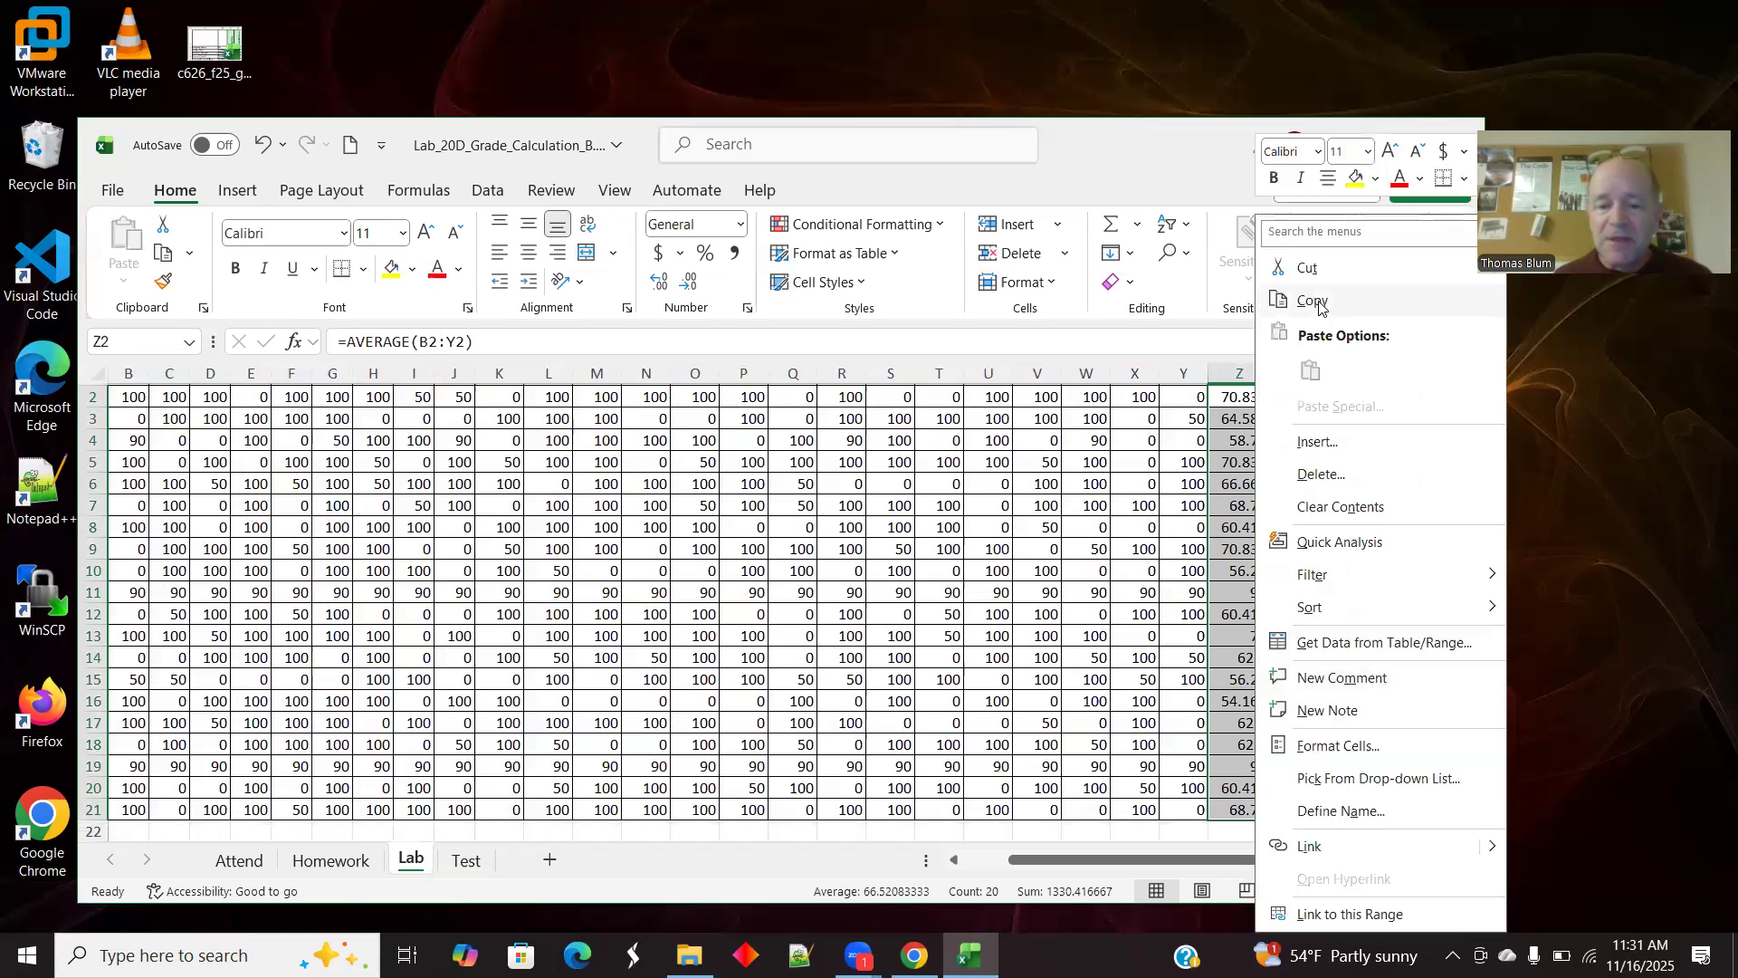
pyautogui.click(1313, 300)
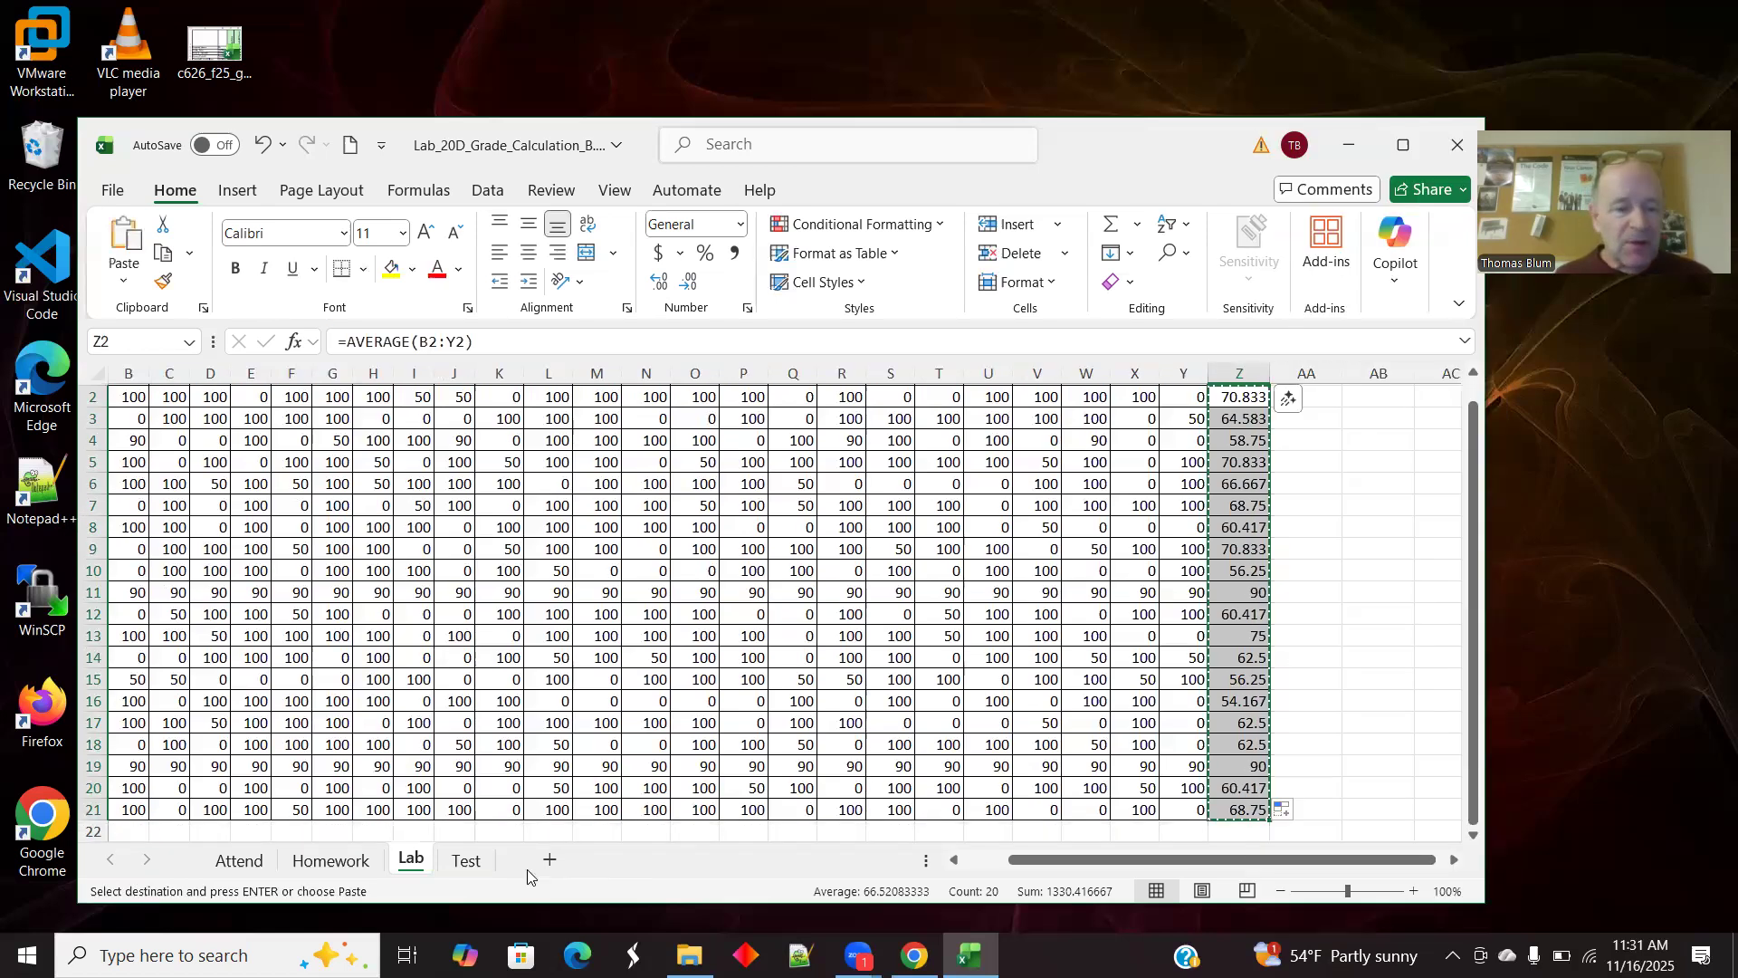
pyautogui.click(463, 862)
pyautogui.click(852, 477)
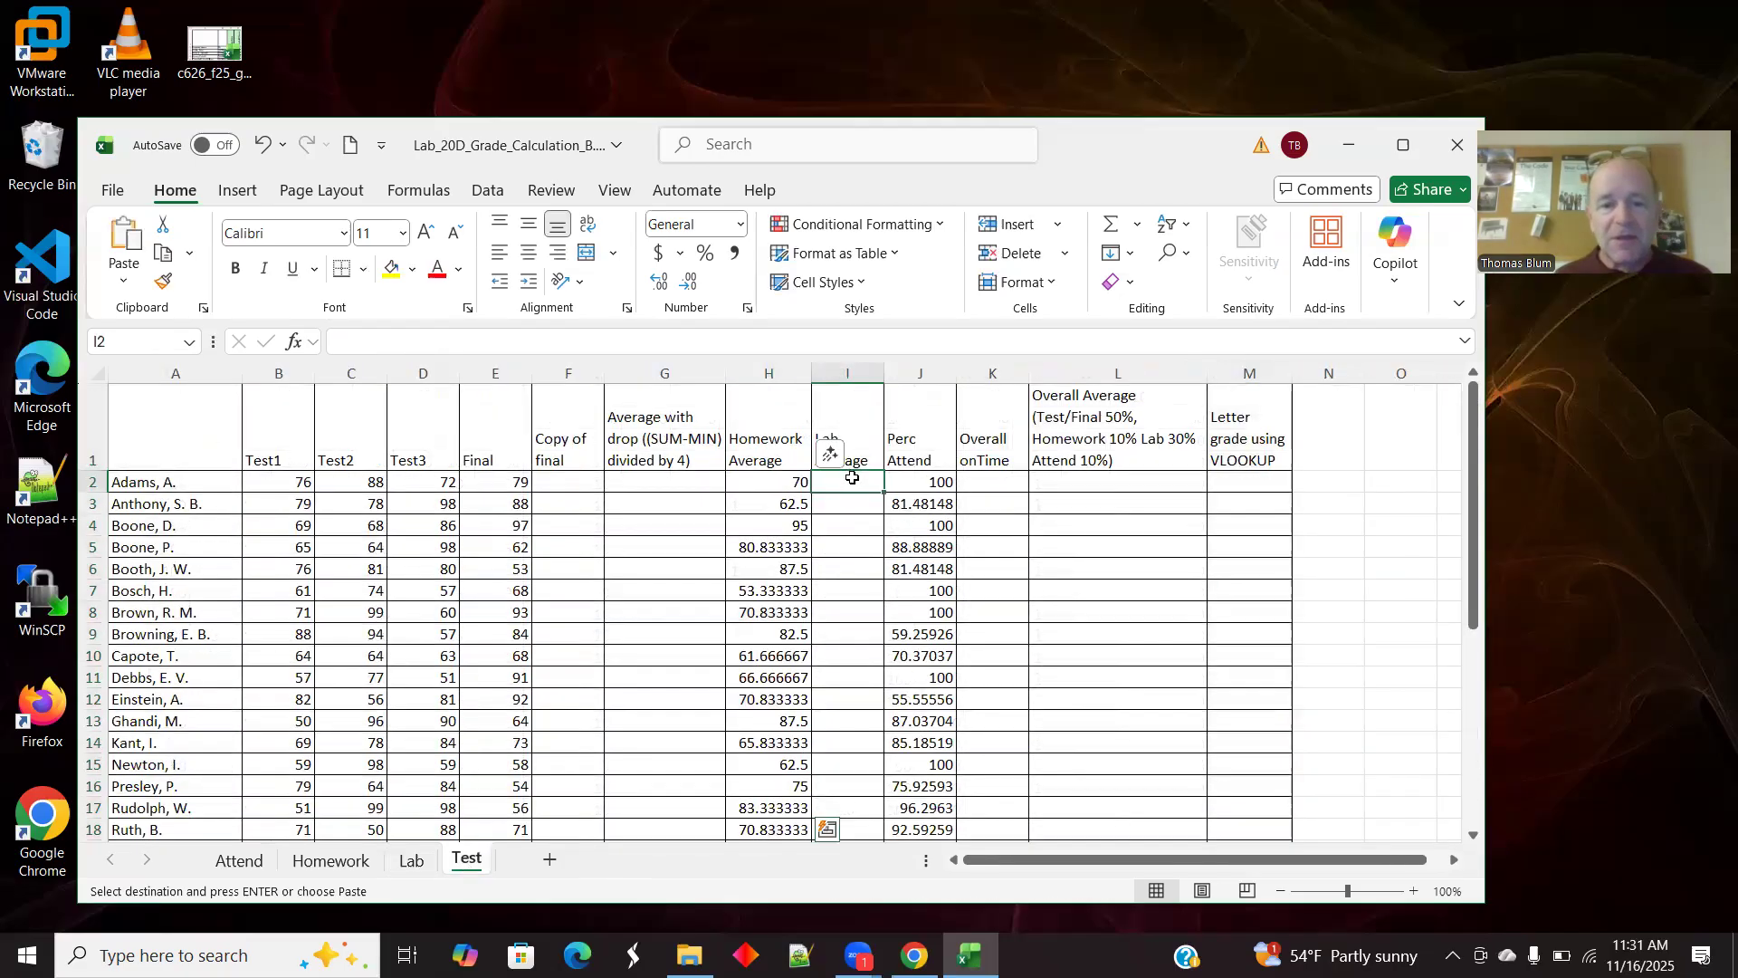
pyautogui.rightClick(852, 477)
pyautogui.click(941, 359)
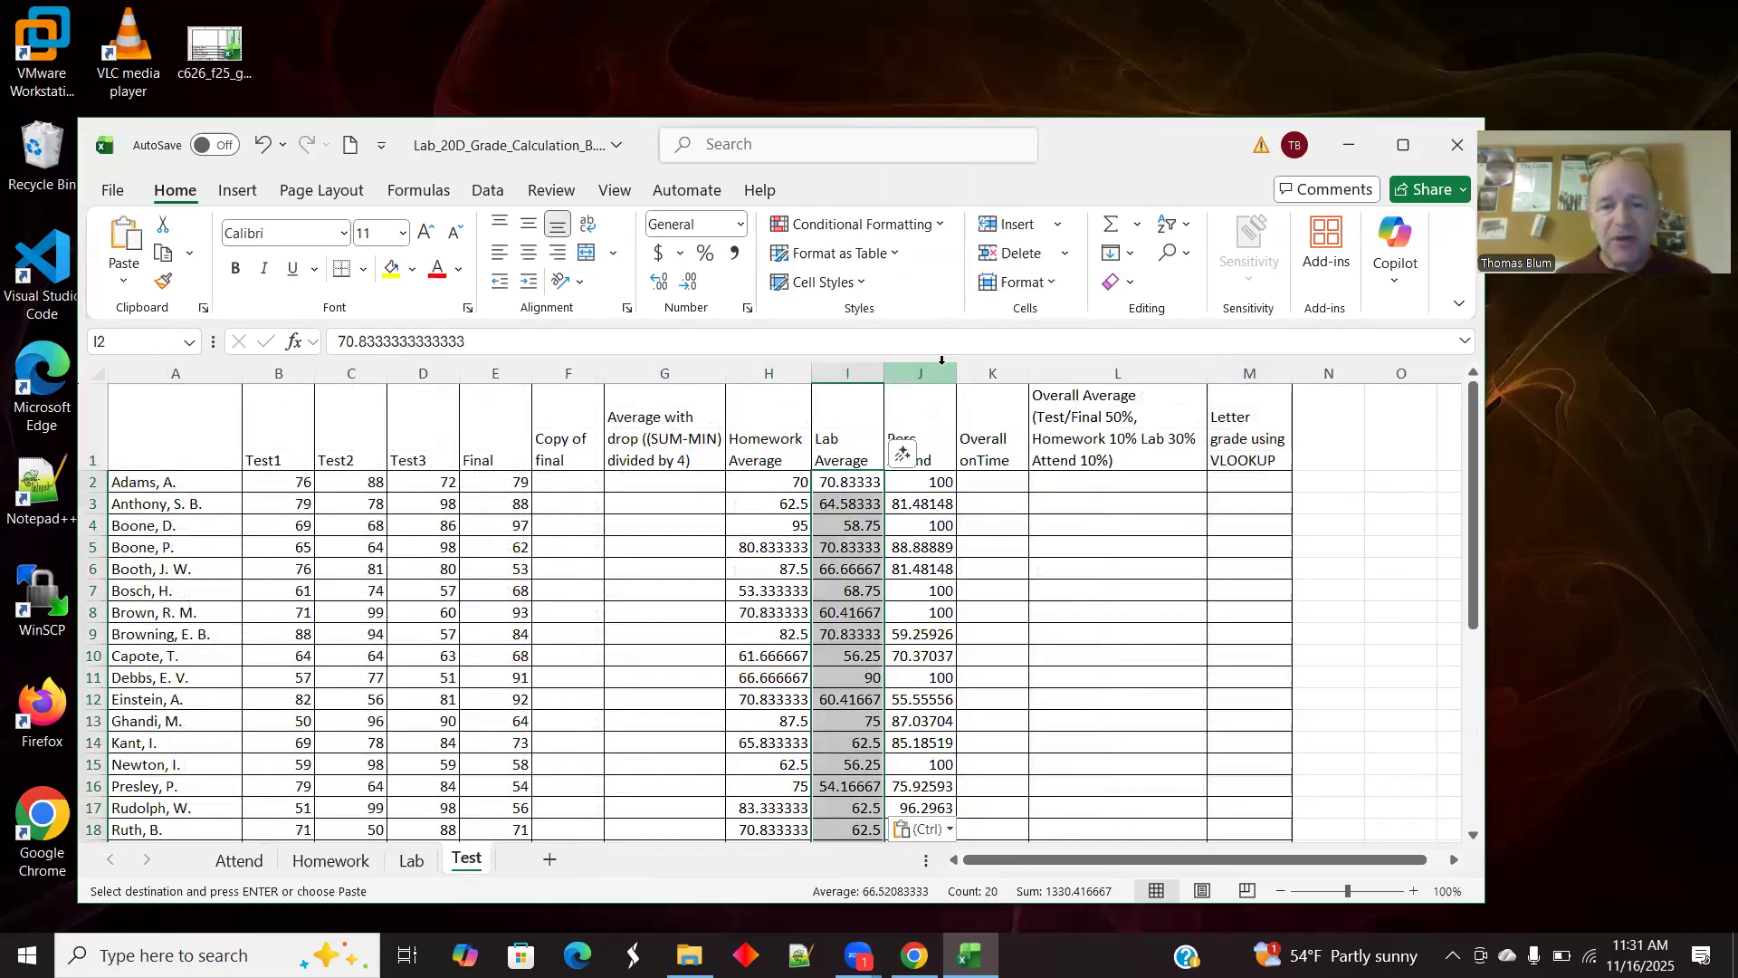
# Step: Delete the empty Overall onTime column K from the Test sheet
pyautogui.click(1134, 633)
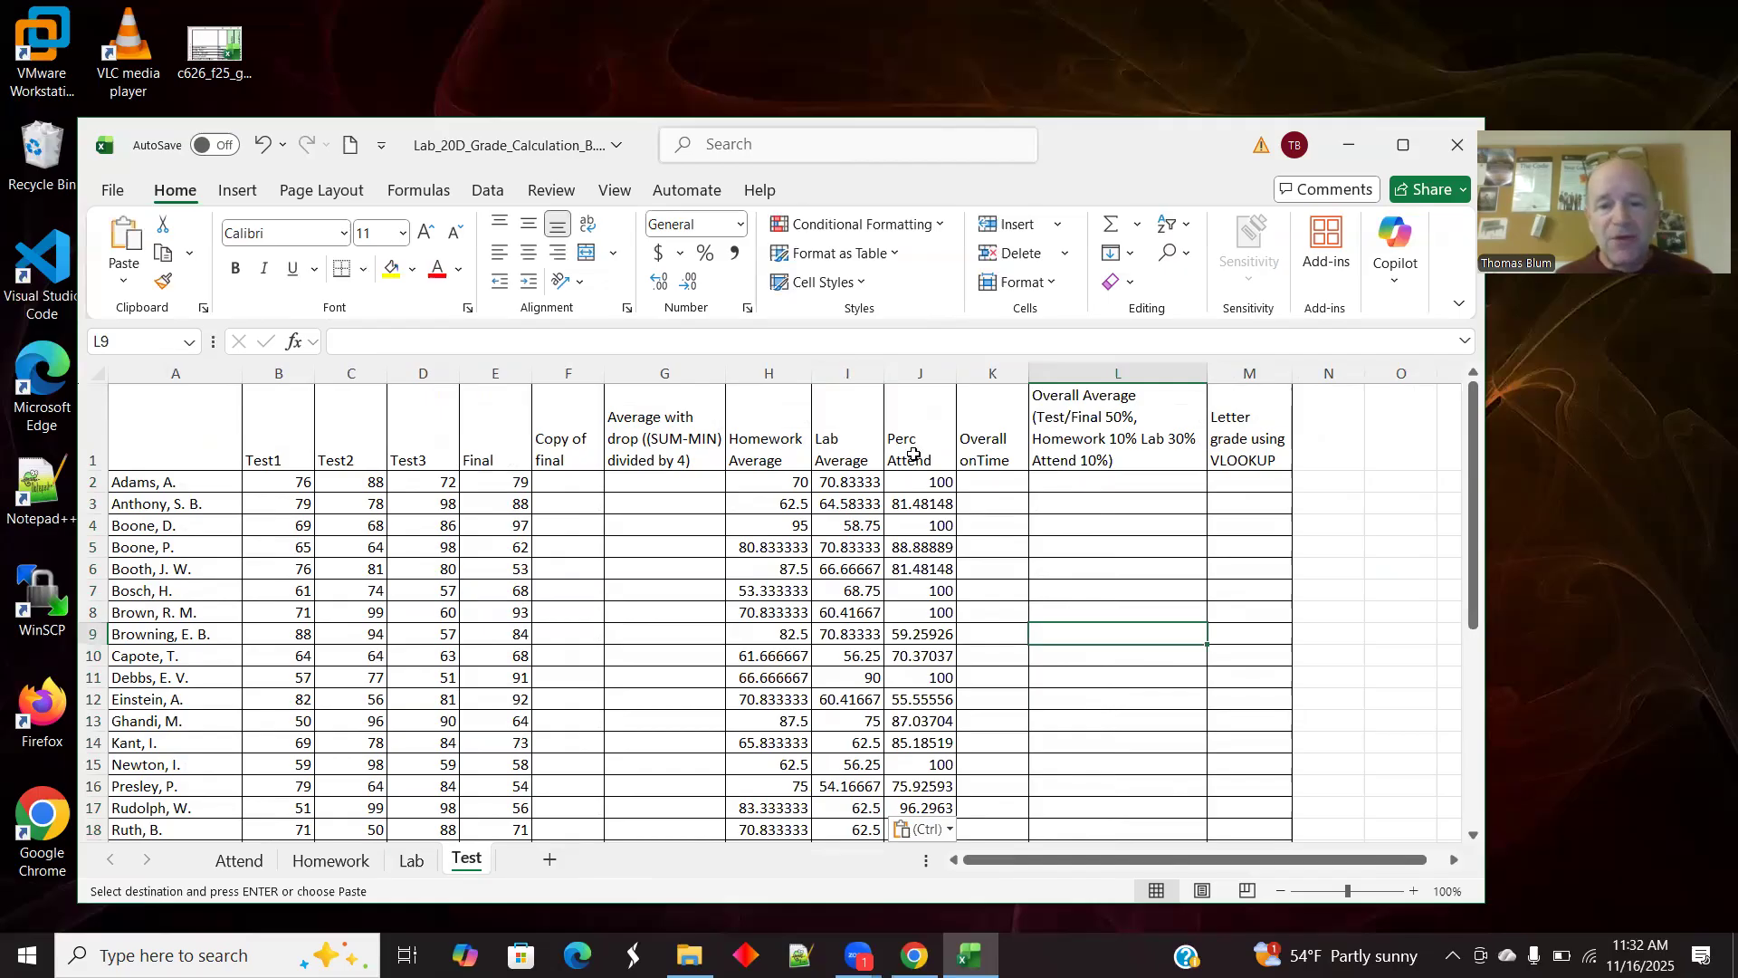
pyautogui.click(988, 371)
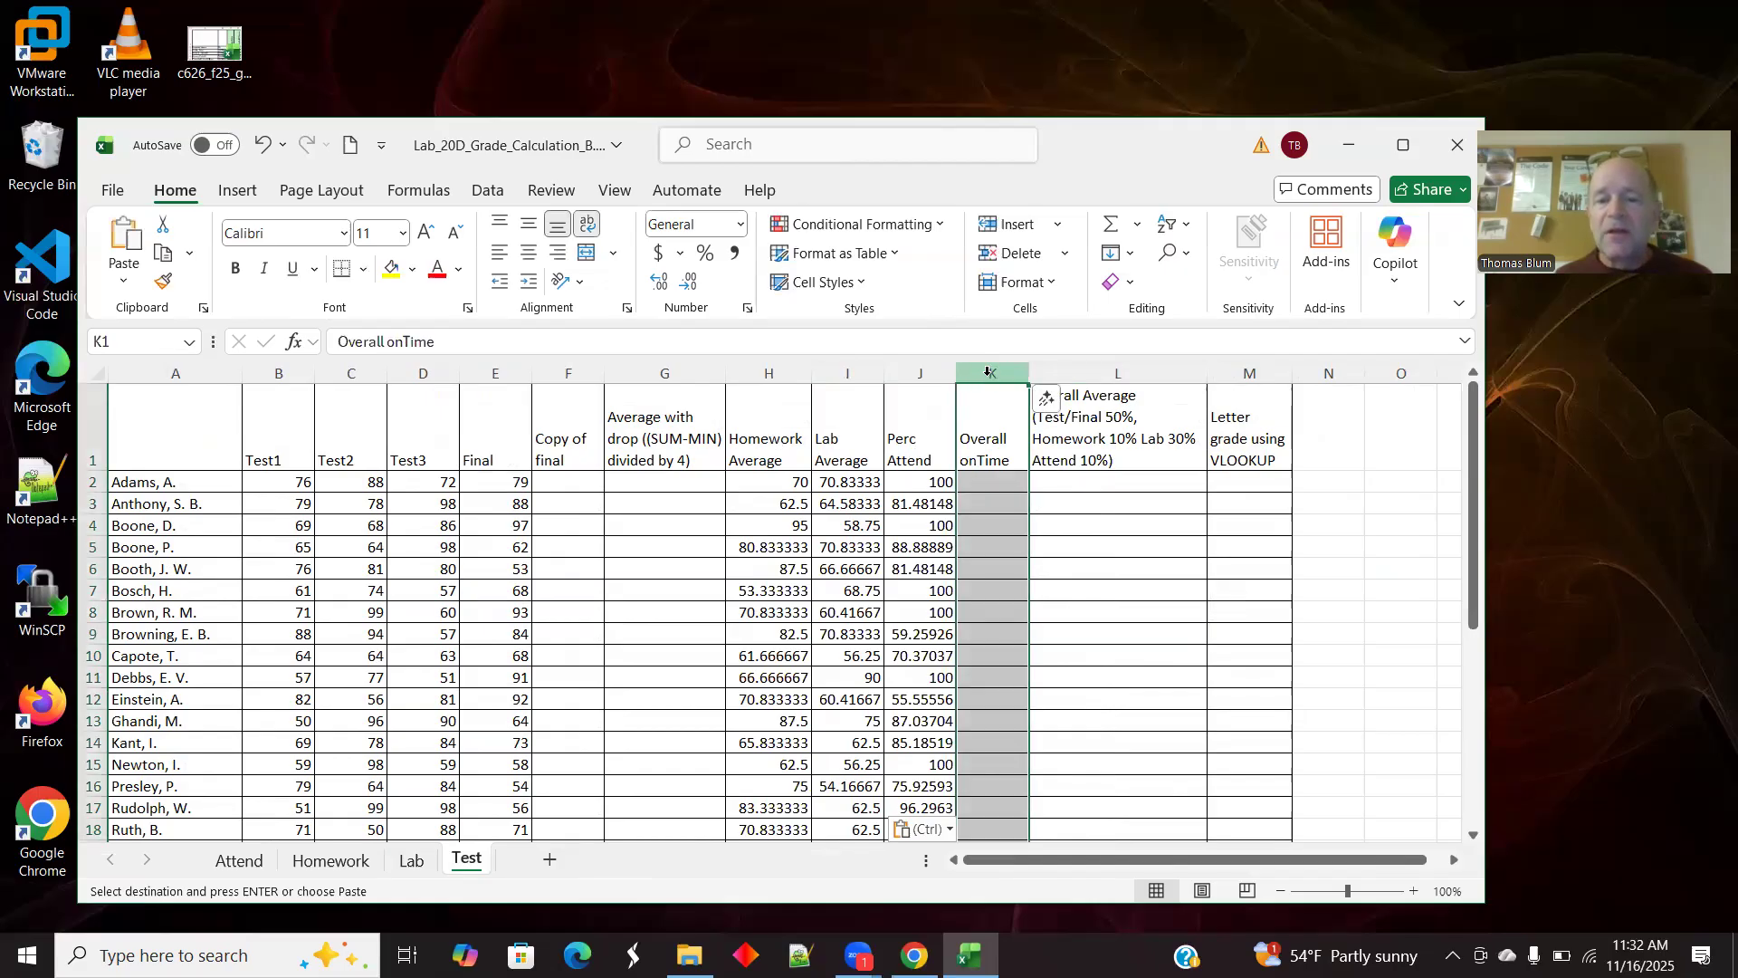
pyautogui.rightClick(988, 372)
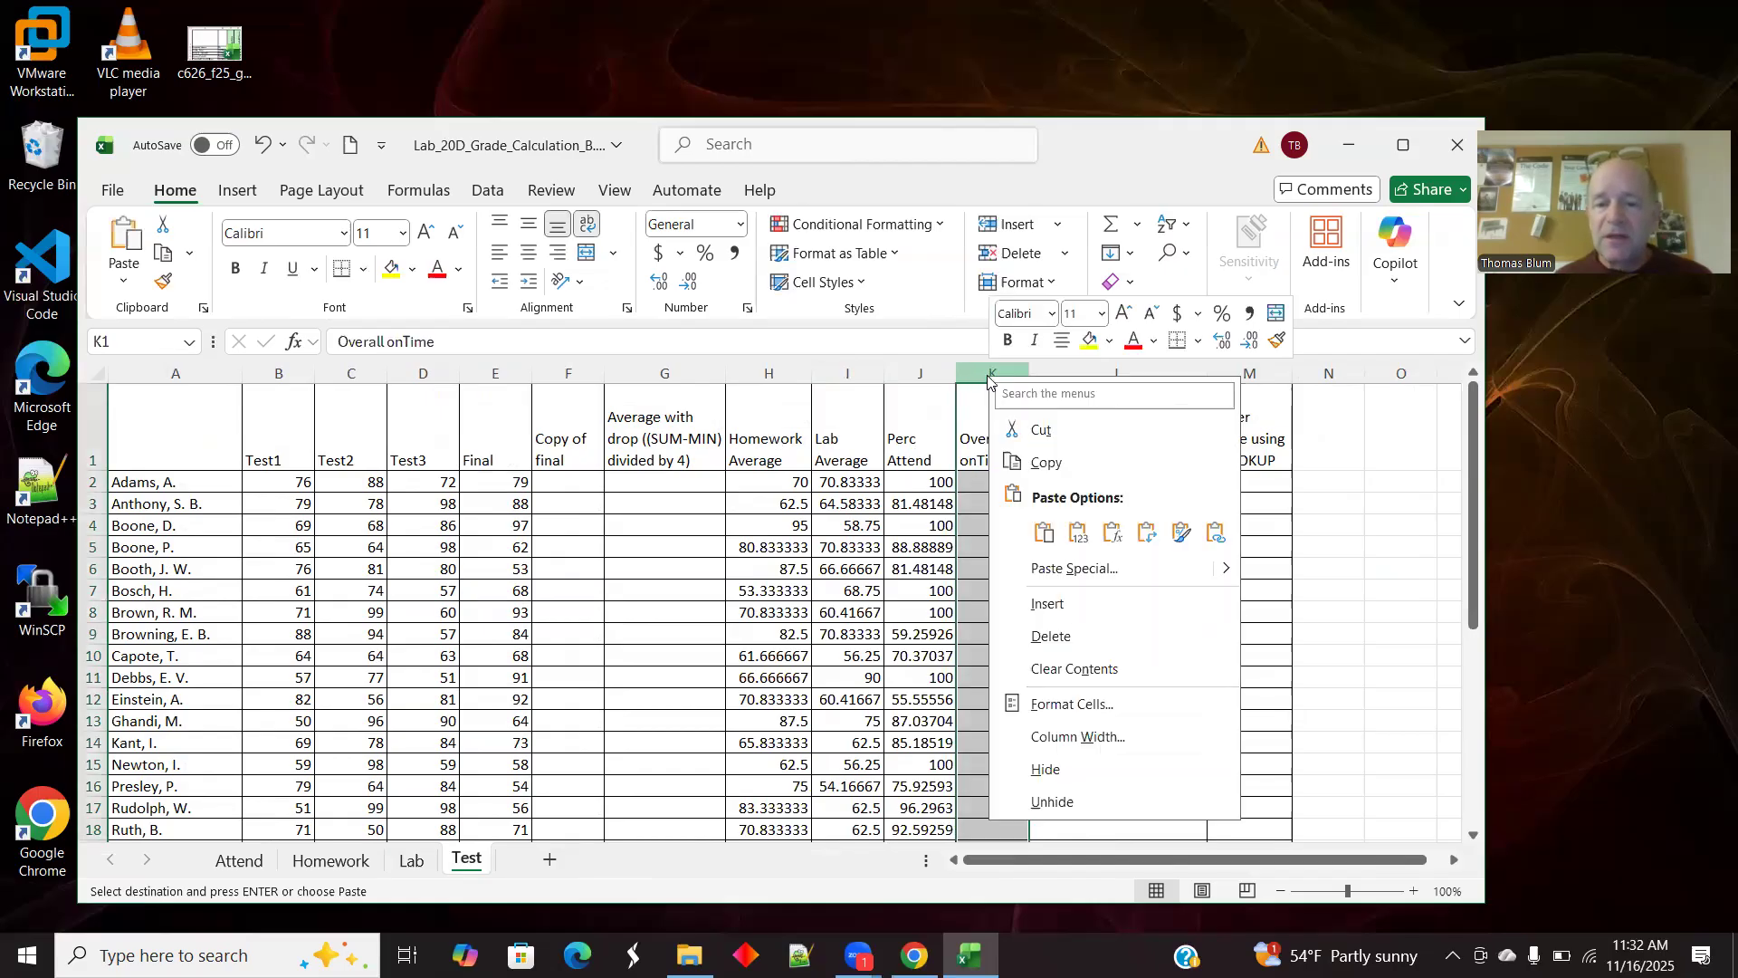
pyautogui.click(1061, 644)
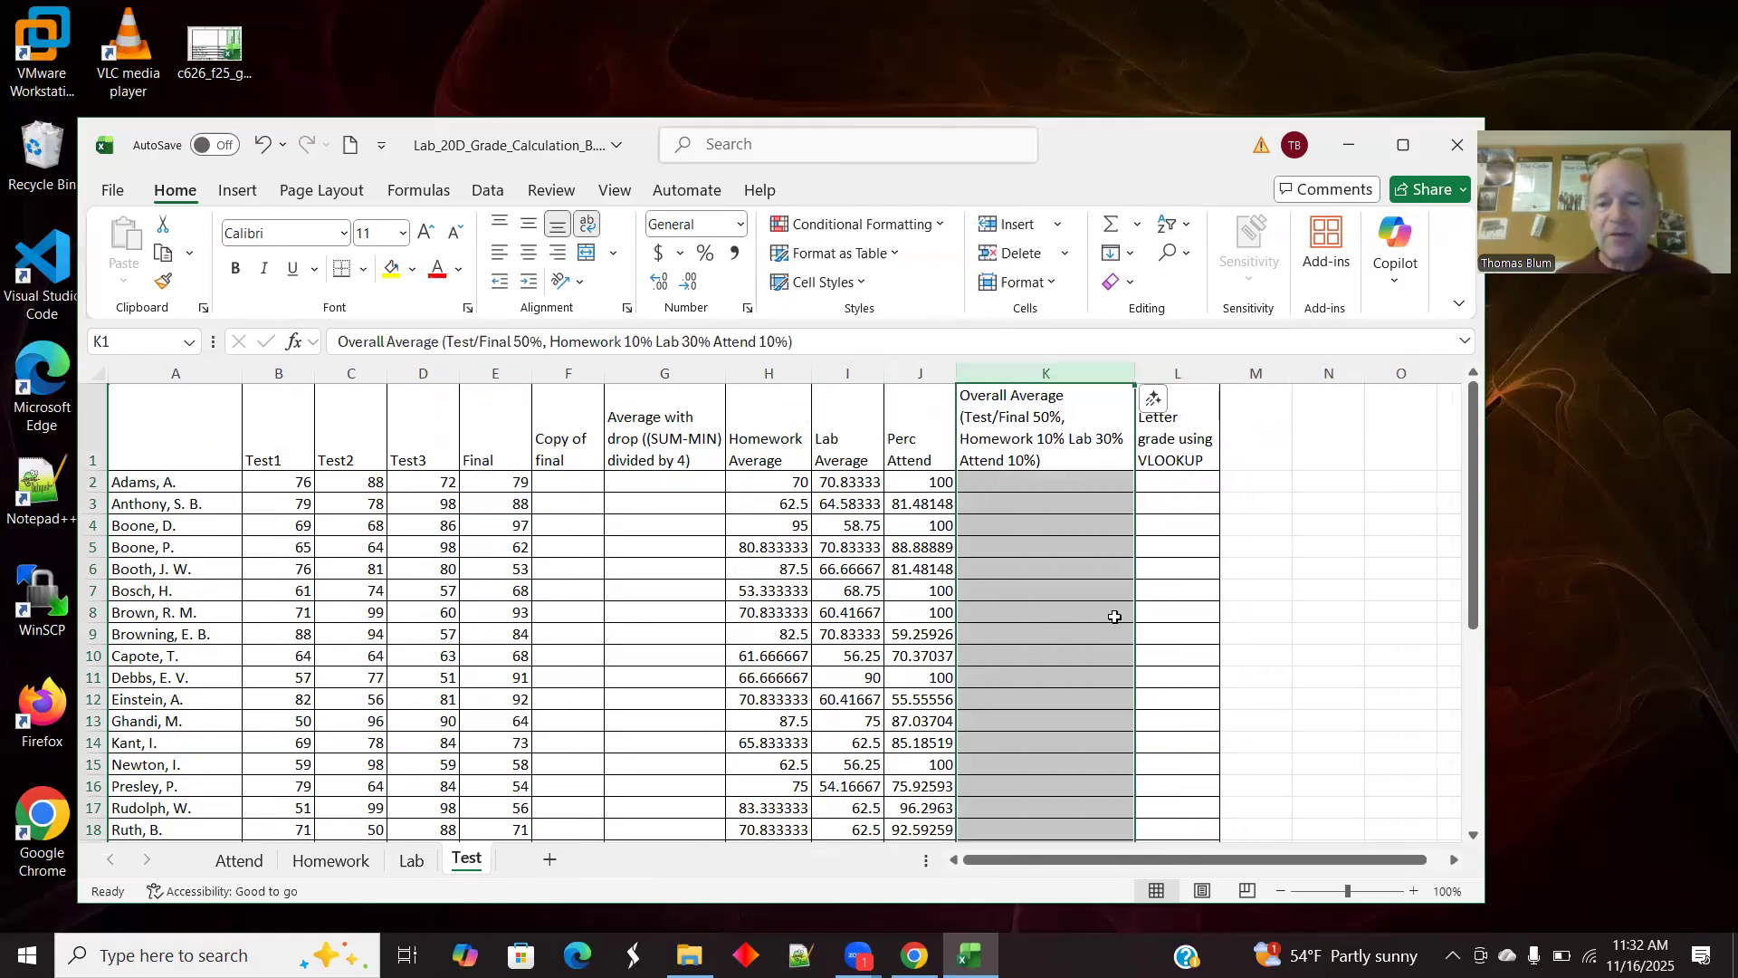
# Step: Enter =E2 in F2 of the Test sheet to duplicate the first student's final exam score
pyautogui.click(552, 482)
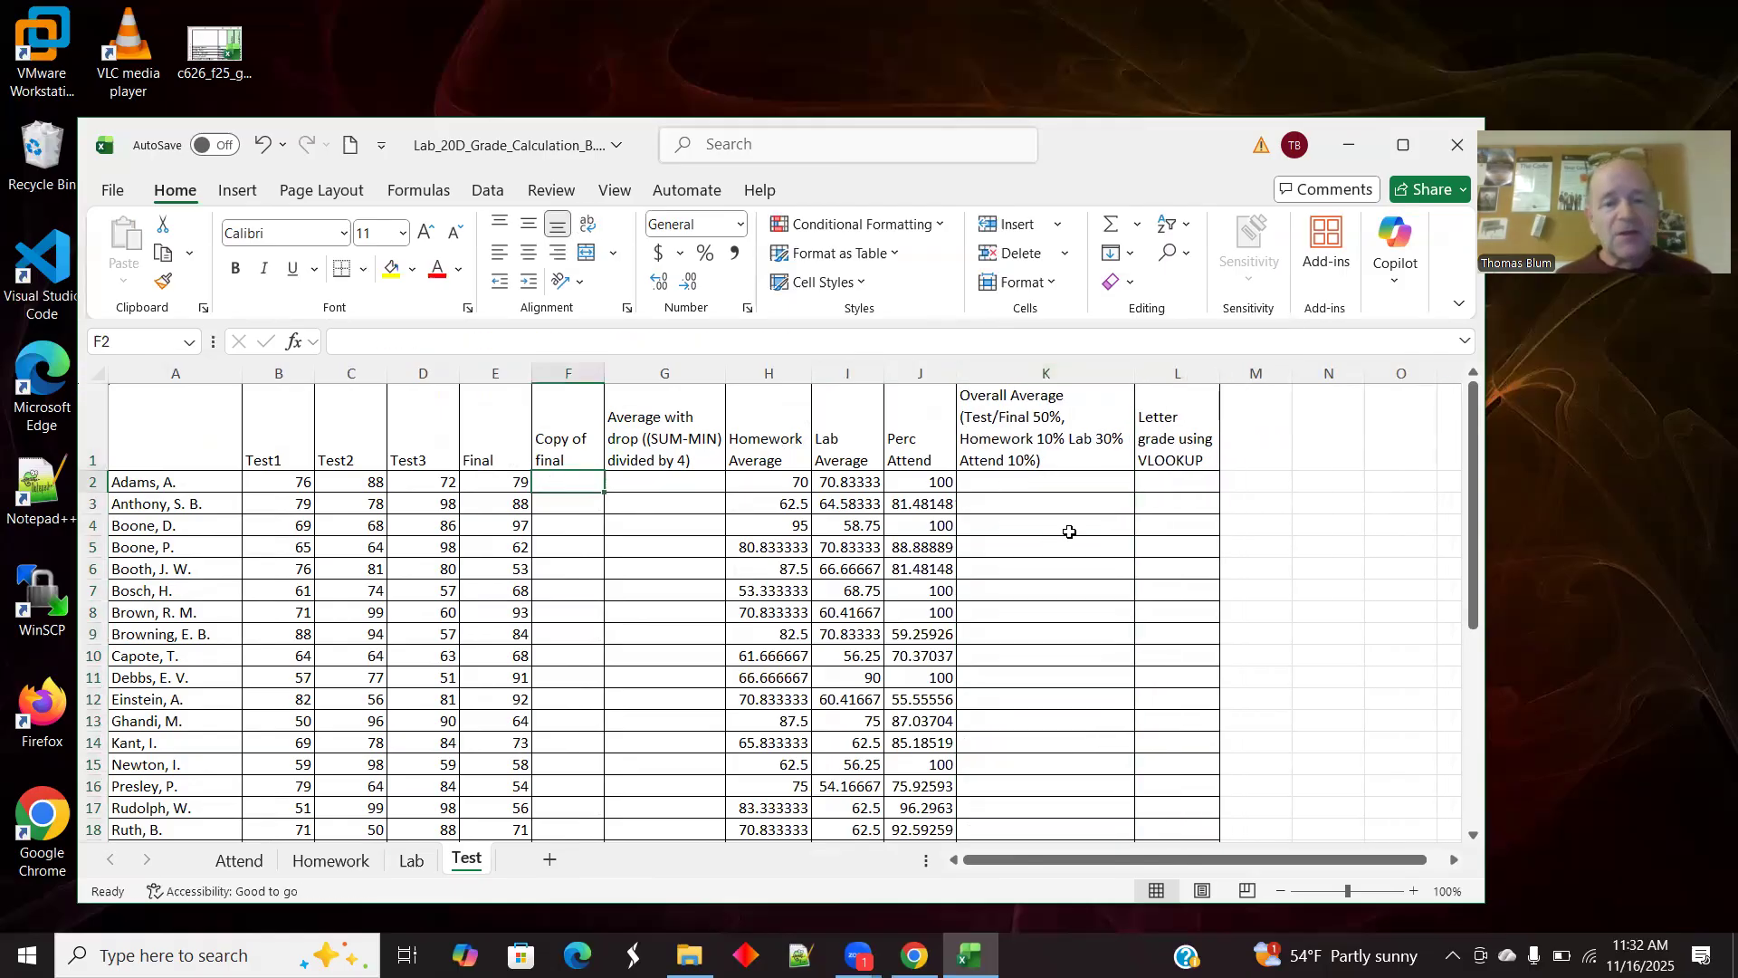
pyautogui.click(268, 866)
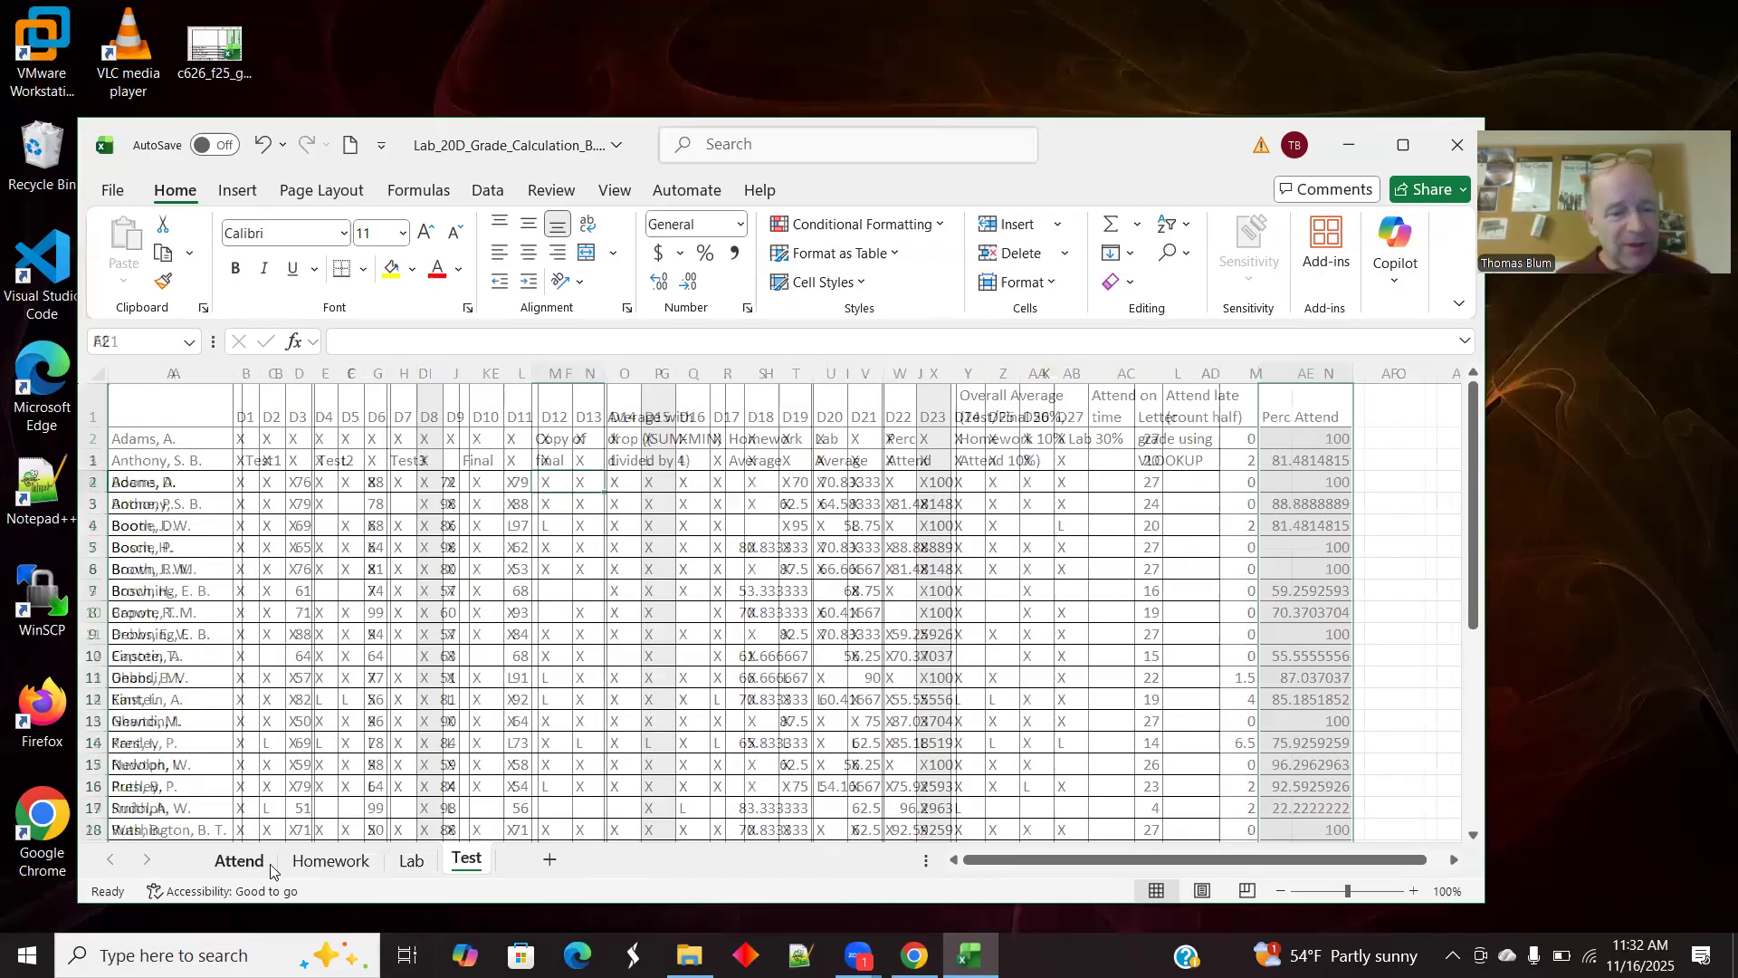
pyautogui.click(456, 872)
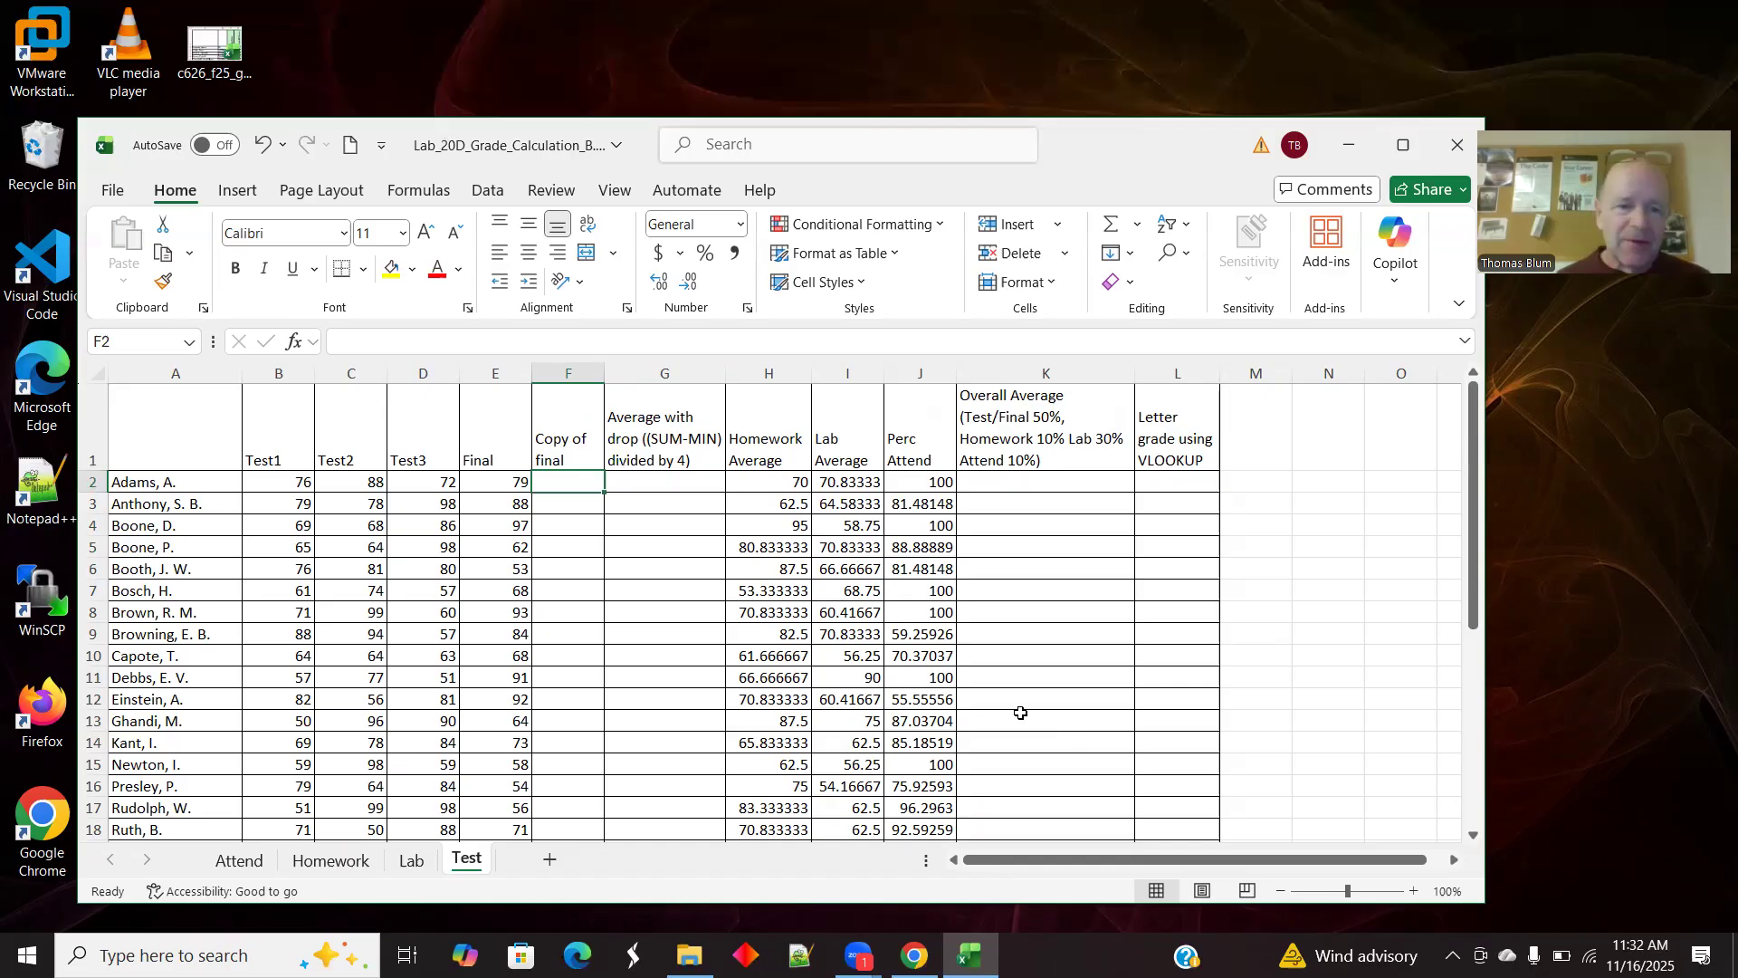
pyautogui.write('=')
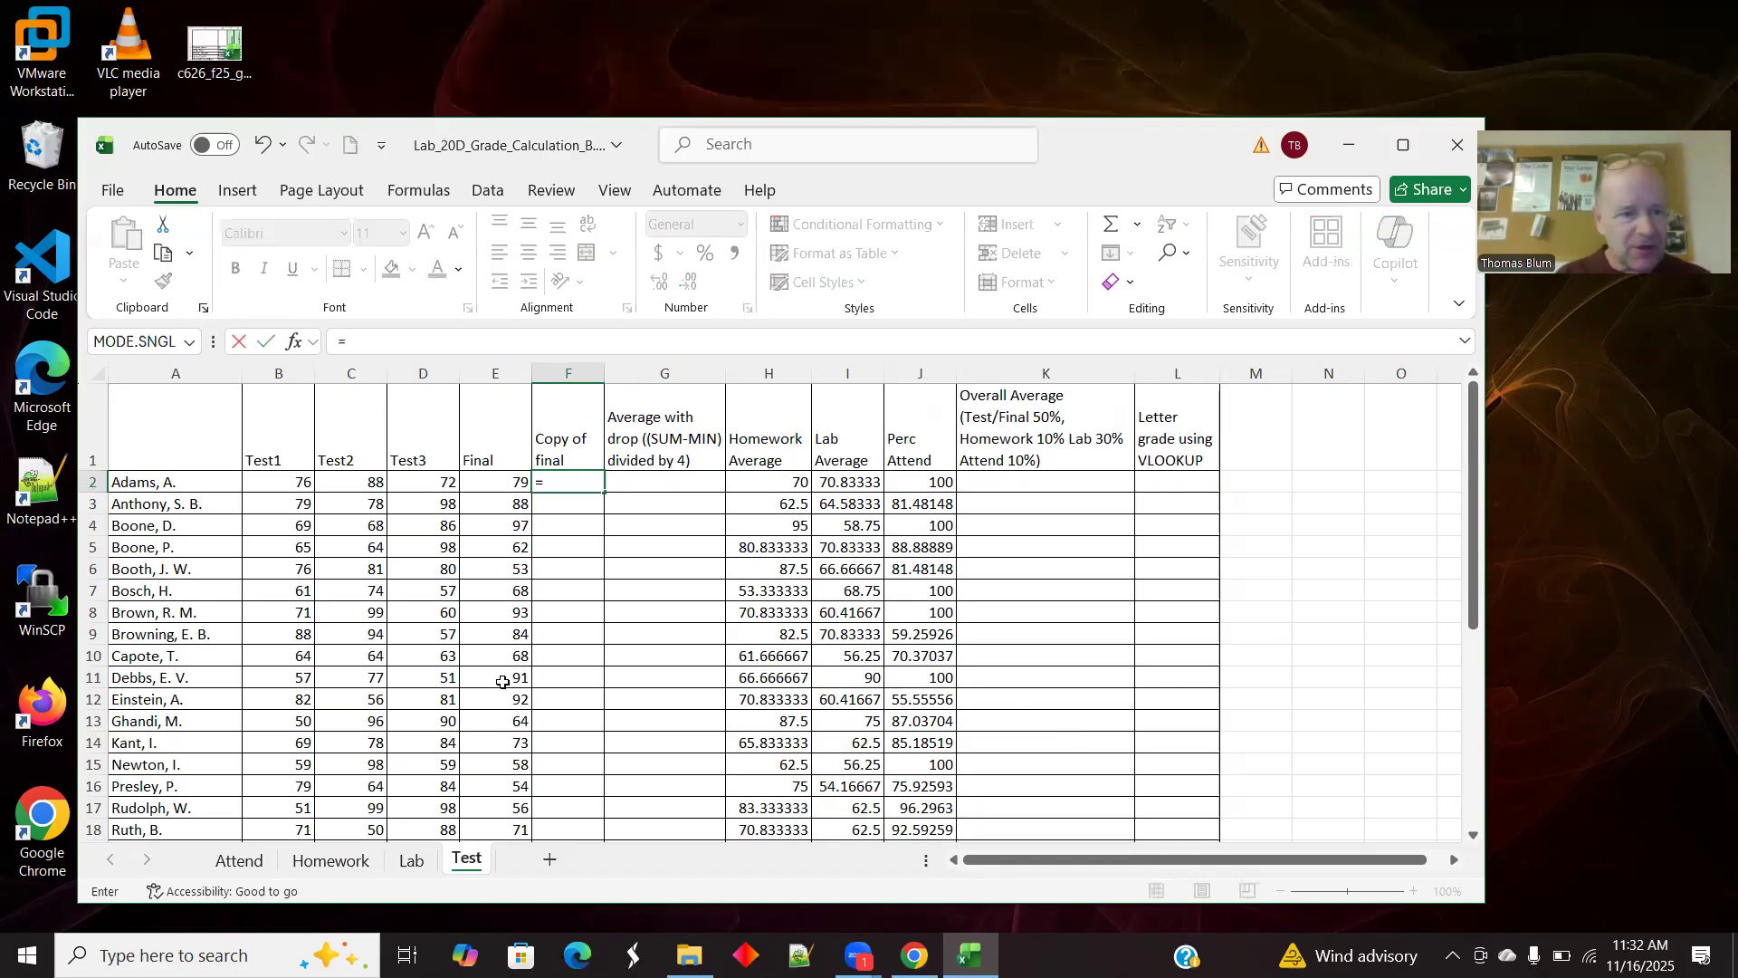
pyautogui.click(488, 477)
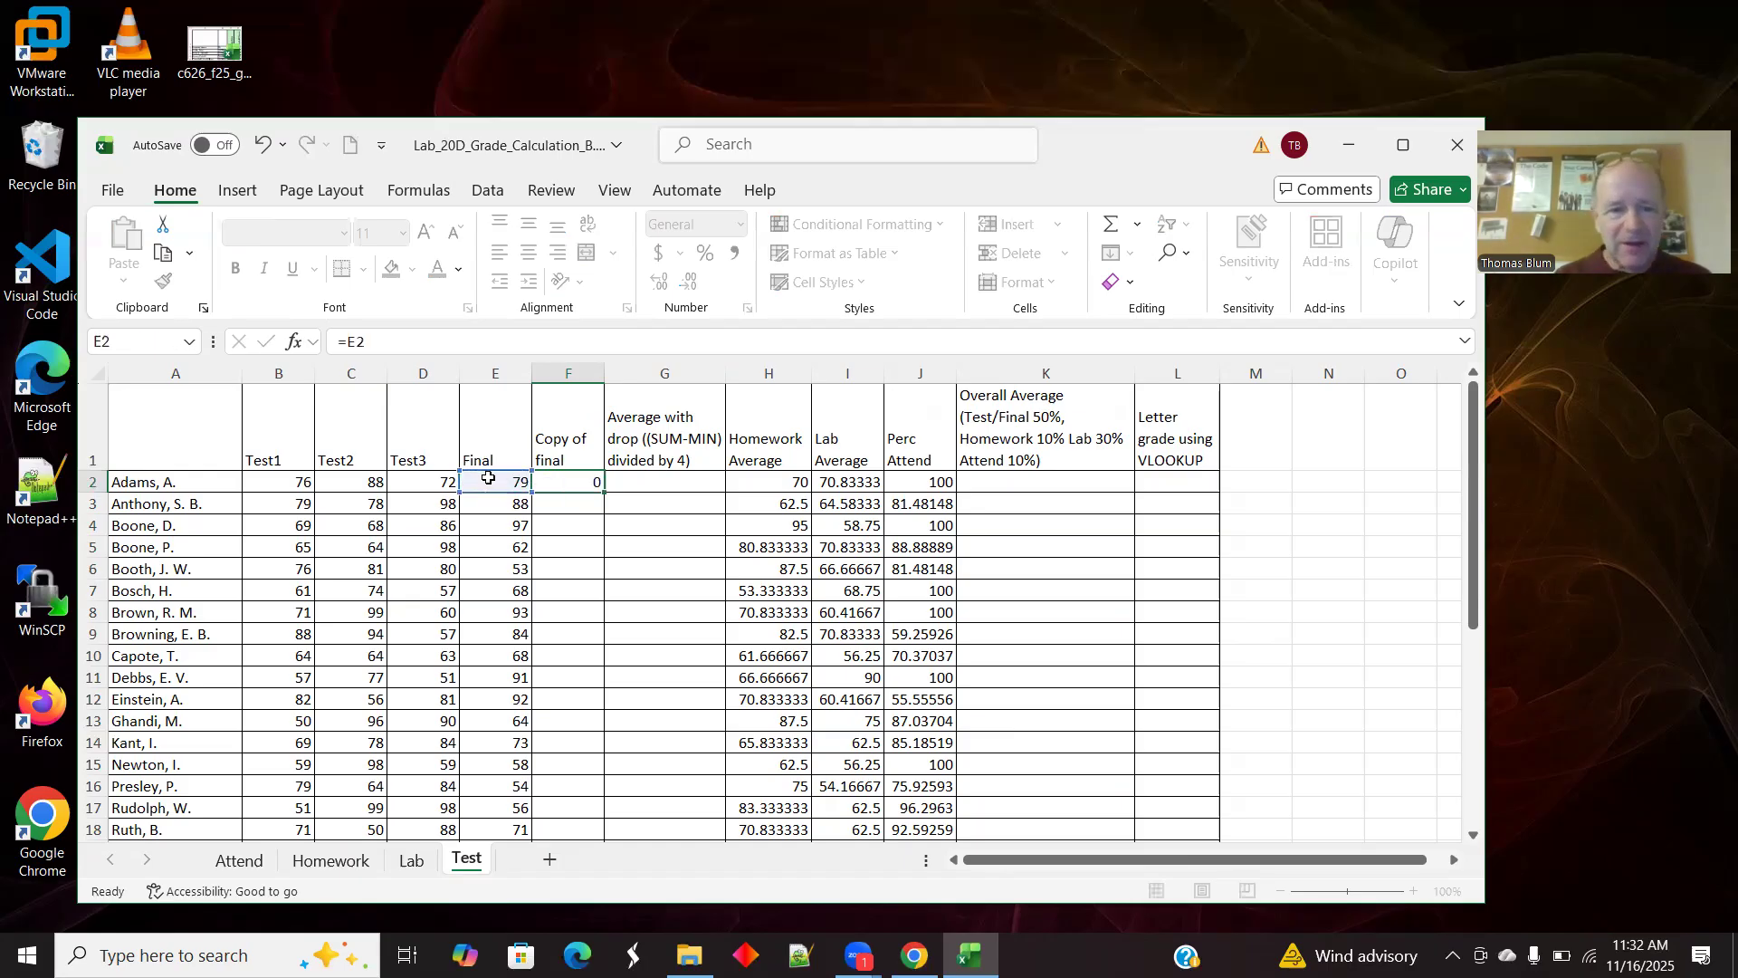
pyautogui.press('Tab')
# Step: Fill the Copy of final formula from F2 down to F21 for all students
pyautogui.click(572, 487)
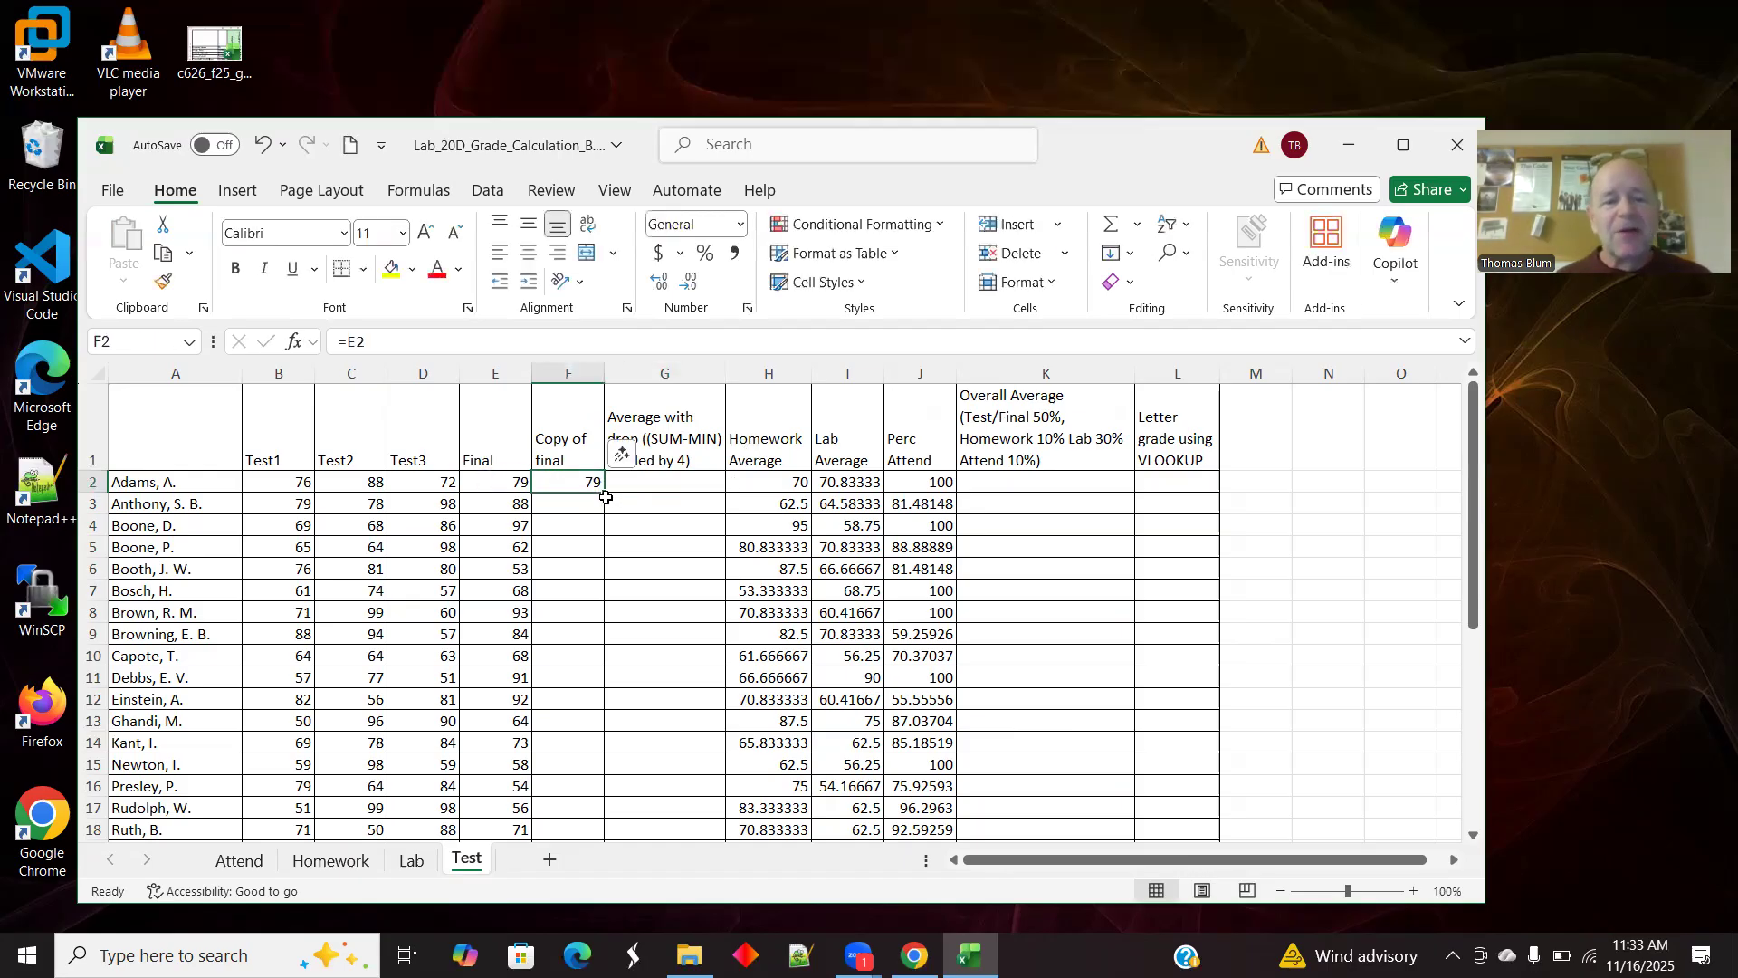
pyautogui.doubleClick(603, 494)
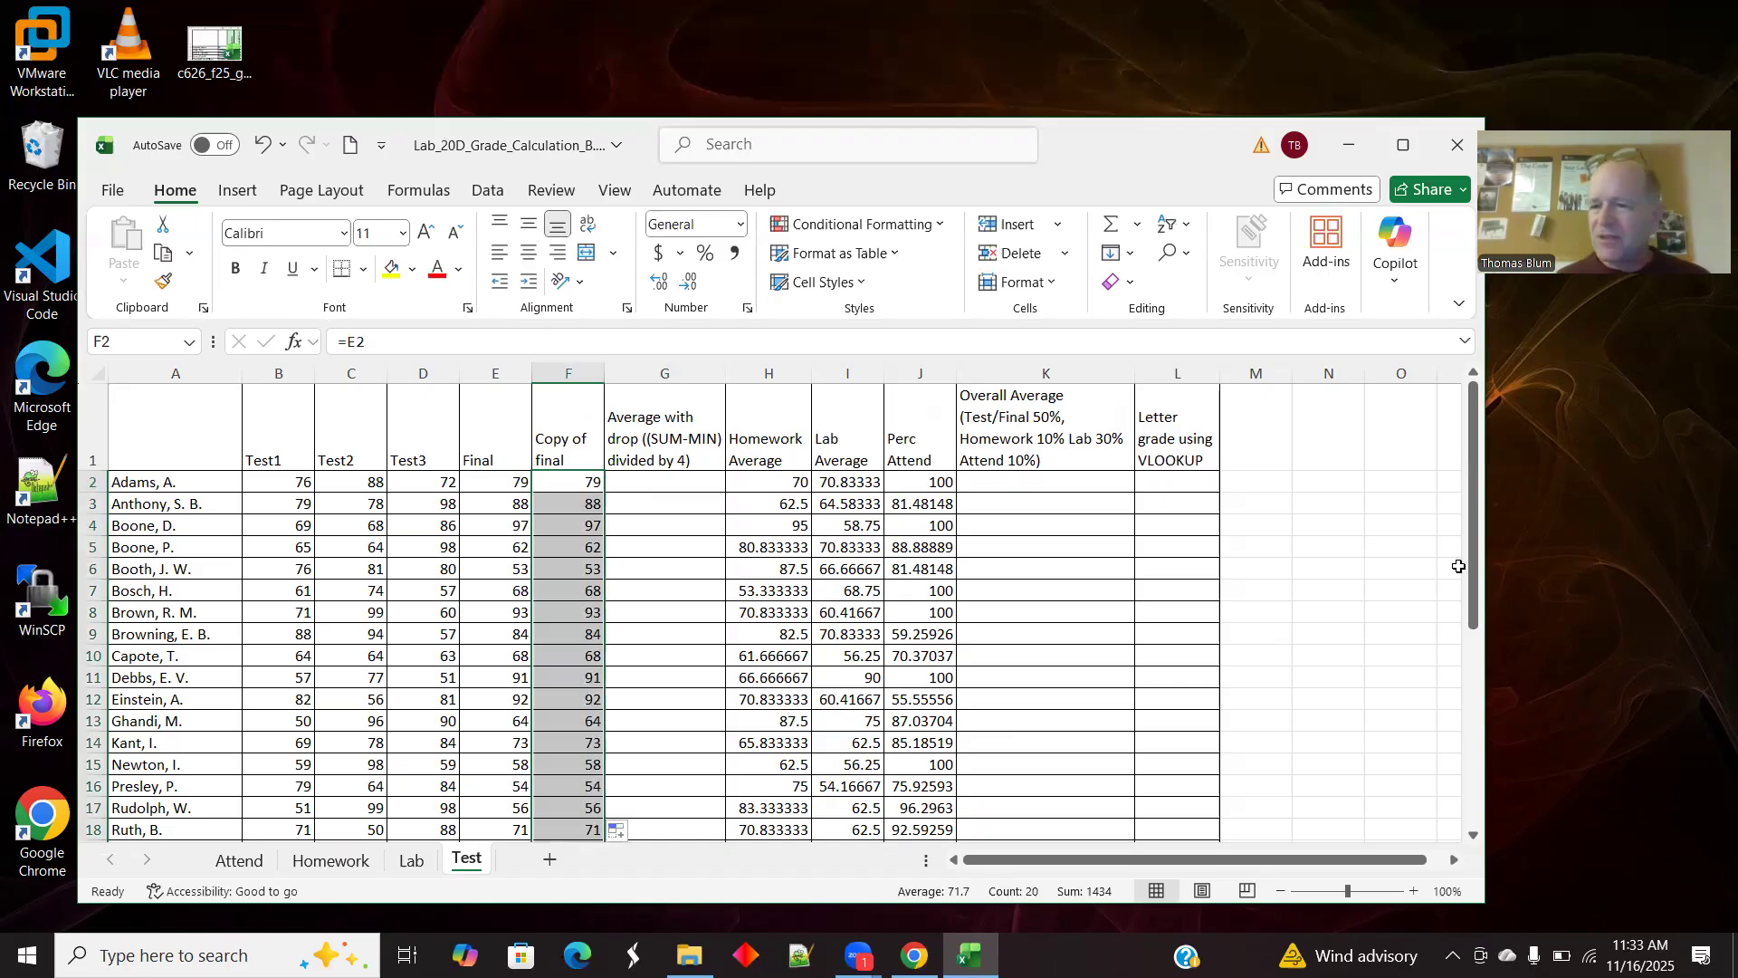
pyautogui.moveTo(1476, 512)
pyautogui.mouseDown()
pyautogui.moveTo(1477, 613)
pyautogui.moveTo(1476, 489)
pyautogui.mouseUp()
# Step: Enter =(SUM(B2:F2)-MIN(B2:F2))/4 in G2 to average the first student's tests with the lowest score dropped
pyautogui.click(659, 486)
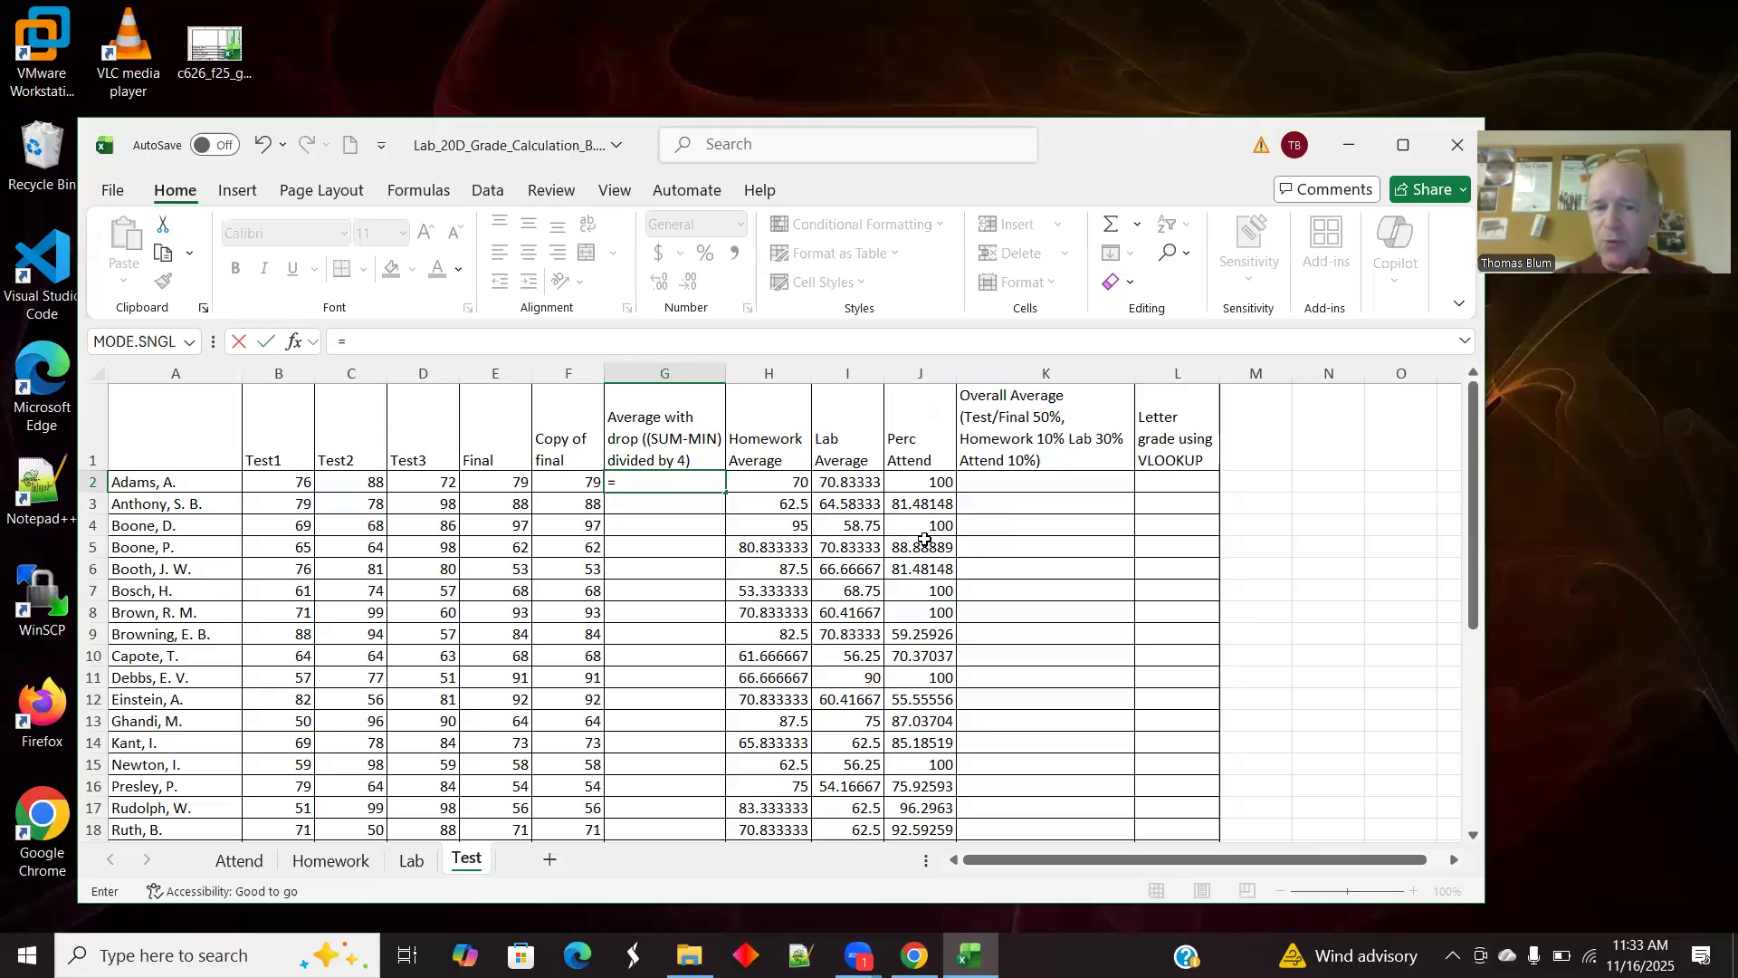
pyautogui.write('(sum(')
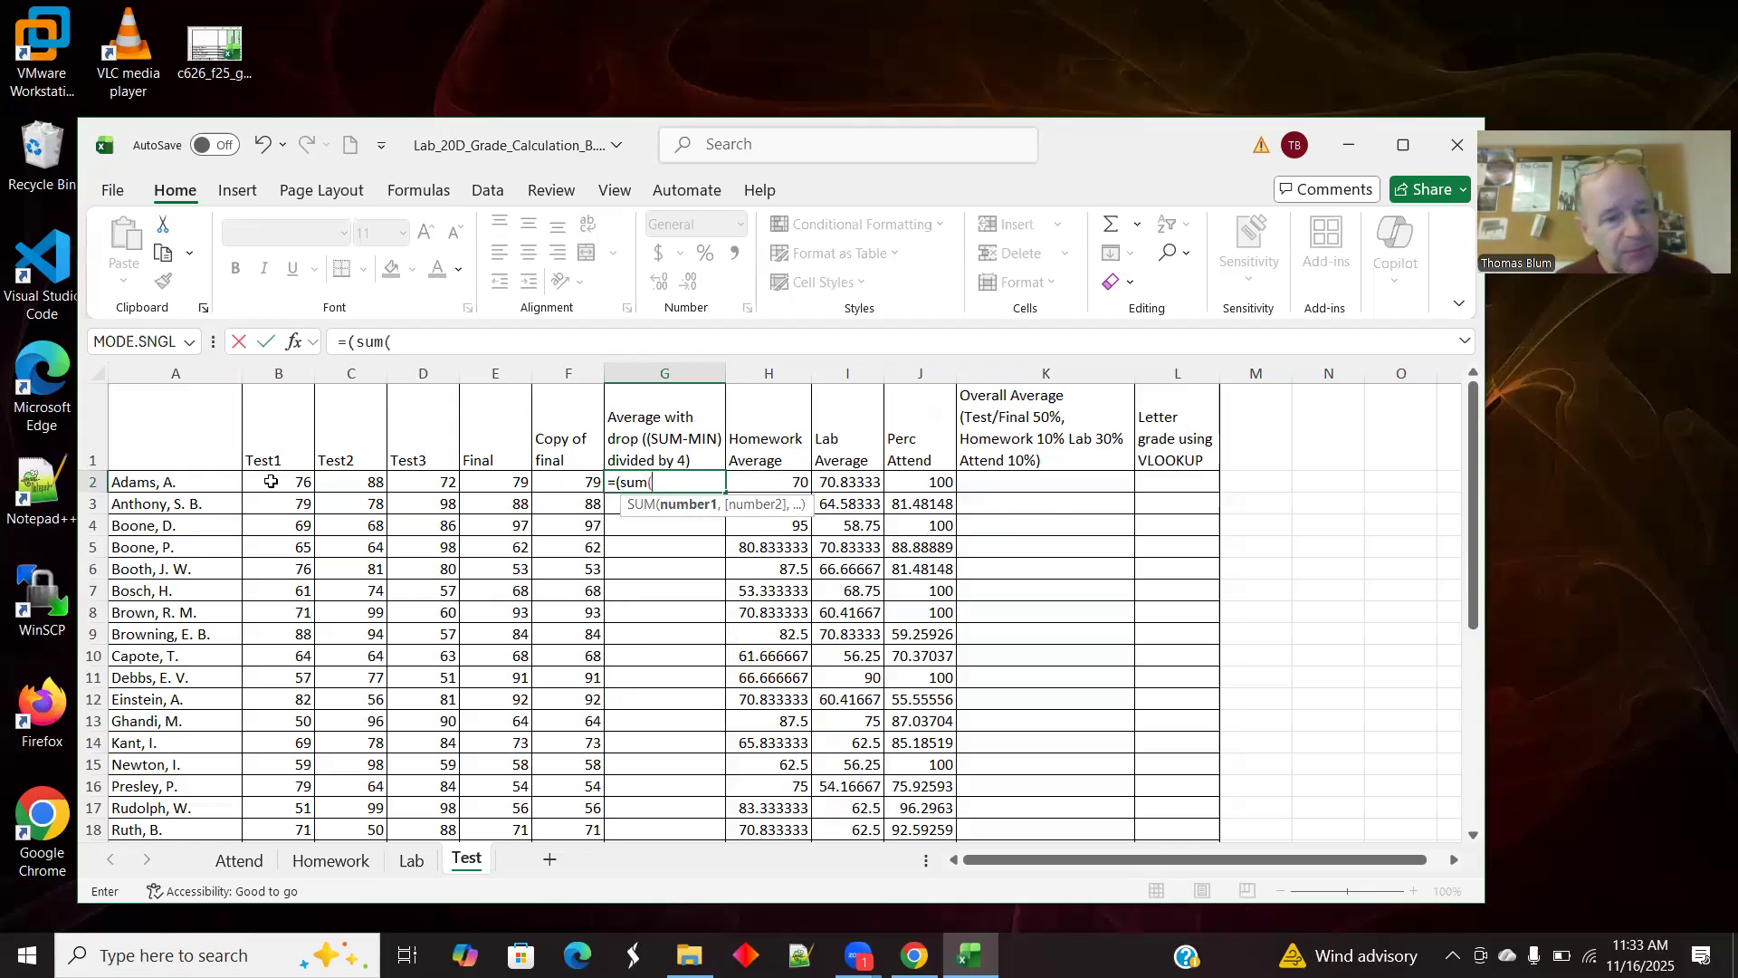
pyautogui.moveTo(272, 481); pyautogui.dragTo(596, 472)
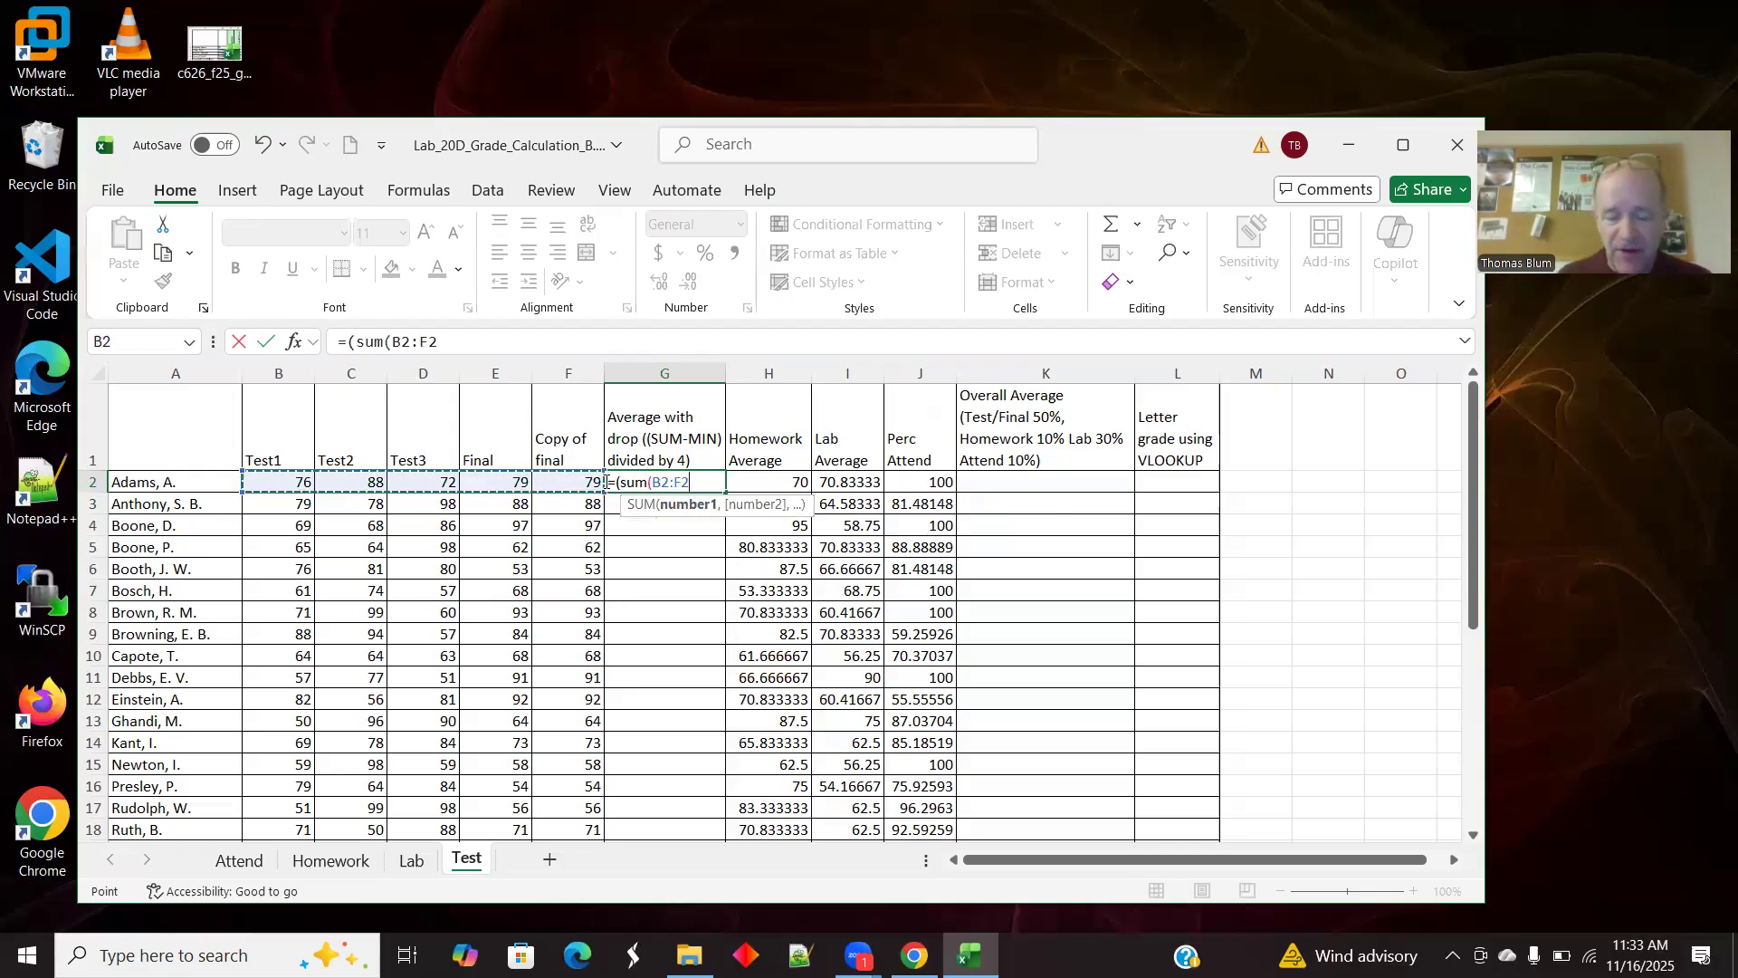
pyautogui.write(')-min(')
pyautogui.moveTo(278, 478); pyautogui.dragTo(575, 480)
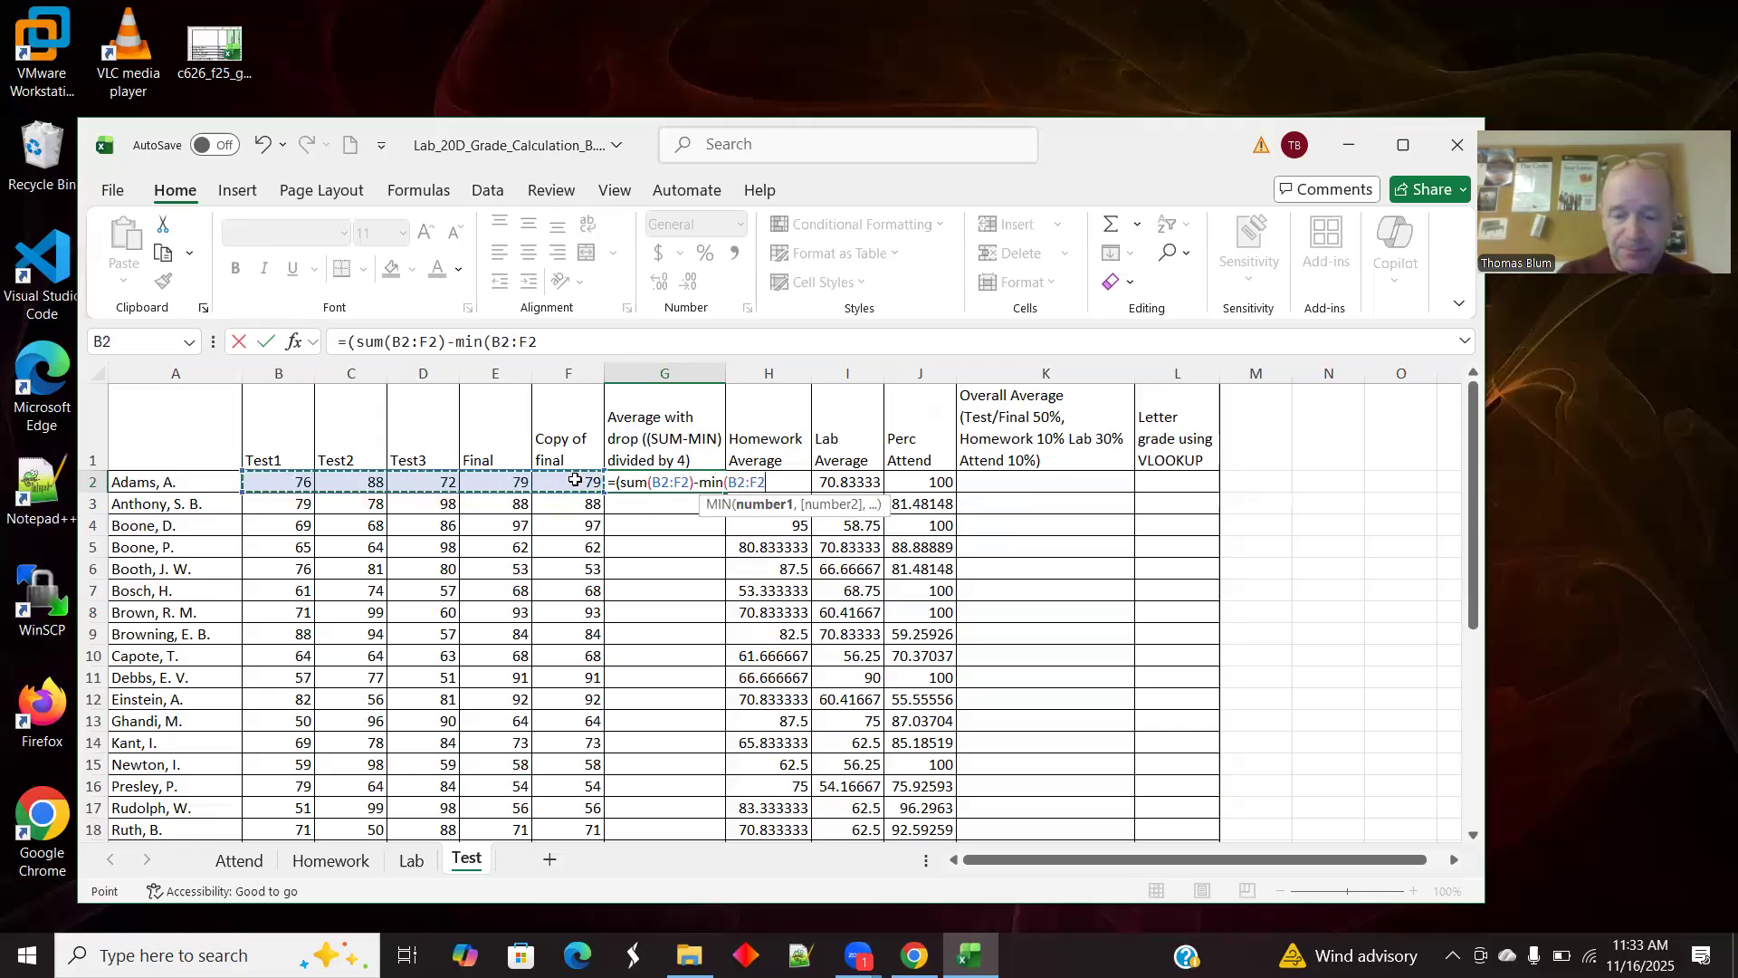
pyautogui.write('))')
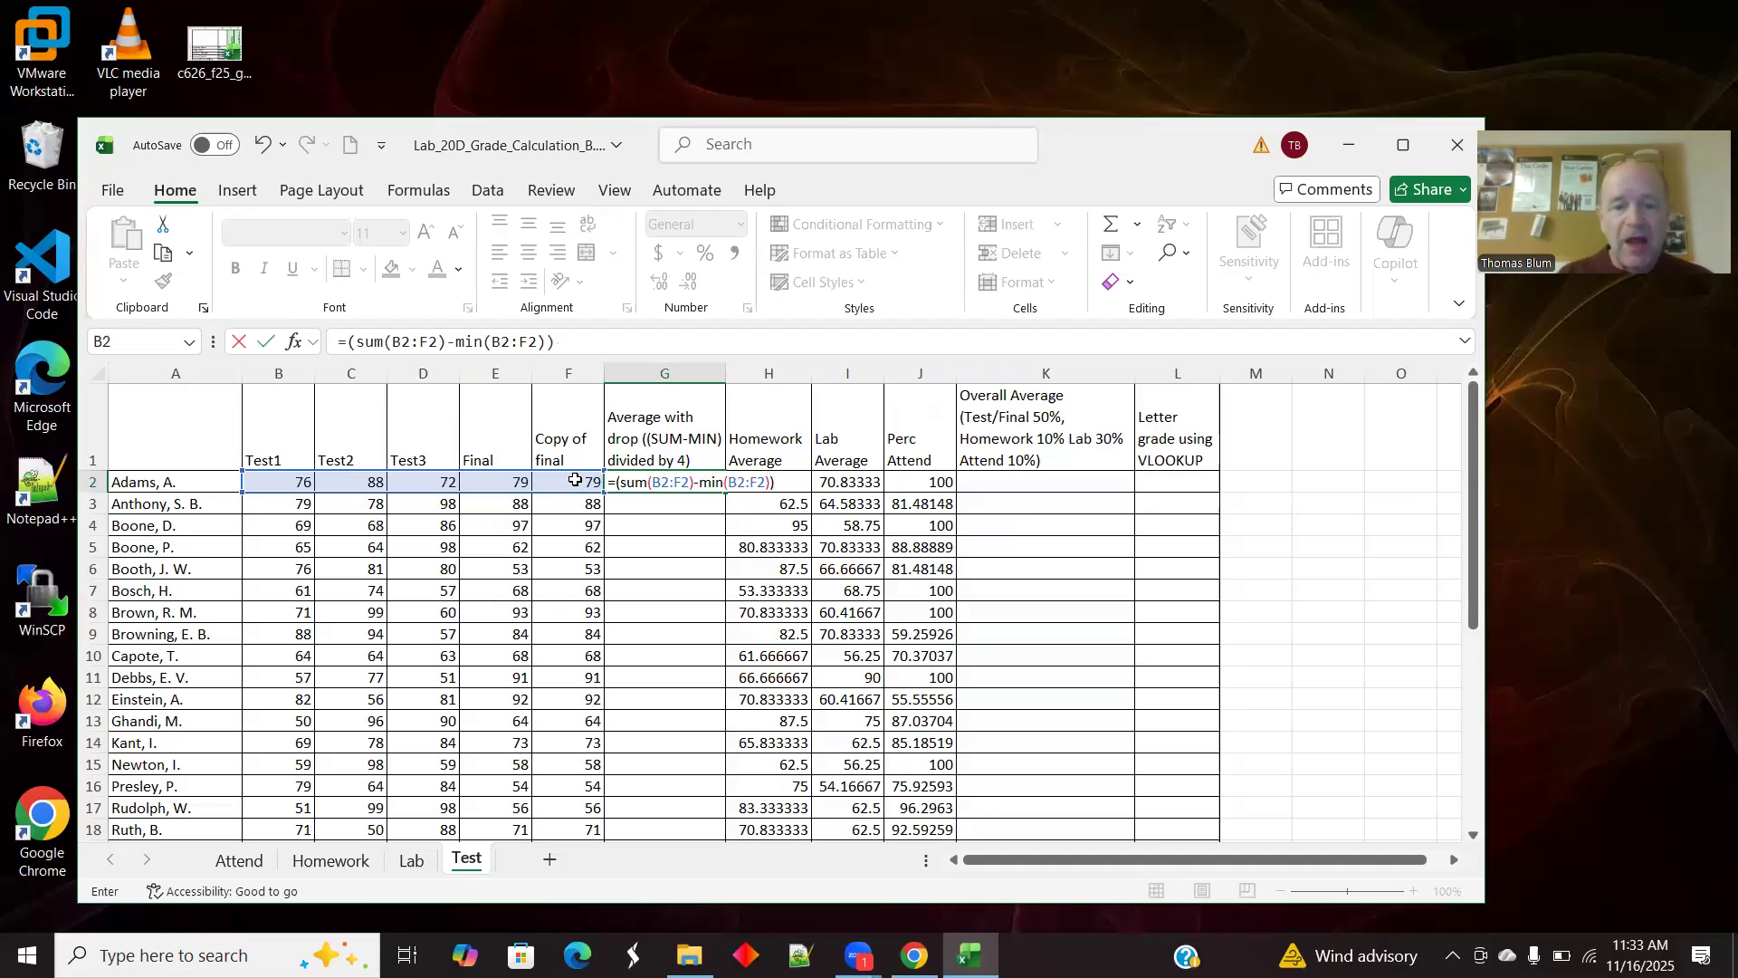
pyautogui.write('/')
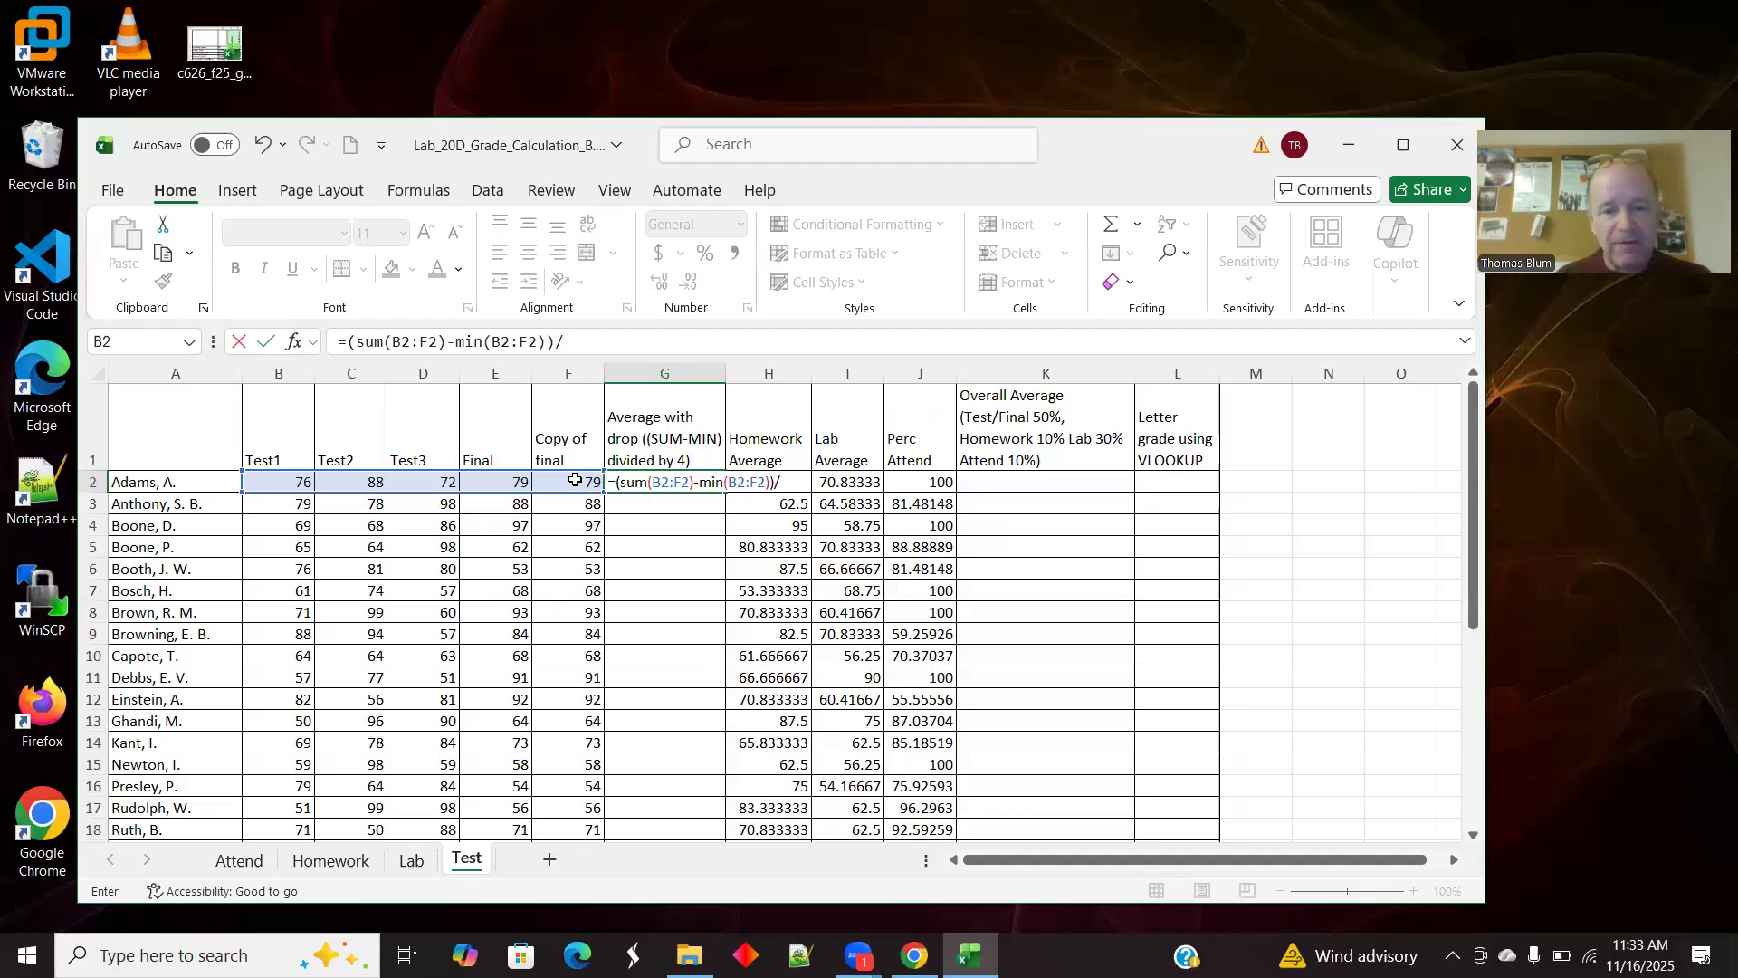
pyautogui.write('4')
pyautogui.press('Tab')
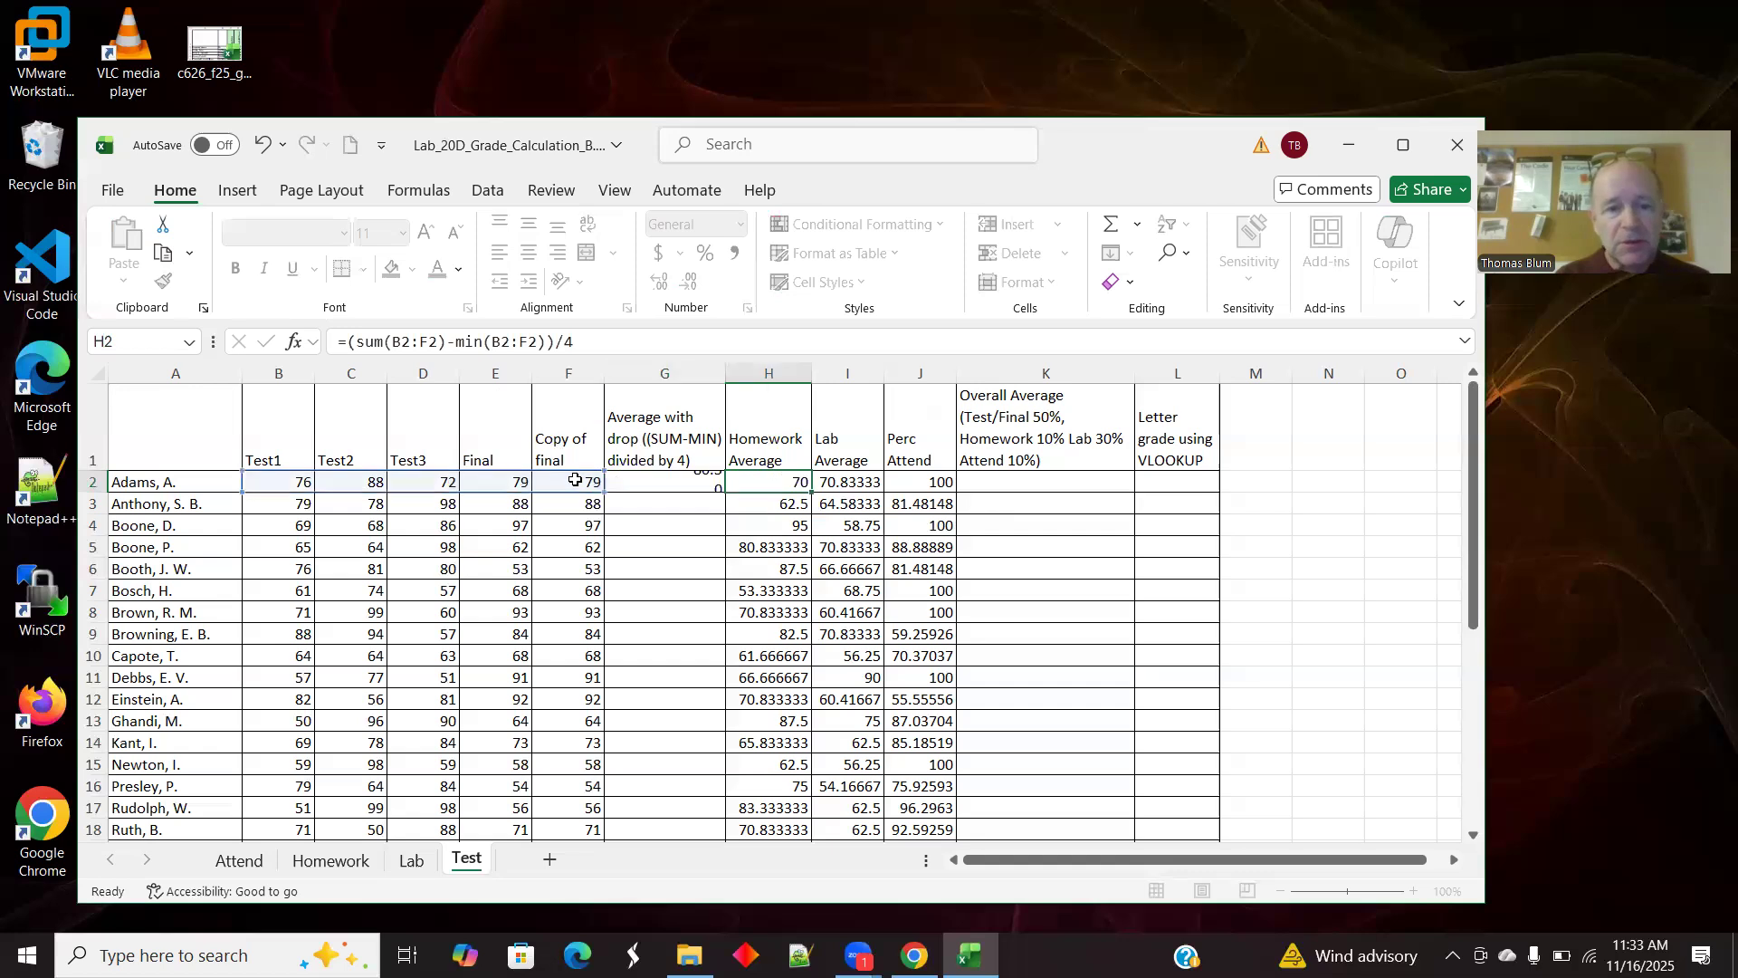
pyautogui.click(649, 477)
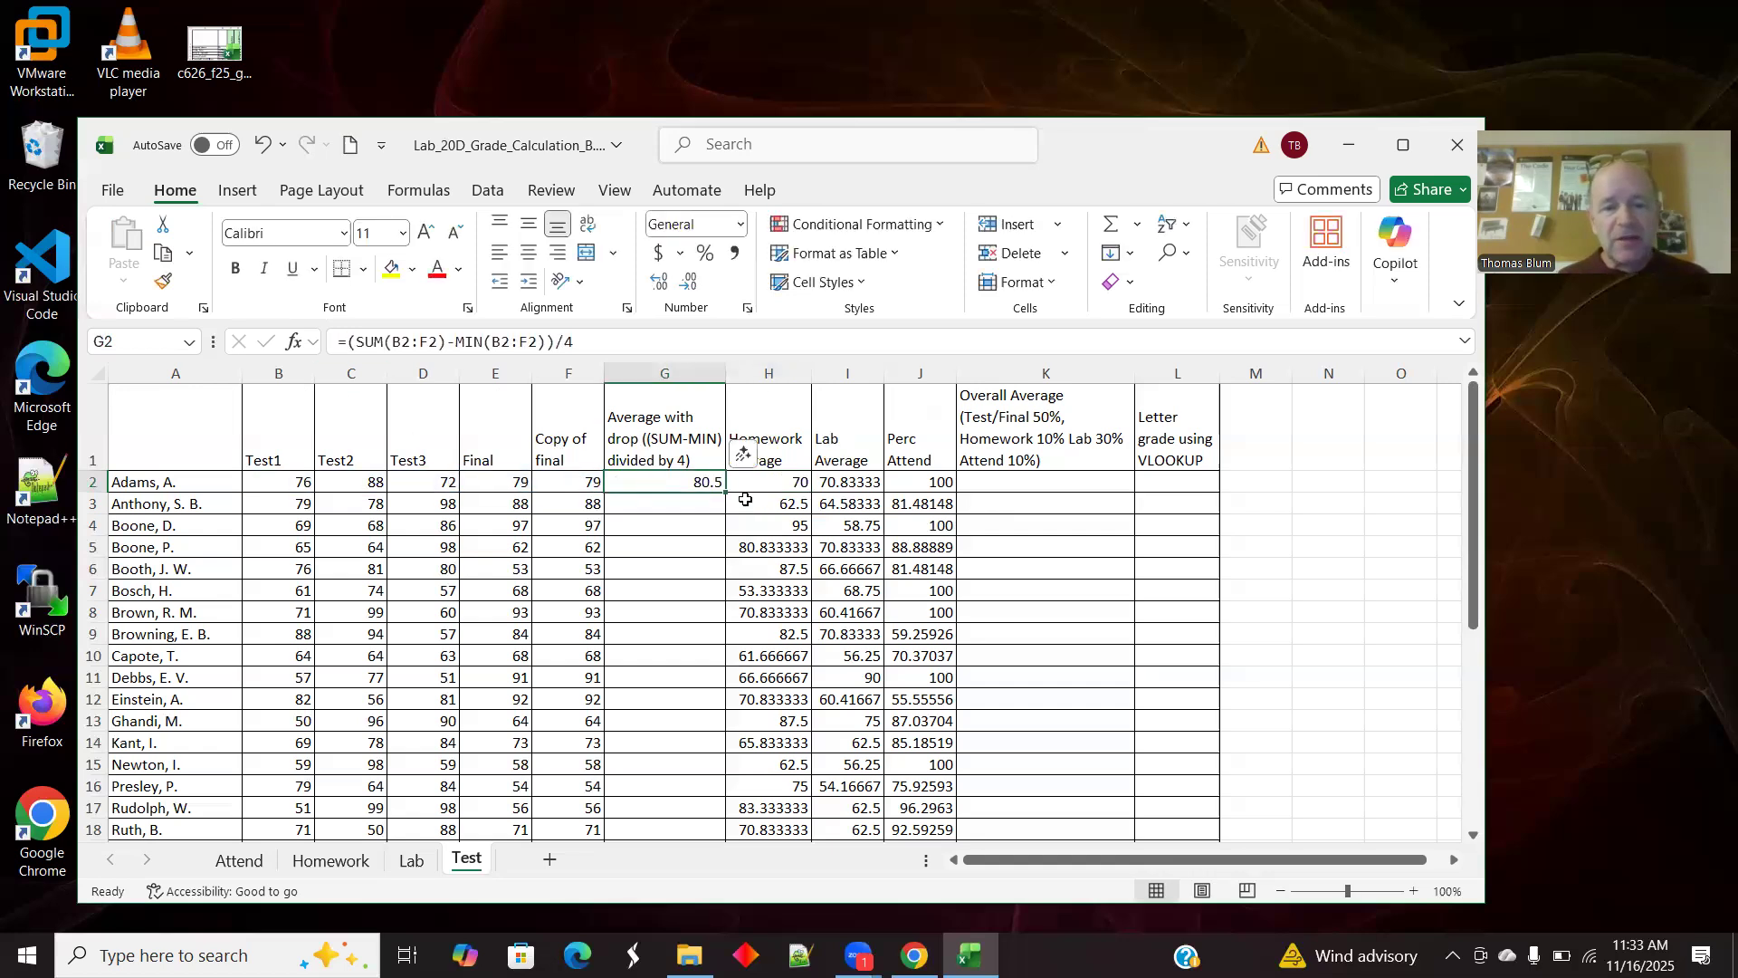
# Step: Fill the drop-lowest test average formula from G2 down to G21 for all students
pyautogui.doubleClick(725, 491)
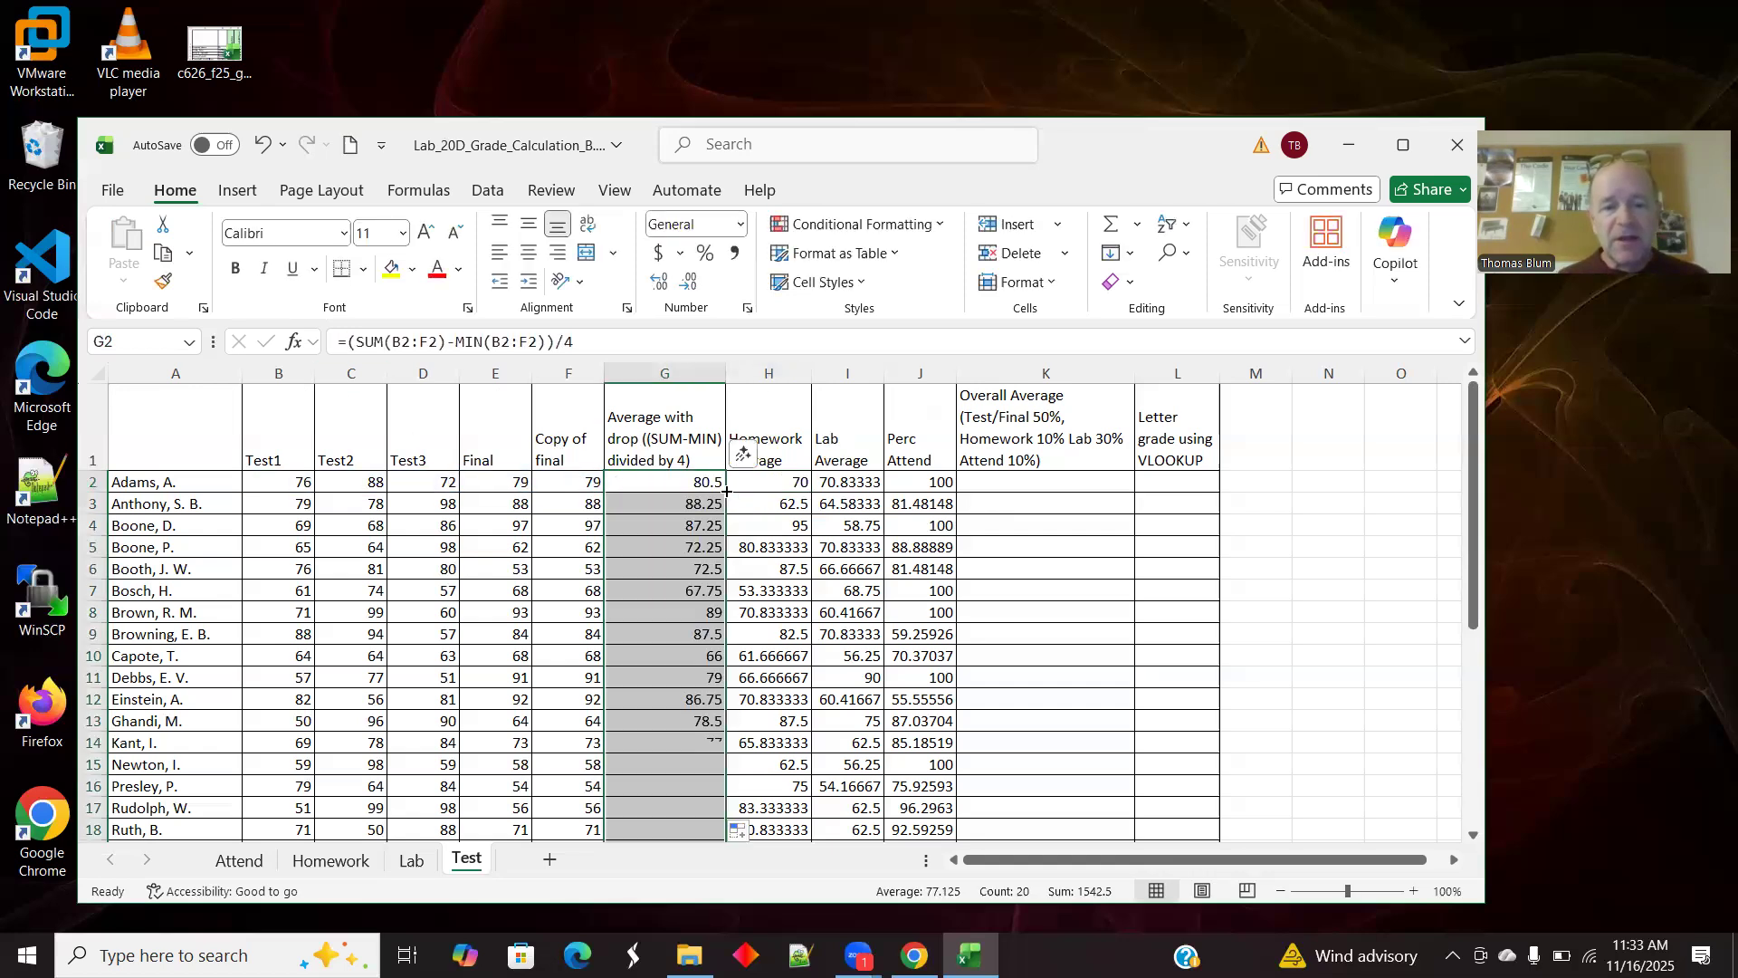
pyautogui.click(674, 485)
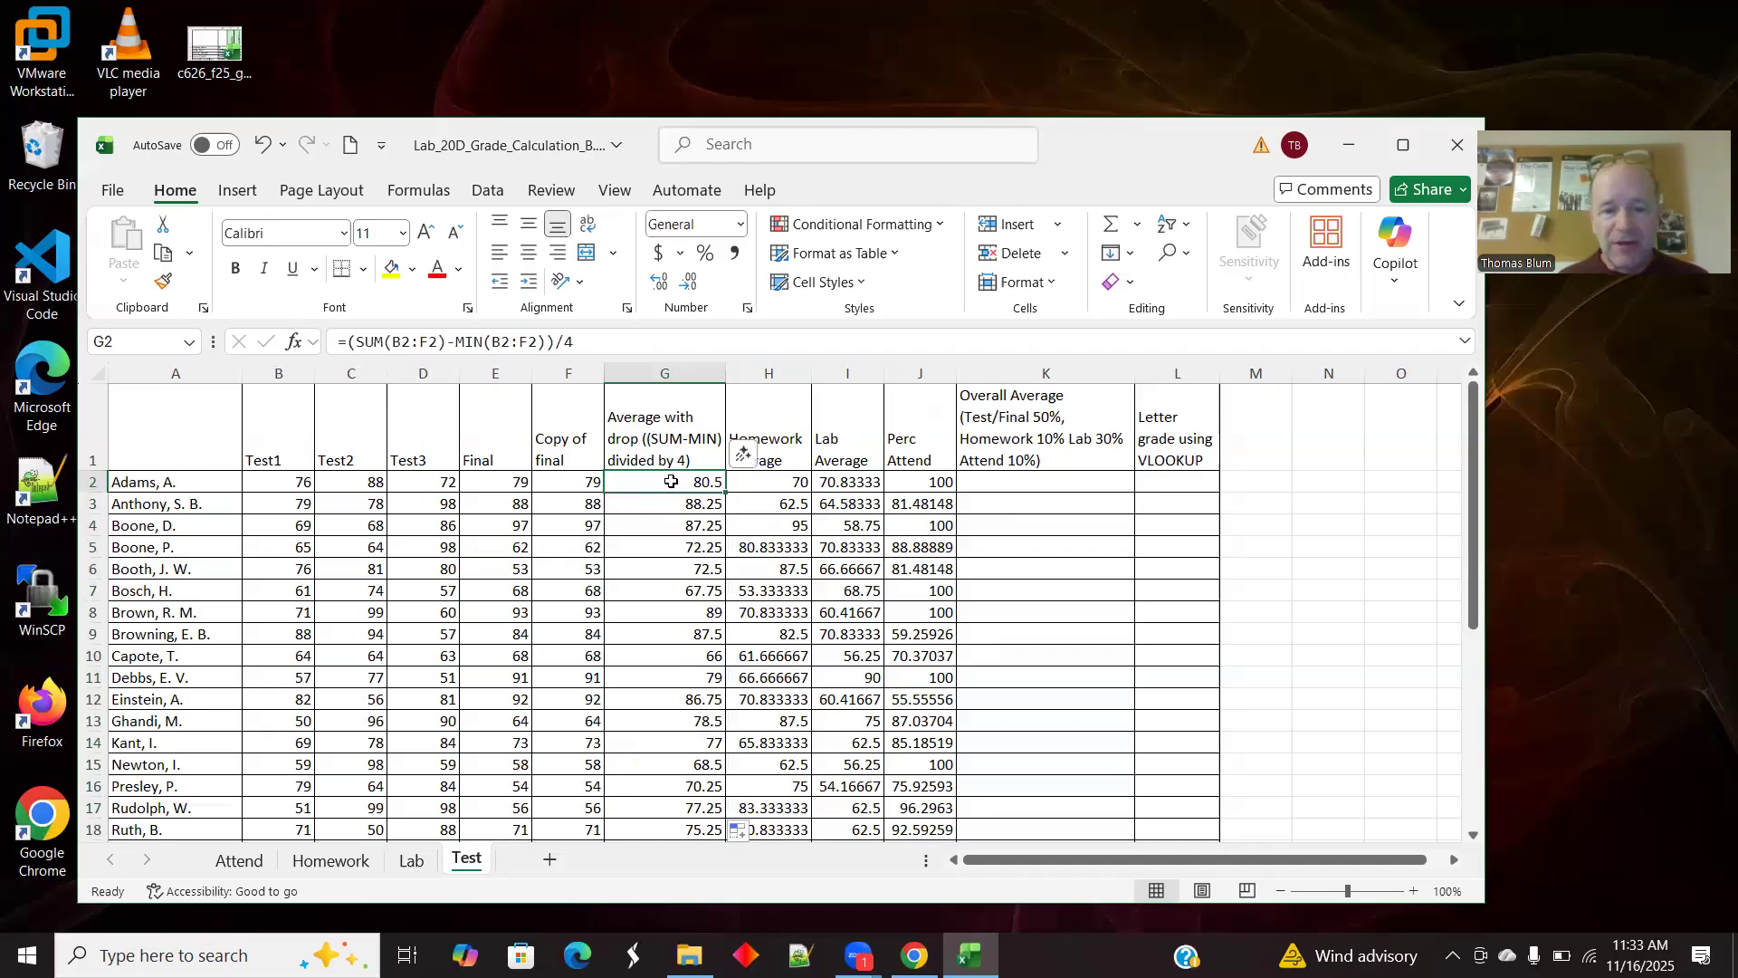
pyautogui.click(758, 482)
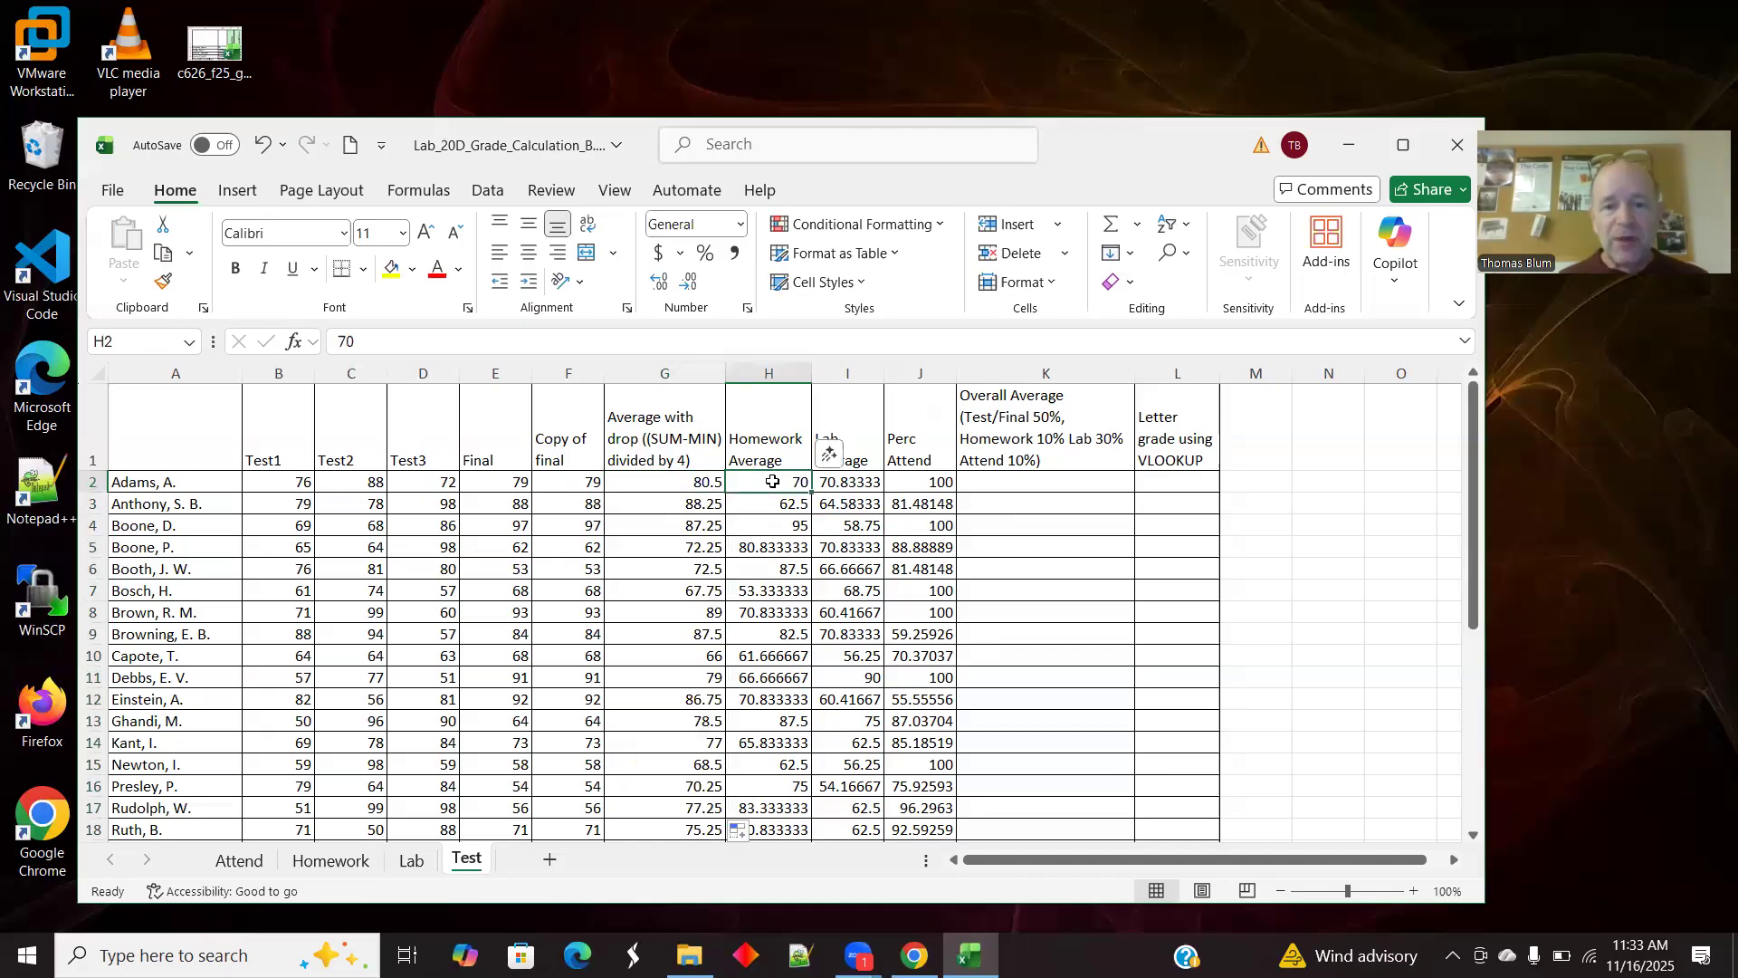
pyautogui.press('Right')
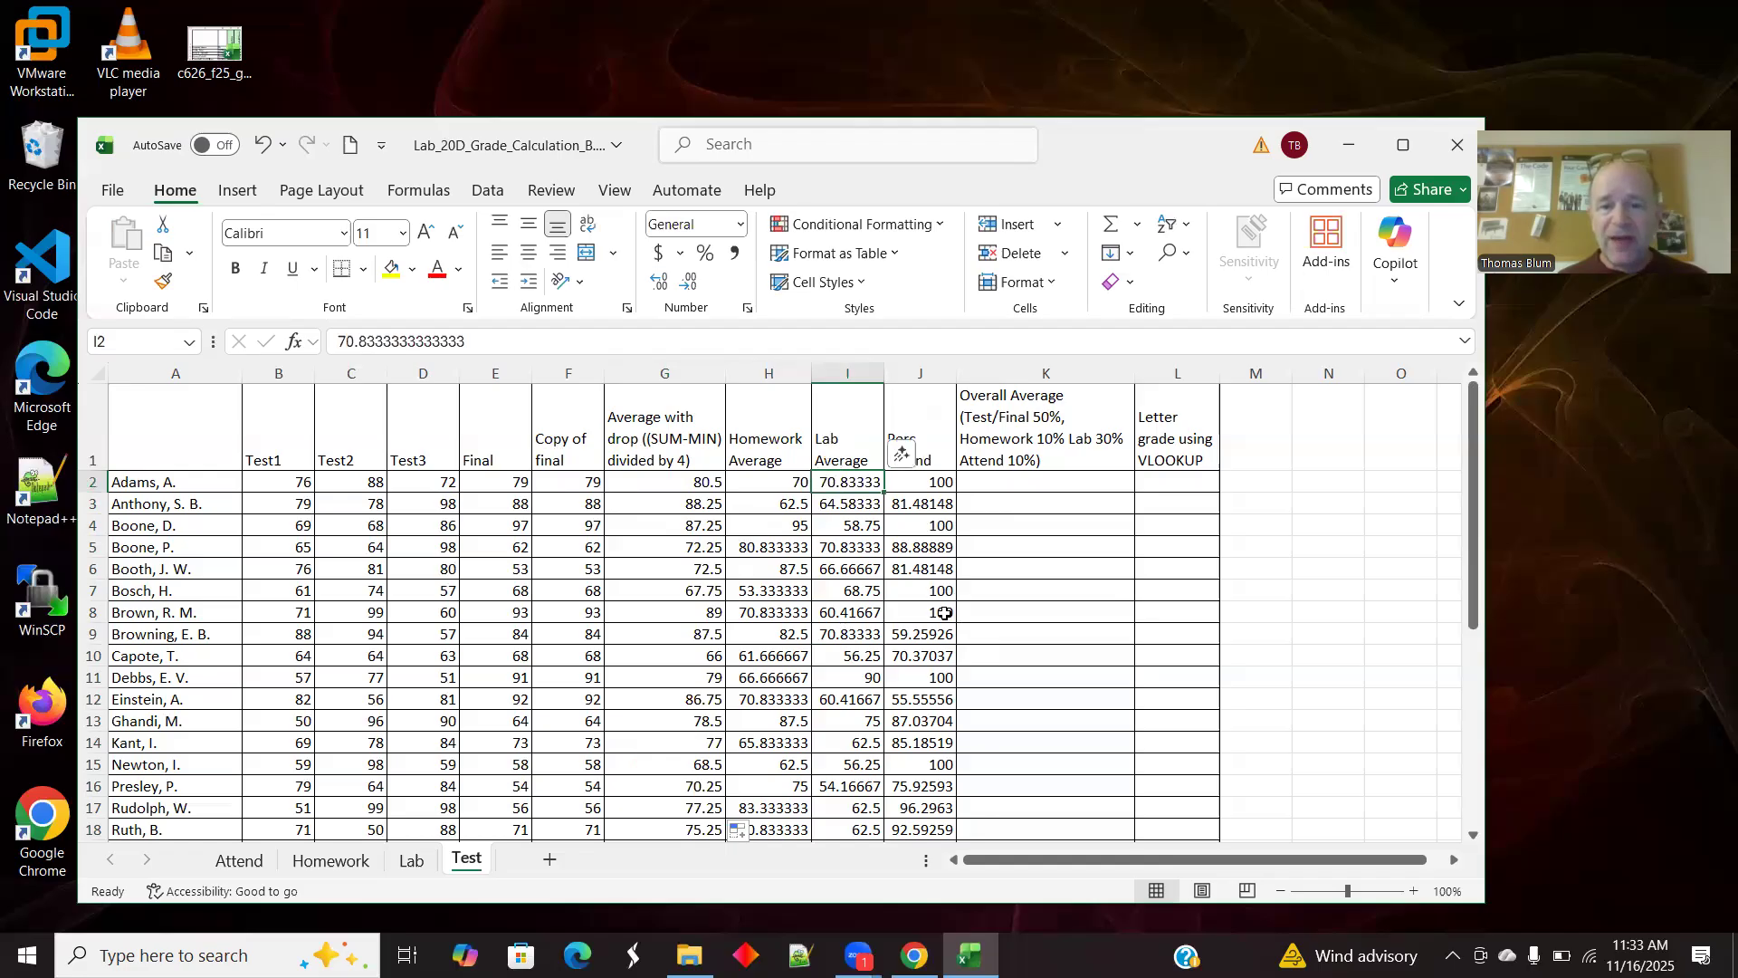
pyautogui.click(920, 485)
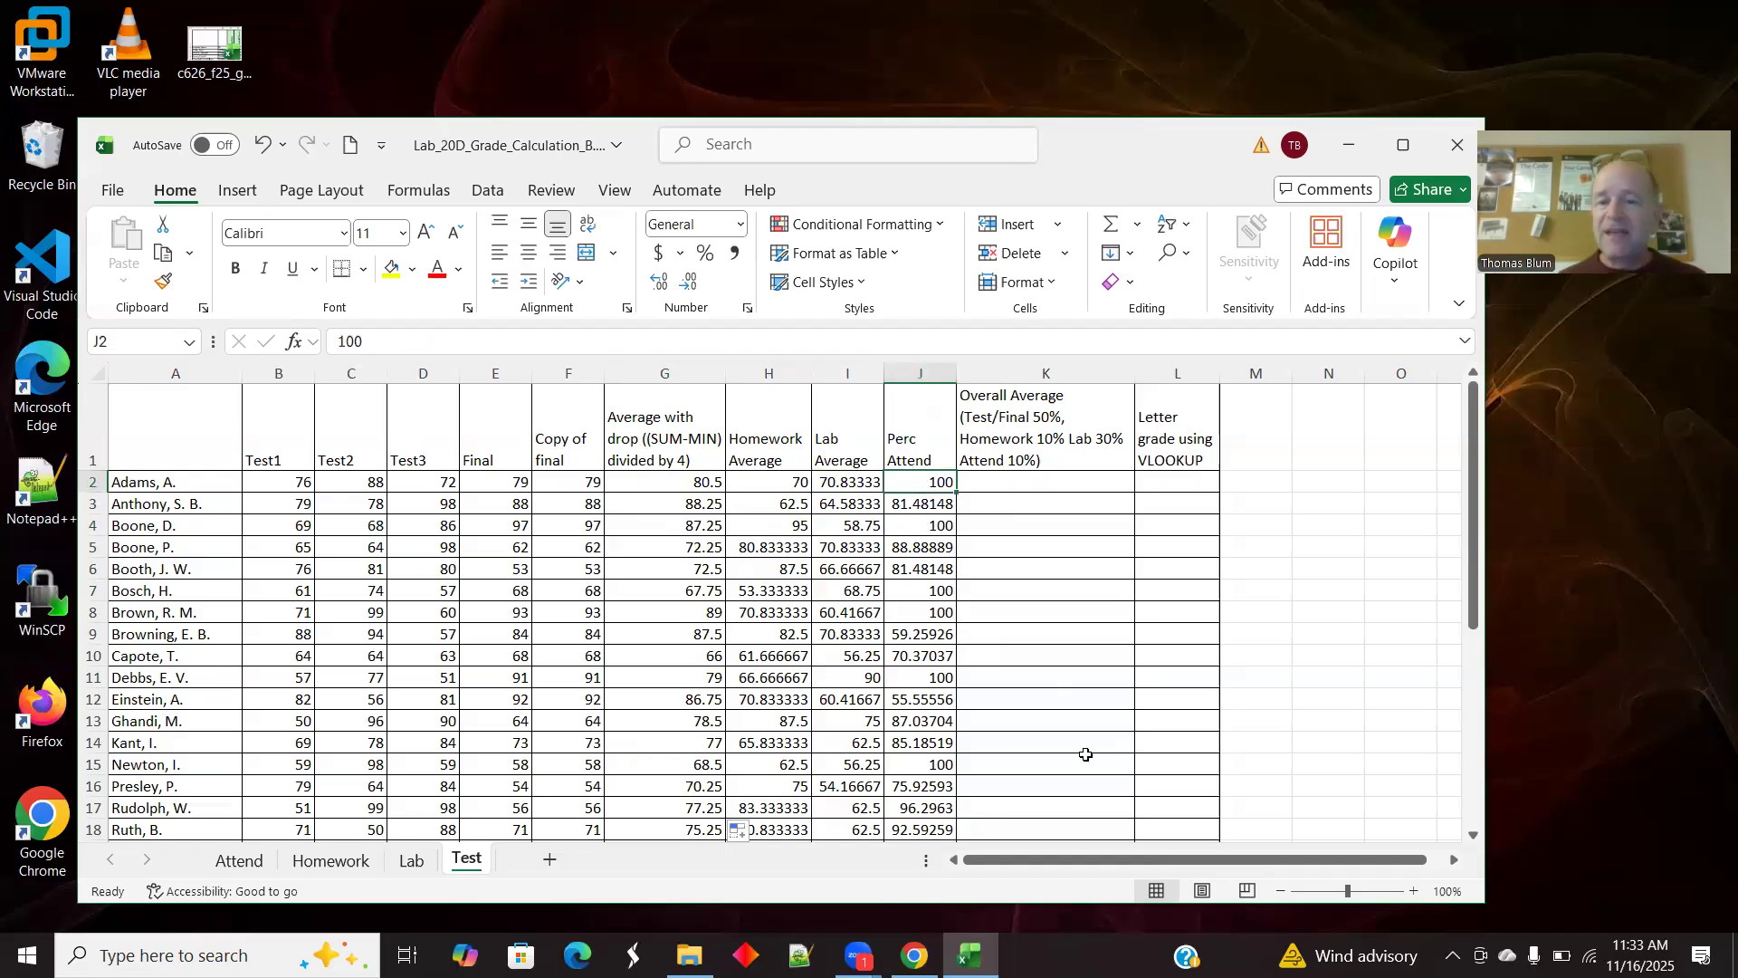
# Step: Enter =0.5*G2+0.1*H2+0.3*I2+0.1*J2 in K2 to compute the first student's weighted overall average
pyautogui.click(1001, 480)
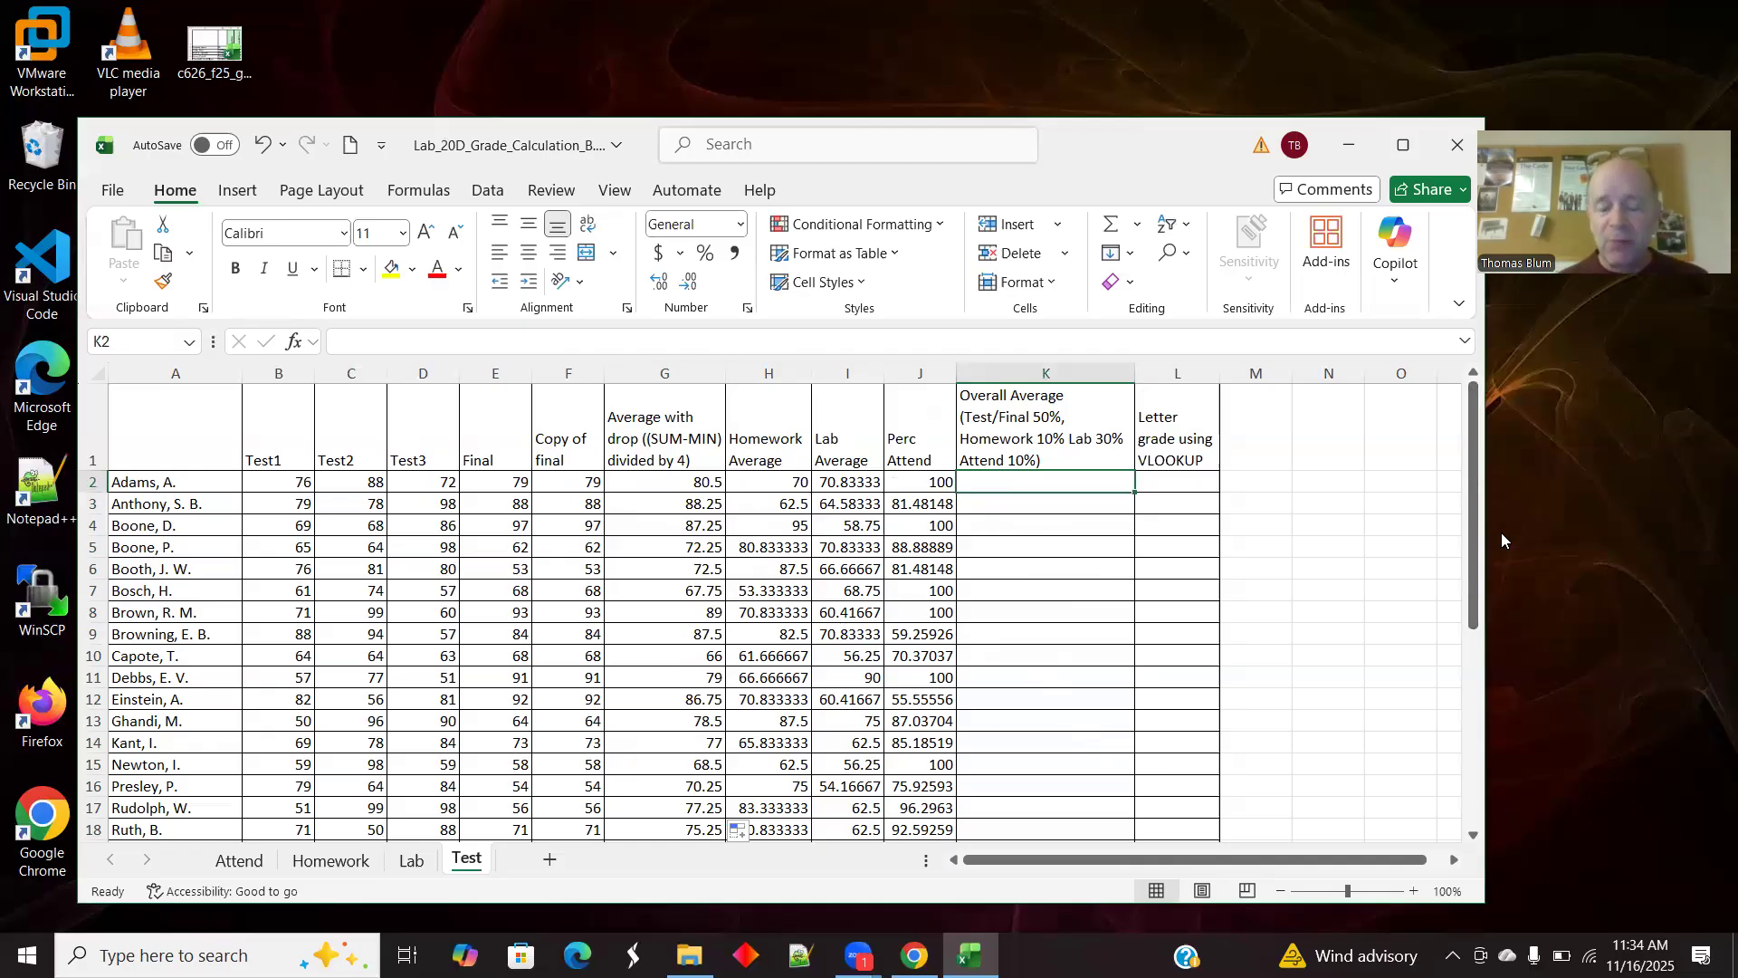
pyautogui.write('=')
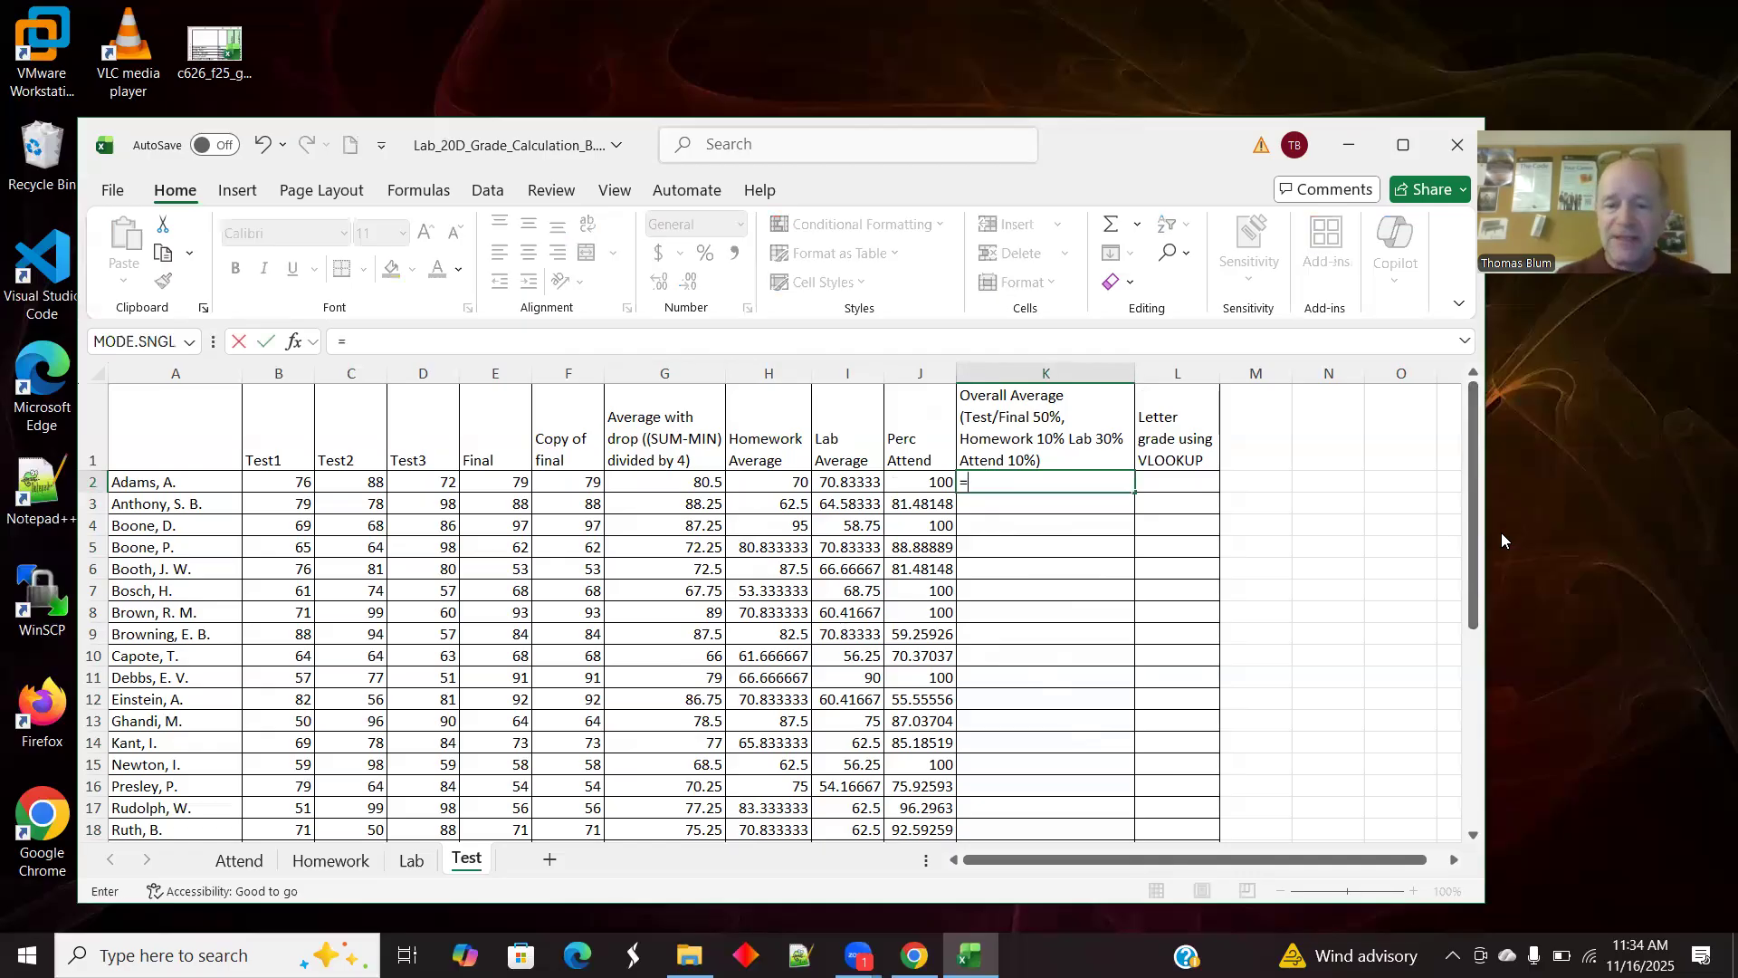
pyautogui.write('0.5*')
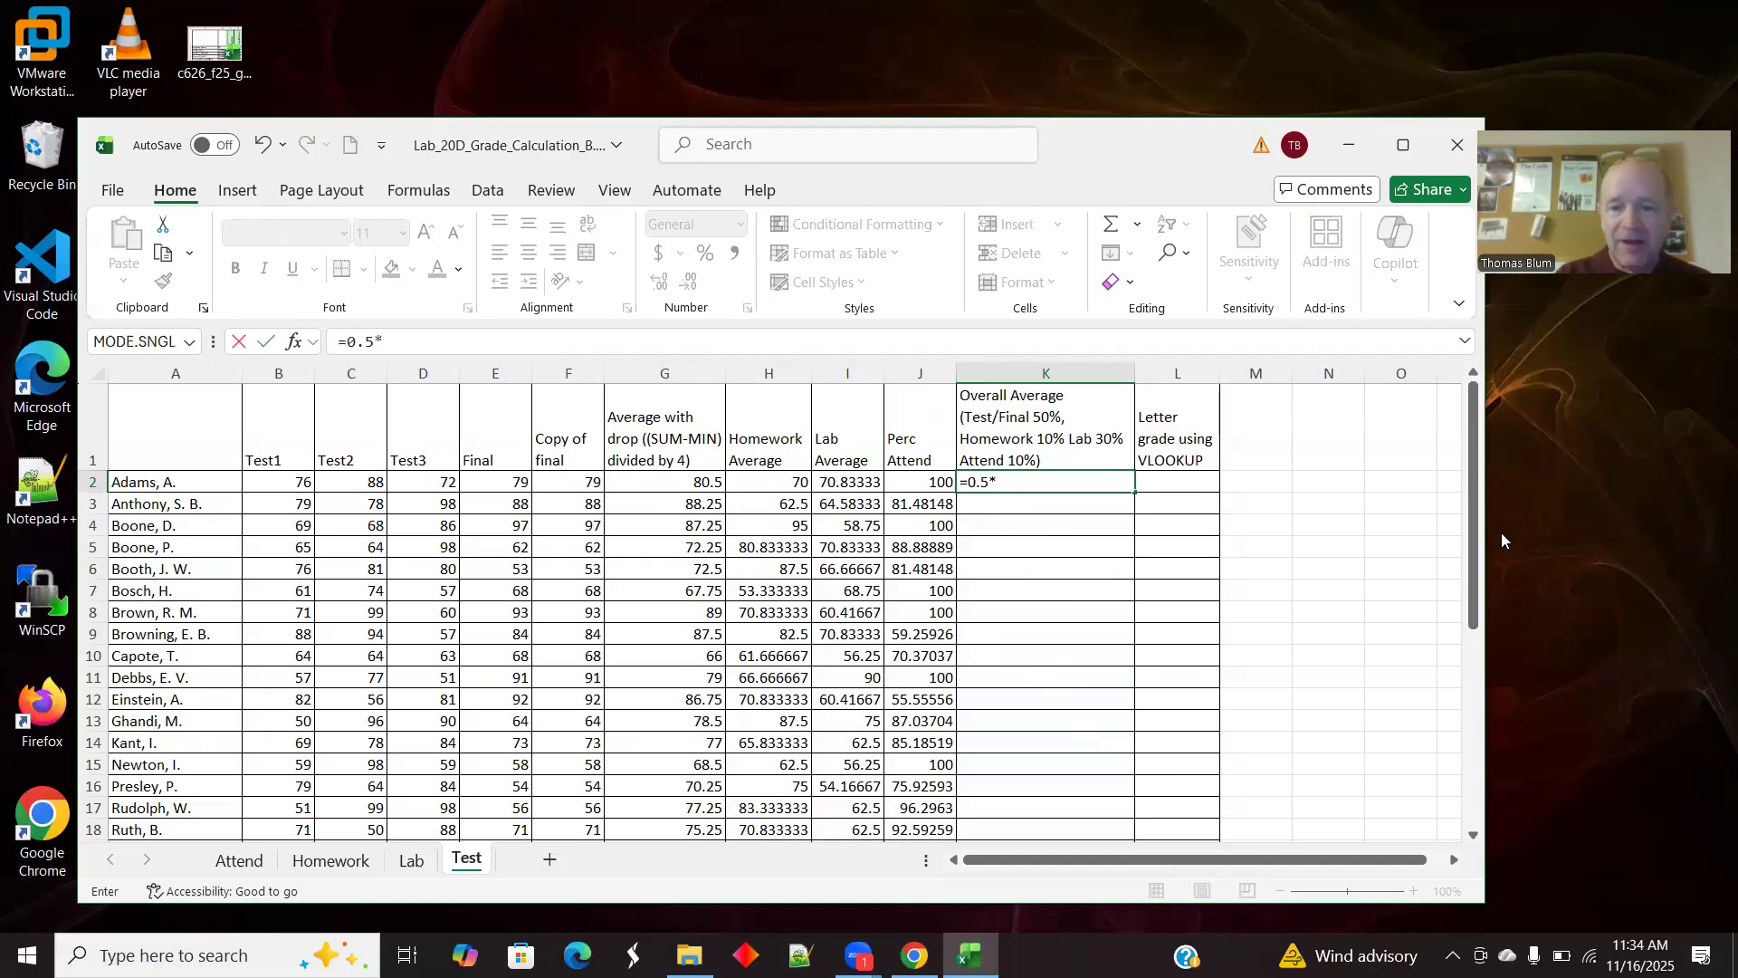
pyautogui.click(651, 484)
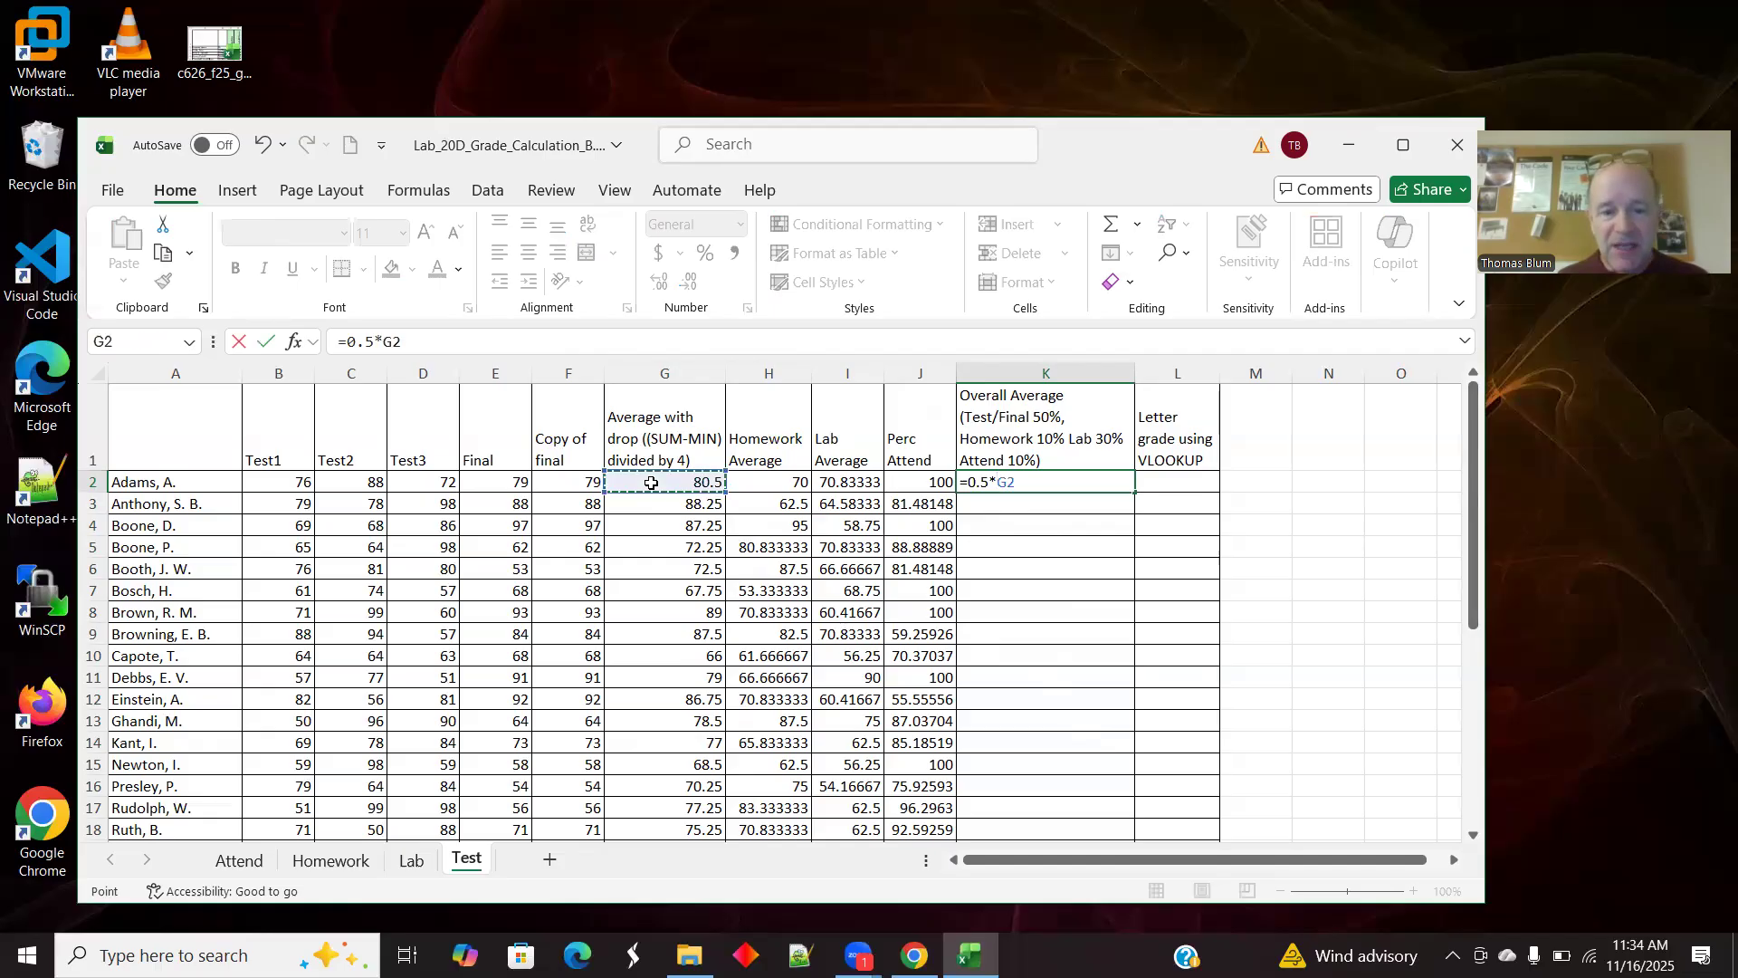
pyautogui.write('+')
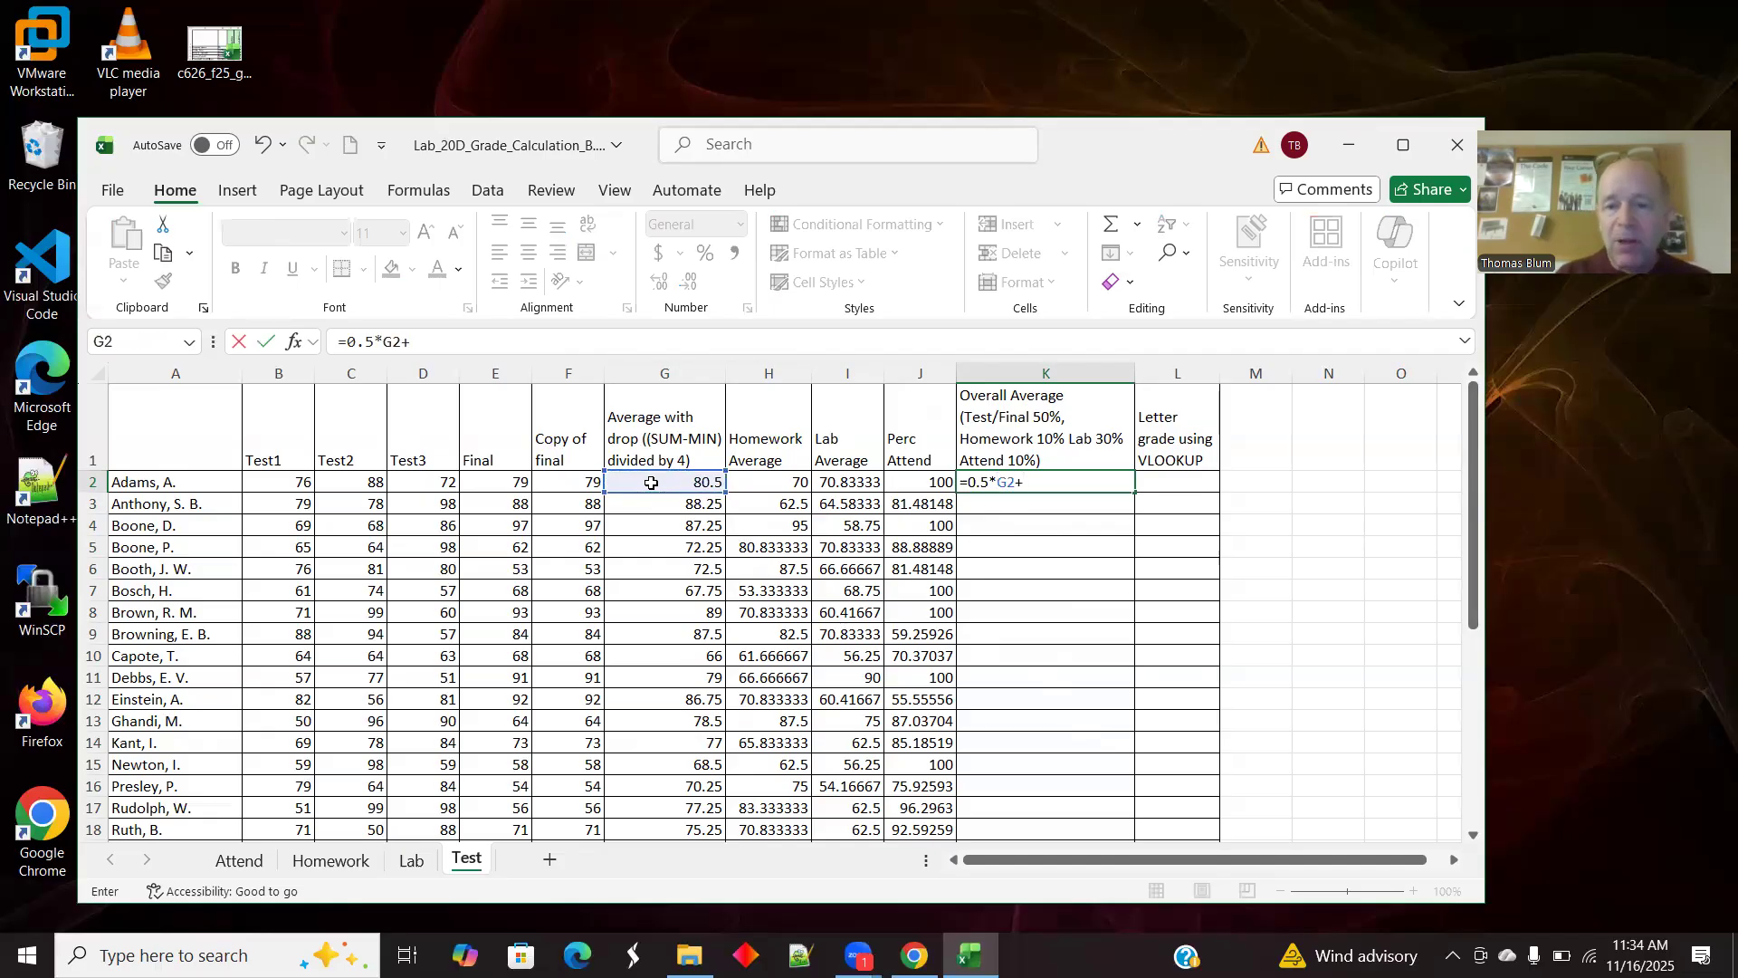
pyautogui.write('0.1*')
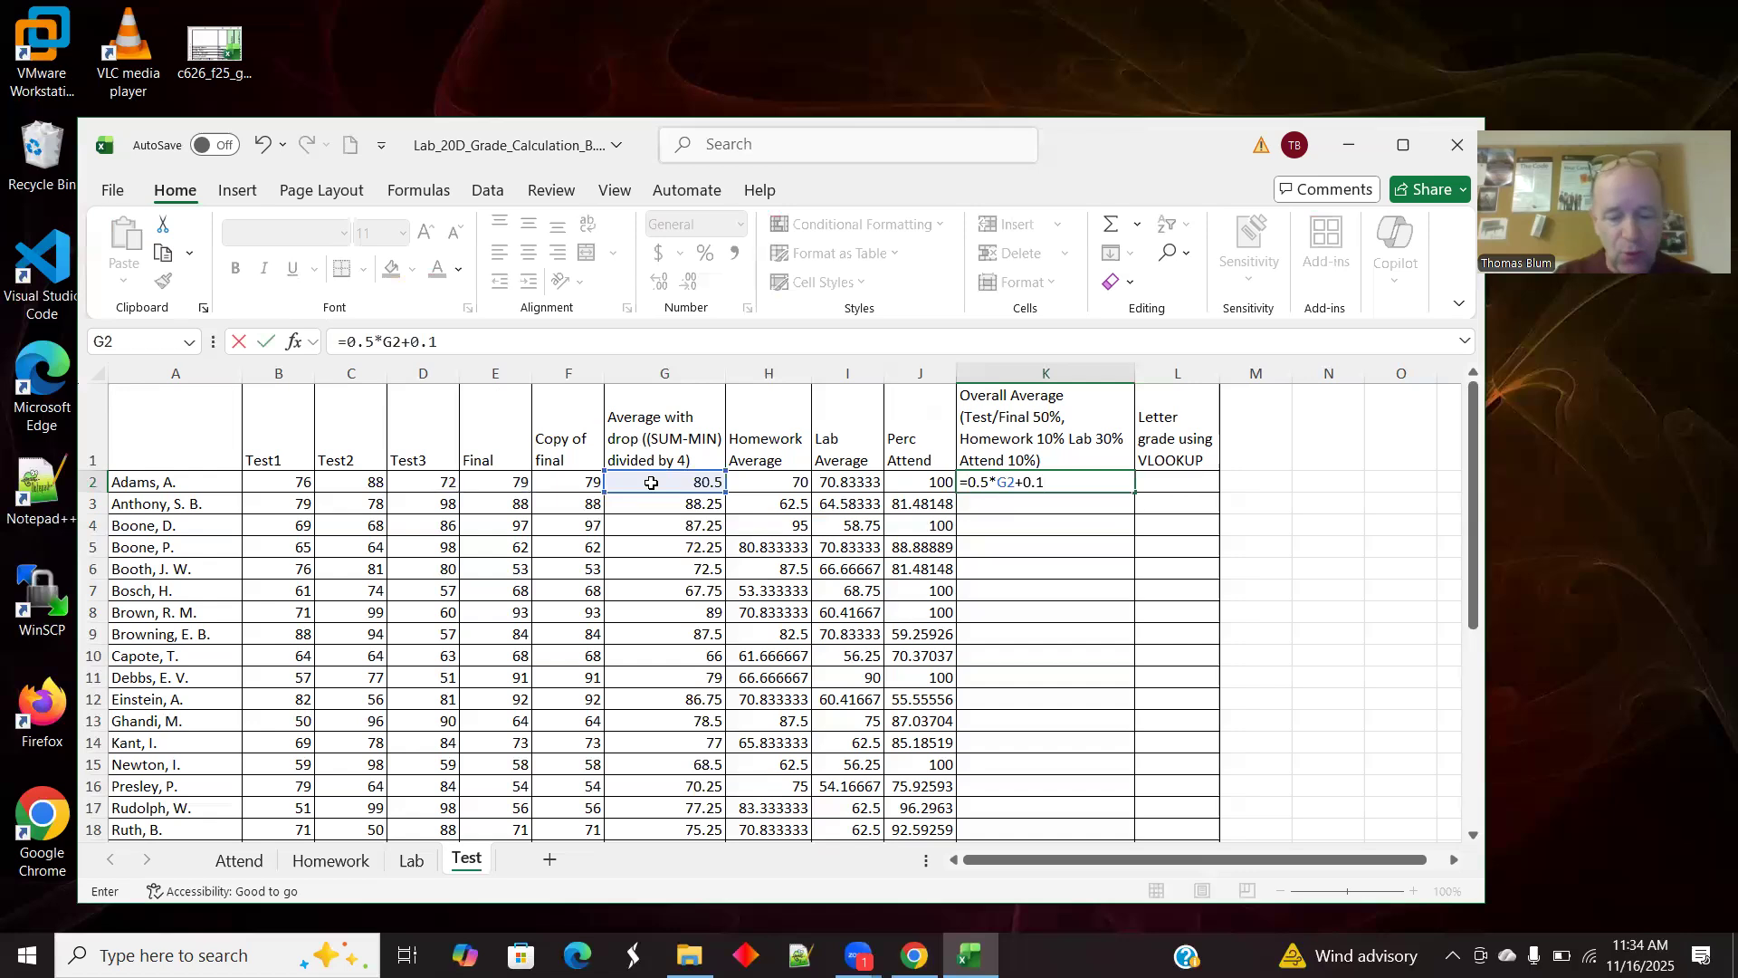
pyautogui.click(752, 481)
pyautogui.write('+')
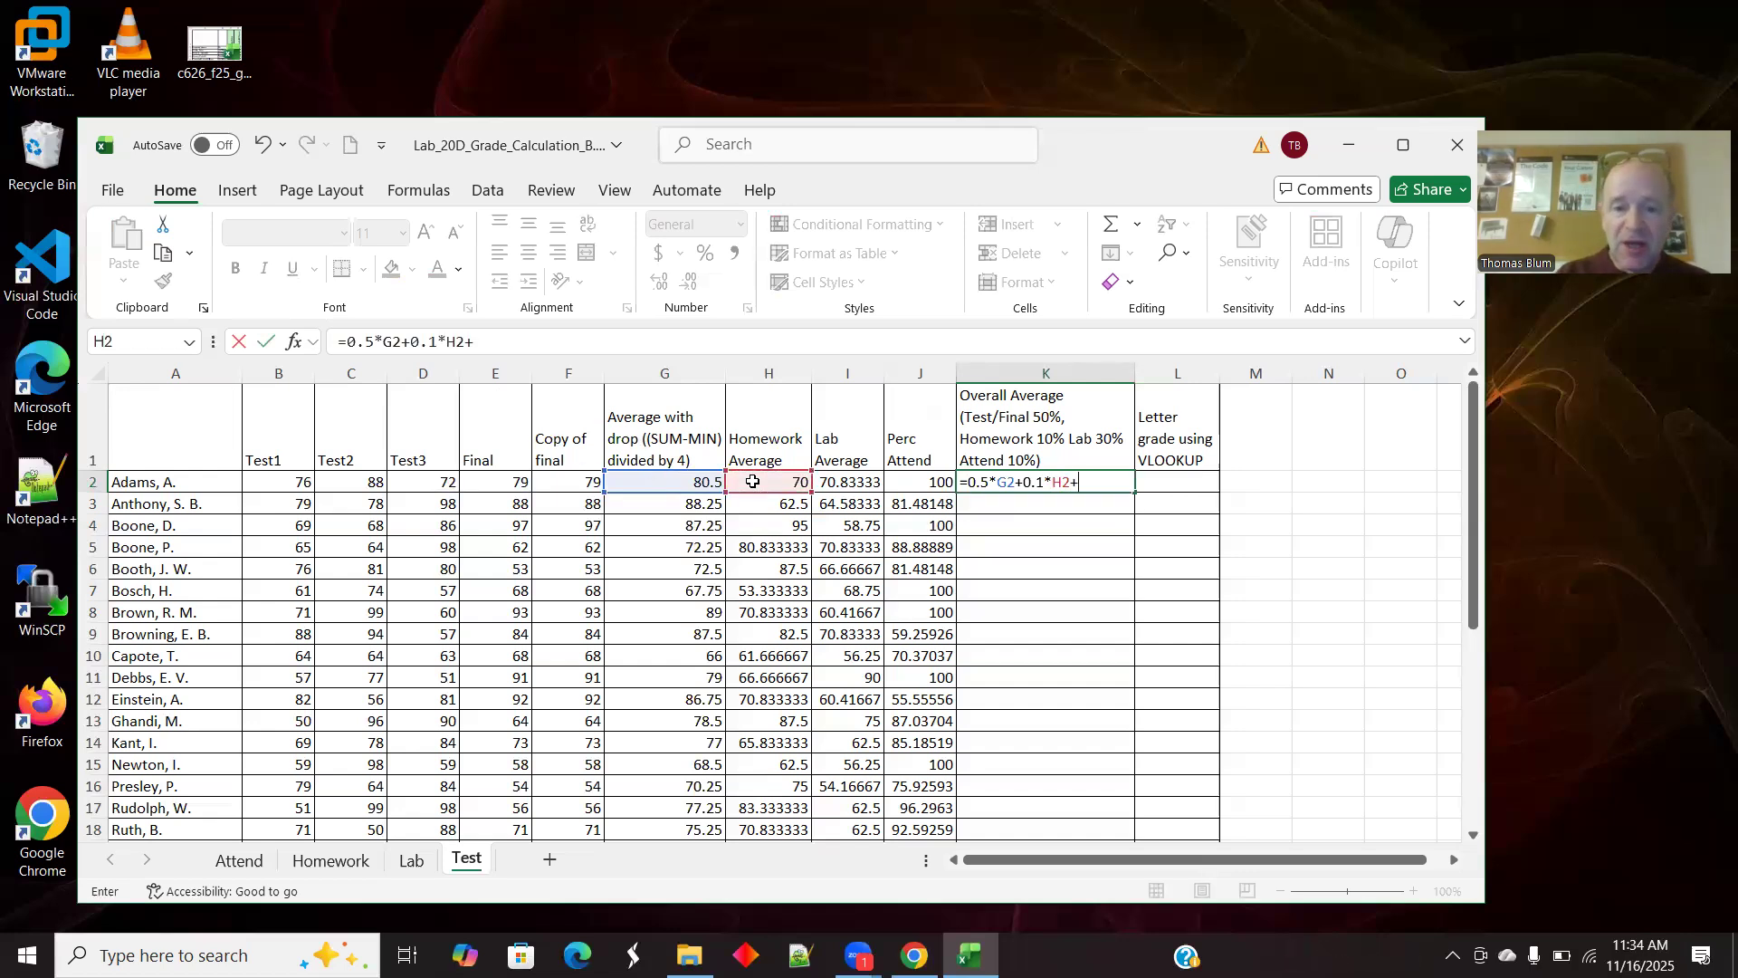
pyautogui.write('0.3*')
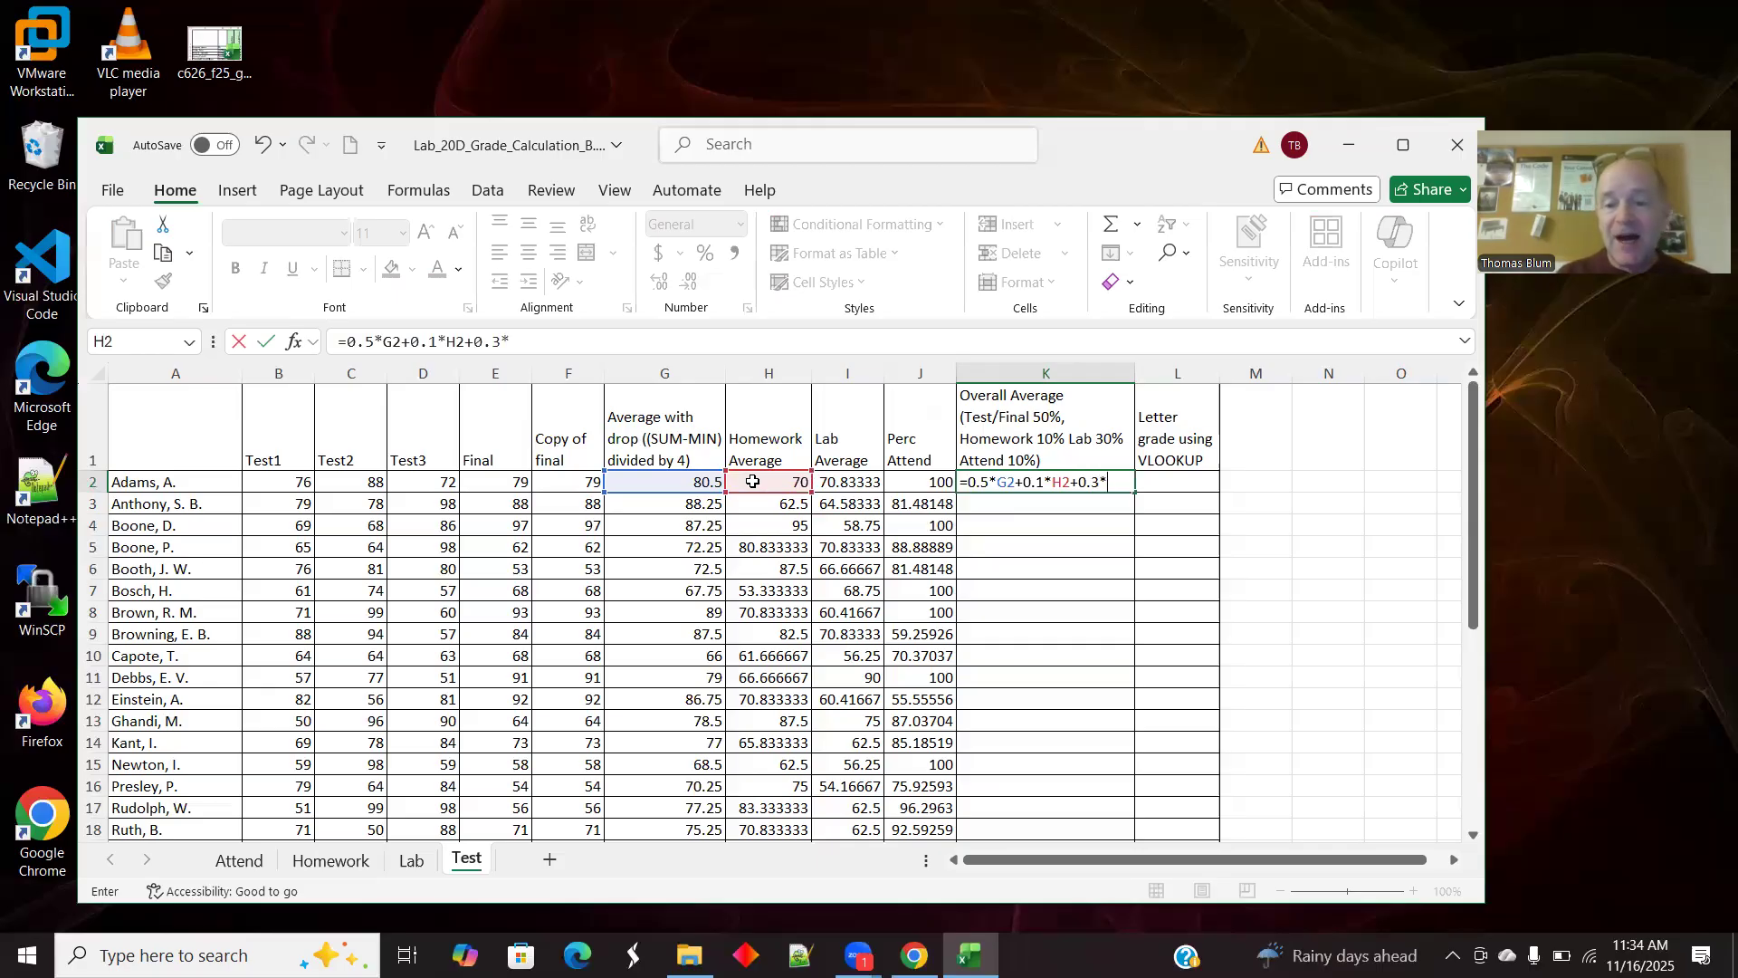
pyautogui.click(849, 483)
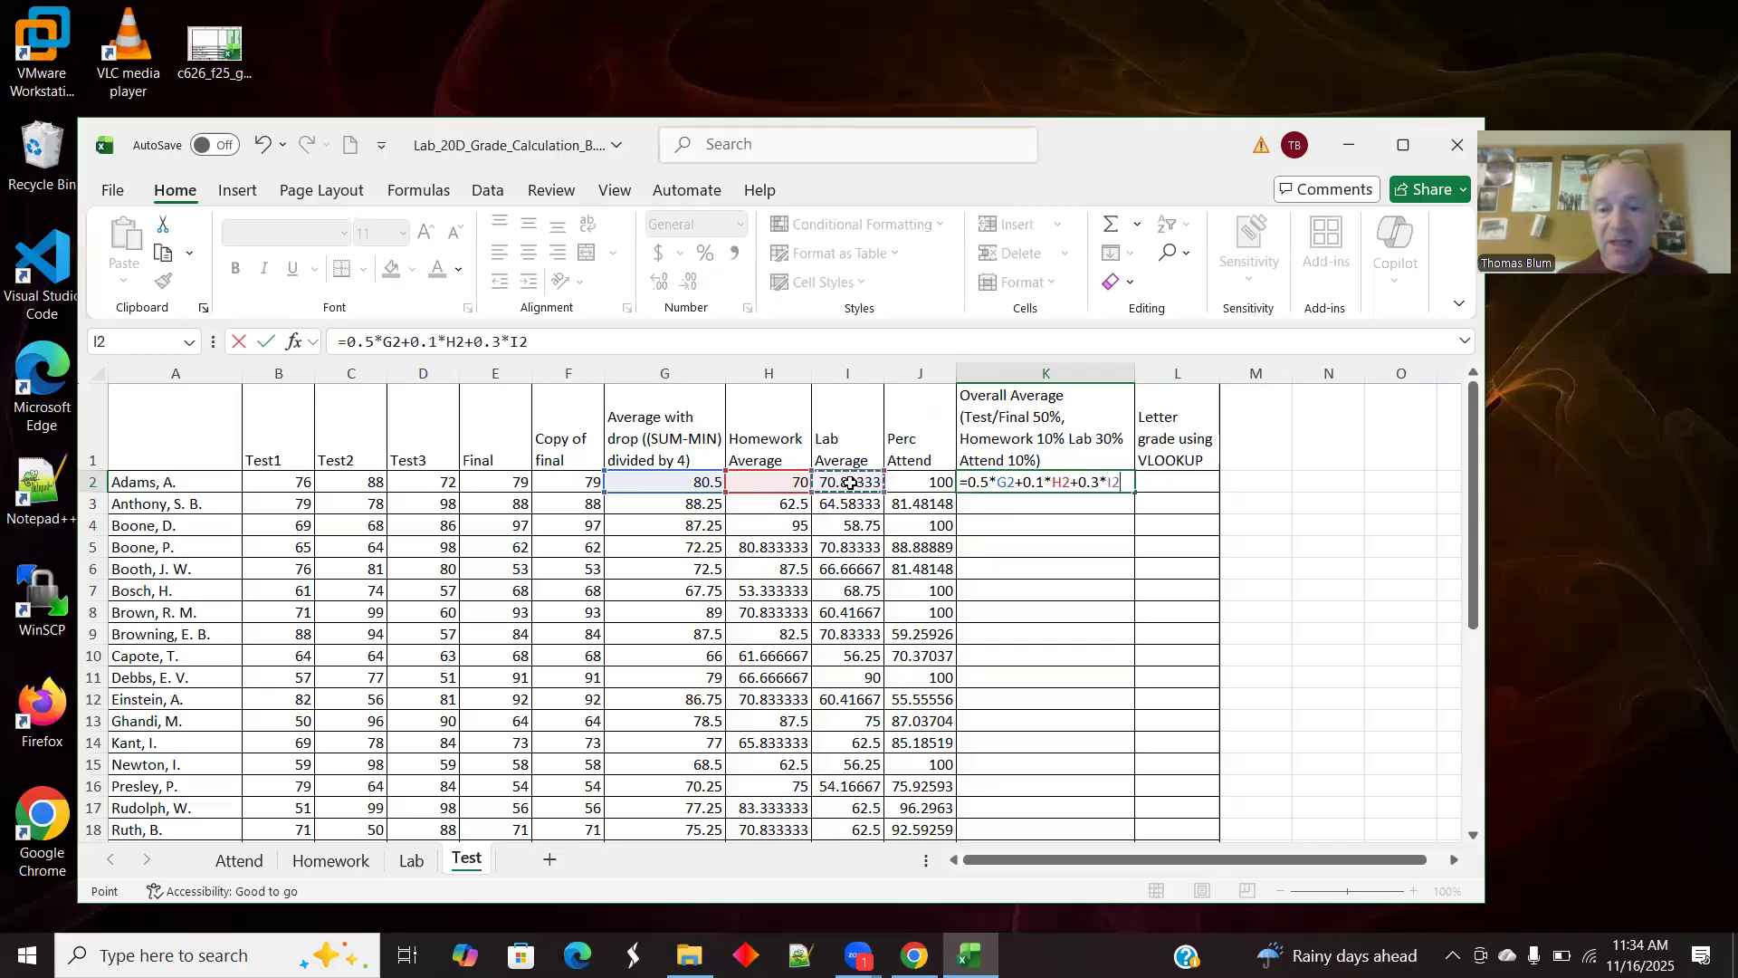
pyautogui.write('+0.1*')
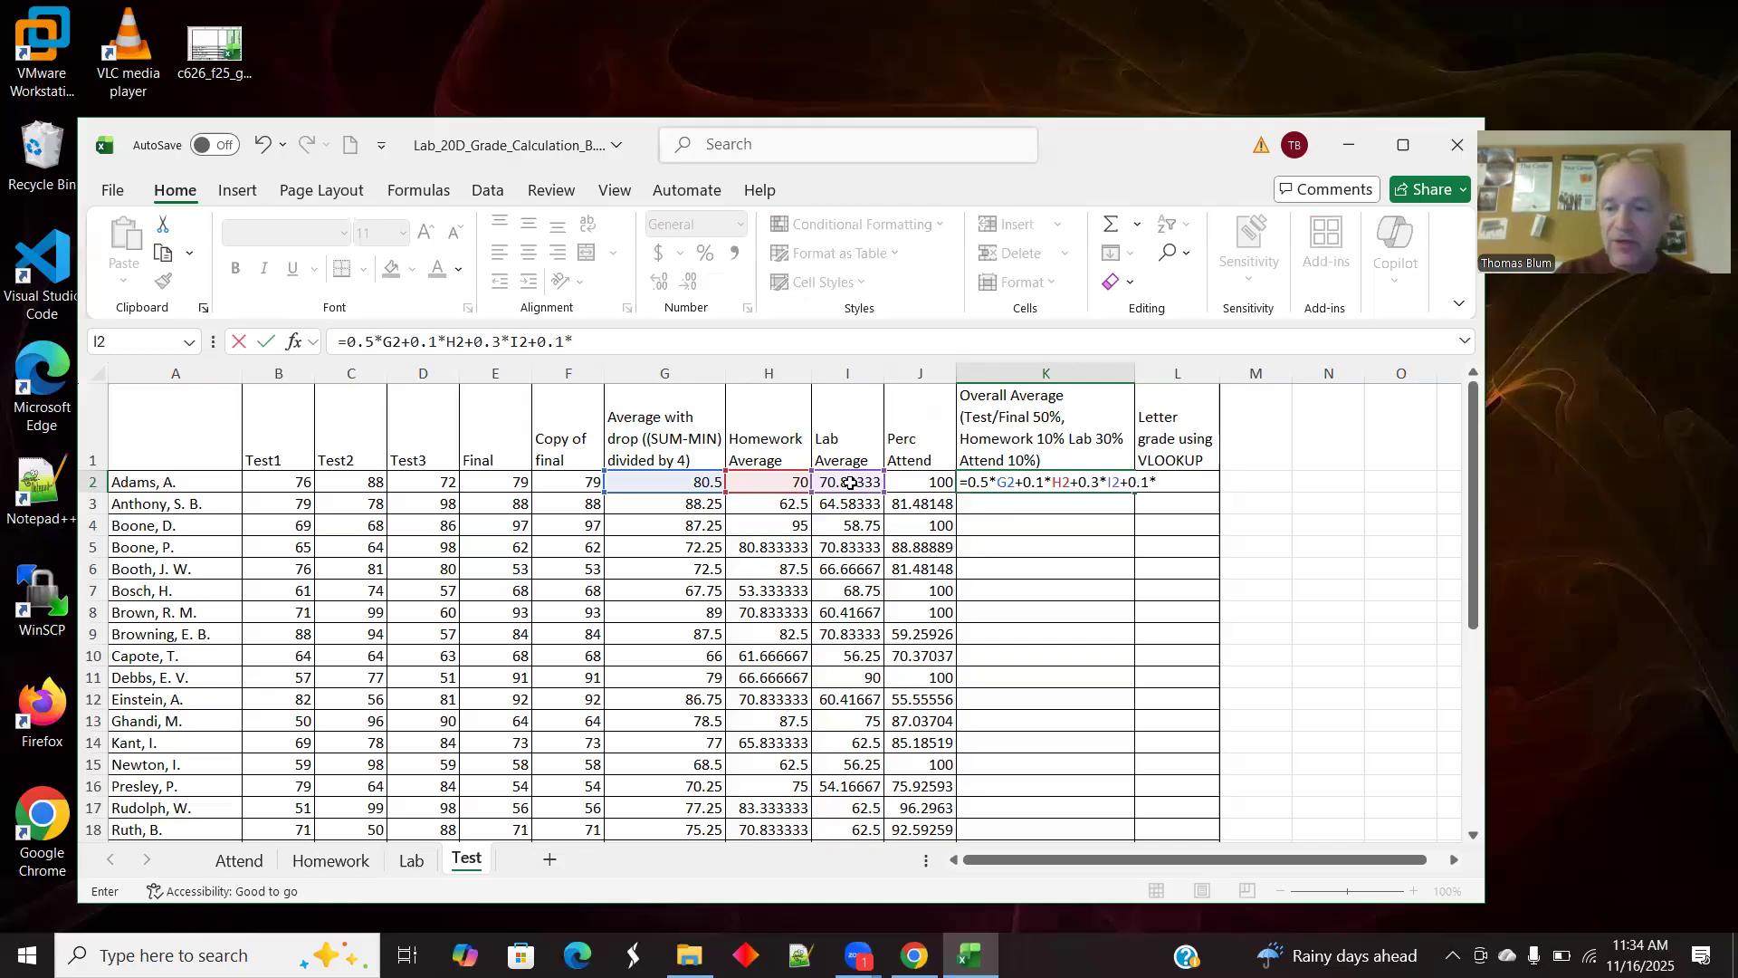
pyautogui.click(927, 482)
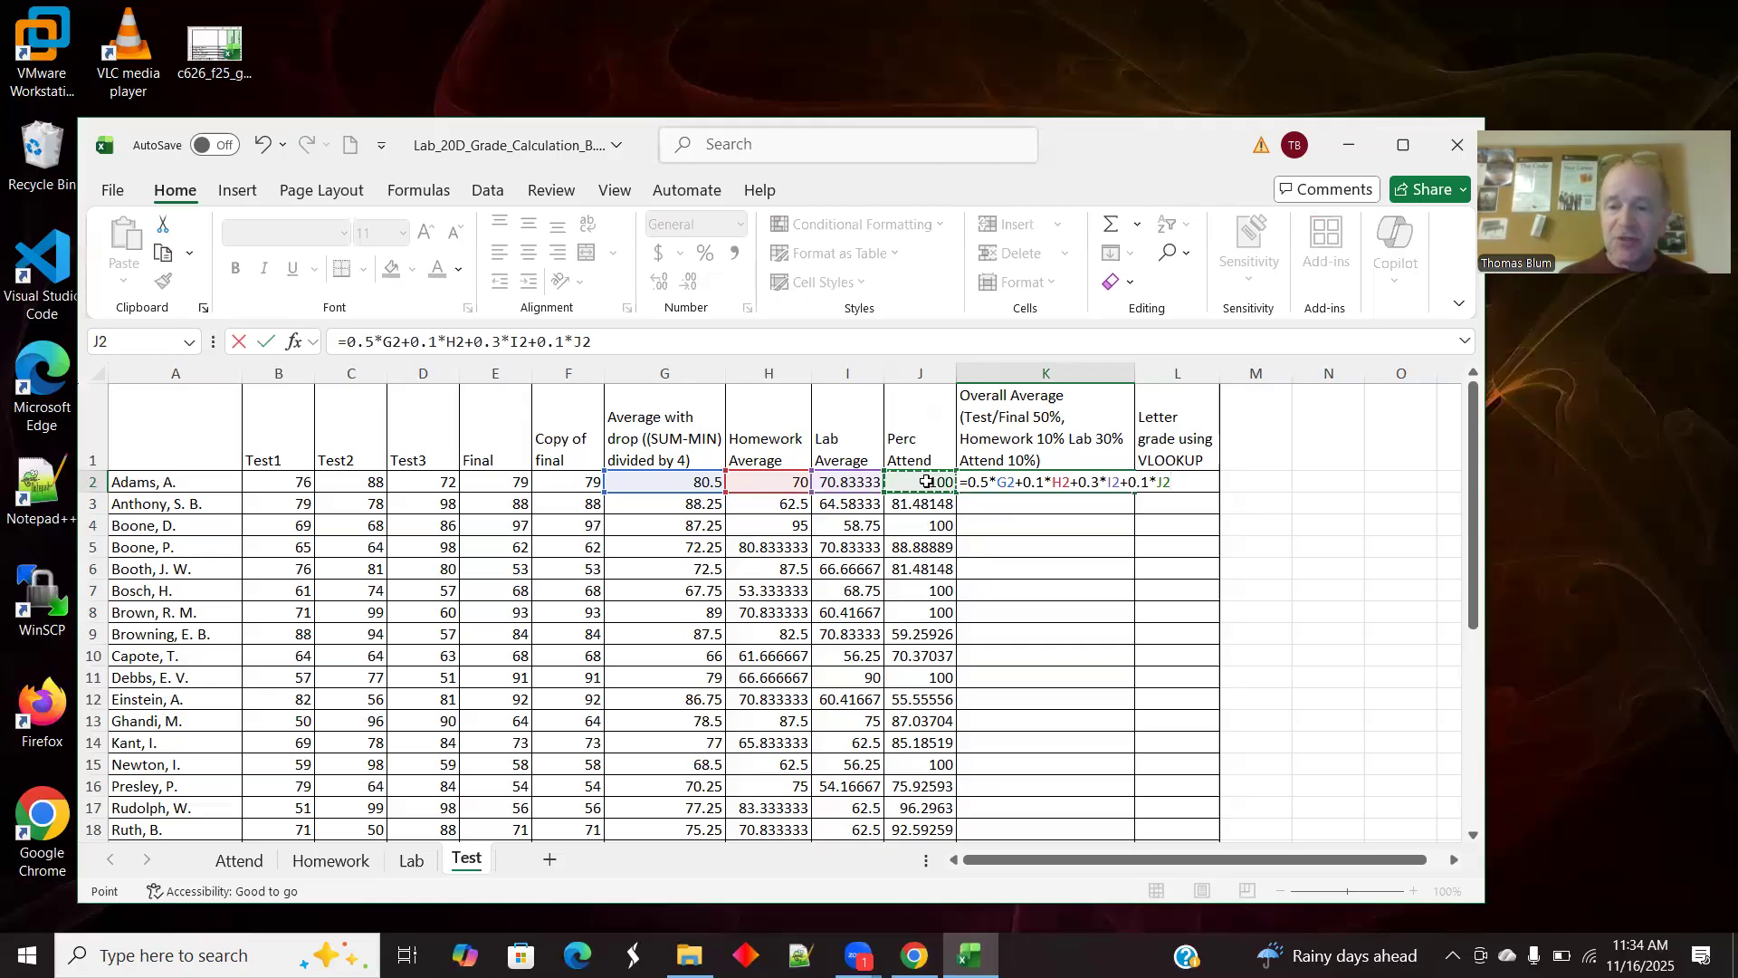
pyautogui.hotkey('ctrl', 'Return')
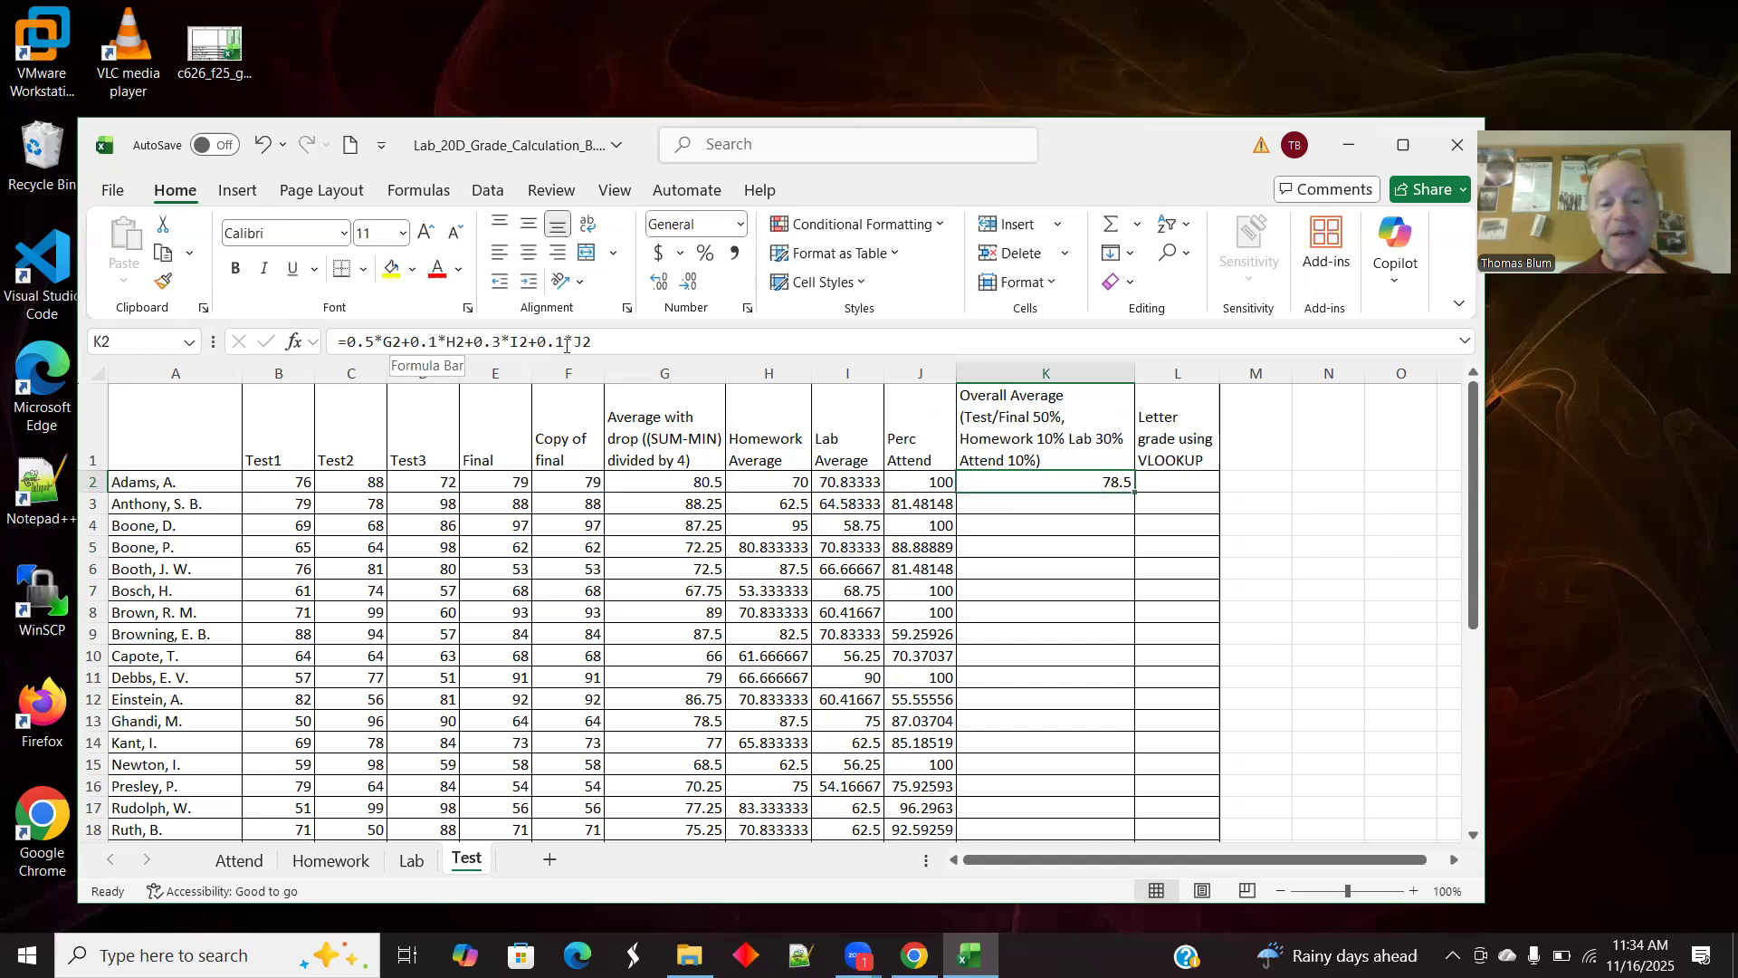
# Step: Fill the overall average formula from K2 down to K21 for all students
pyautogui.doubleClick(1136, 494)
pyautogui.moveTo(1474, 505); pyautogui.dragTo(1458, 464)
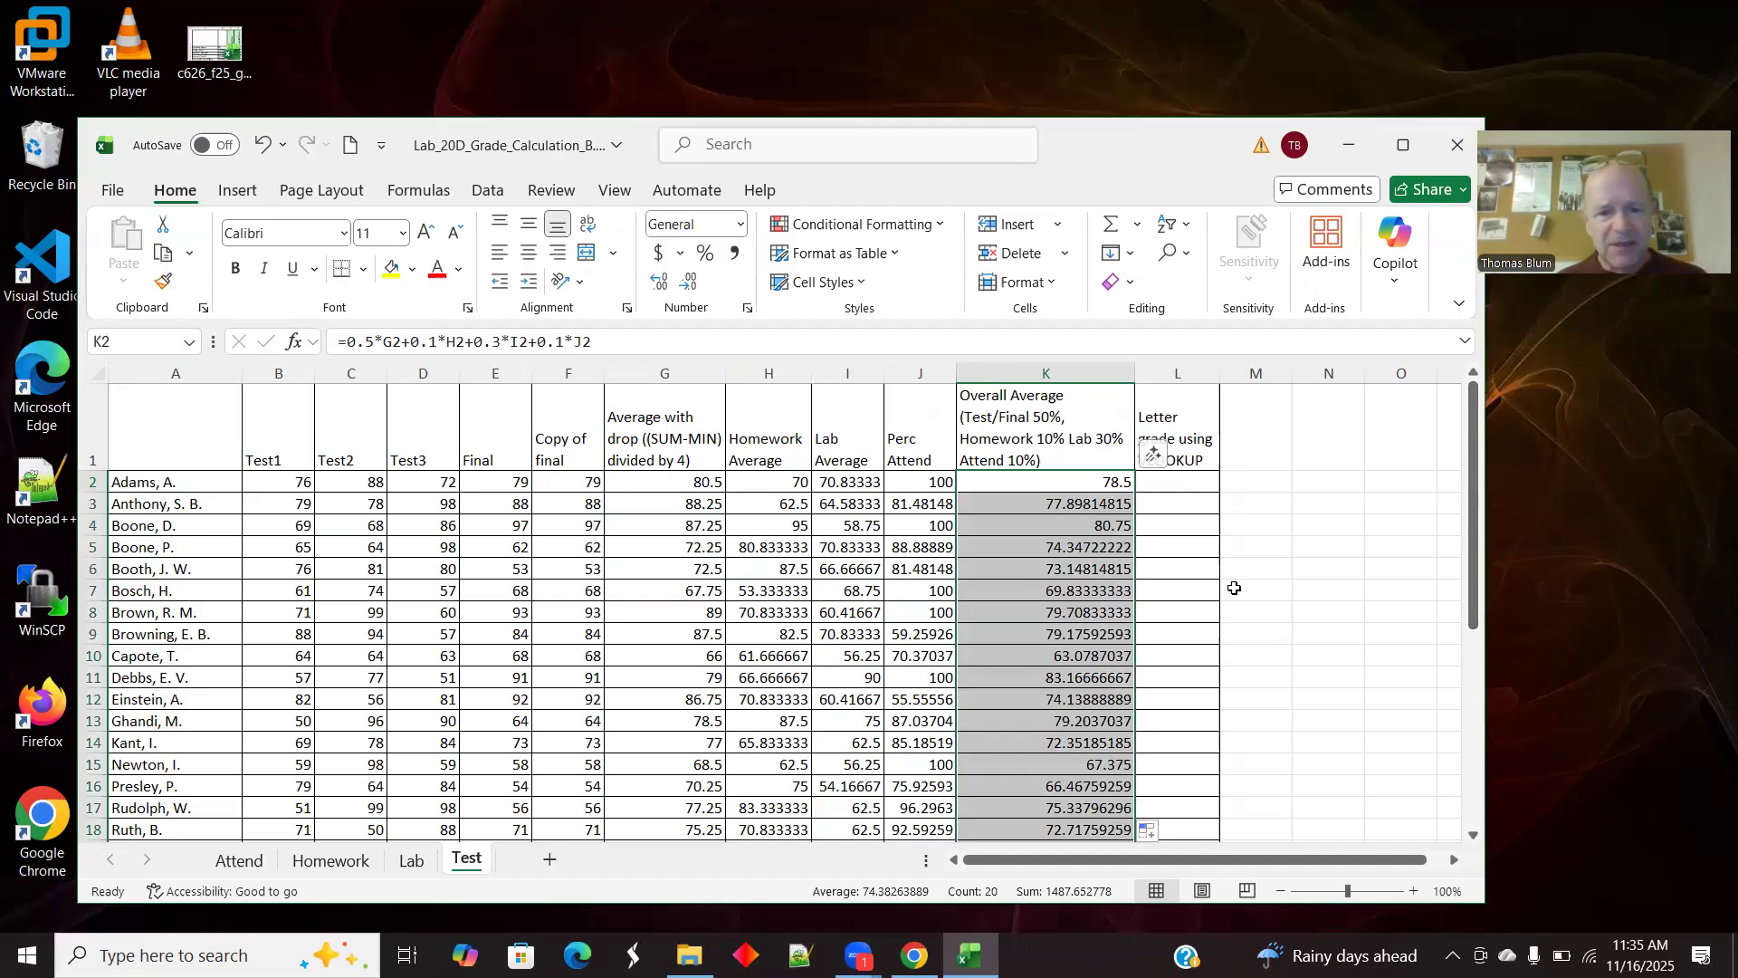
pyautogui.moveTo(1473, 623)
pyautogui.mouseDown()
pyautogui.moveTo(1488, 688)
pyautogui.moveTo(1488, 638)
pyautogui.mouseUp()
pyautogui.click(1168, 481)
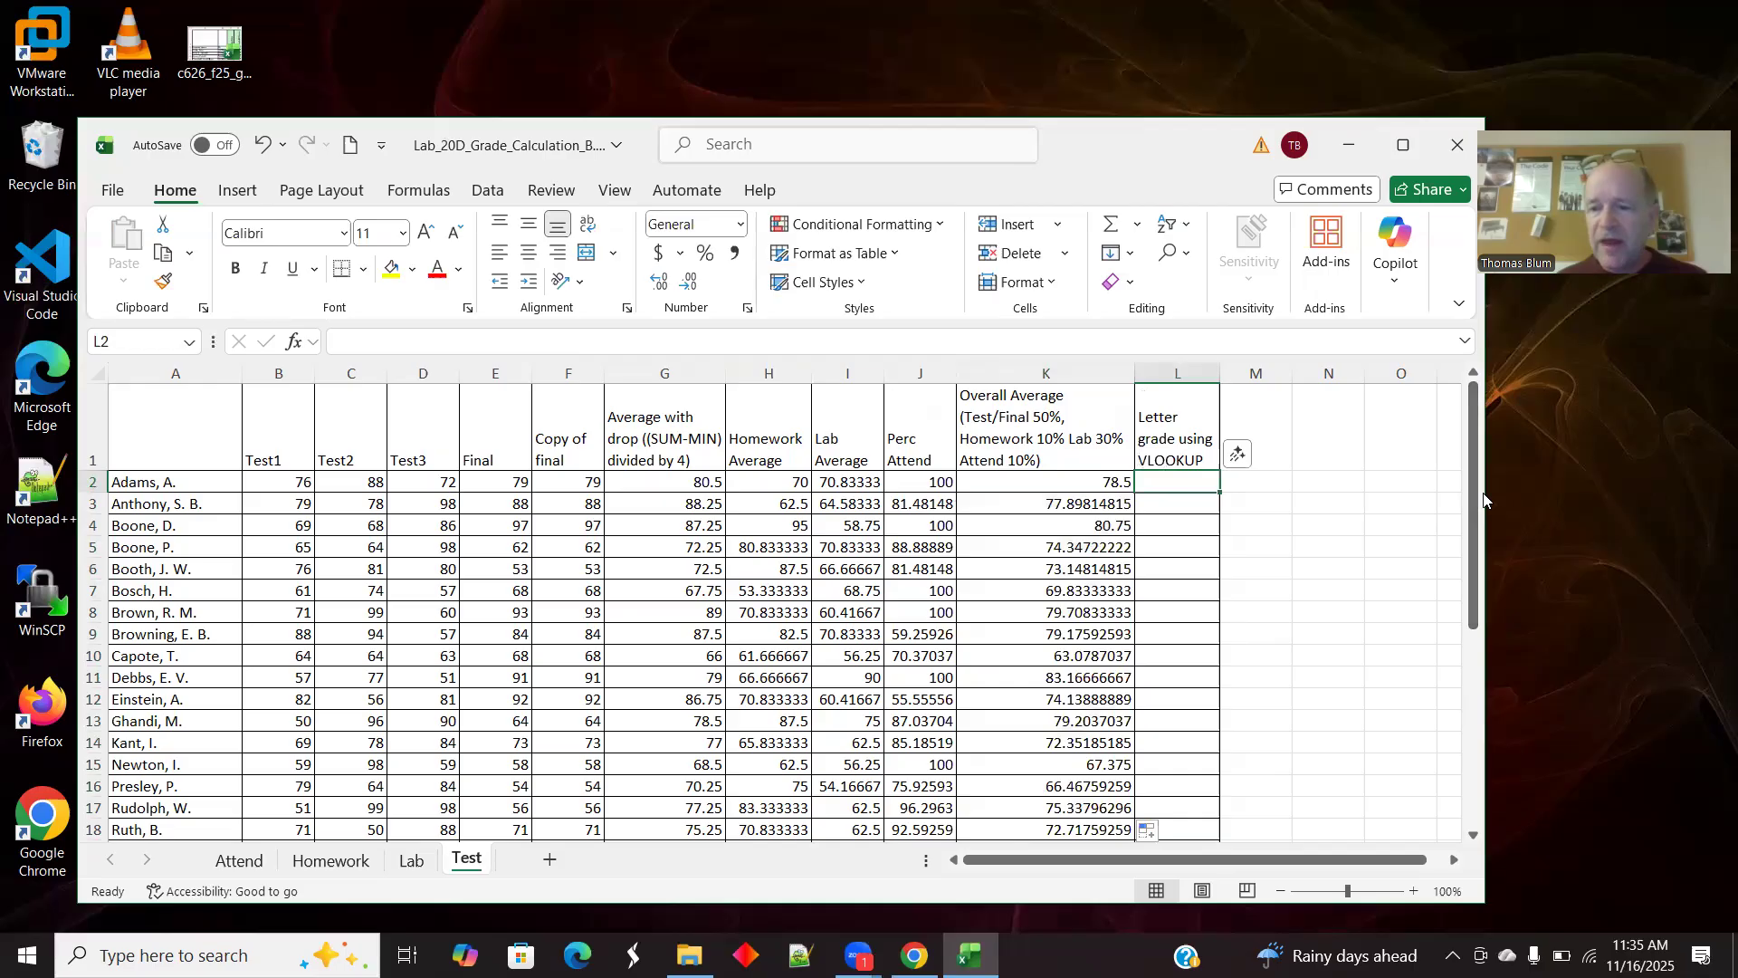
# Step: Sort the grade scale in B23:C33 by Column B on cell values, smallest to largest, without headers
pyautogui.moveTo(1476, 500); pyautogui.dragTo(1476, 720)
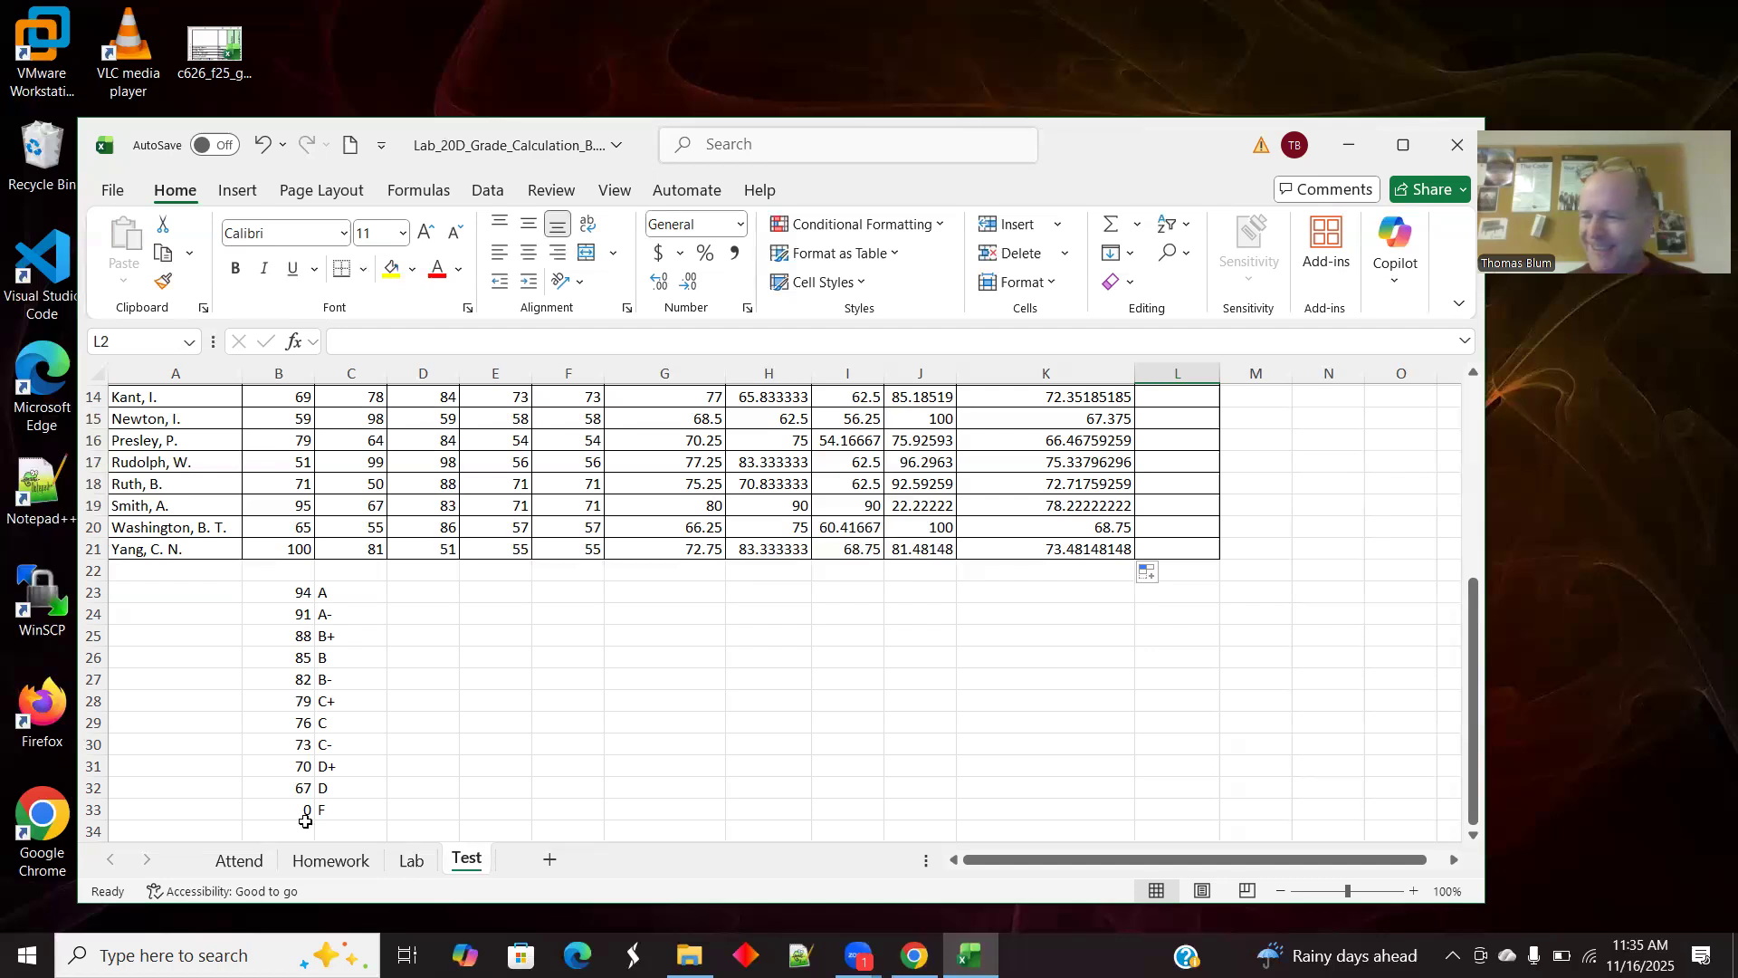
pyautogui.click(356, 808)
pyautogui.moveTo(283, 798); pyautogui.dragTo(258, 590)
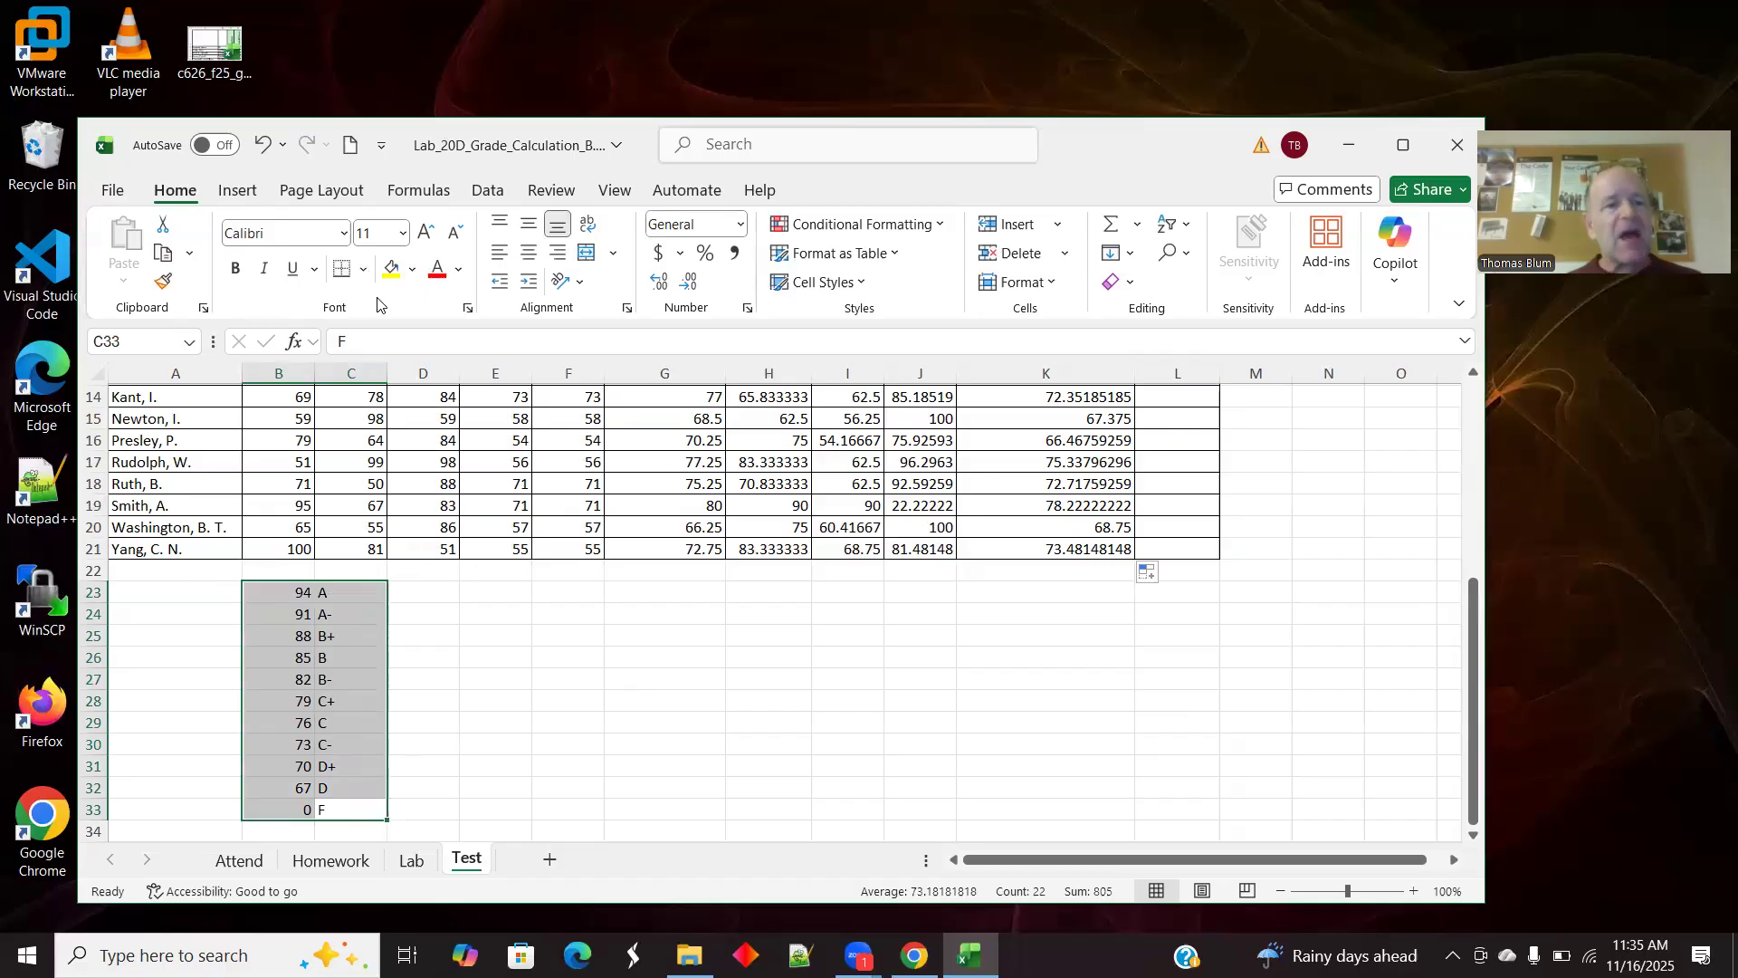
pyautogui.click(487, 190)
pyautogui.click(648, 231)
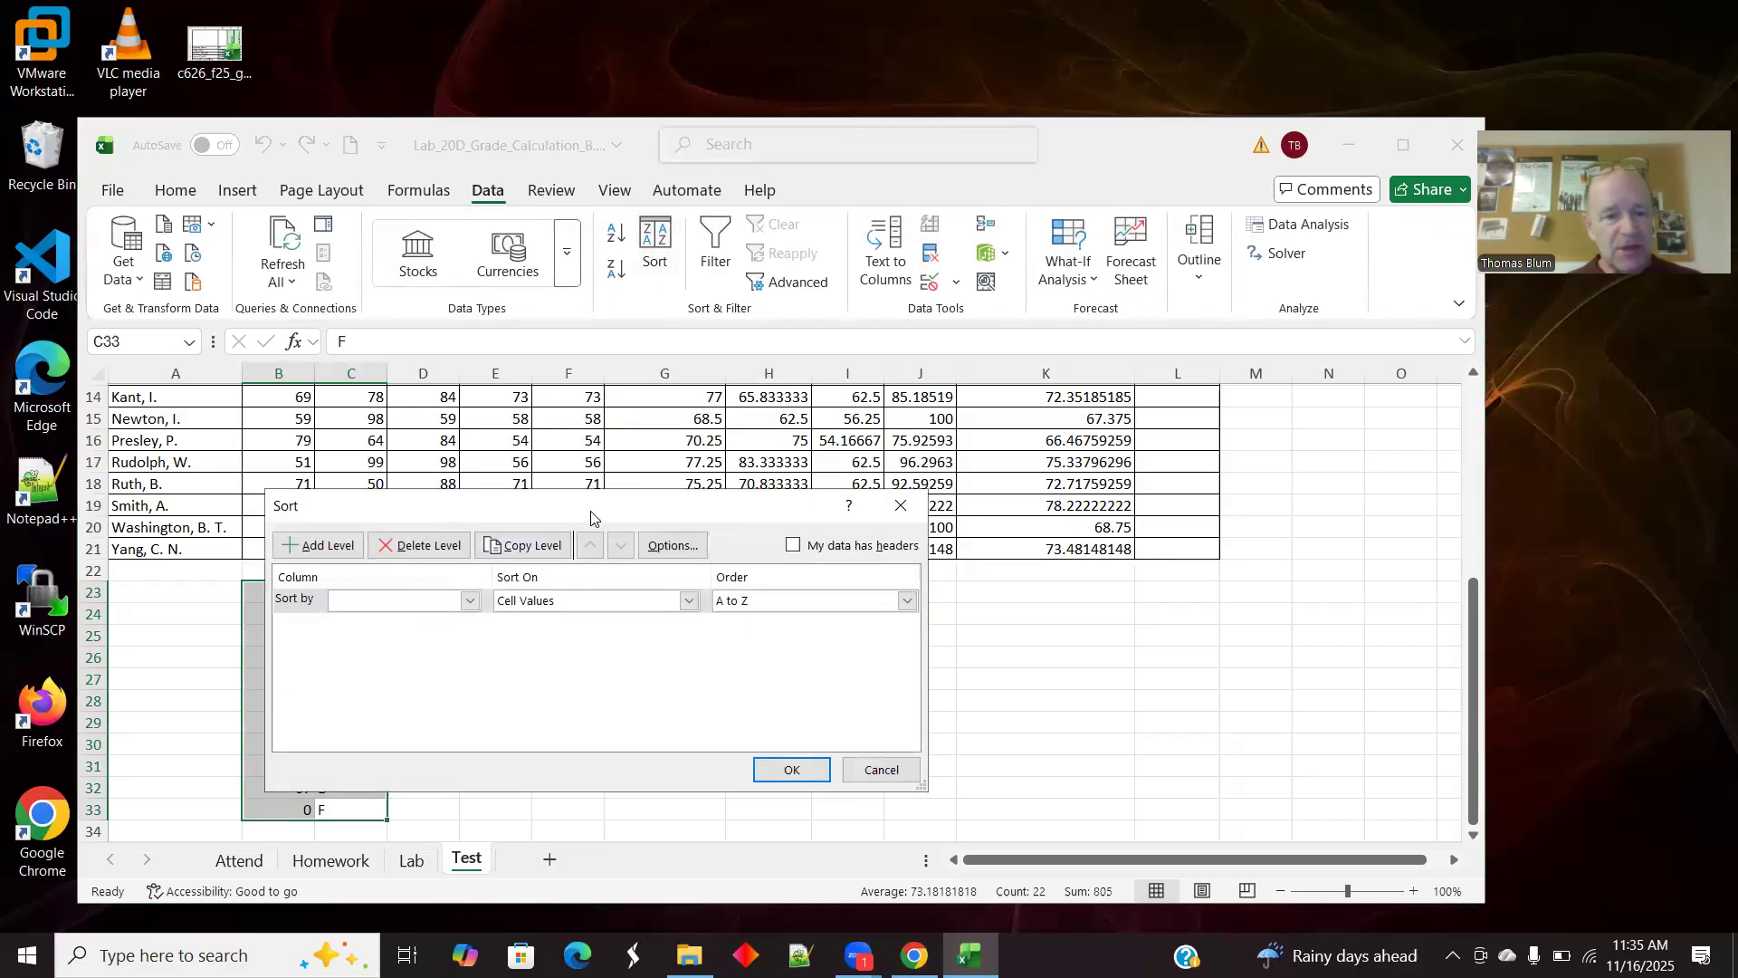
pyautogui.moveTo(591, 516); pyautogui.dragTo(943, 424)
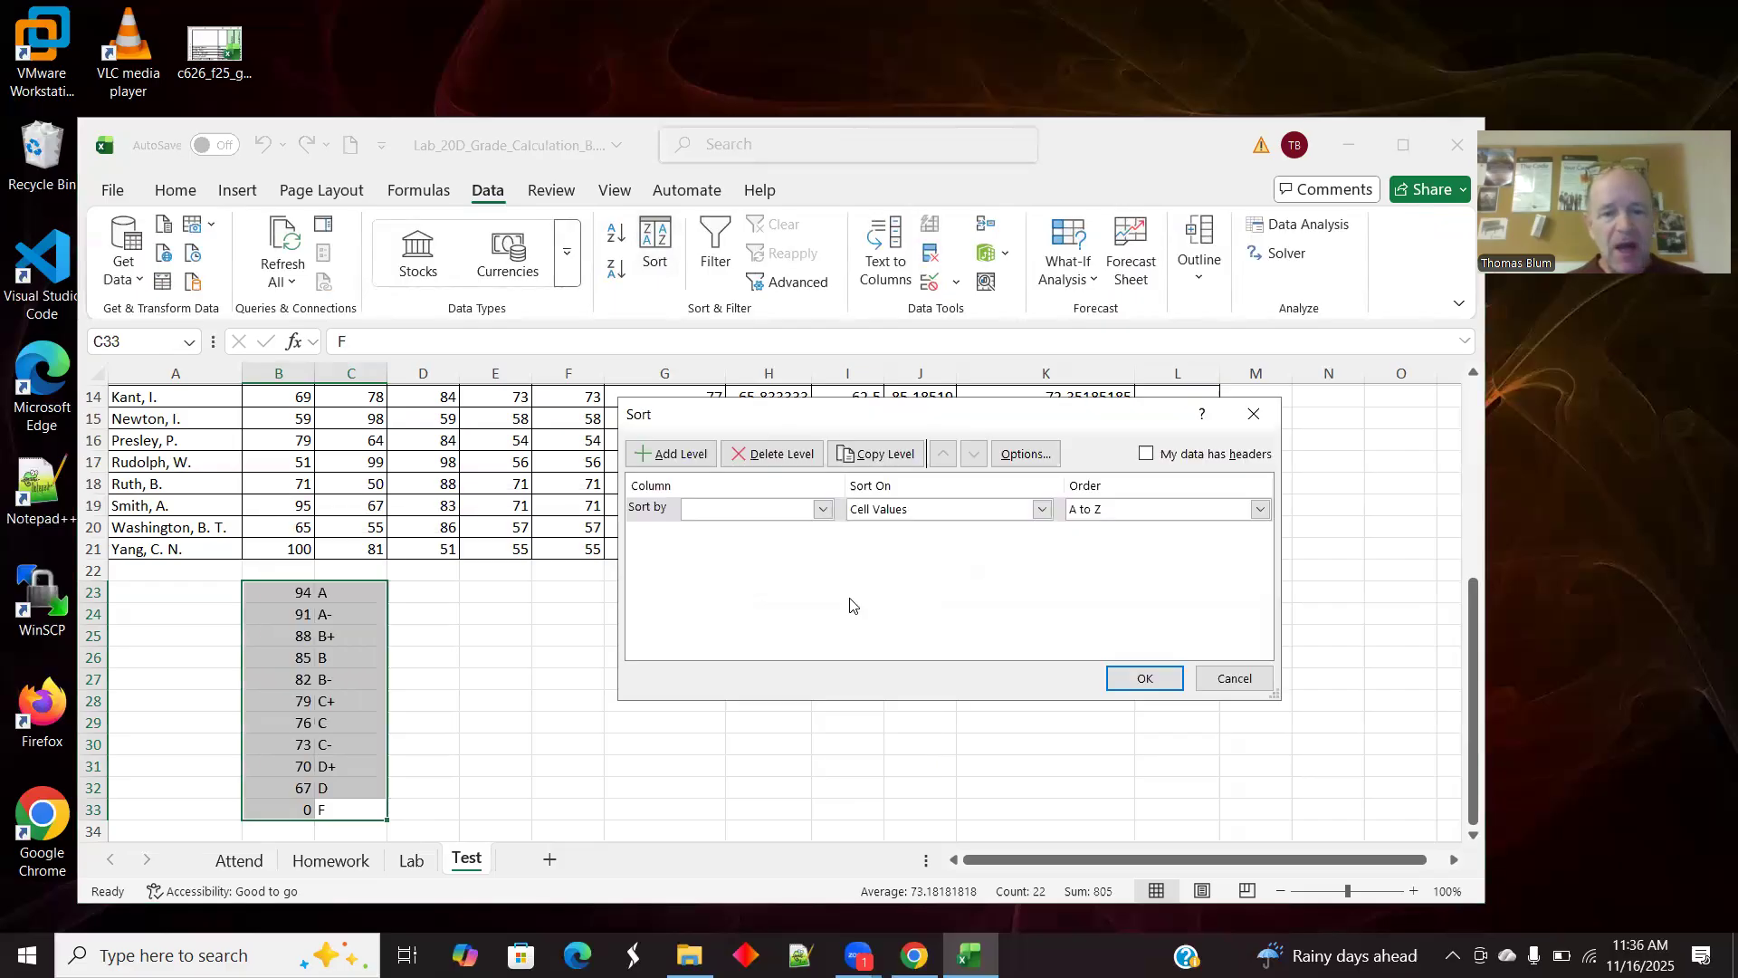
pyautogui.click(822, 510)
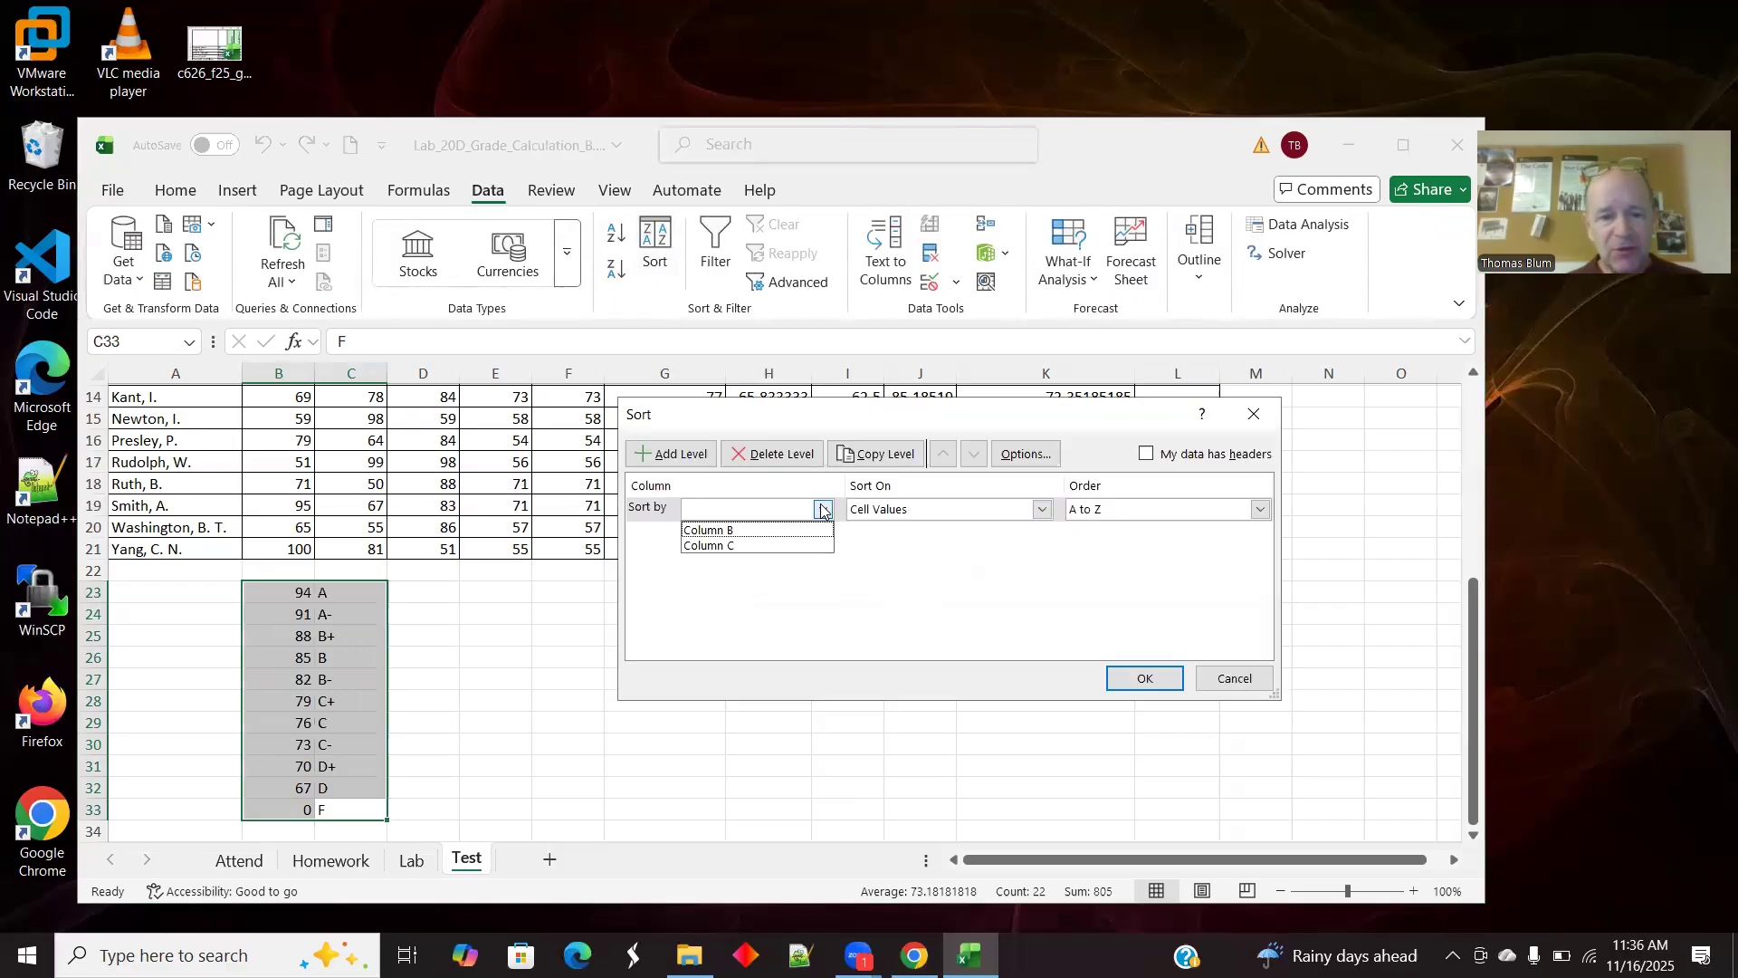
pyautogui.click(762, 531)
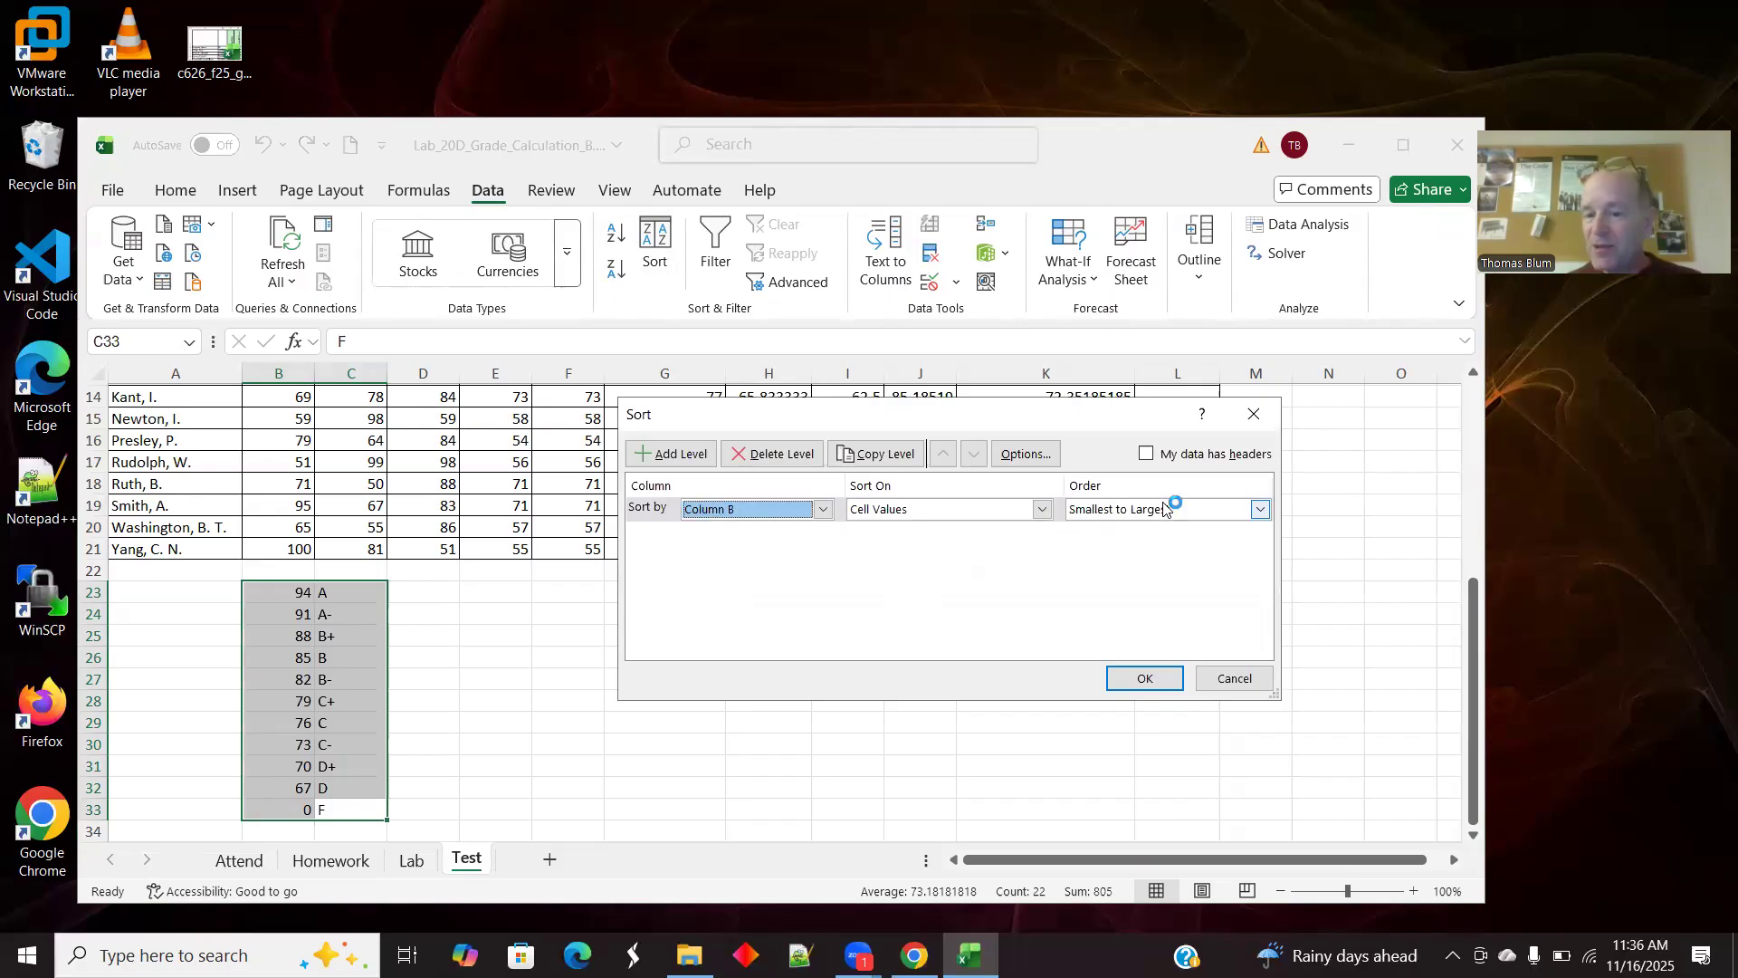
pyautogui.click(1143, 681)
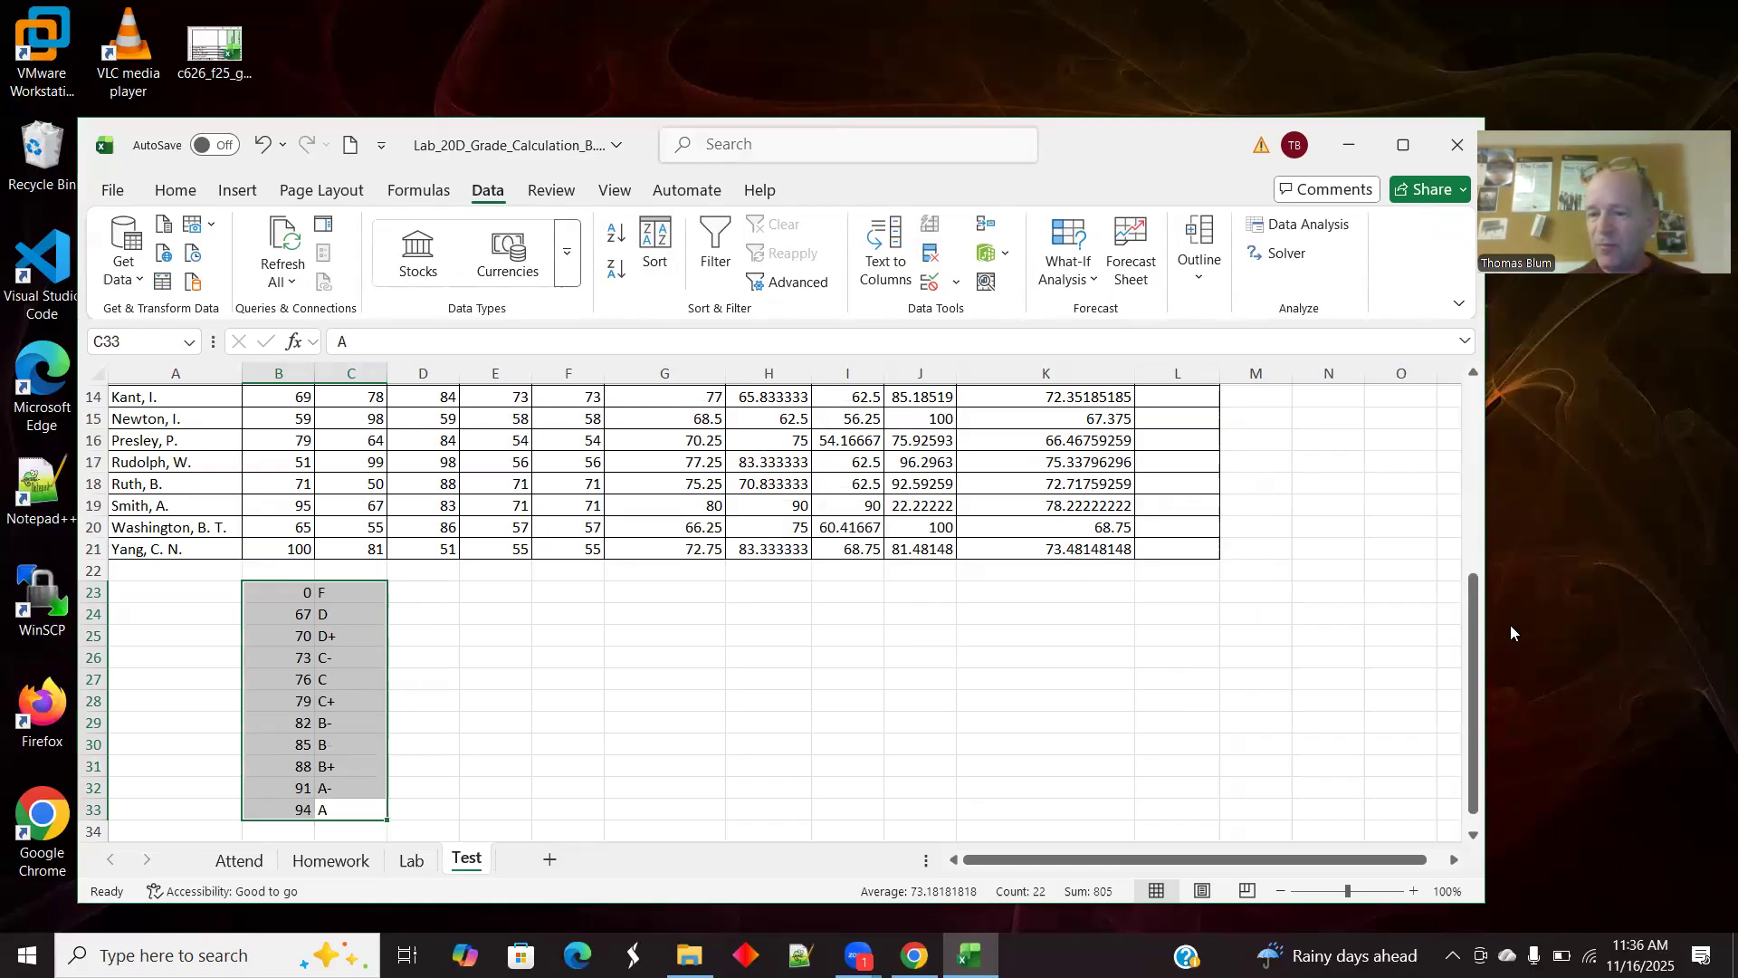
# Step: Start a VLOOKUP formula in L2 with the first student's overall average, K2, as the lookup value
pyautogui.moveTo(1468, 627); pyautogui.dragTo(1468, 416)
pyautogui.click(1193, 486)
pyautogui.write('=')
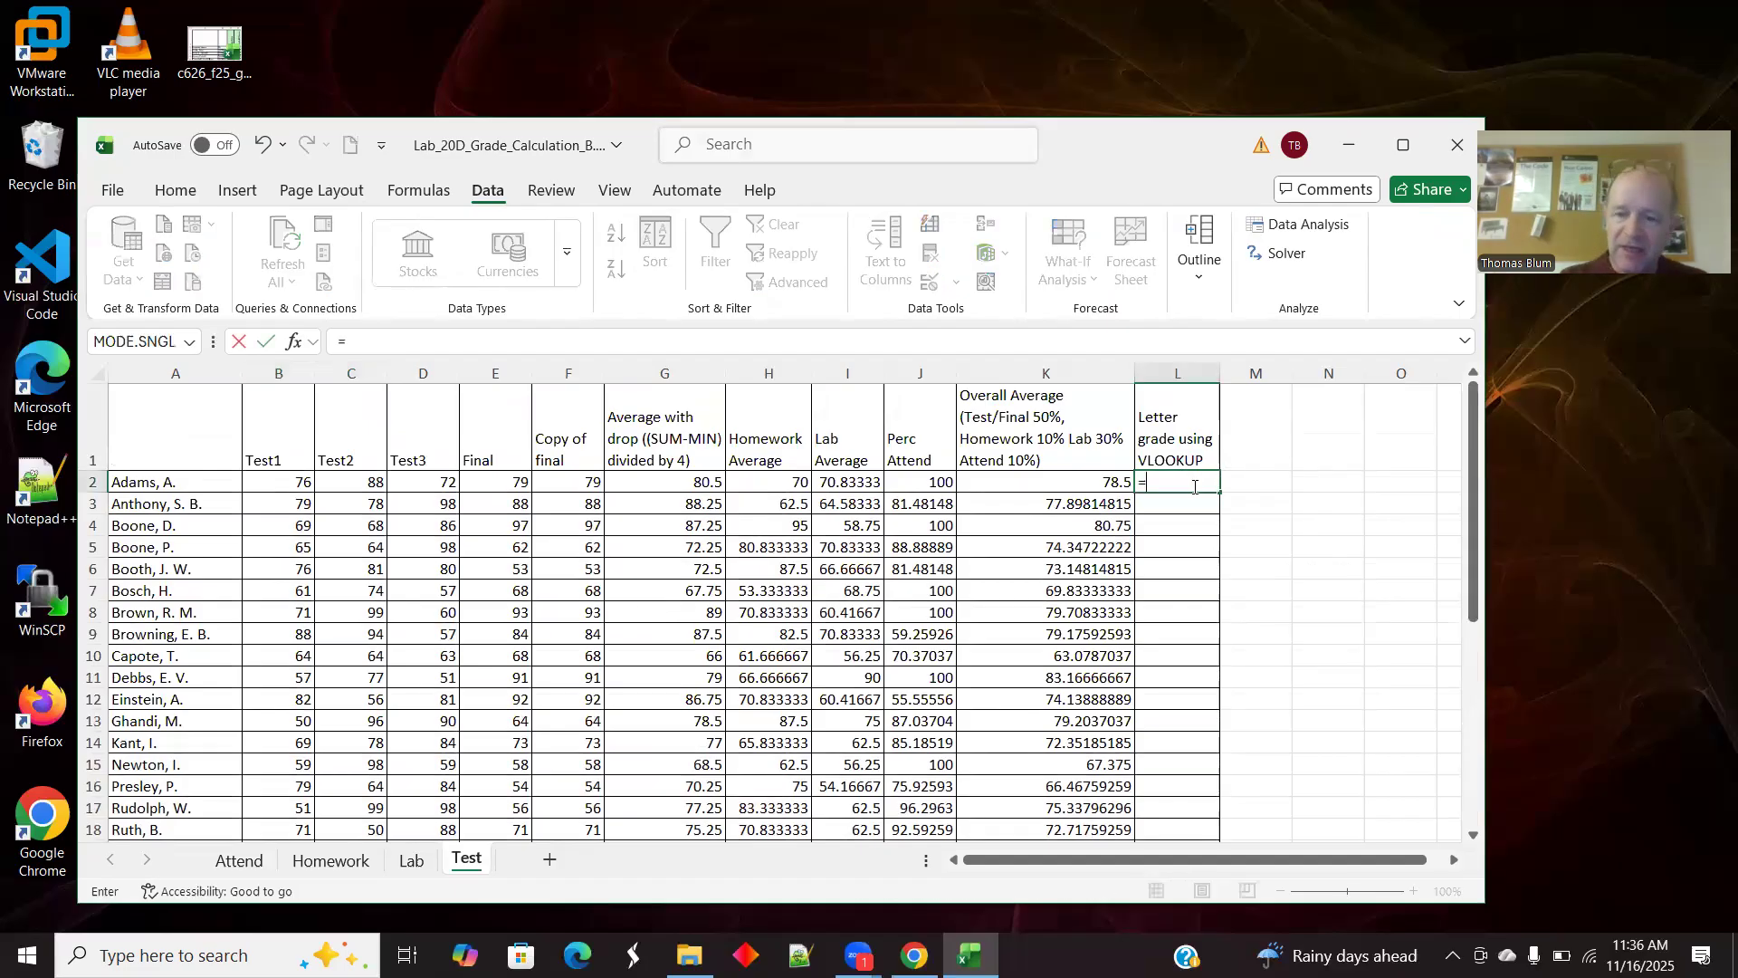
pyautogui.write('VL')
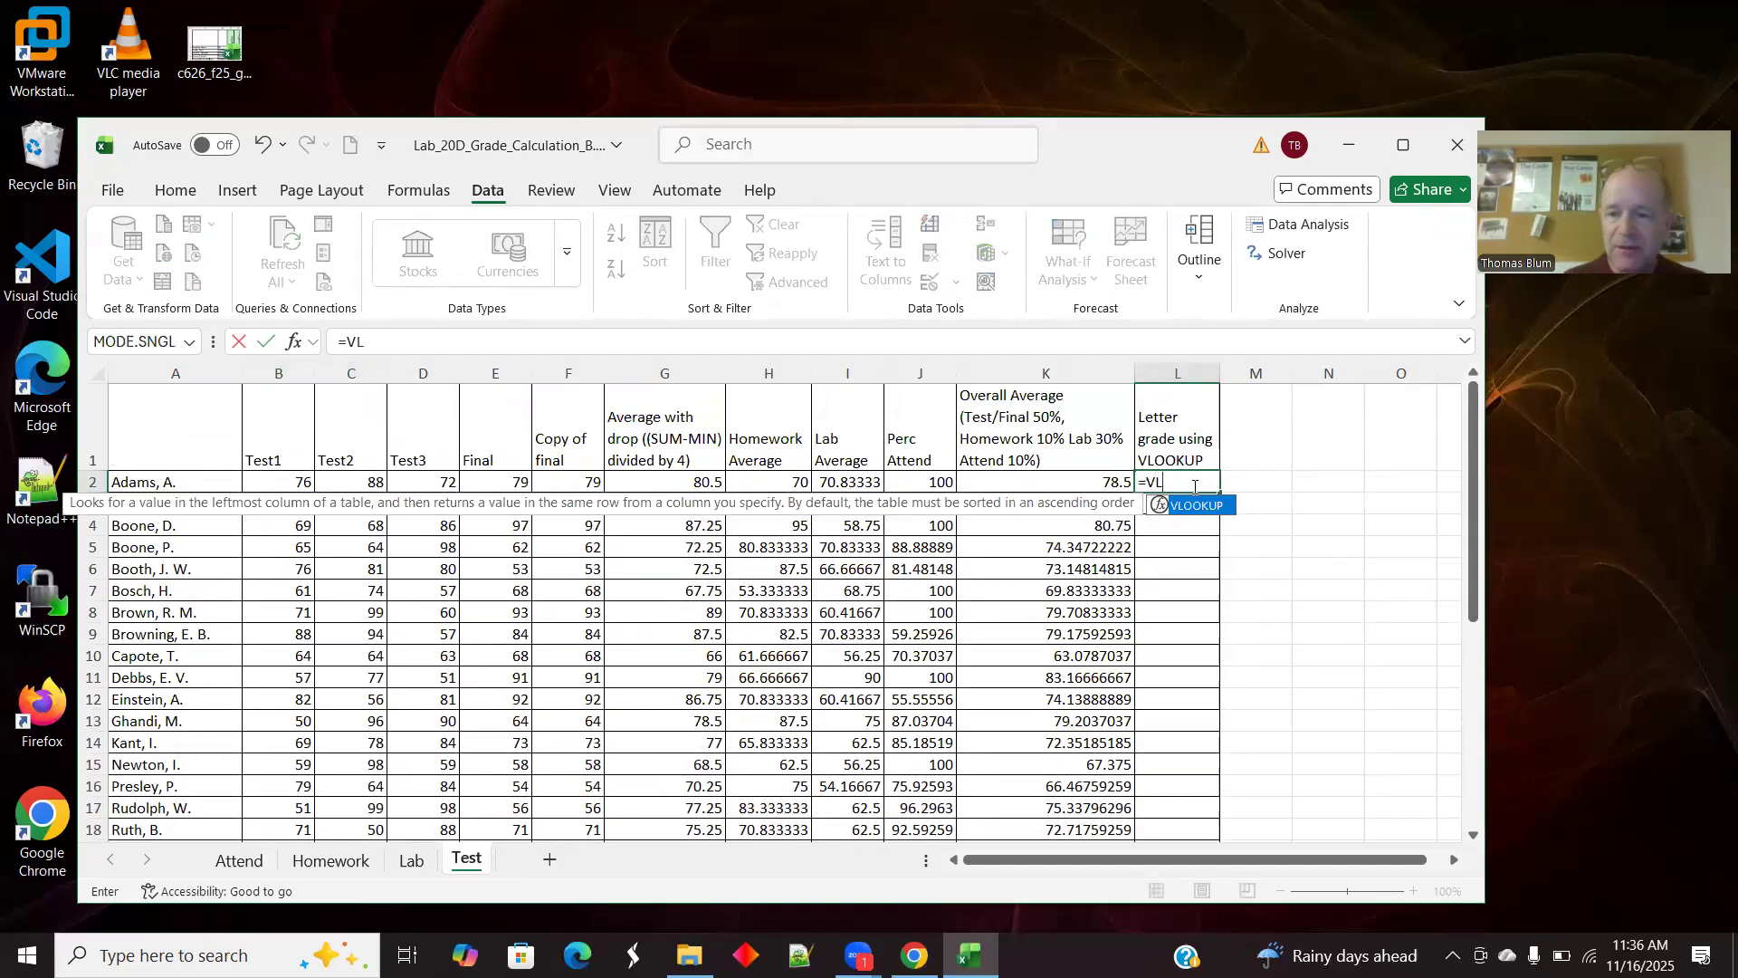
pyautogui.write('OOKUP(')
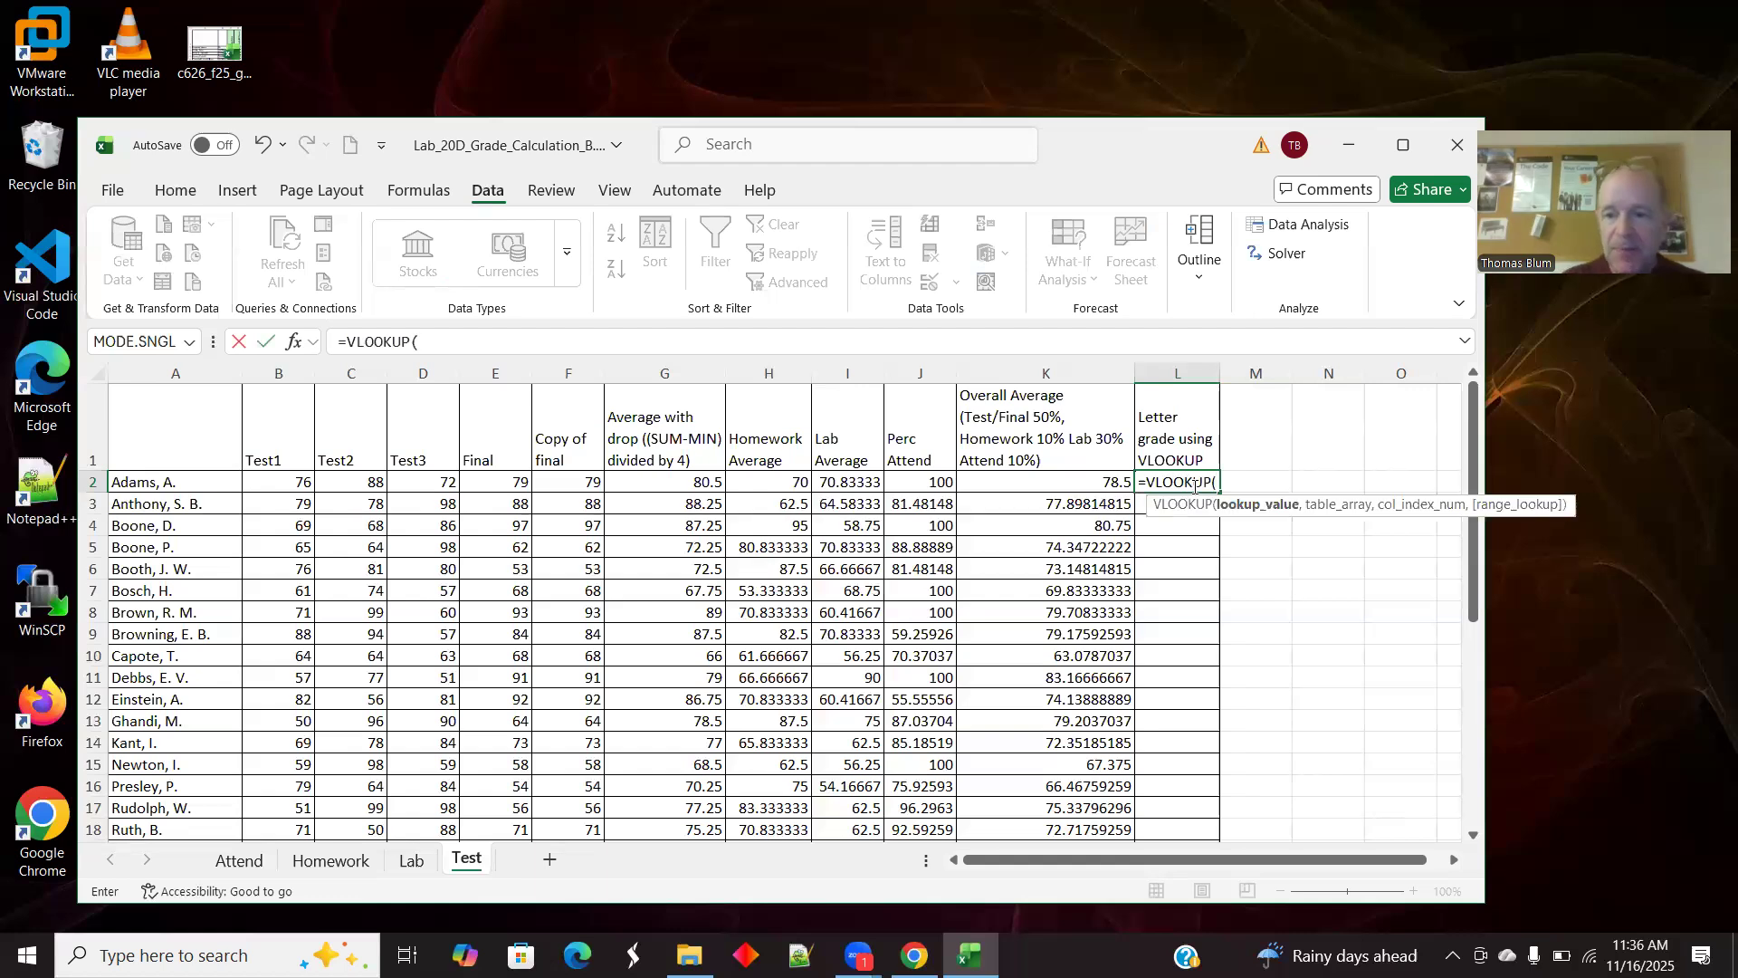
pyautogui.click(1080, 478)
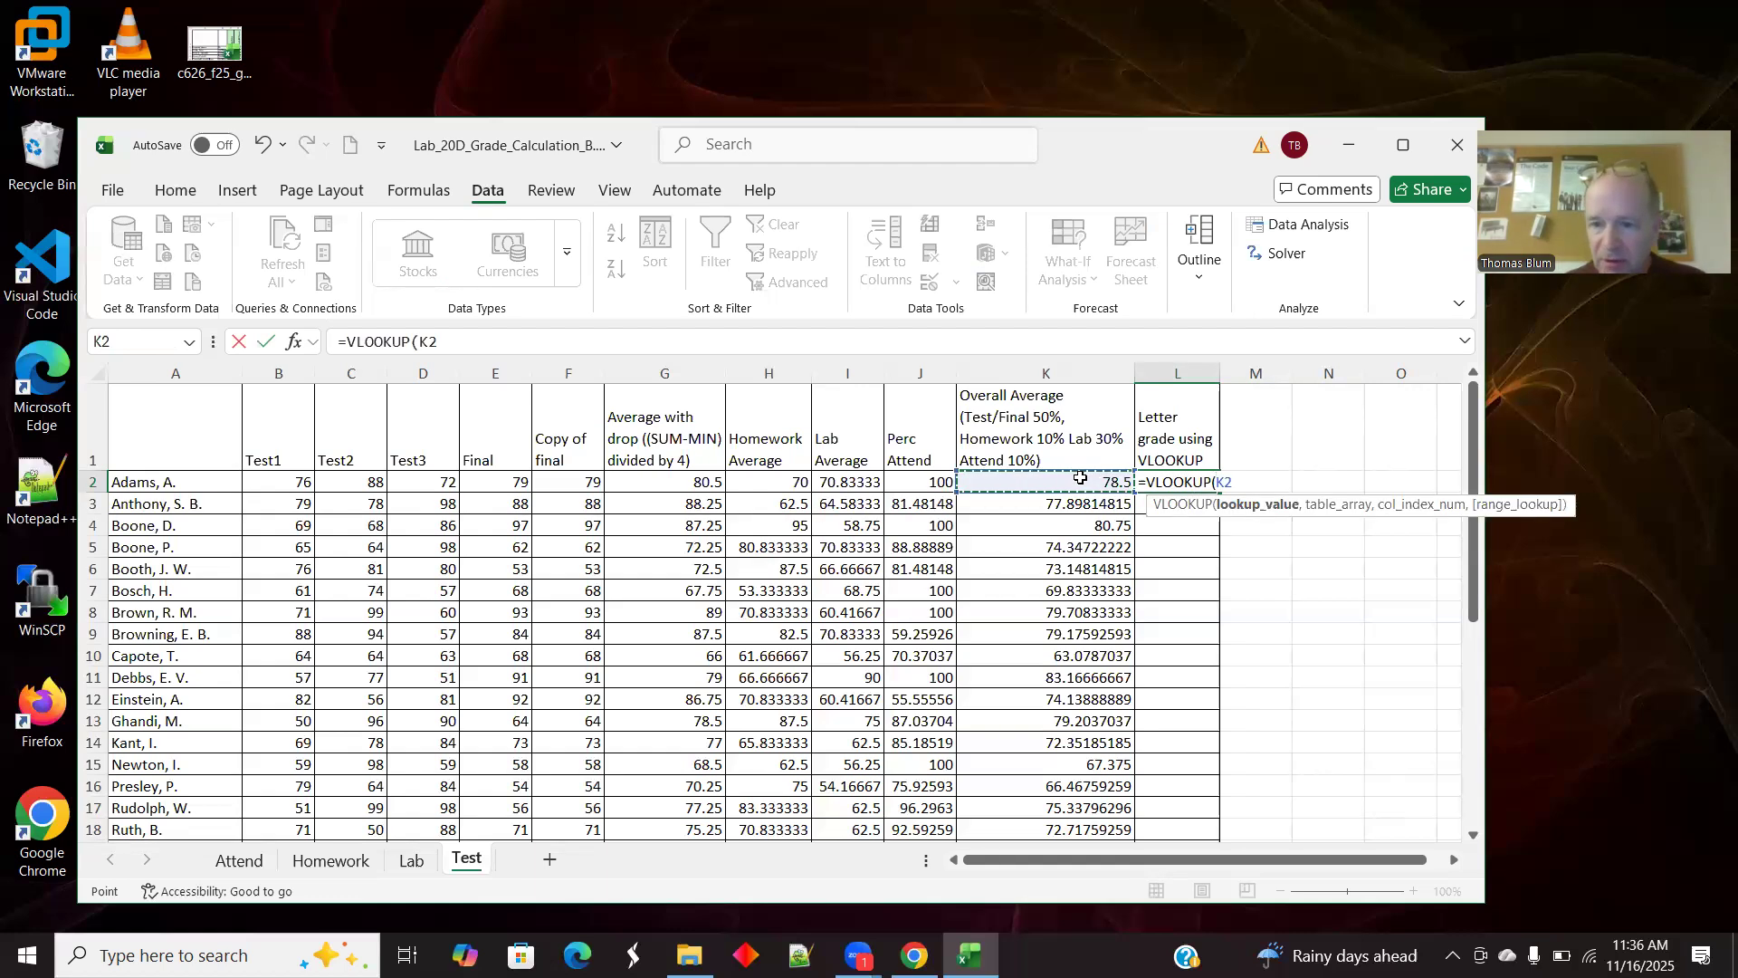
pyautogui.write(',')
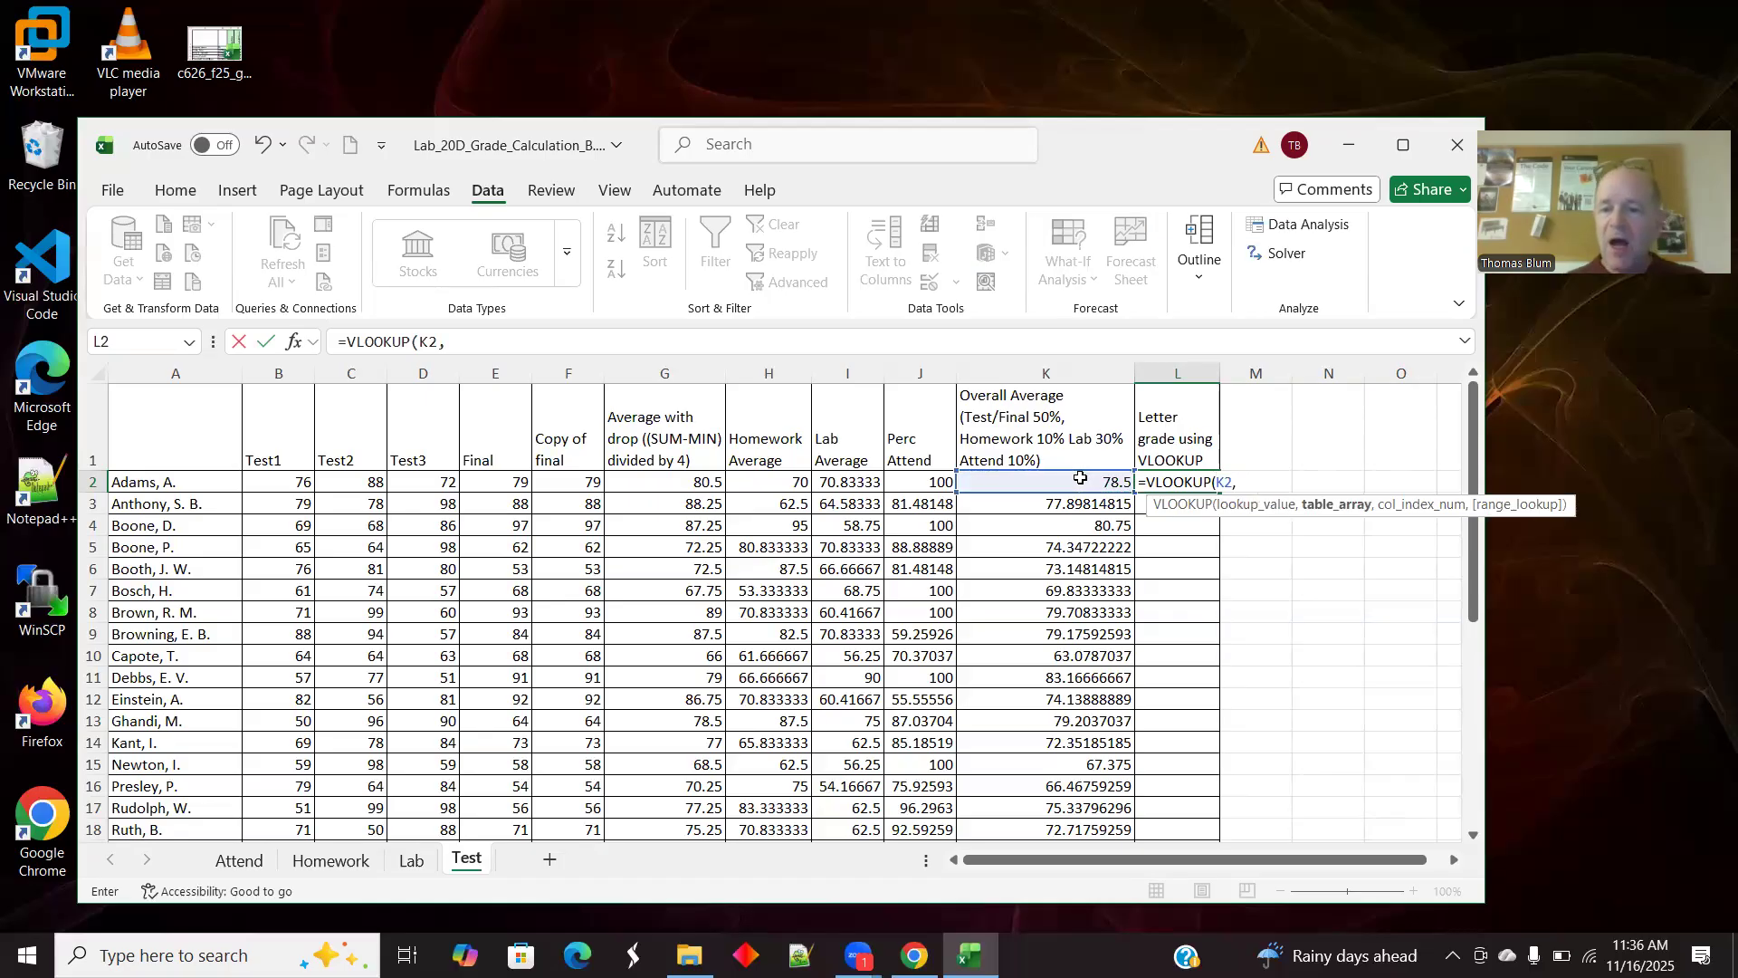
# Step: Use the grade scale range B23:C33 as the table array of the VLOOKUP formula
pyautogui.moveTo(1475, 480); pyautogui.dragTo(1497, 686)
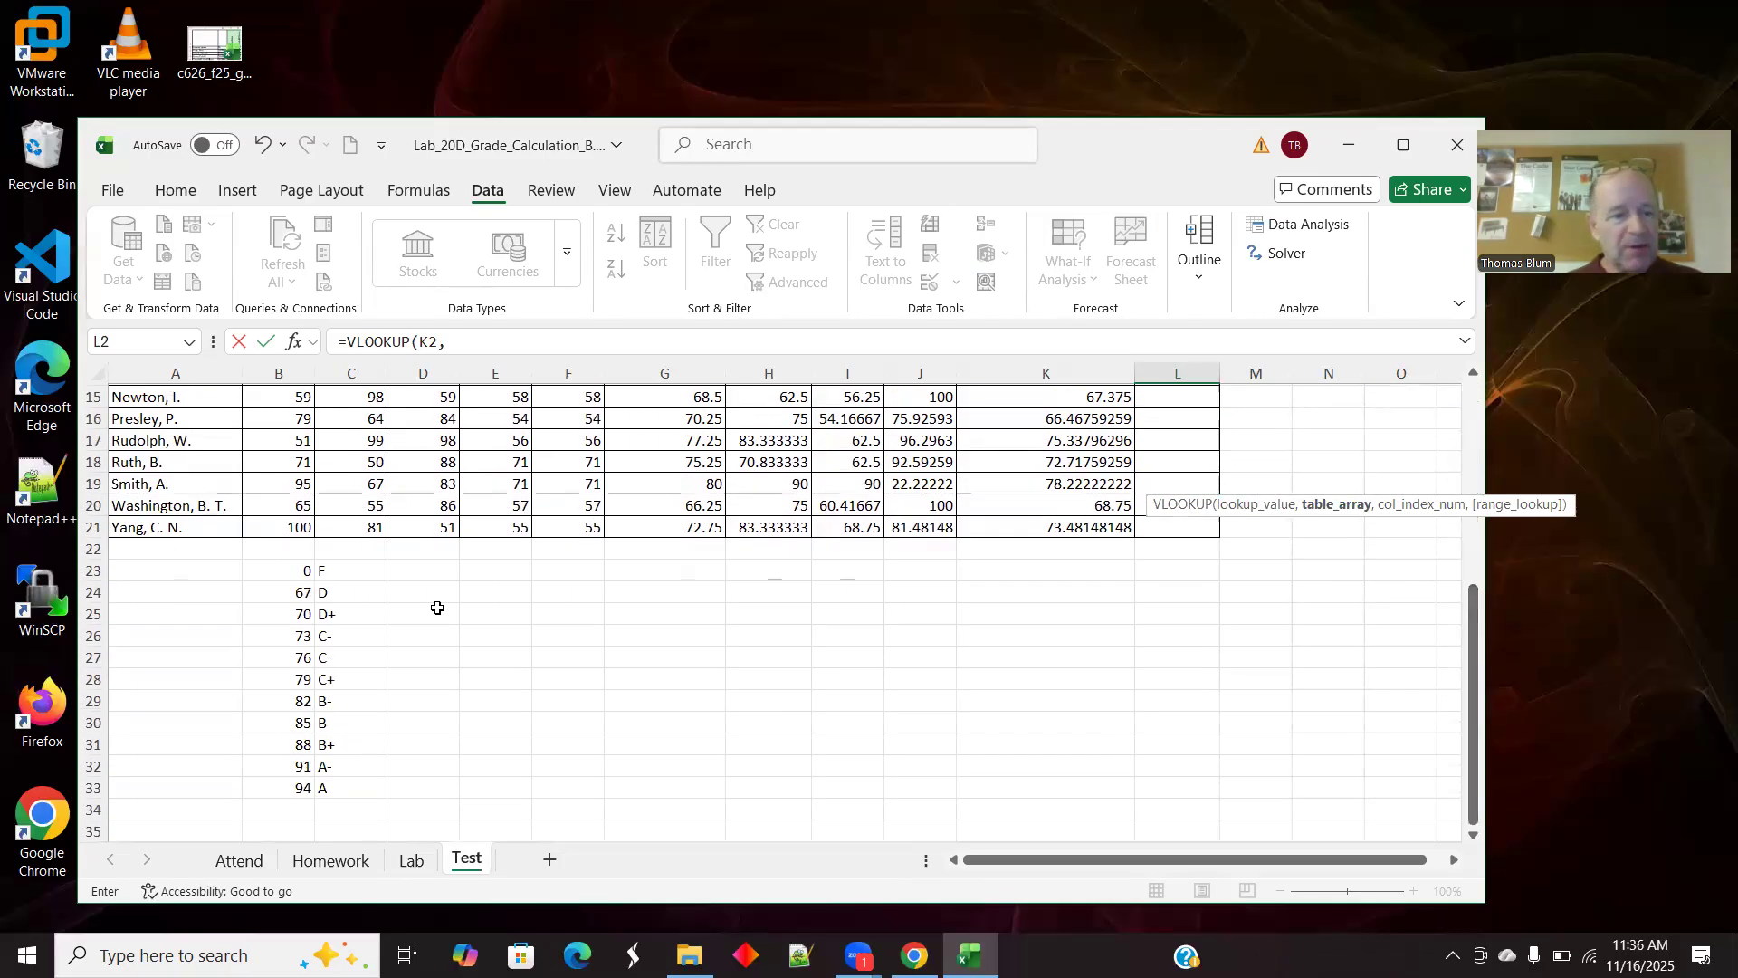
pyautogui.moveTo(278, 570); pyautogui.dragTo(347, 592)
pyautogui.moveTo(362, 773); pyautogui.dragTo(363, 794)
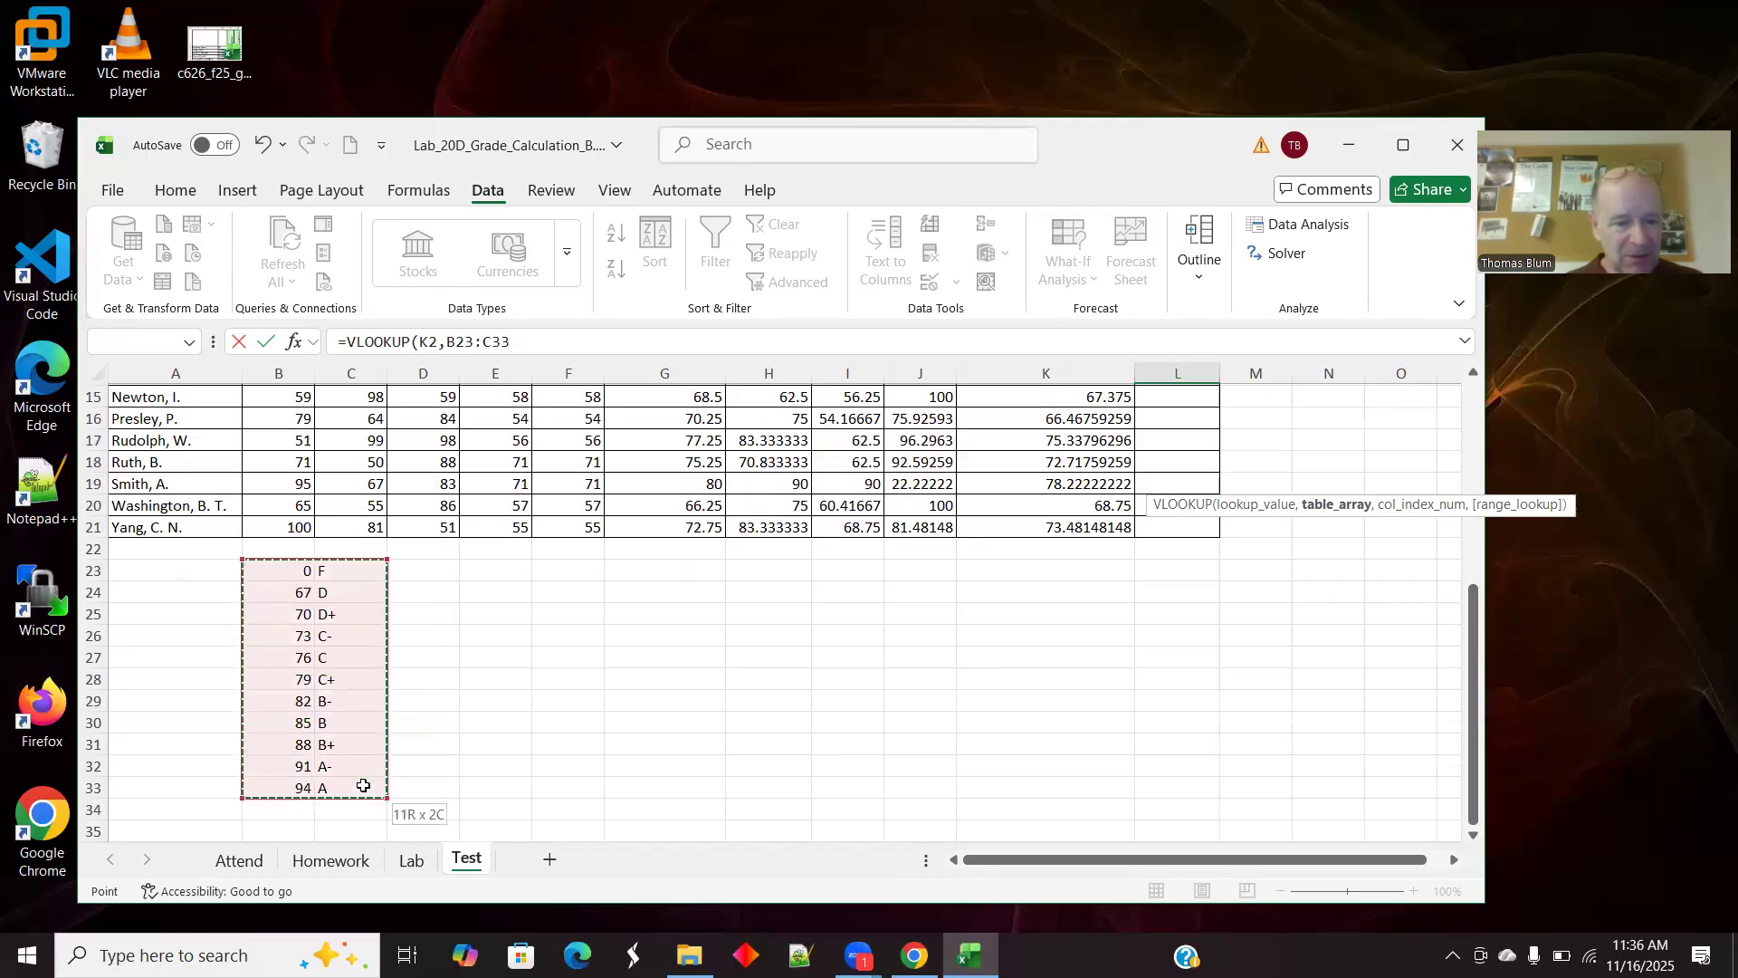
pyautogui.moveTo(1470, 625); pyautogui.dragTo(1472, 367)
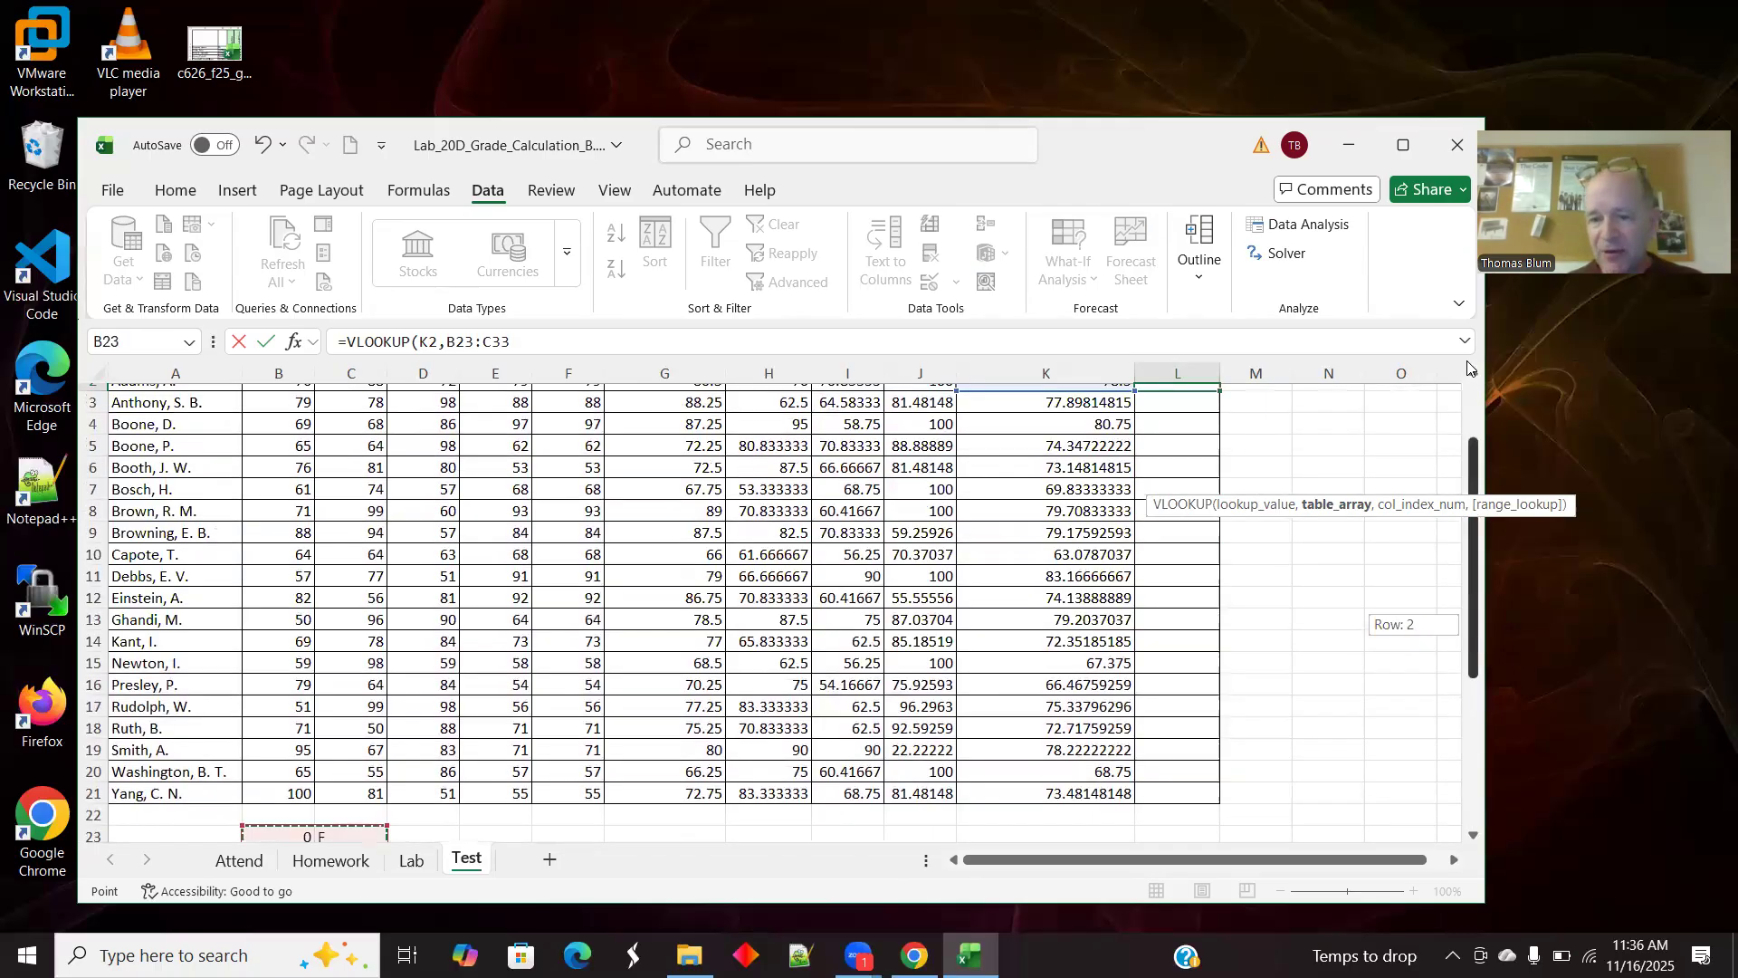
# Step: Complete the VLOOKUP arguments with column index 2 and TRUE for approximate match, and close the parenthesis
pyautogui.write('.')
pyautogui.press('BackSpace')
pyautogui.write(',2')
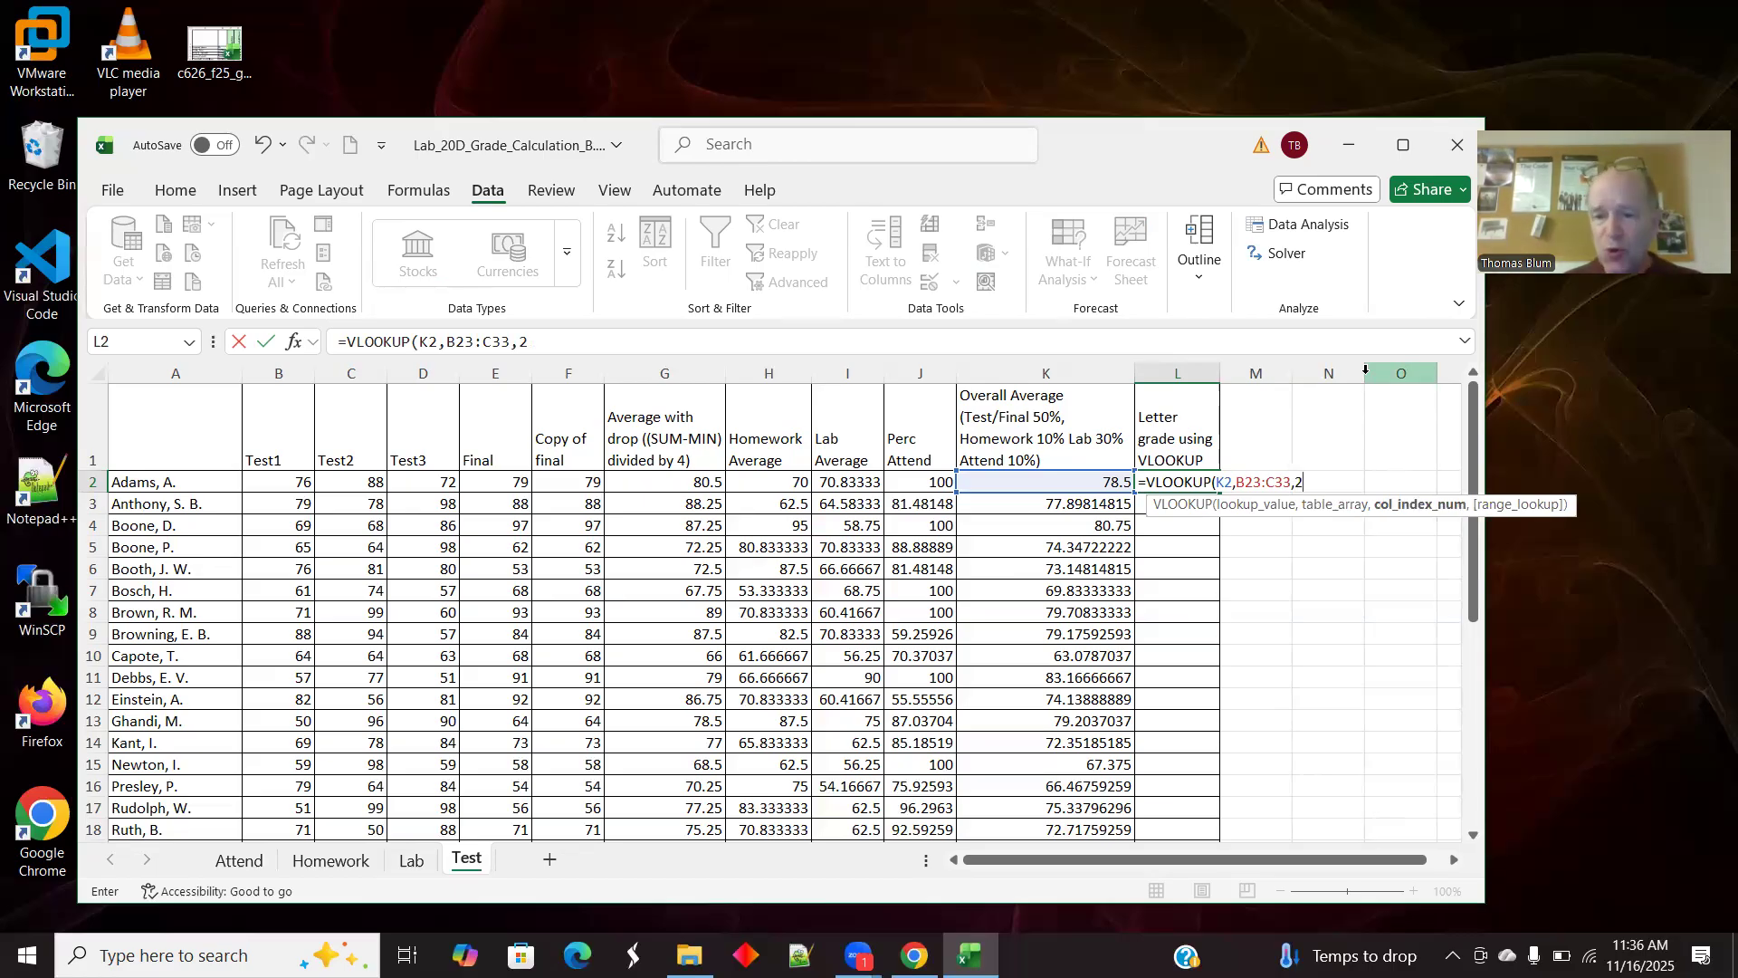
pyautogui.write(',')
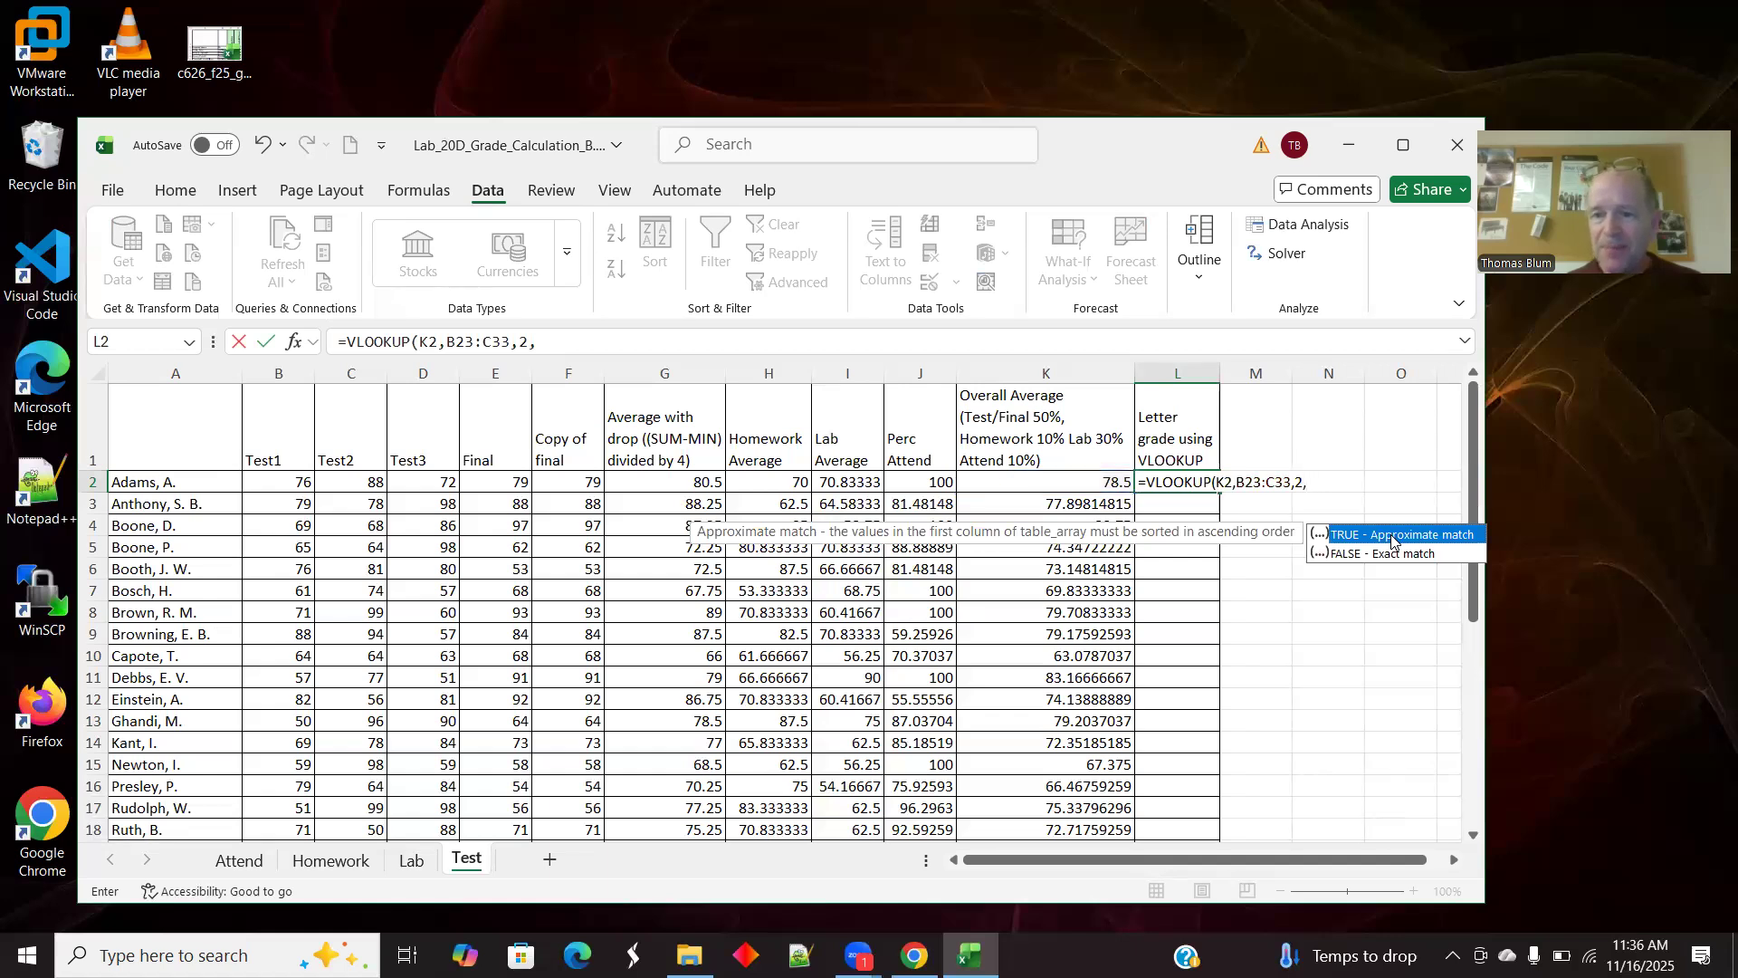
pyautogui.doubleClick(1391, 536)
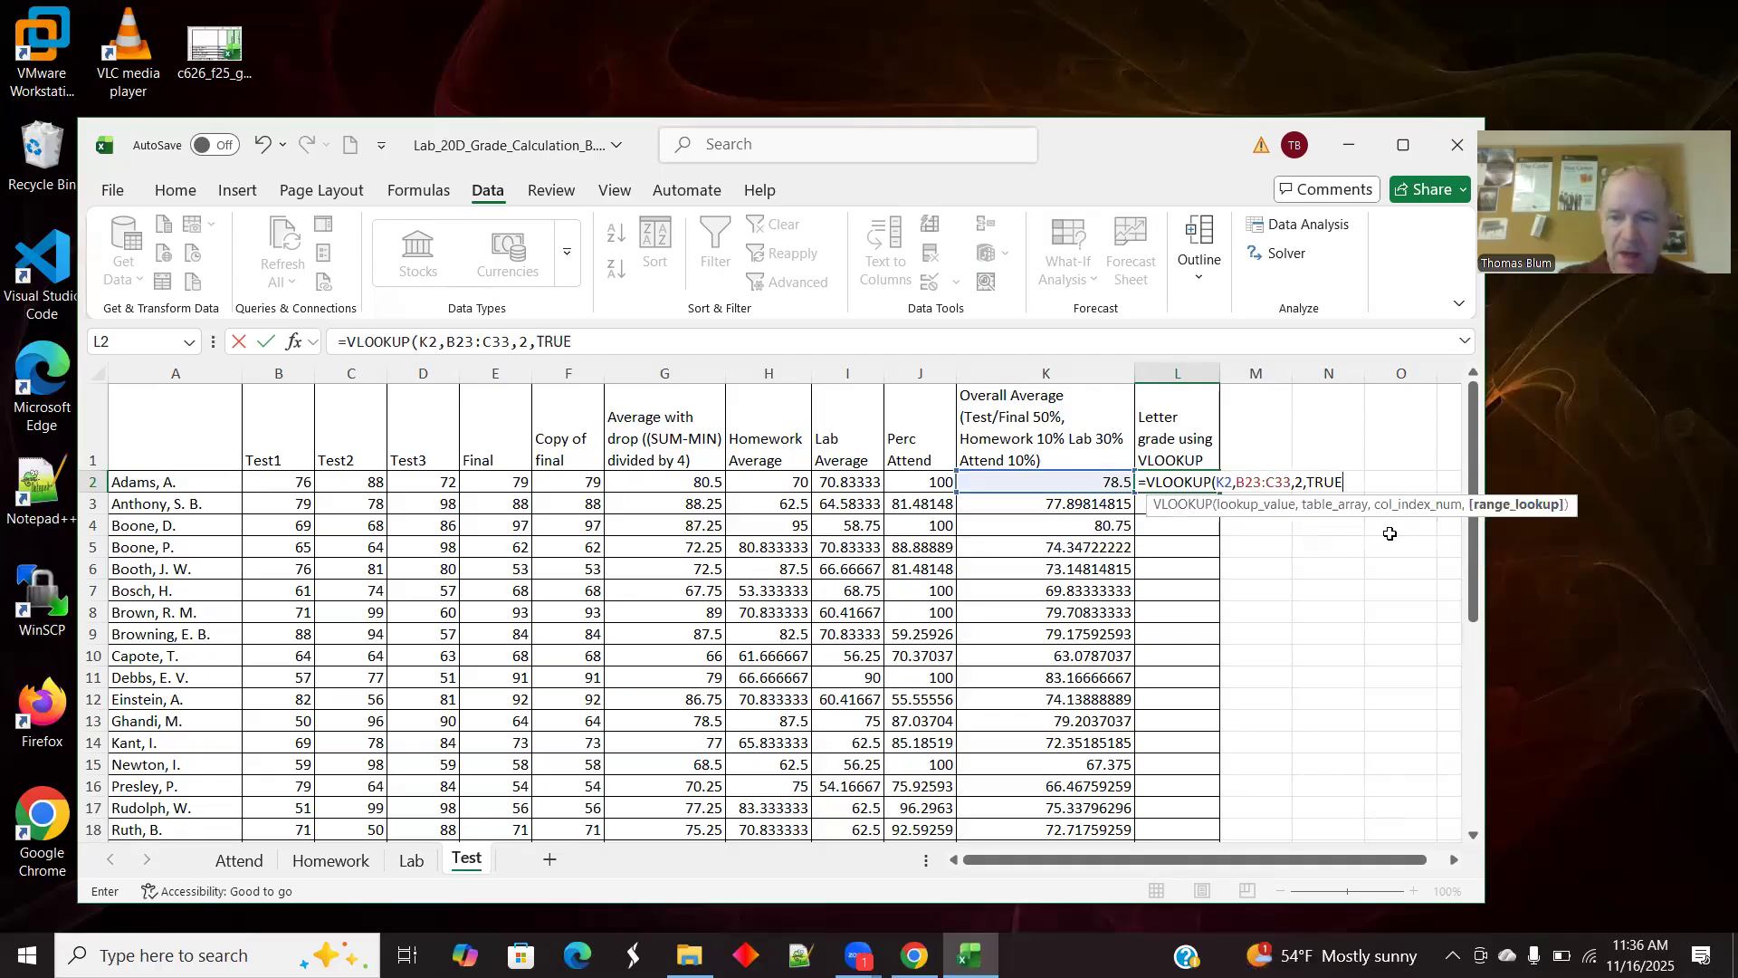
pyautogui.write(')')
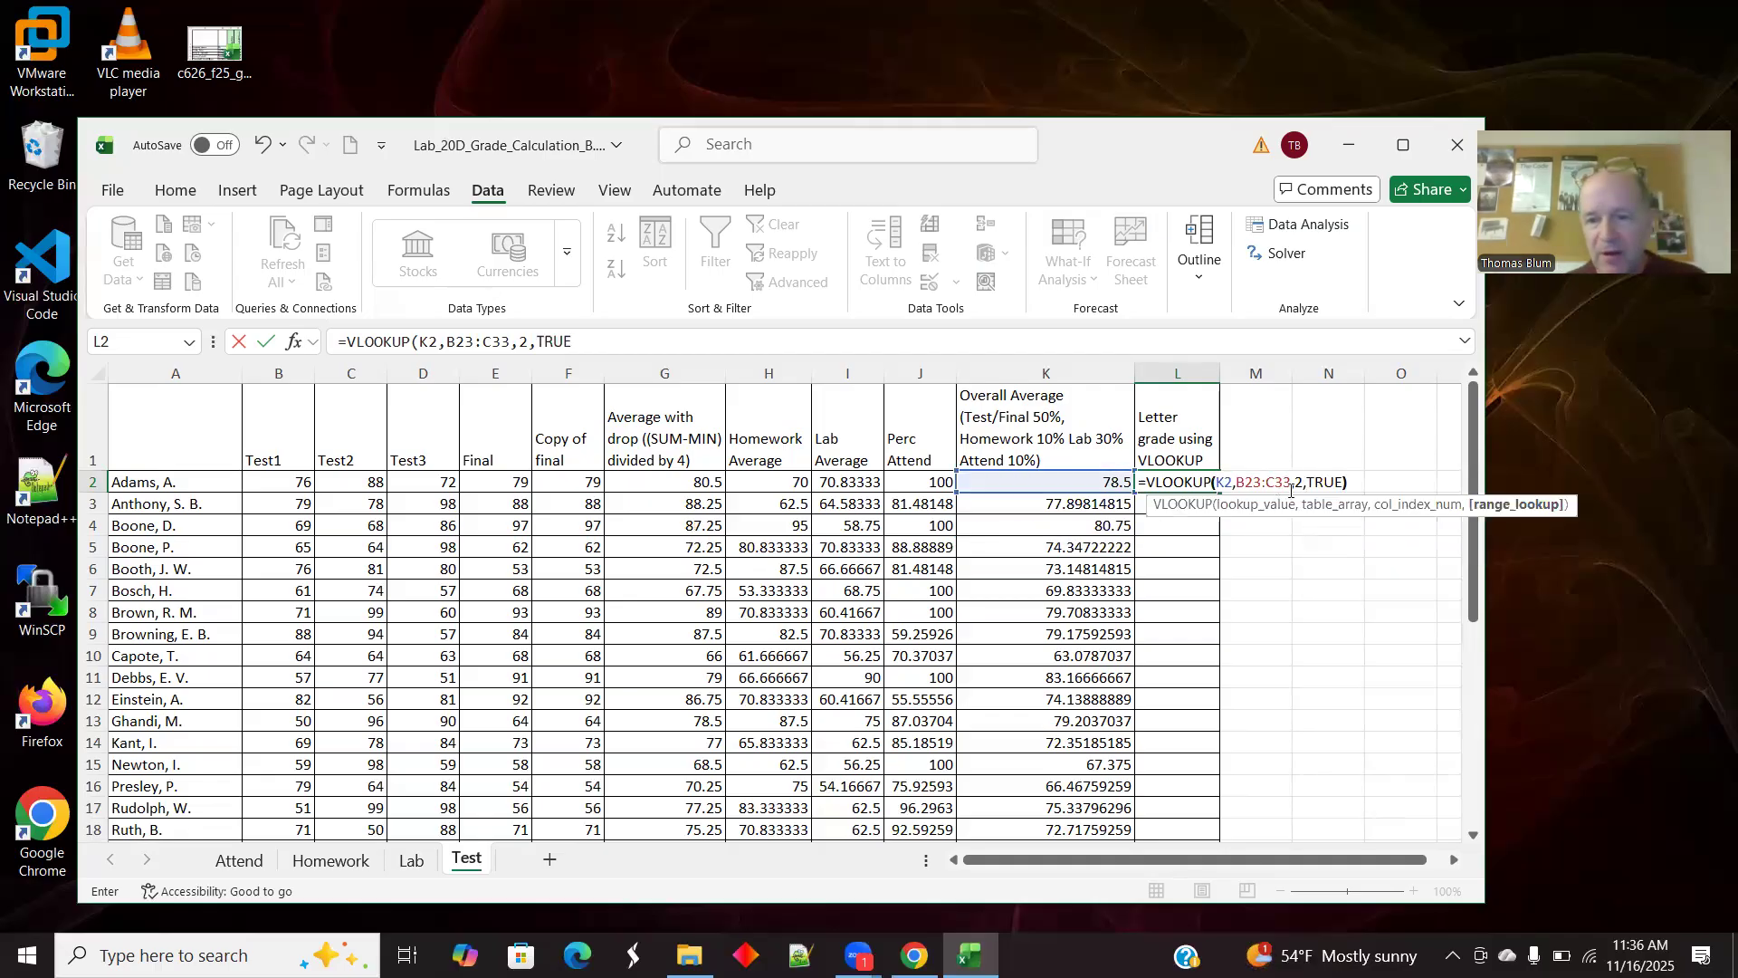
# Step: Make the table array rows absolute as B$23:C$33 in the L2 formula and enter it
pyautogui.click(455, 343)
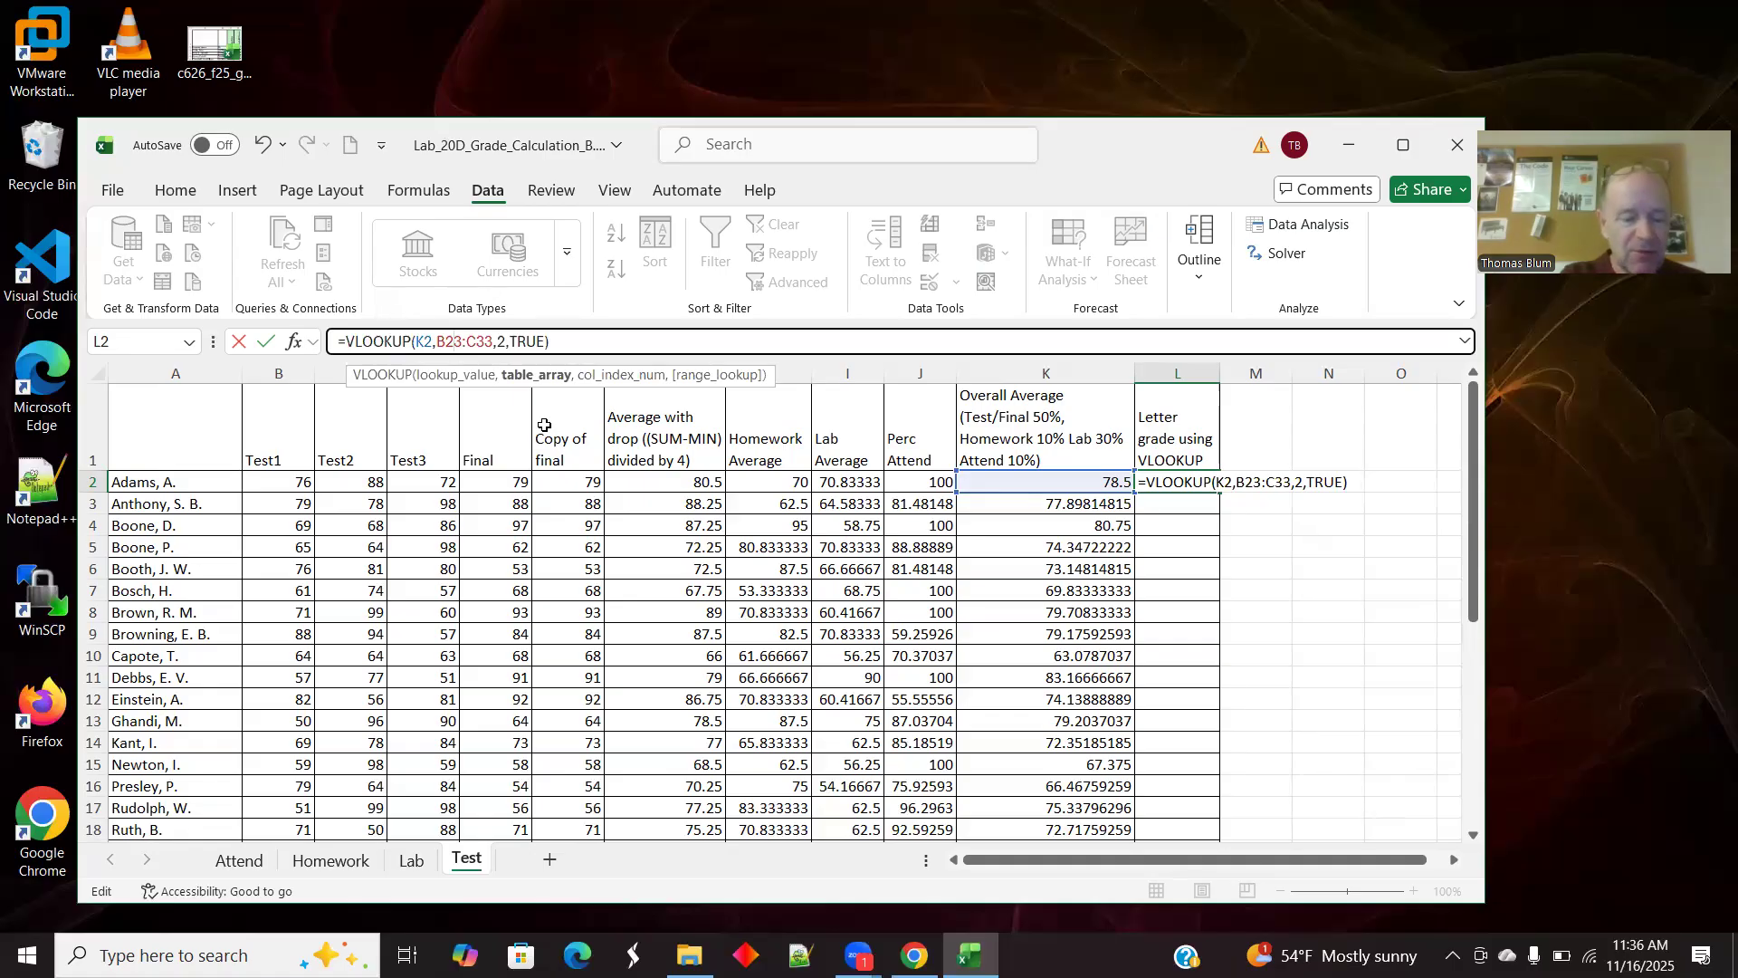
pyautogui.write('$')
pyautogui.press('BackSpace')
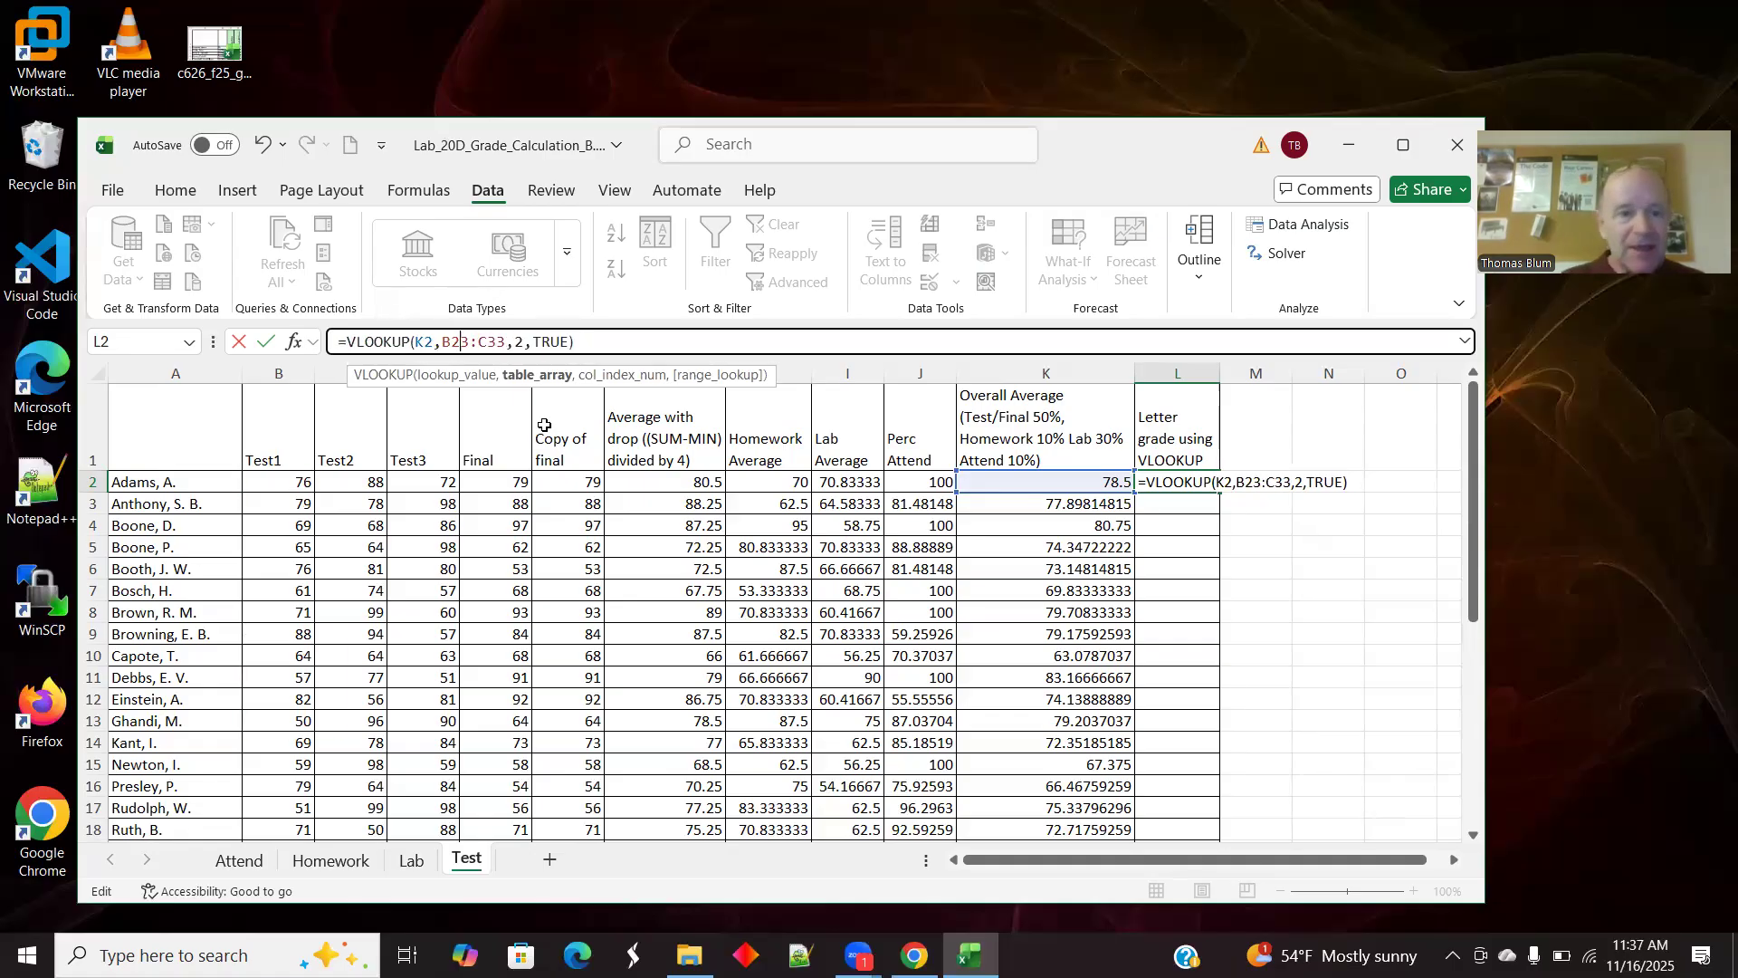
pyautogui.write('$')
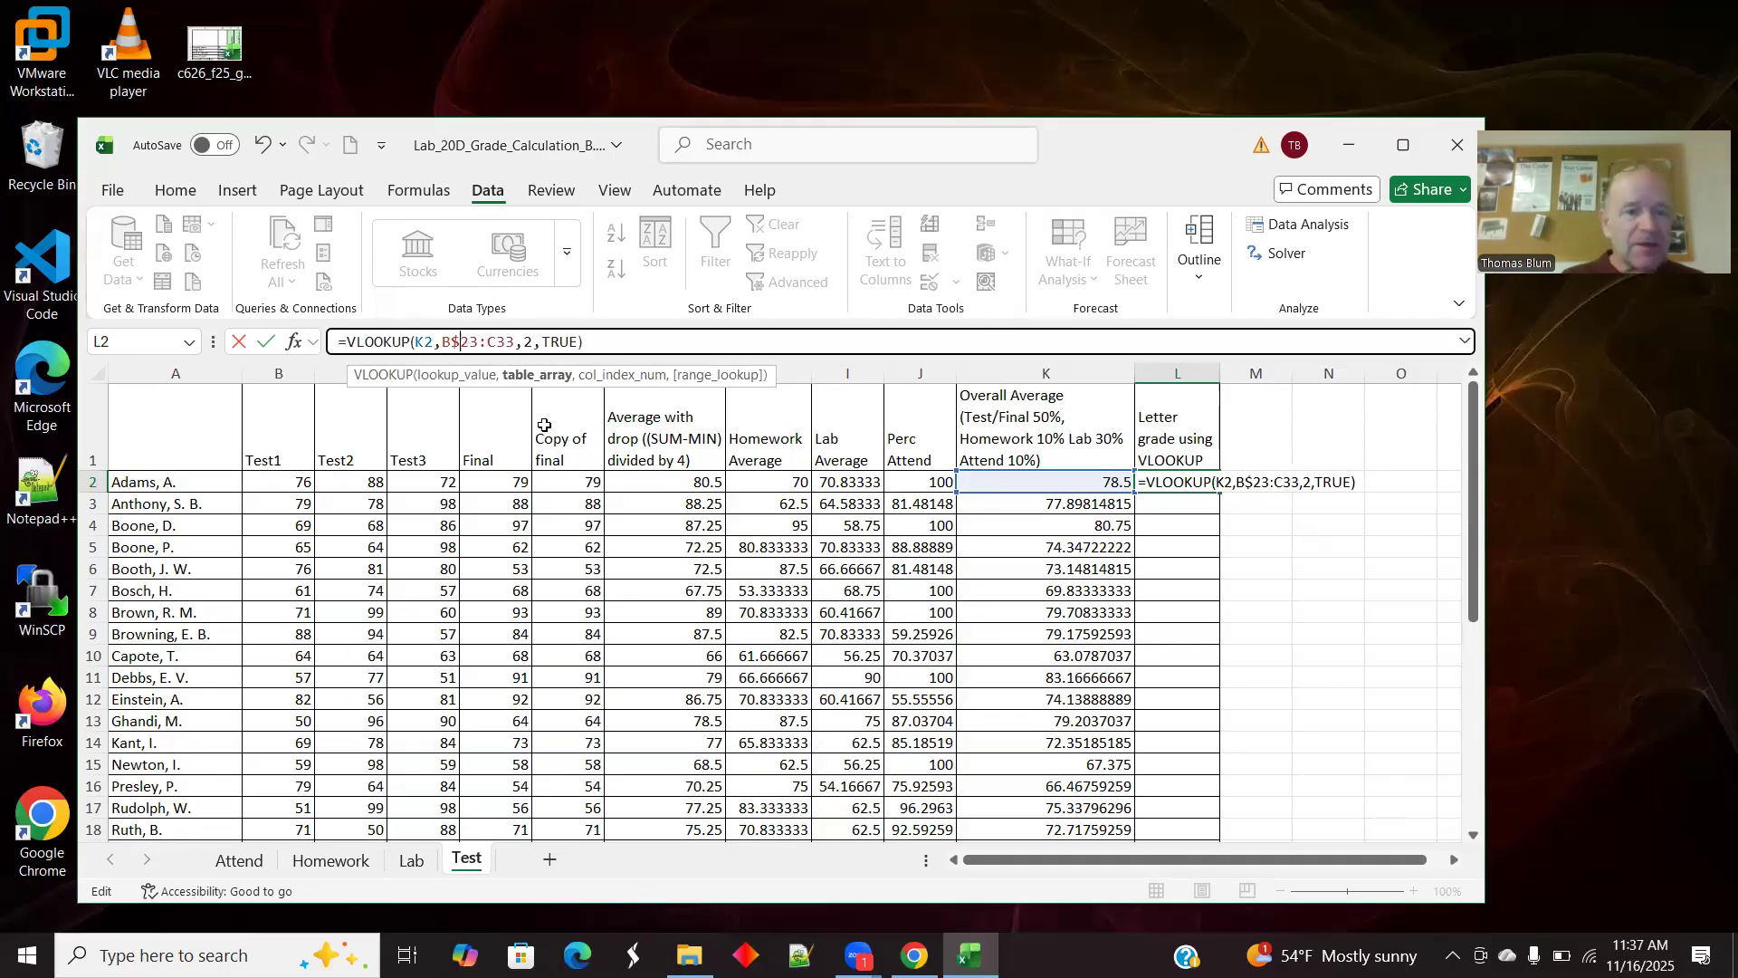
pyautogui.press('Right')
pyautogui.press('Right')
pyautogui.press('Right')
pyautogui.press('Right')
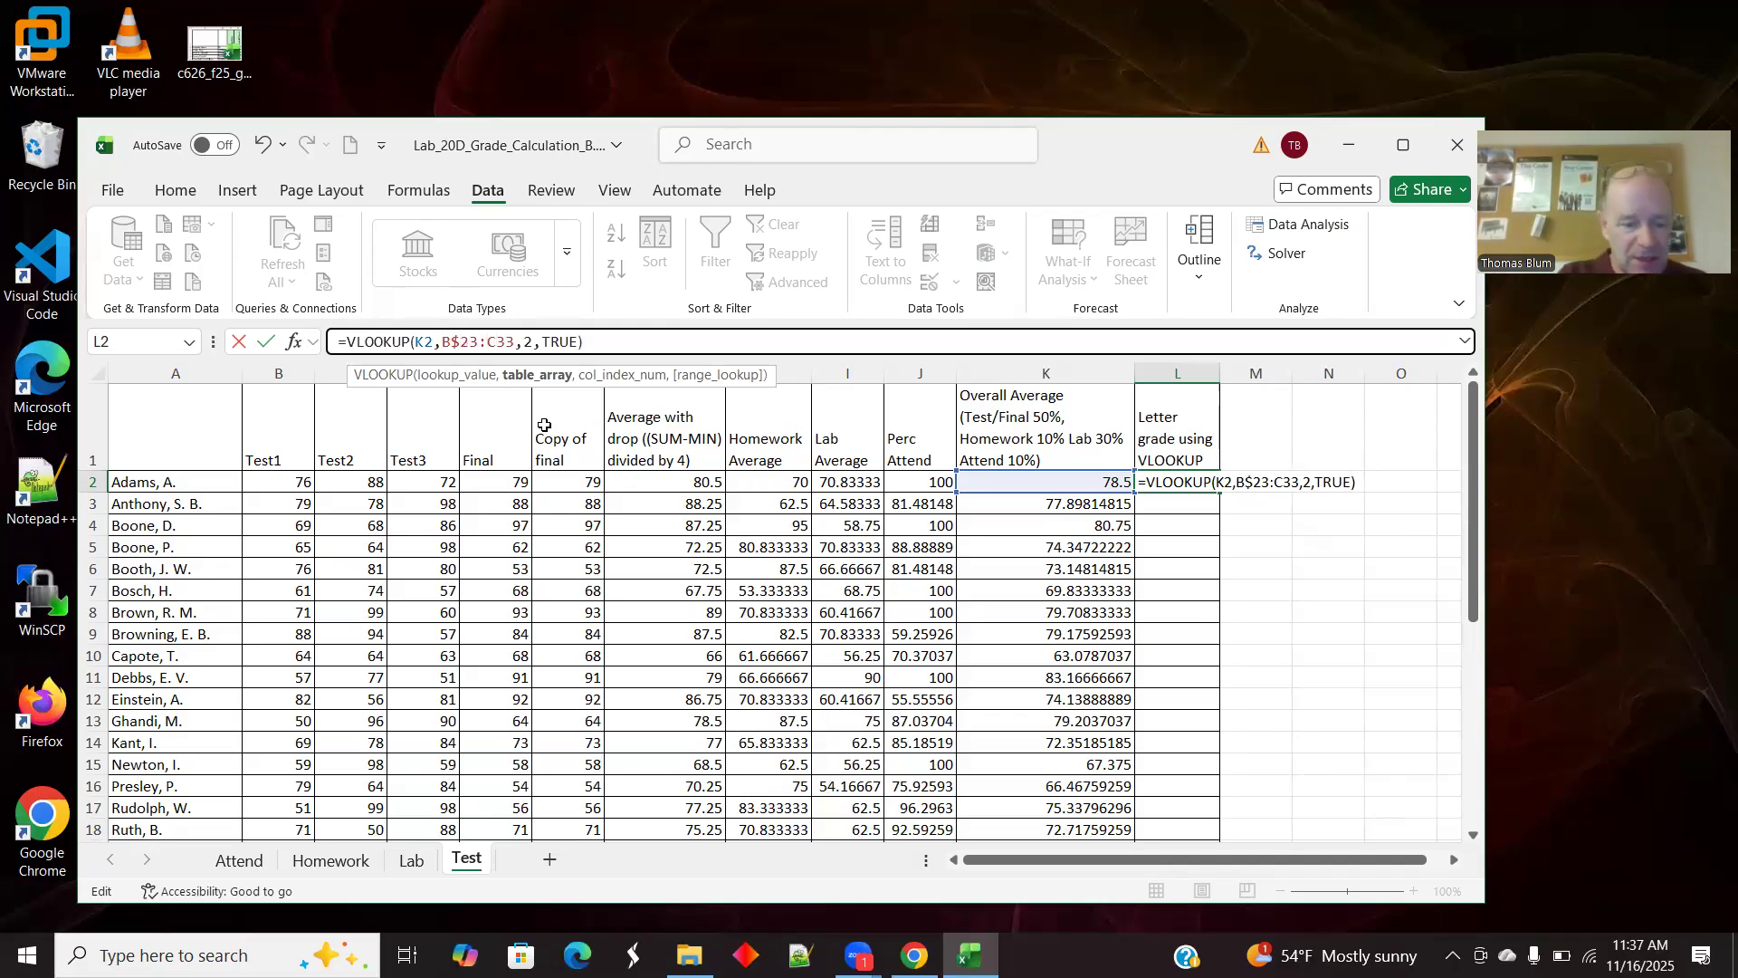
pyautogui.write('$')
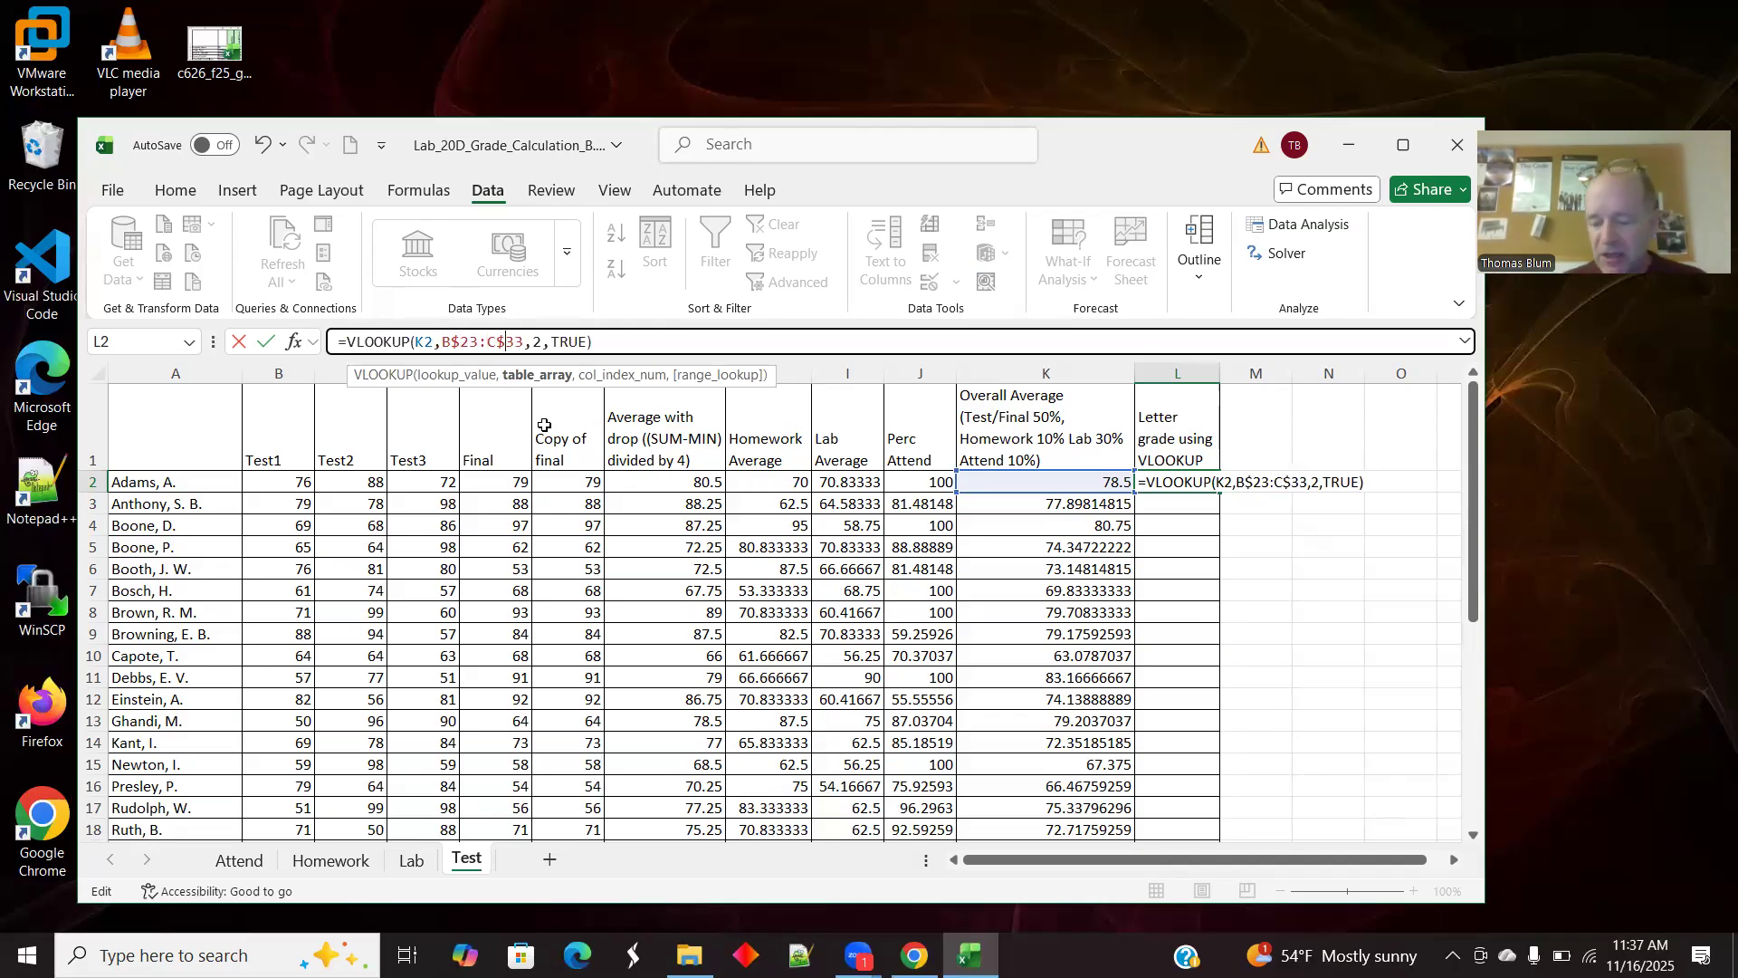
pyautogui.press('Tab')
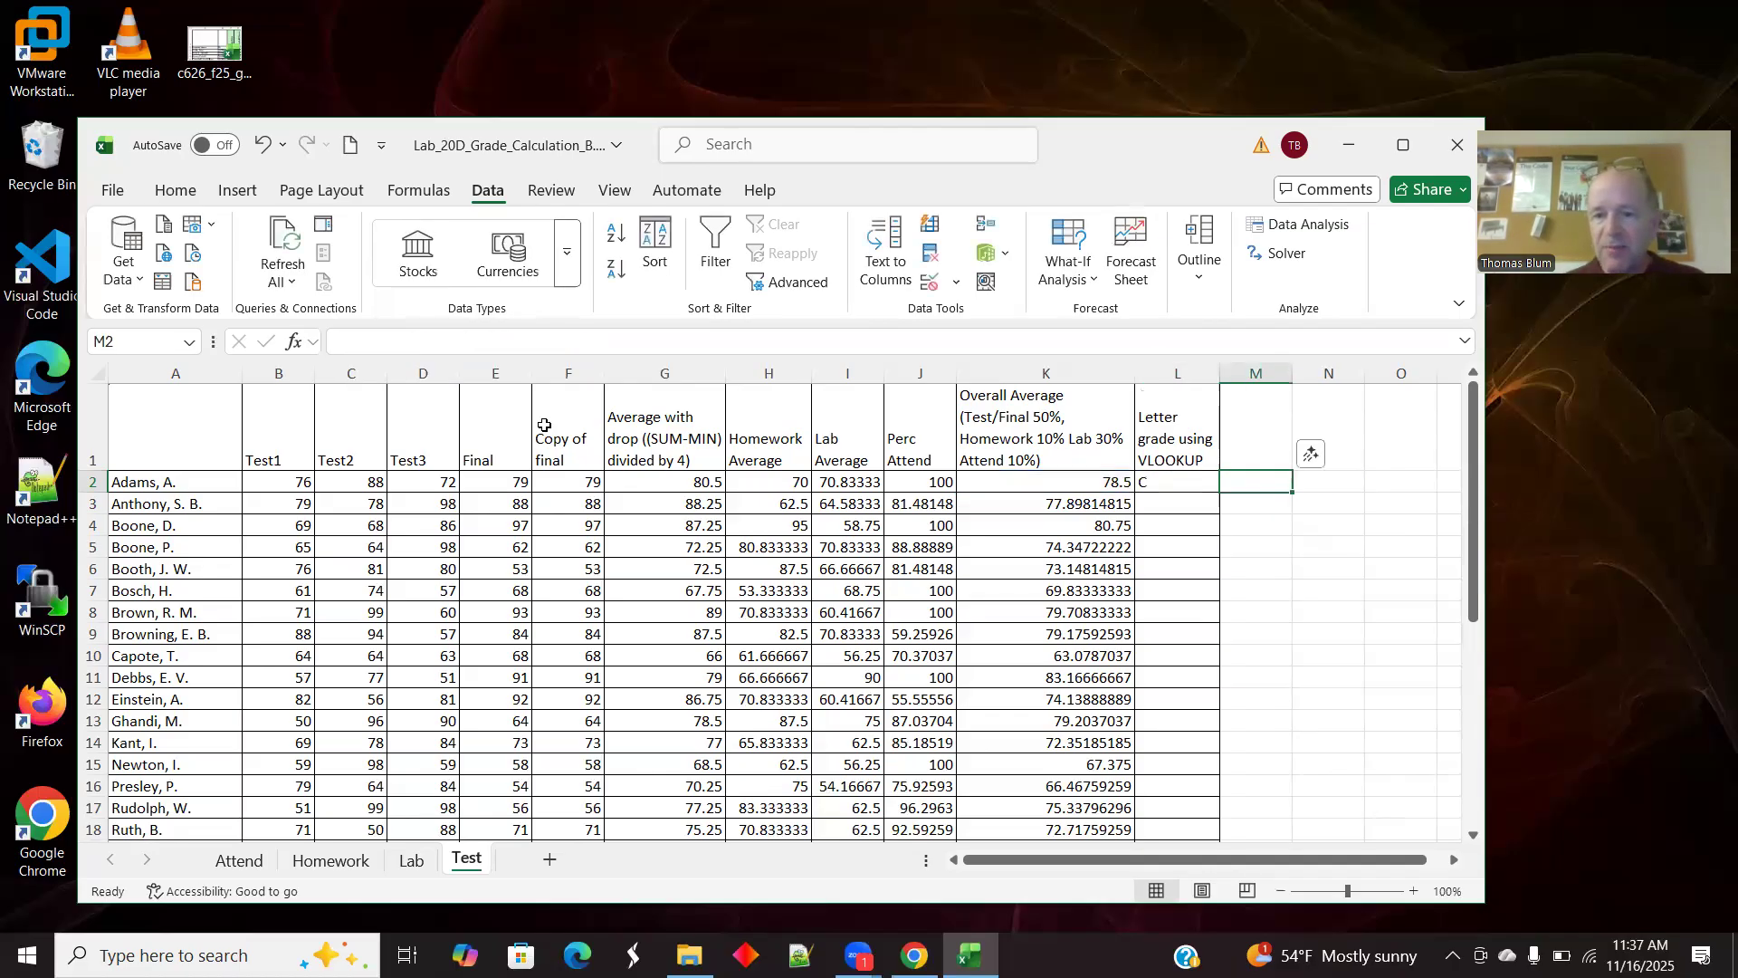
# Step: Fill the letter grade formula from L2 down to L21 for all students
pyautogui.click(1177, 482)
pyautogui.doubleClick(1219, 495)
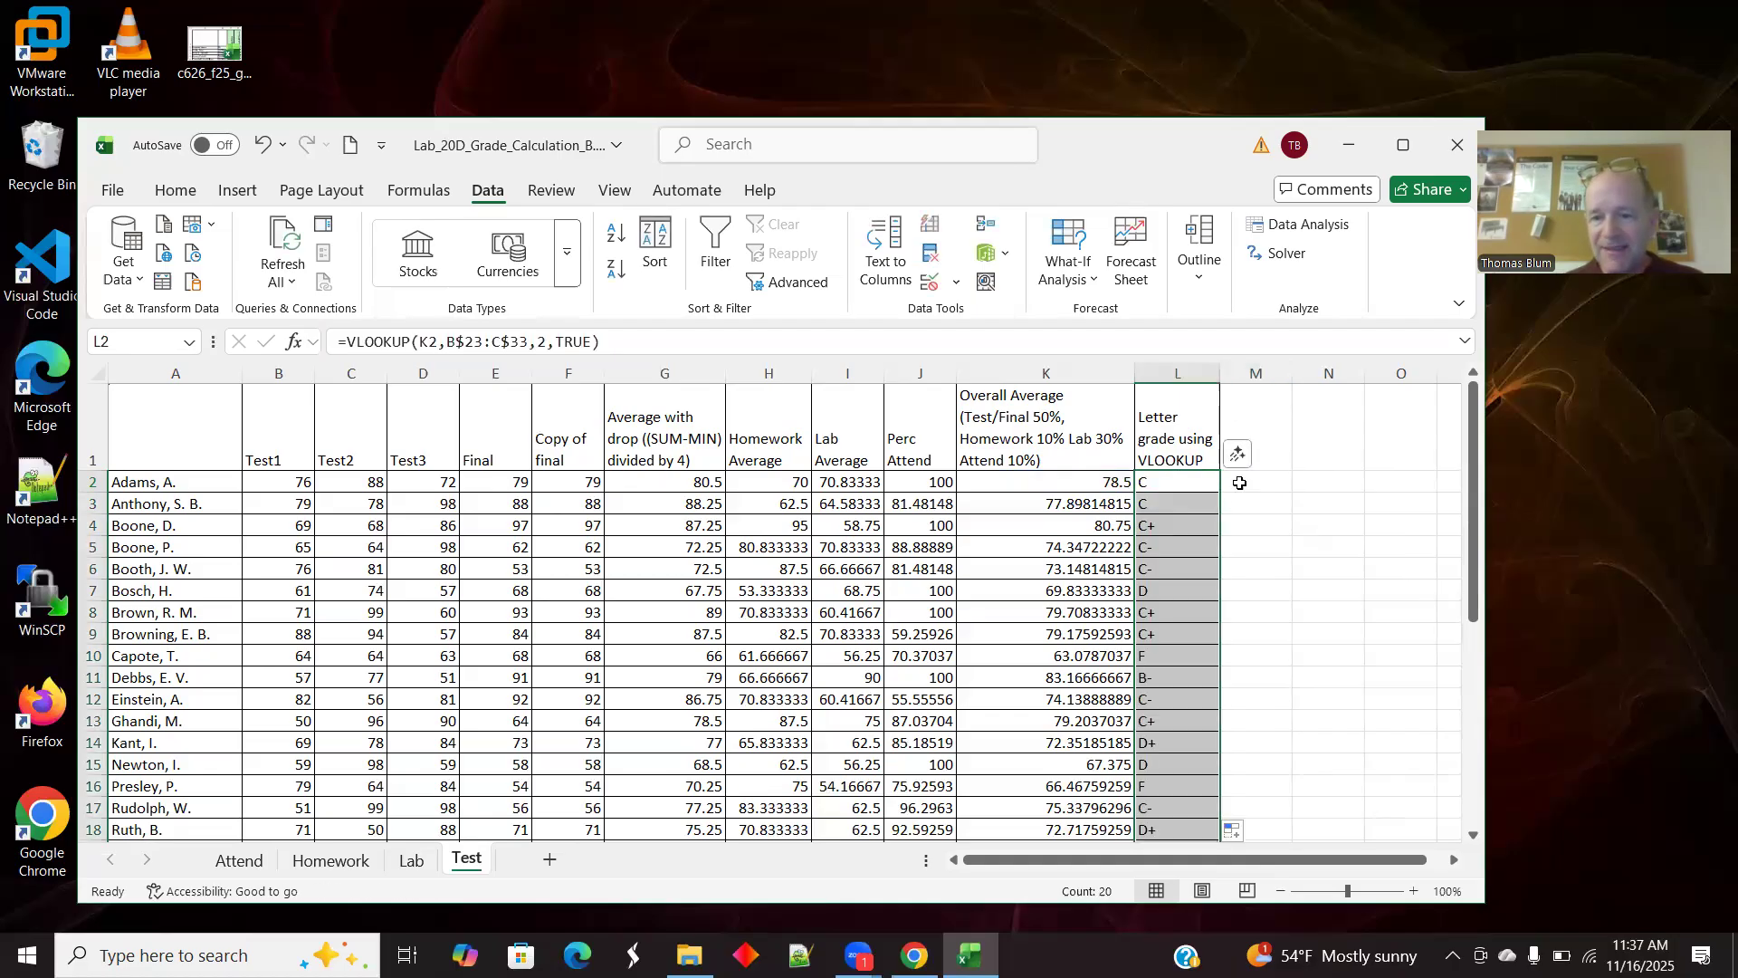
# Step: Compare the C and C+ cutoffs in the grade scale with the first student's overall average in K2
pyautogui.moveTo(1473, 504); pyautogui.dragTo(1473, 620)
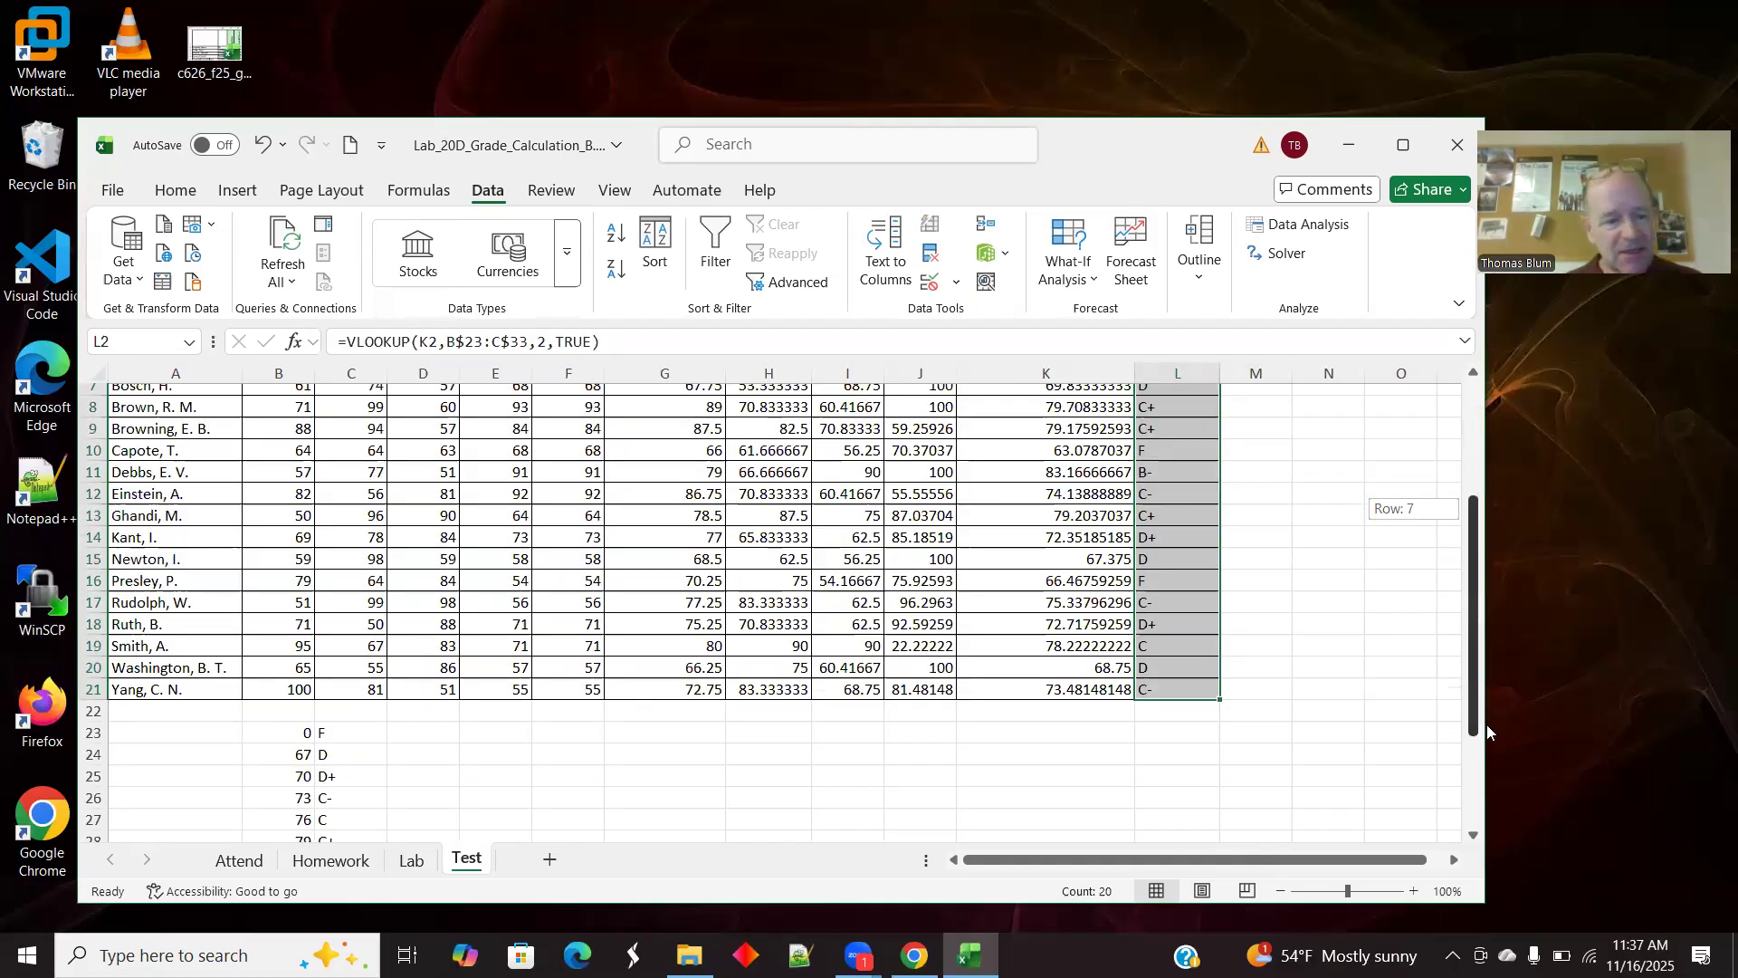
pyautogui.scroll(-3, 285, 680)
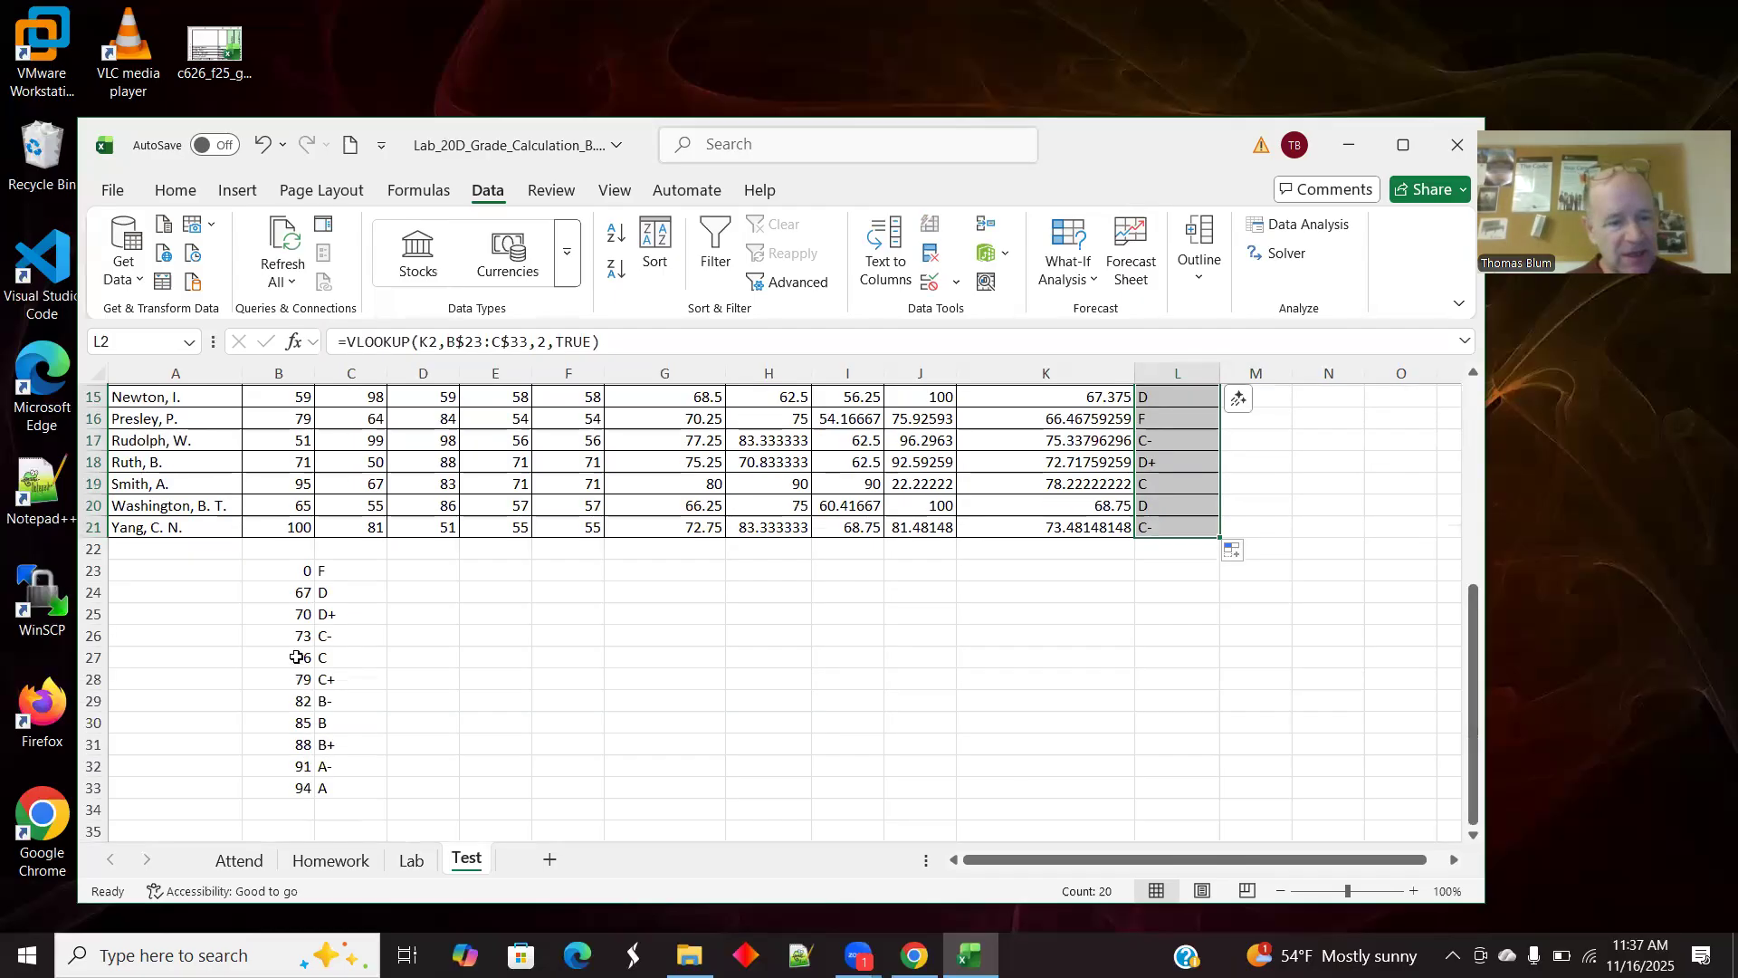
pyautogui.click(301, 659)
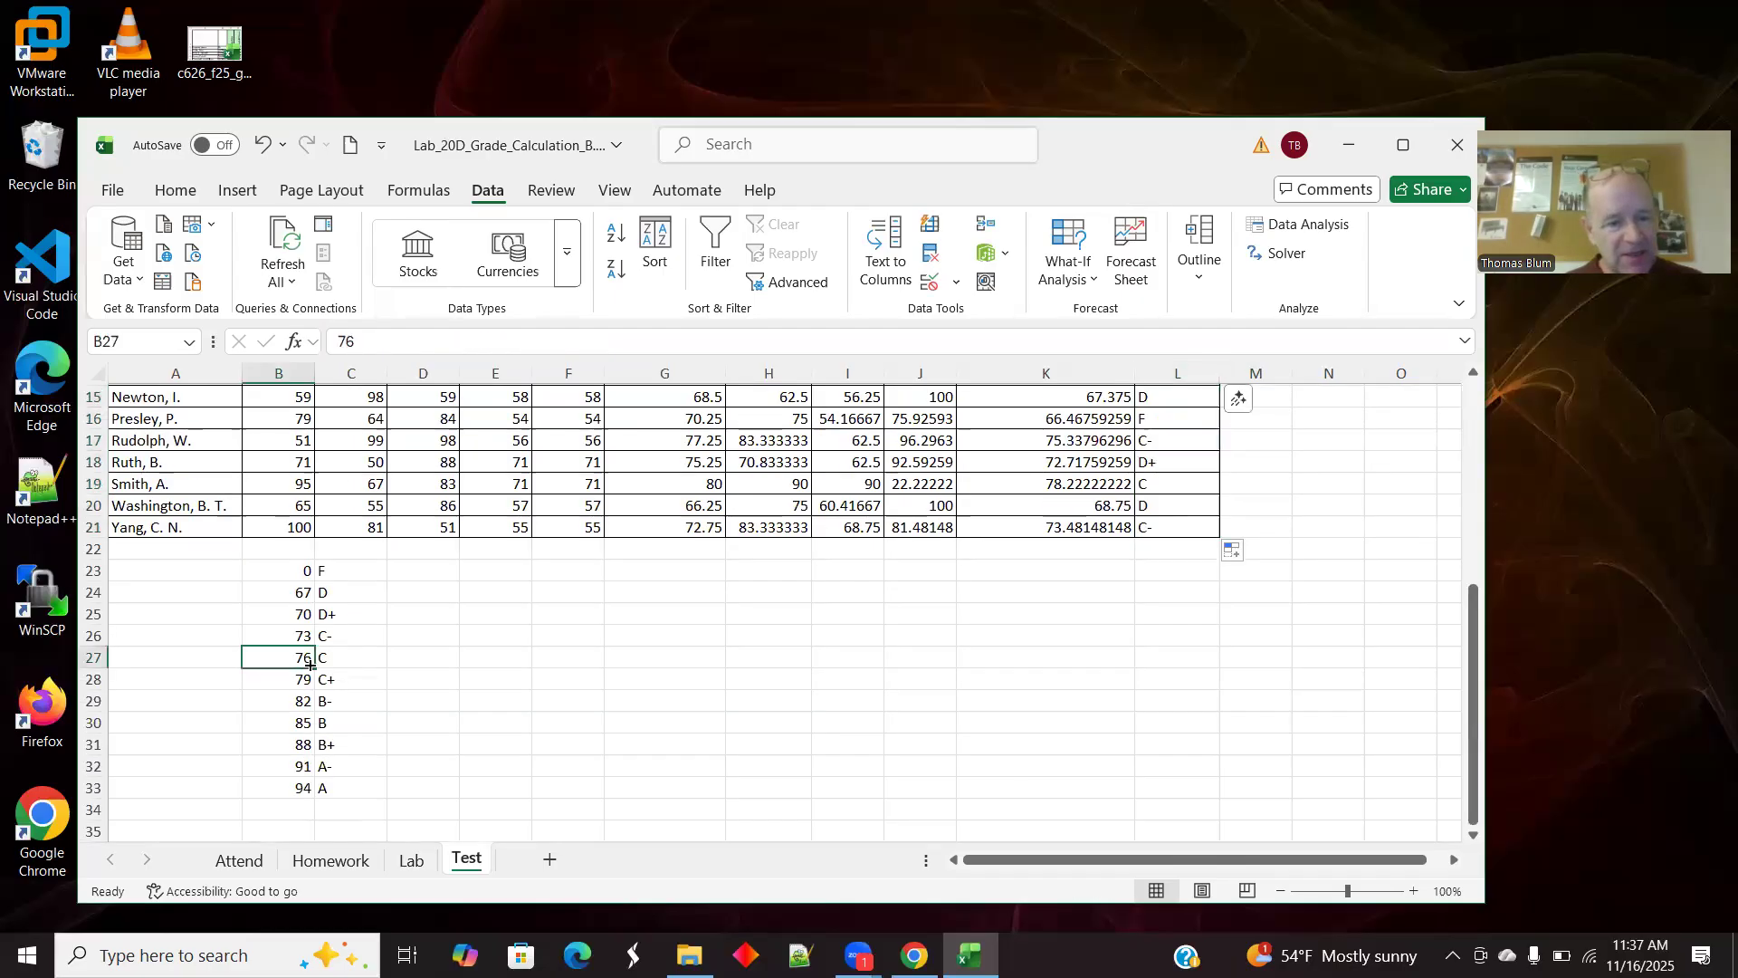
pyautogui.click(297, 679)
pyautogui.click(336, 680)
pyautogui.click(292, 659)
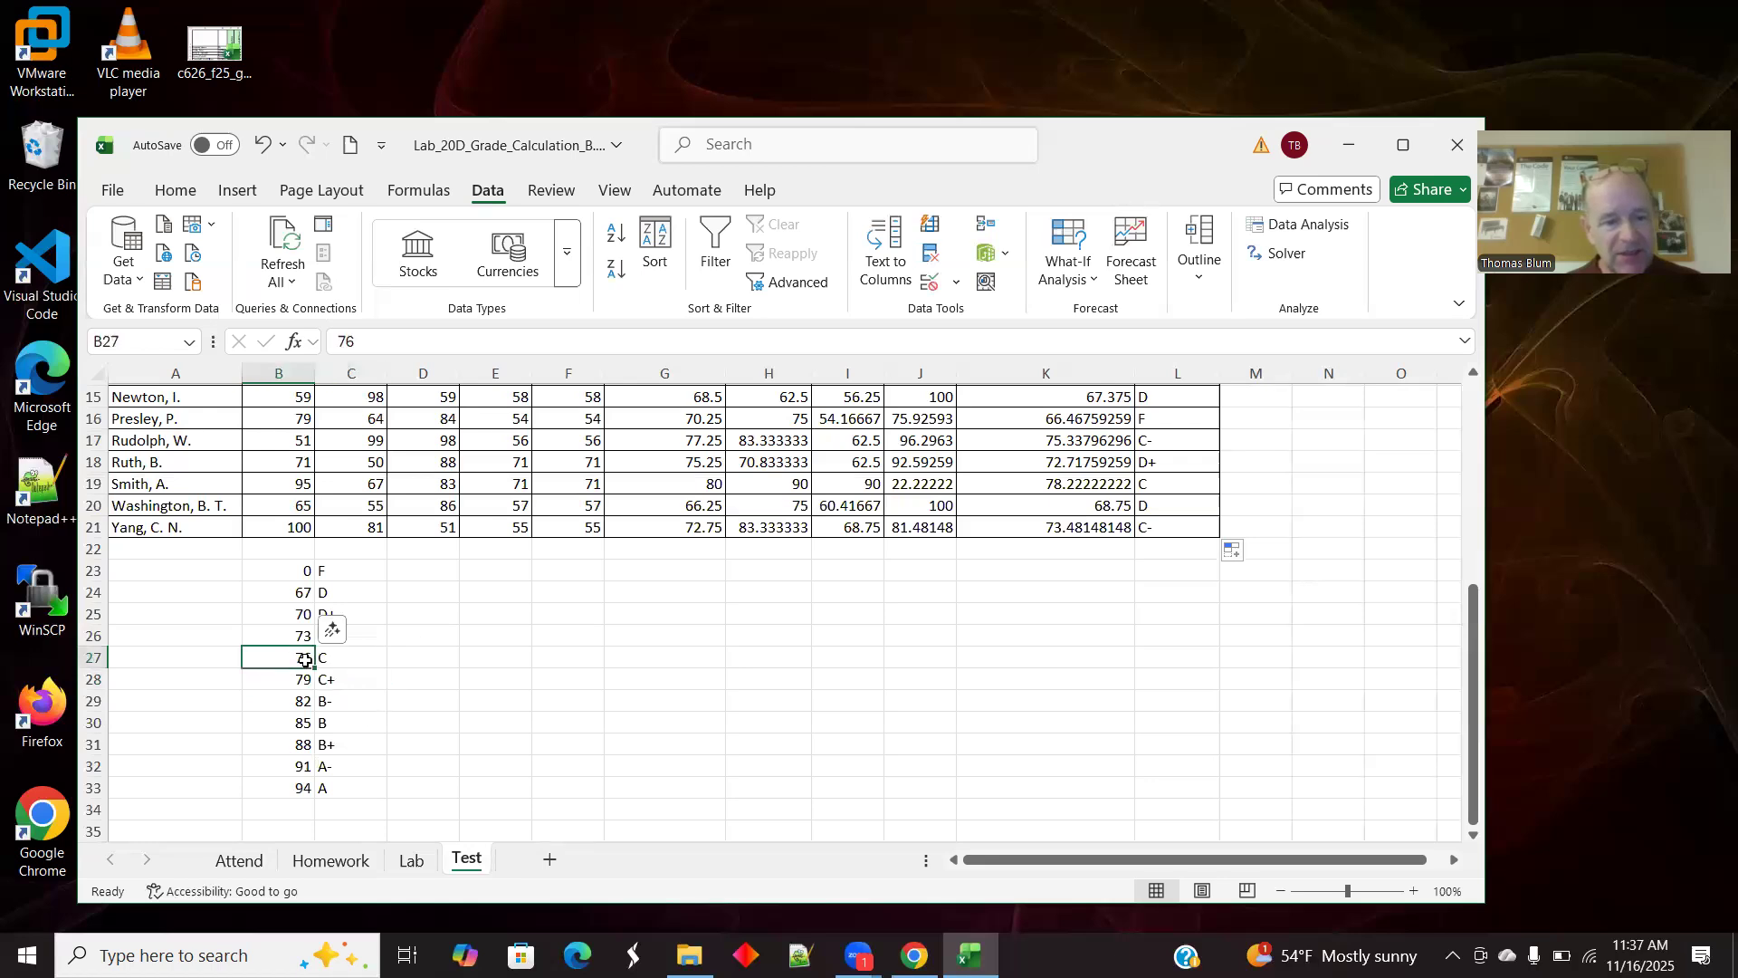
pyautogui.moveTo(1475, 608); pyautogui.dragTo(1477, 399)
pyautogui.click(1105, 480)
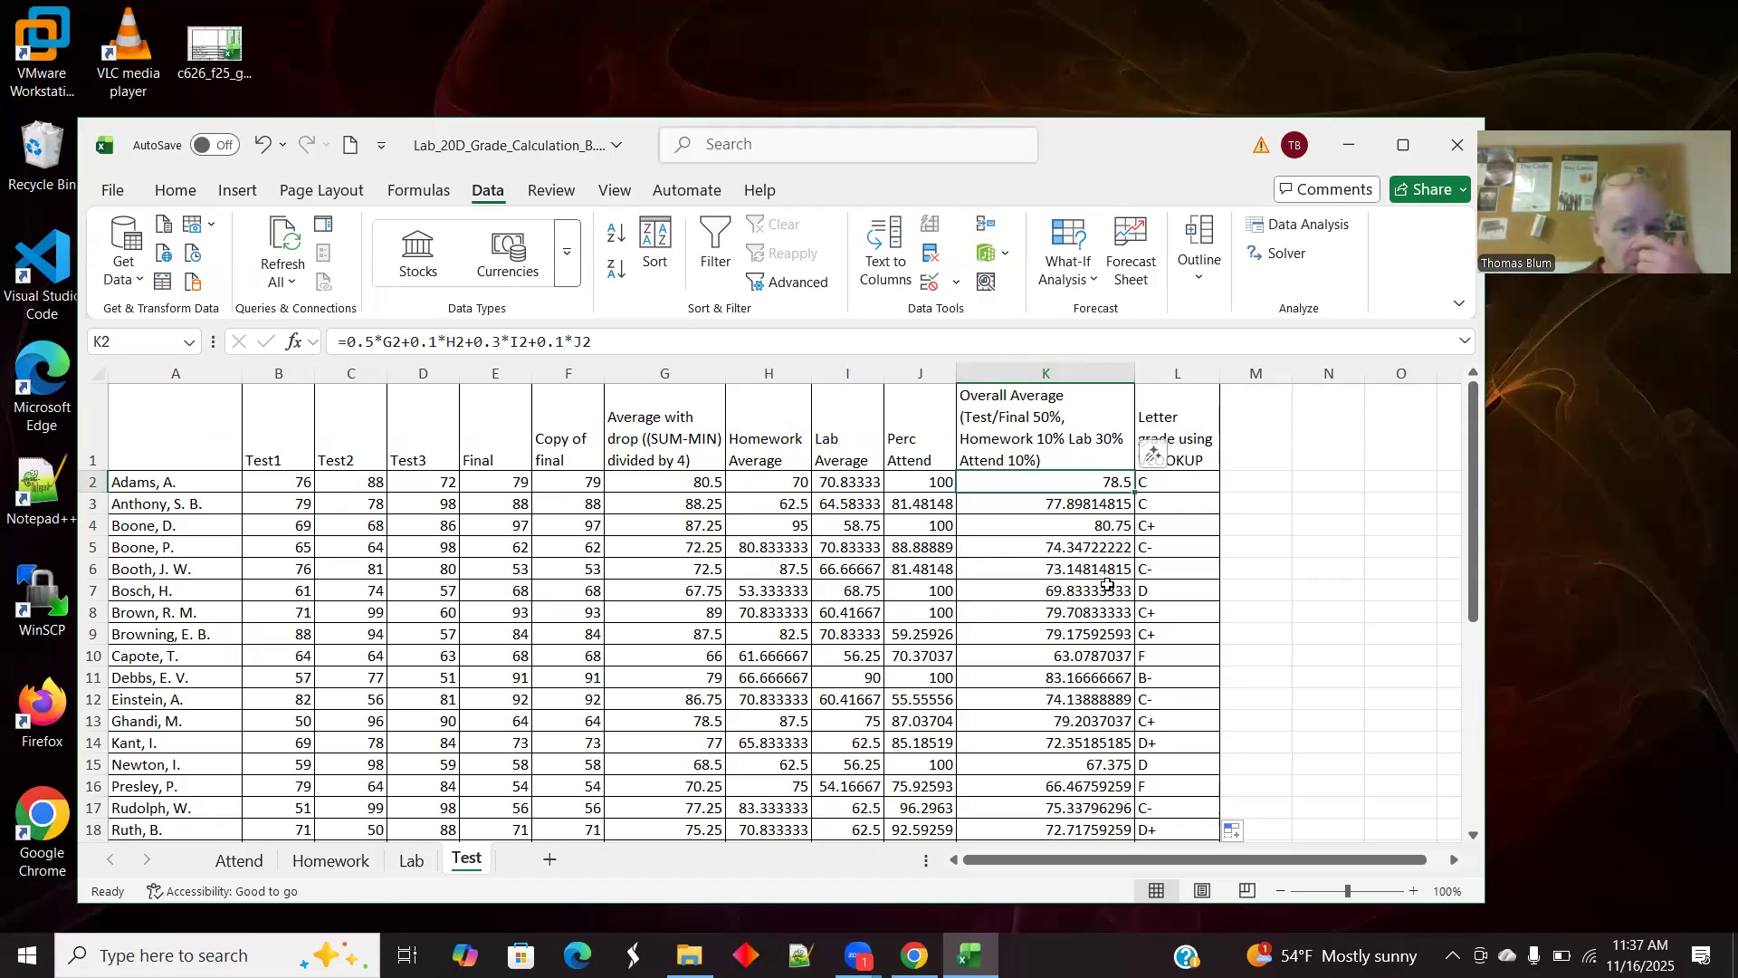
# Step: Set the Test1, Test2, Test3 and Final scores in row 17 to 100
pyautogui.moveTo(1474, 522); pyautogui.dragTo(1487, 590)
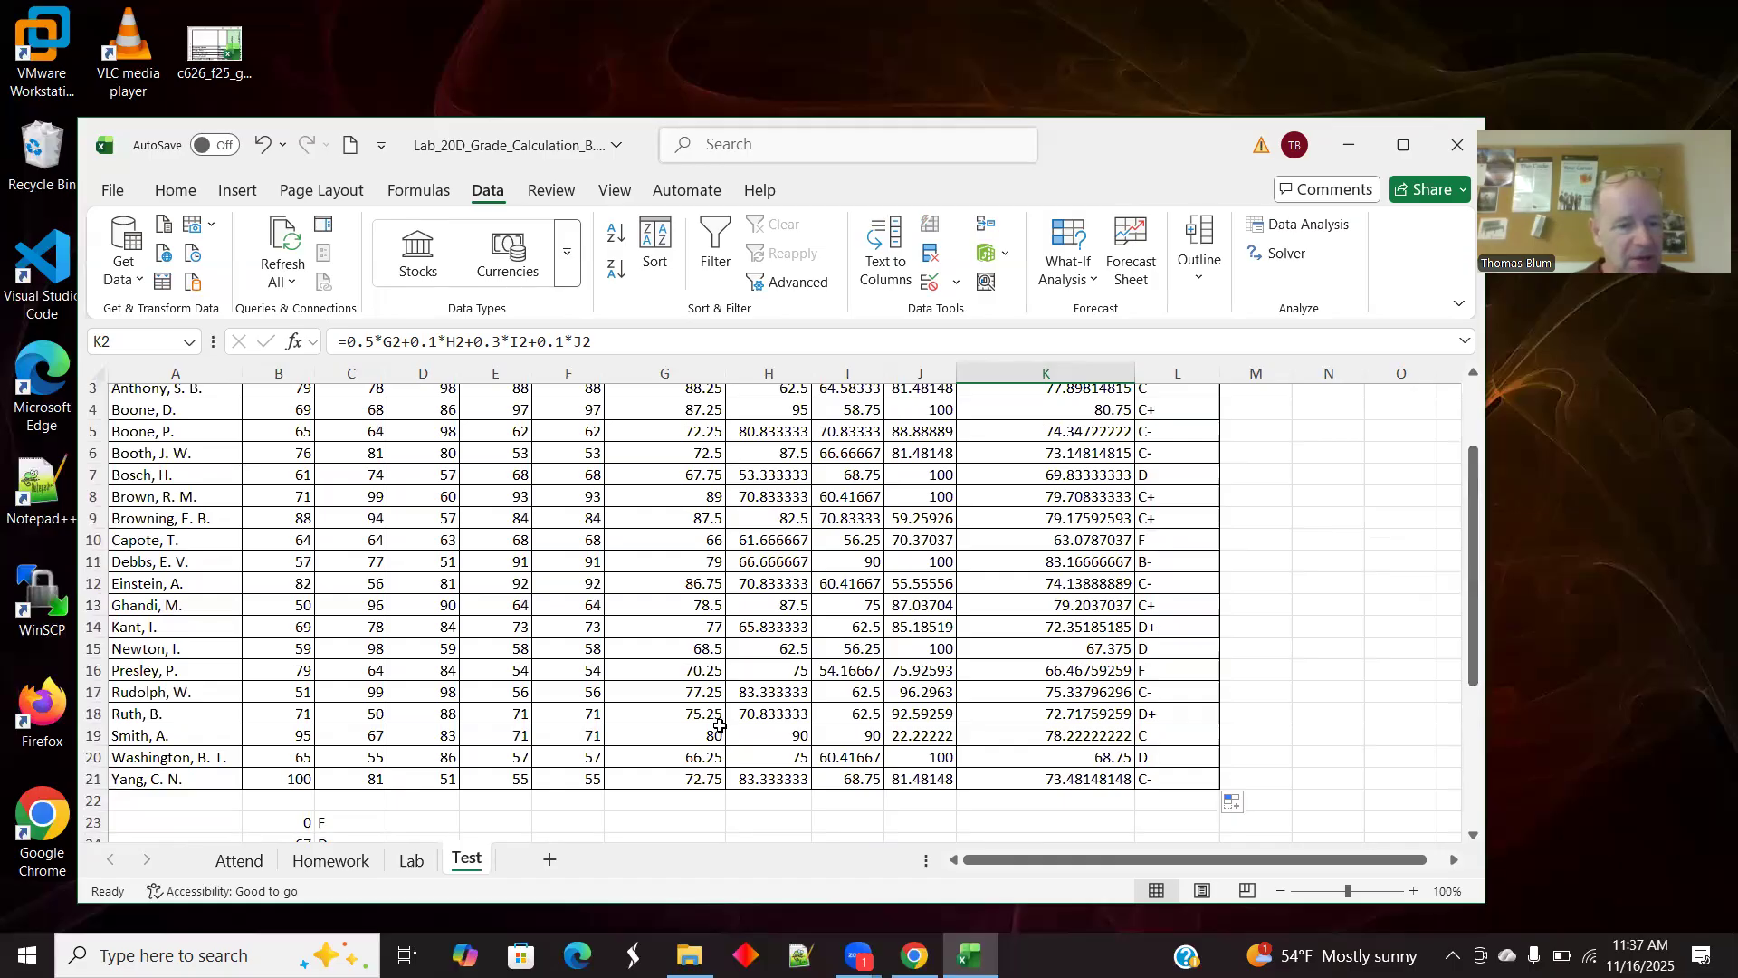
pyautogui.click(273, 692)
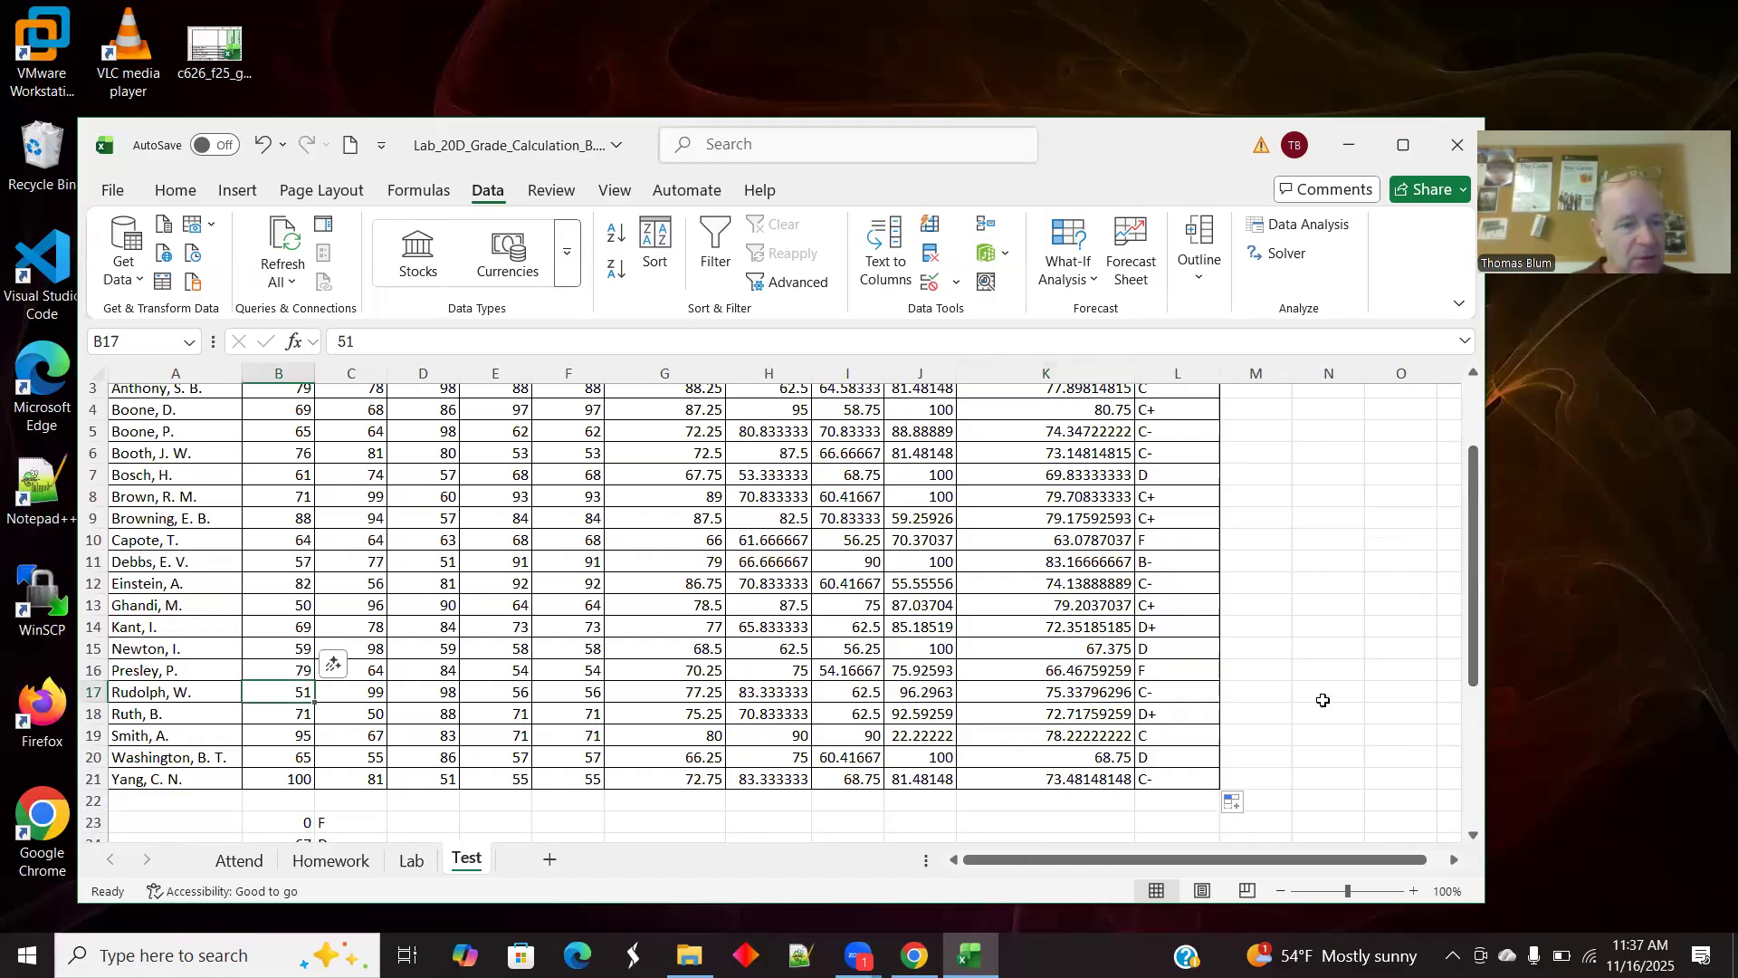
pyautogui.write('100')
pyautogui.press('Tab')
pyautogui.write('100')
pyautogui.press('Tab')
pyautogui.write('100')
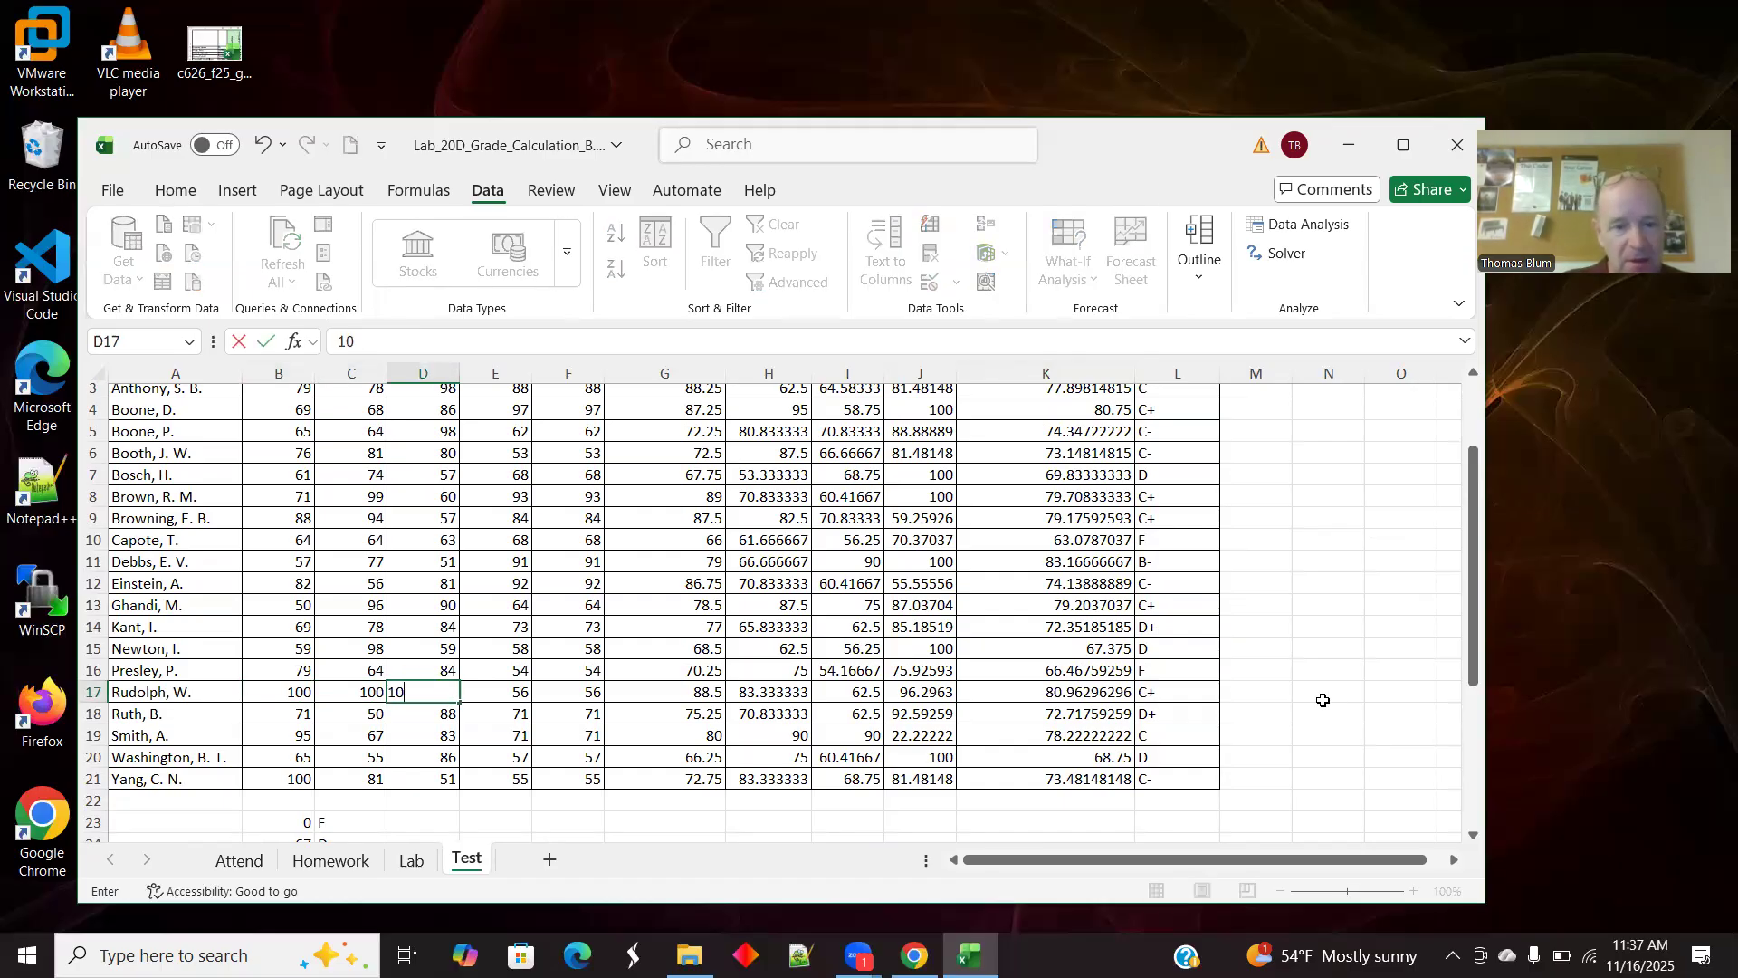
pyautogui.press('Tab')
pyautogui.write('10')
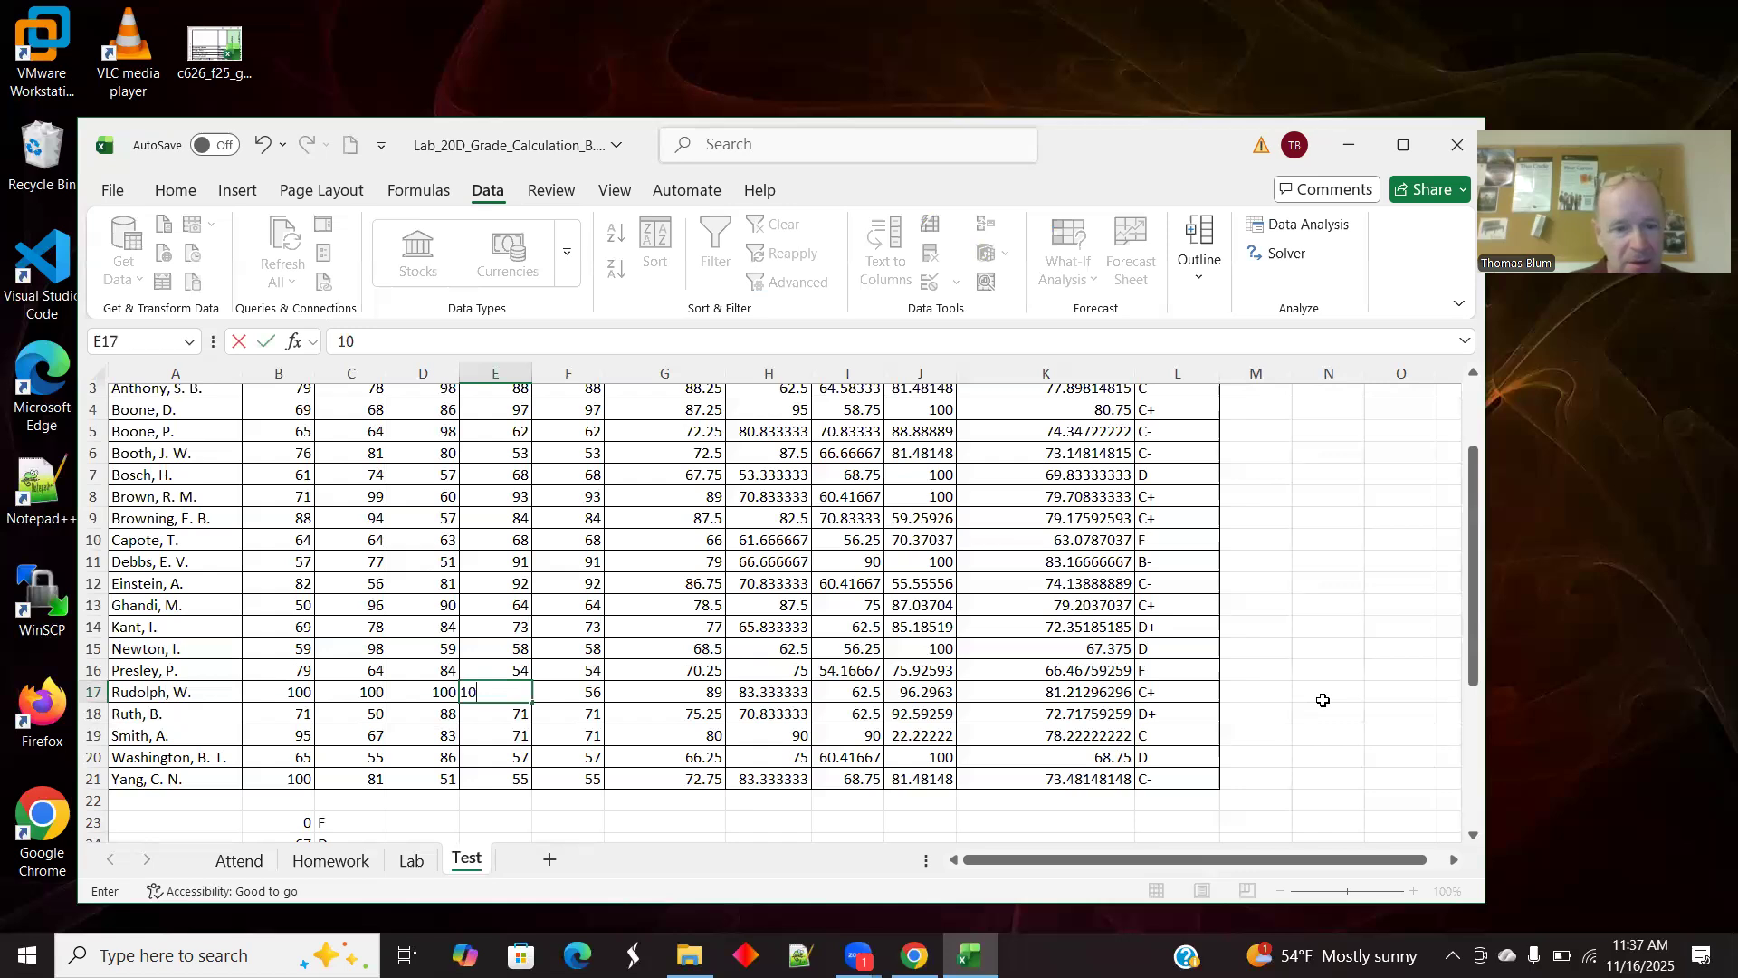
pyautogui.write('0')
pyautogui.press('Tab')
pyautogui.press('Tab')
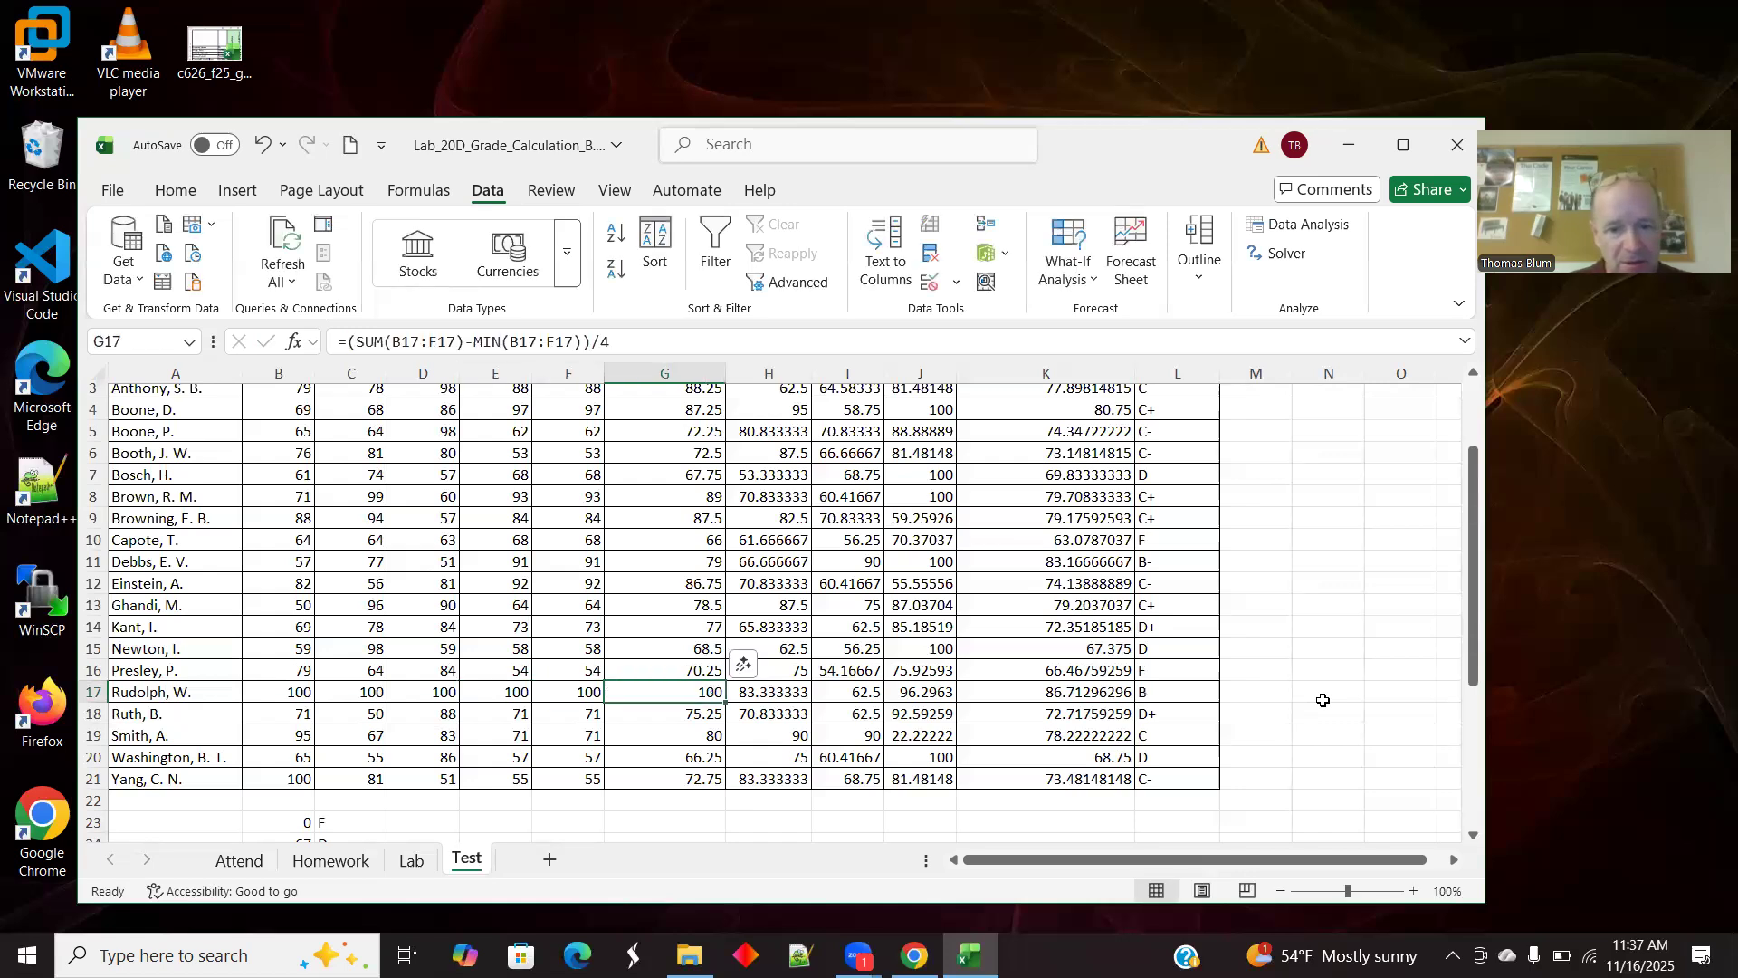
# Step: Set the homework average, lab average and attendance percentage in row 17 to 100, and check the letter grade in L17
pyautogui.press('Tab')
pyautogui.write('100')
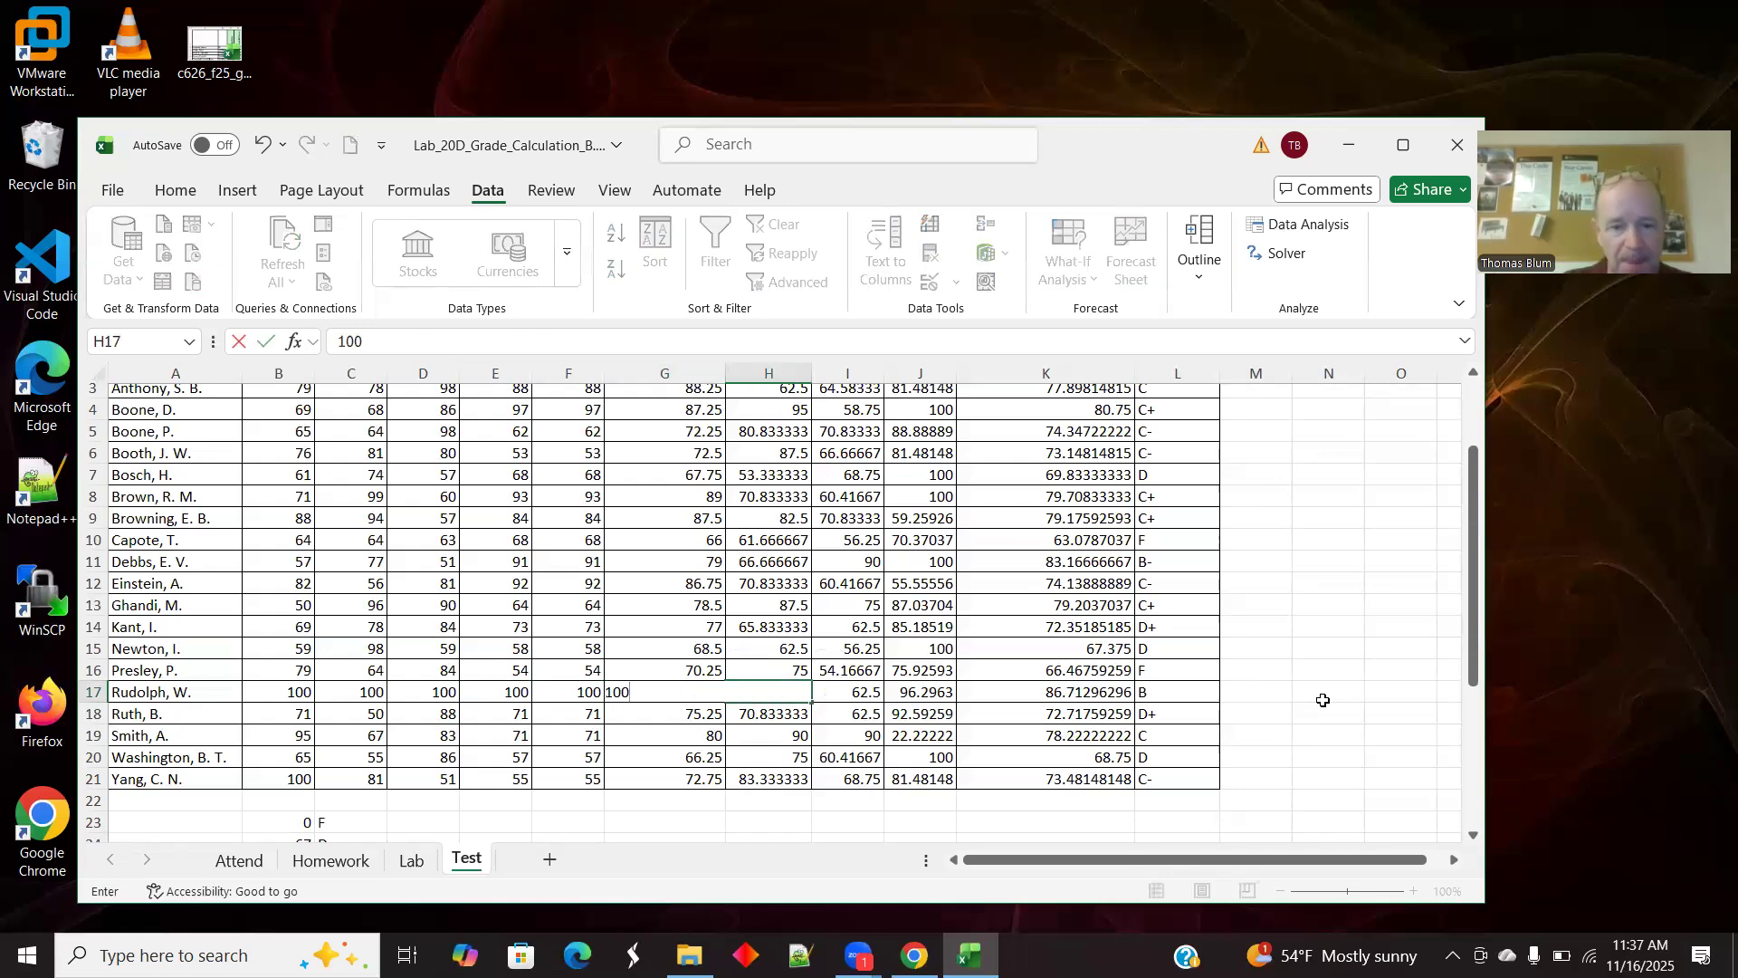
pyautogui.press('Tab')
pyautogui.write('100')
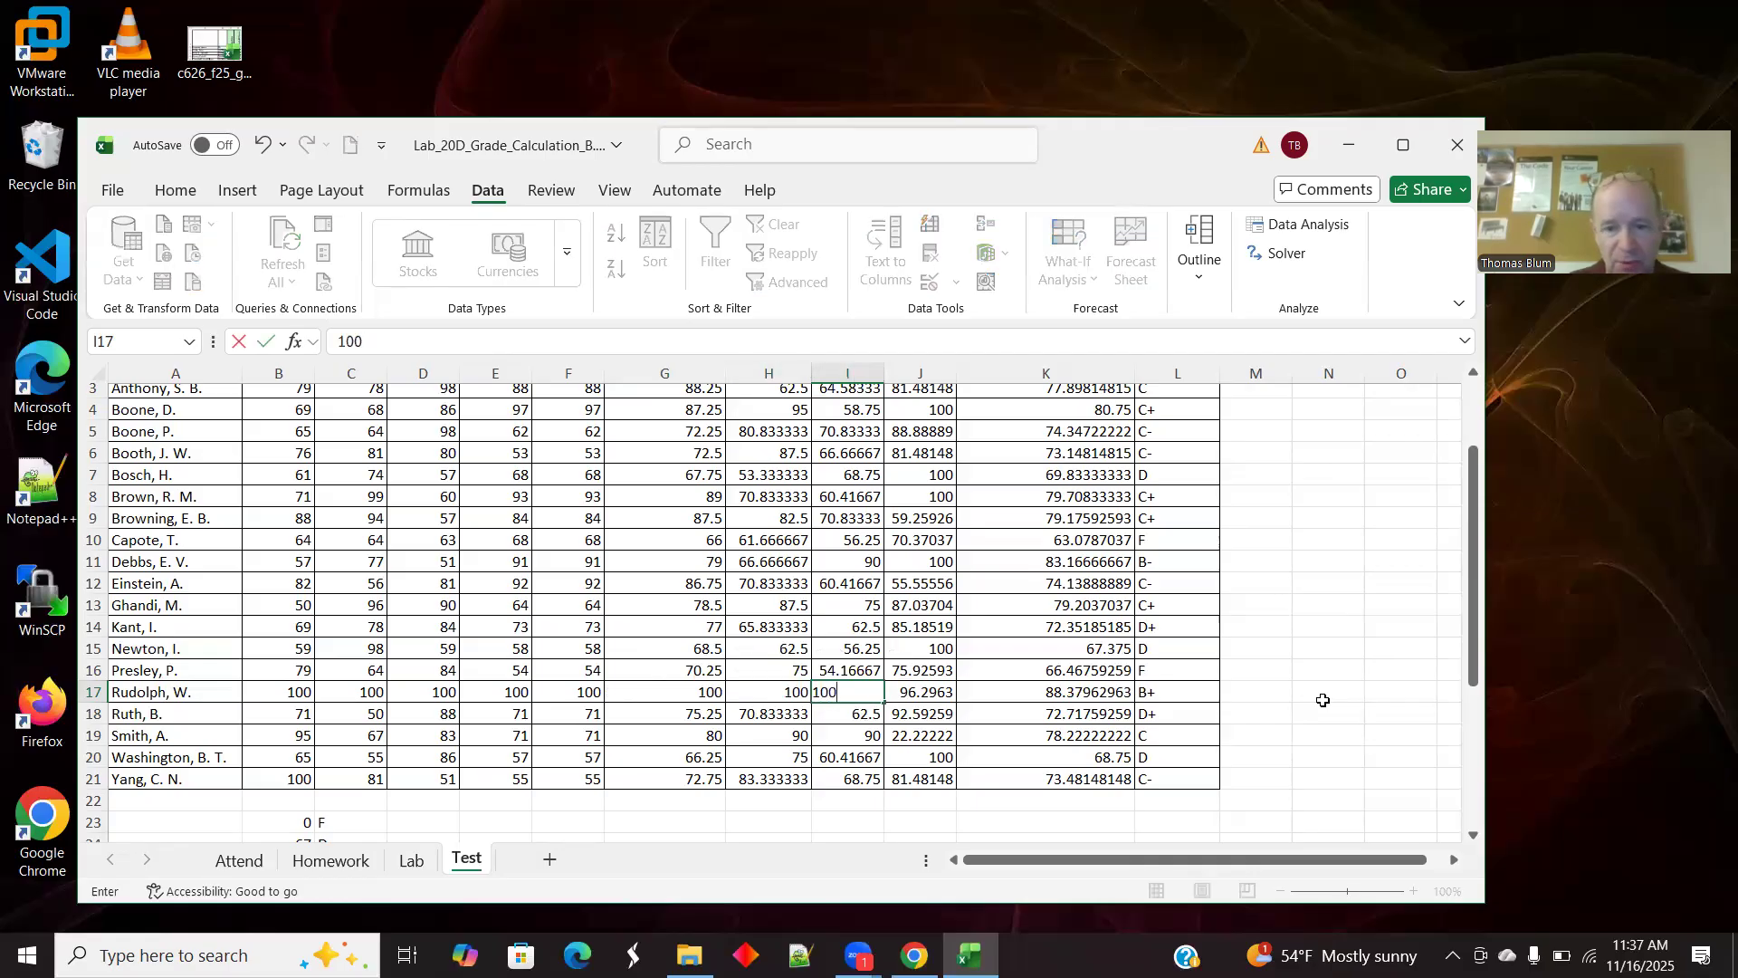
pyautogui.press('Tab')
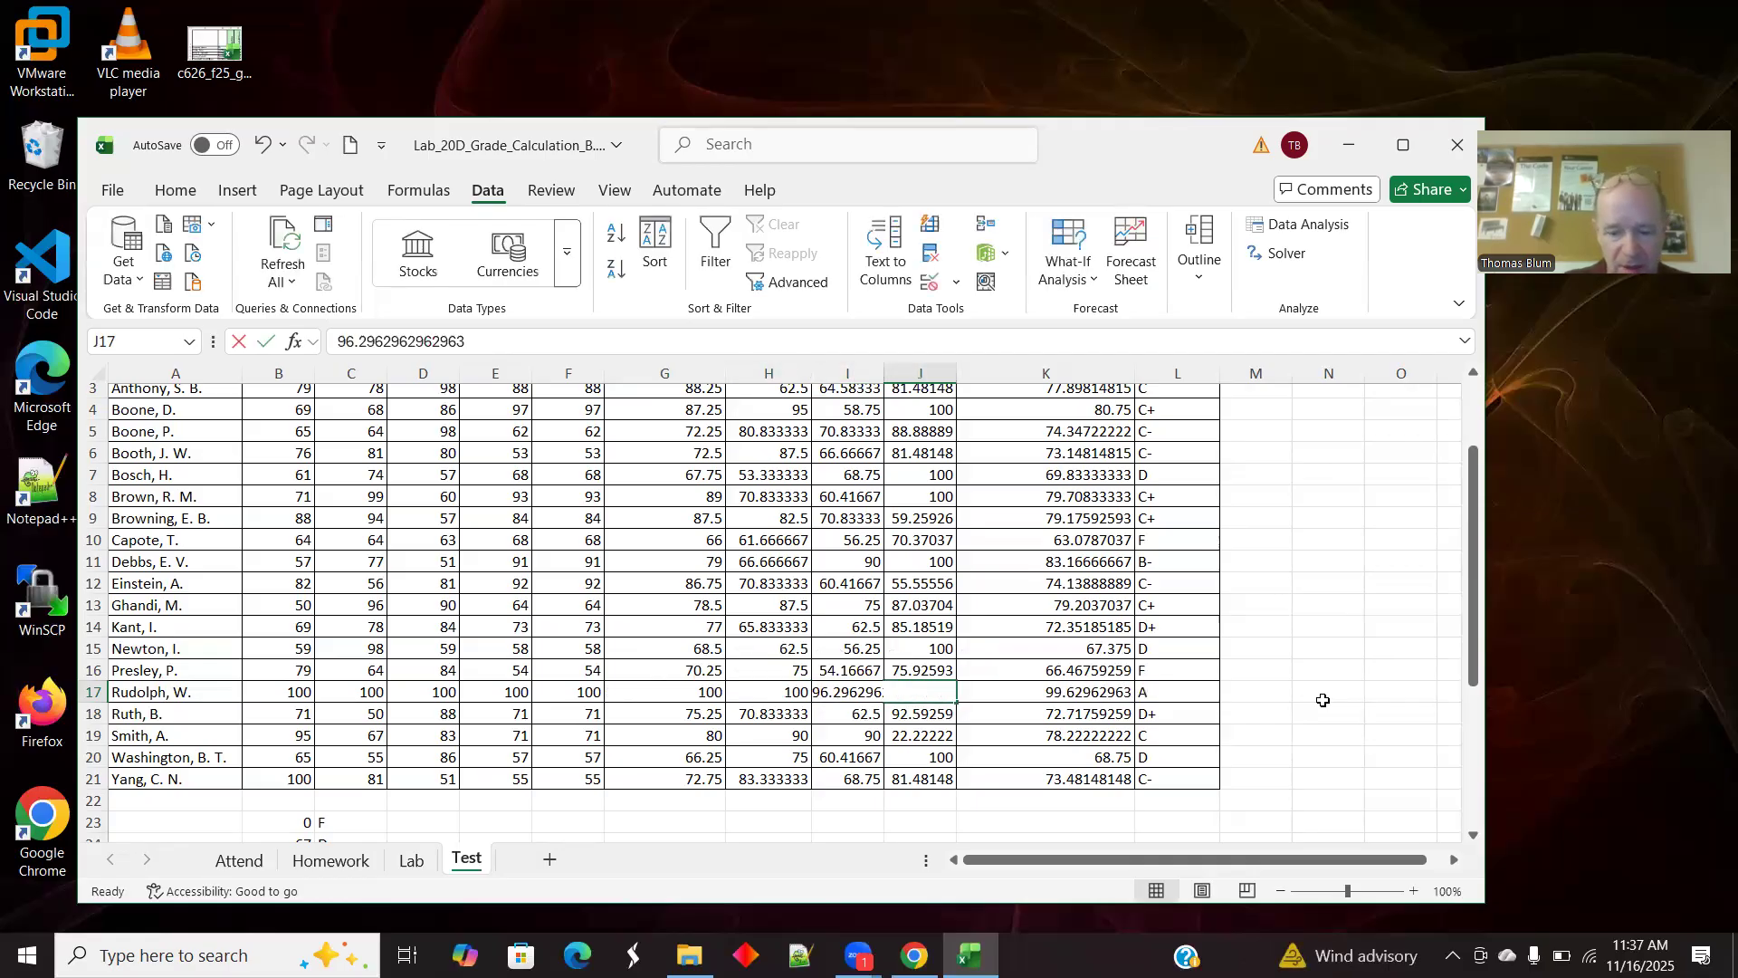
pyautogui.write('100')
pyautogui.press('Tab')
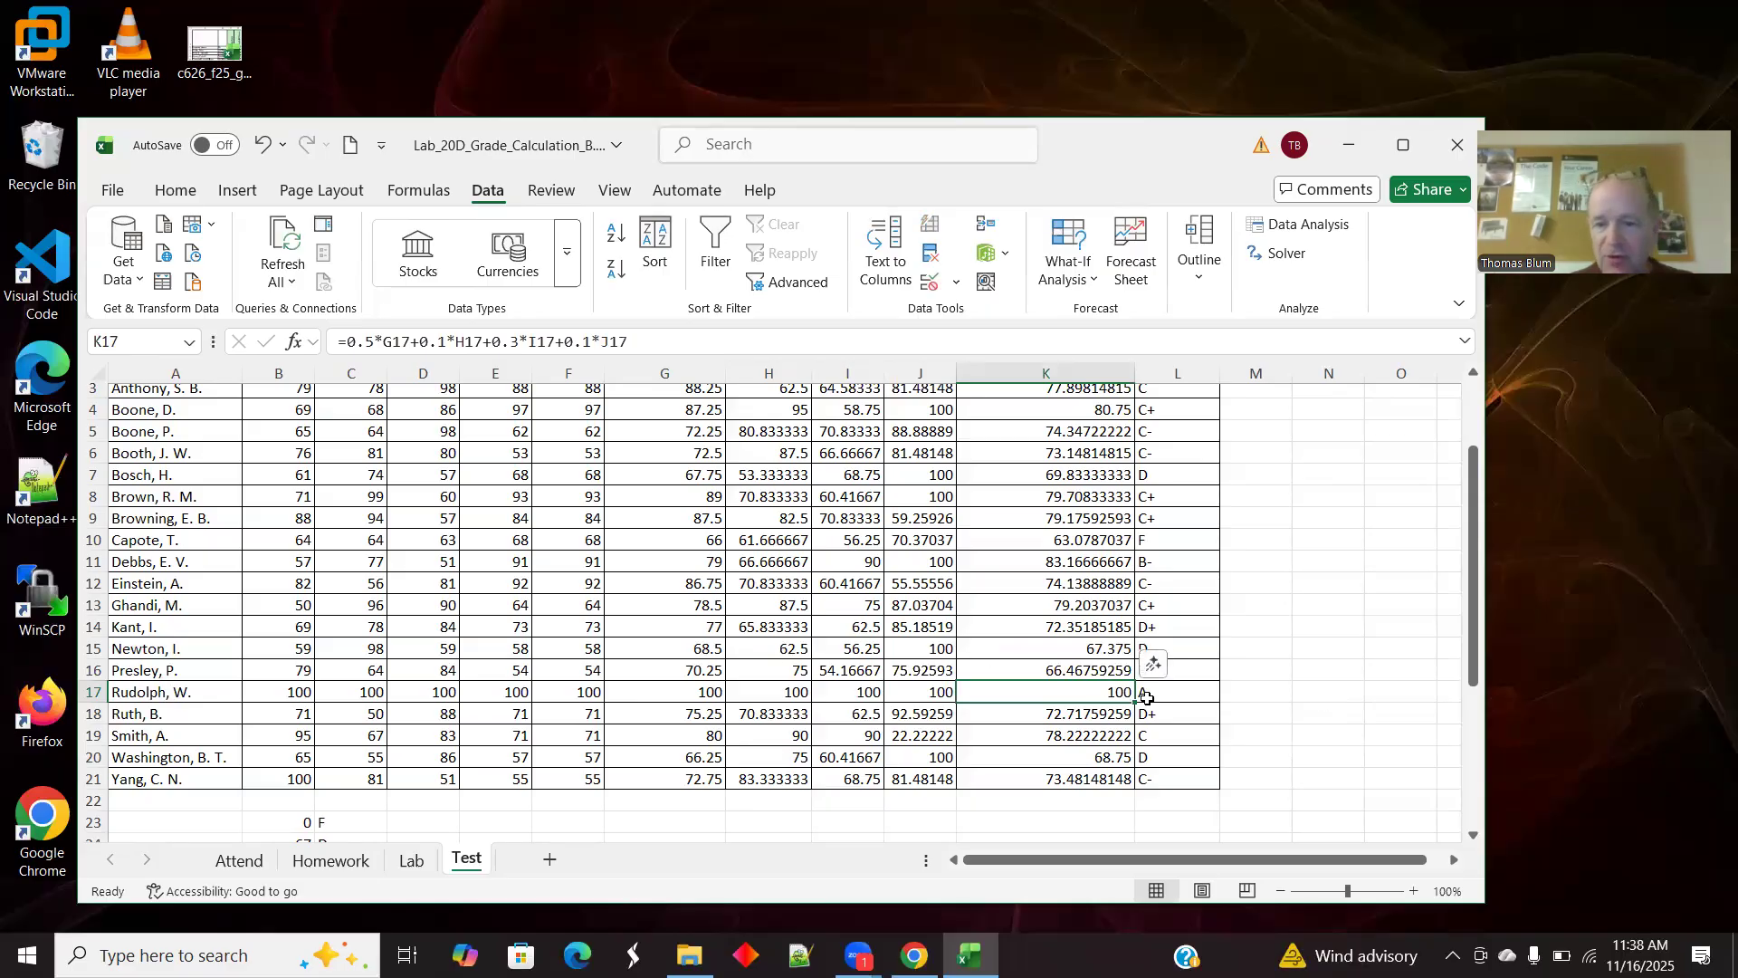
pyautogui.click(1216, 693)
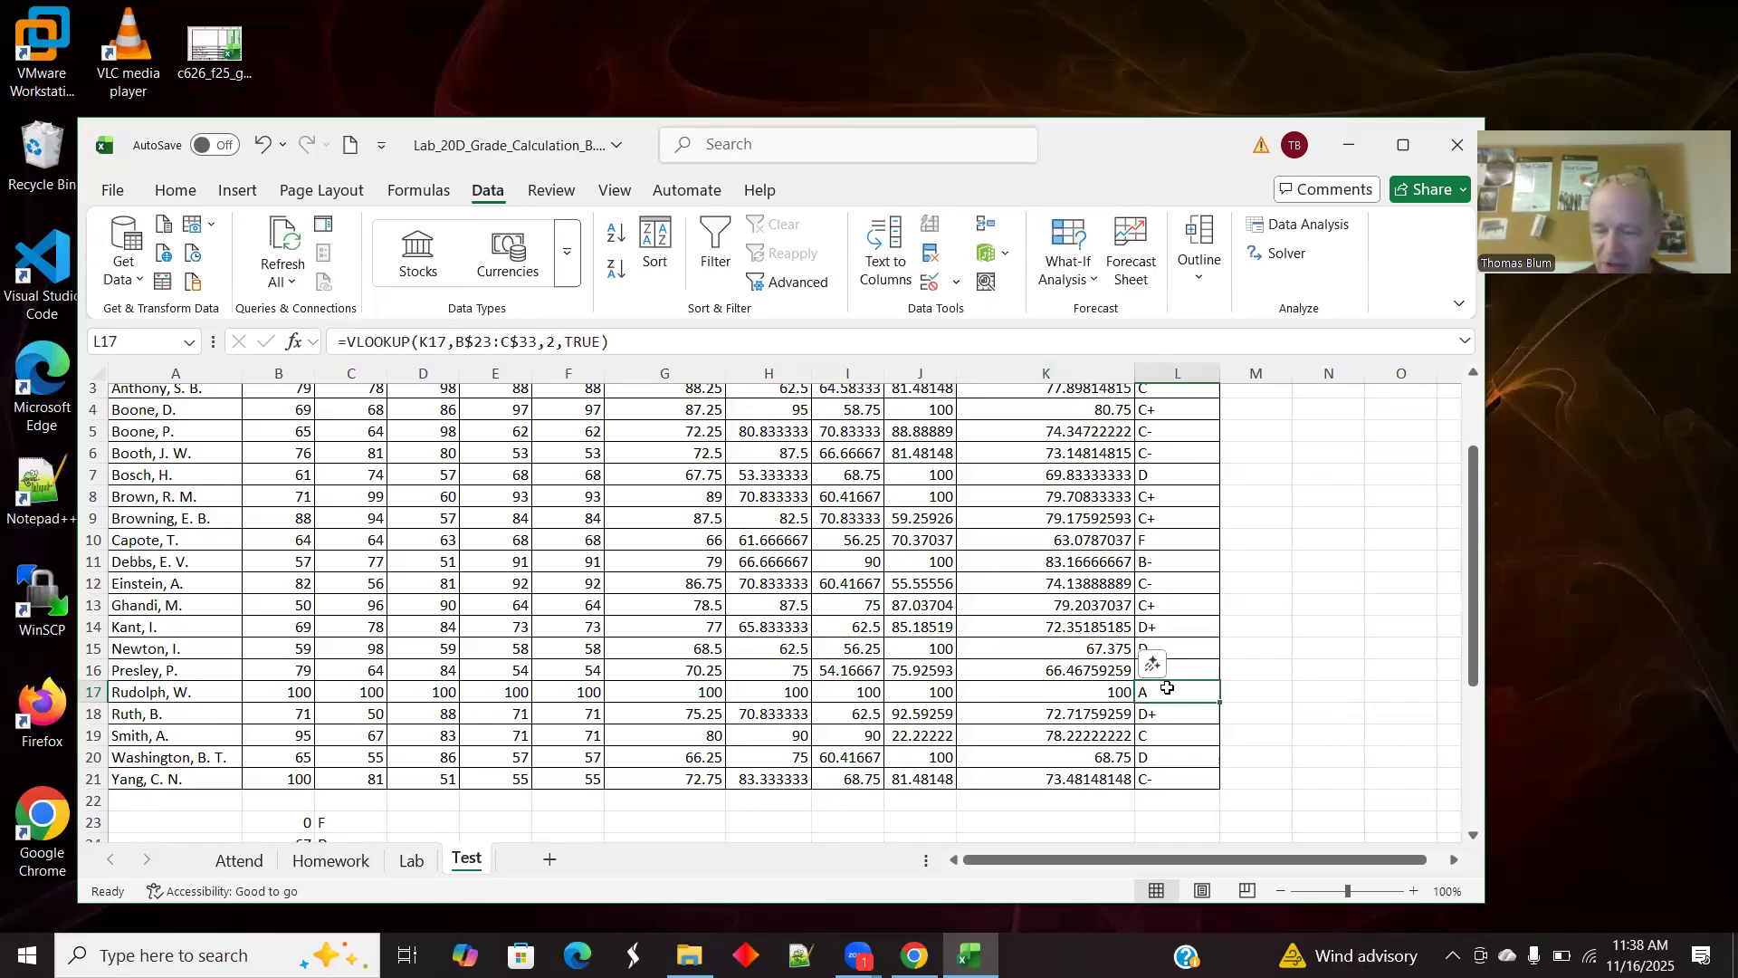
# Step: Switch to the Attend sheet
pyautogui.moveTo(1474, 621); pyautogui.dragTo(1460, 399)
pyautogui.click(241, 860)
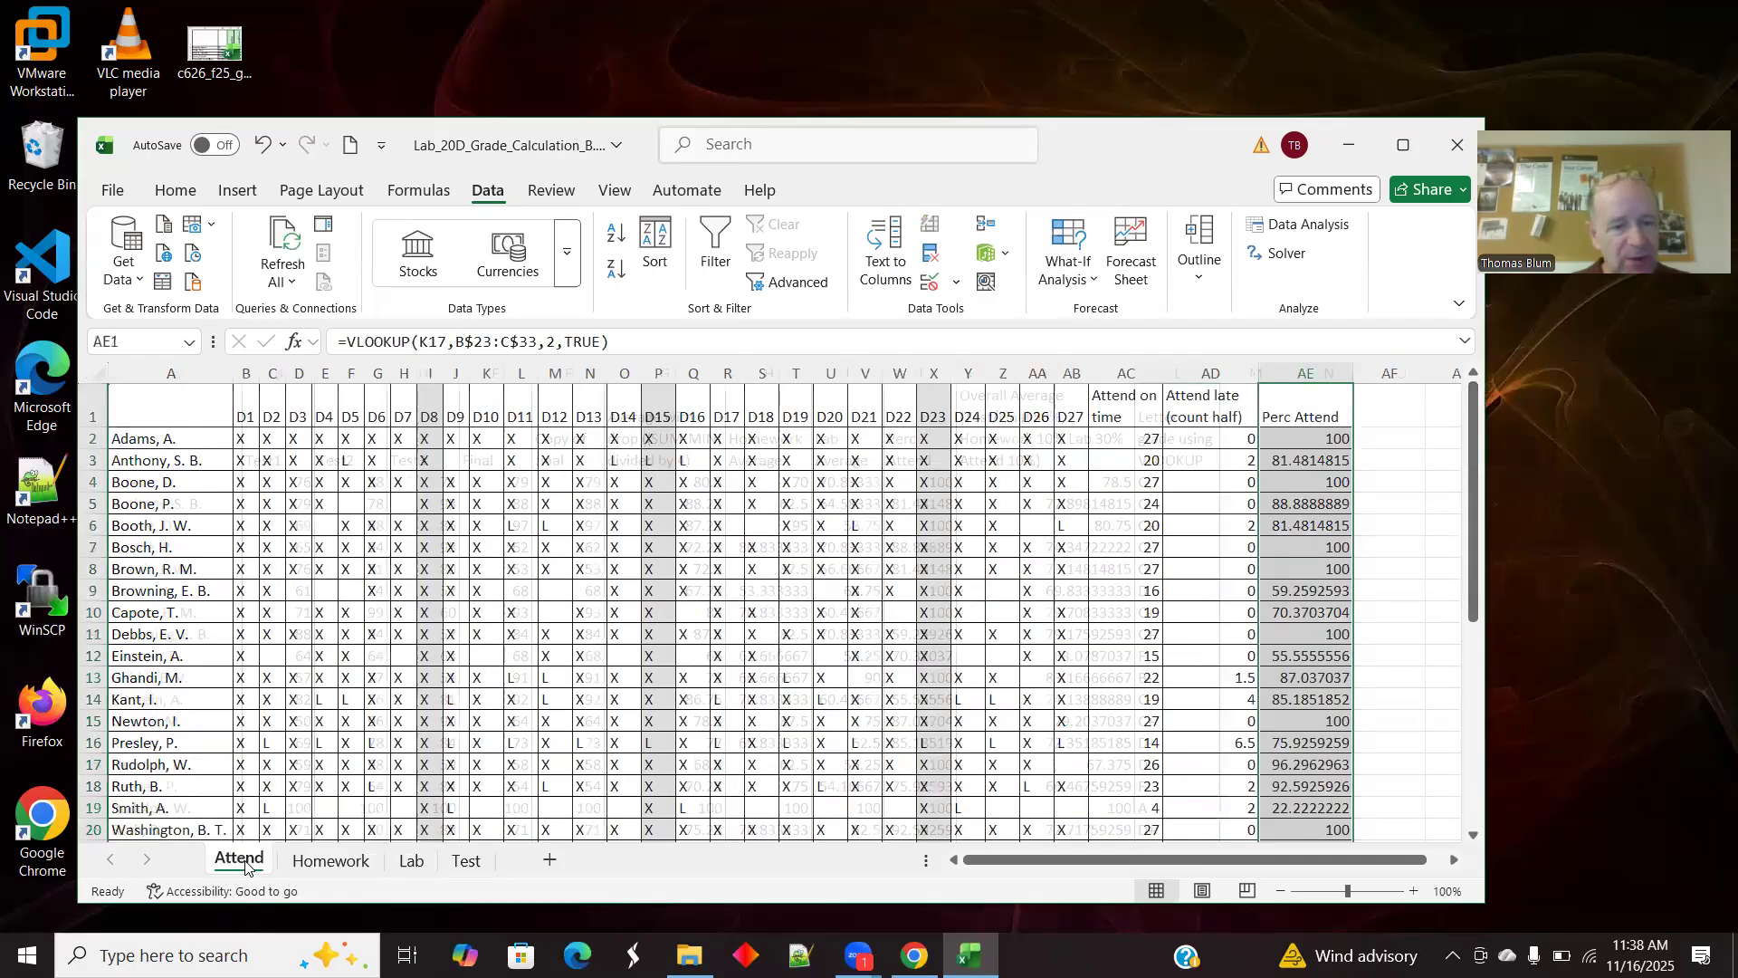
# Step: Review the first student's on-time count, late count and attendance percentage formulas in AC2, AD2 and AE2
pyautogui.click(1119, 432)
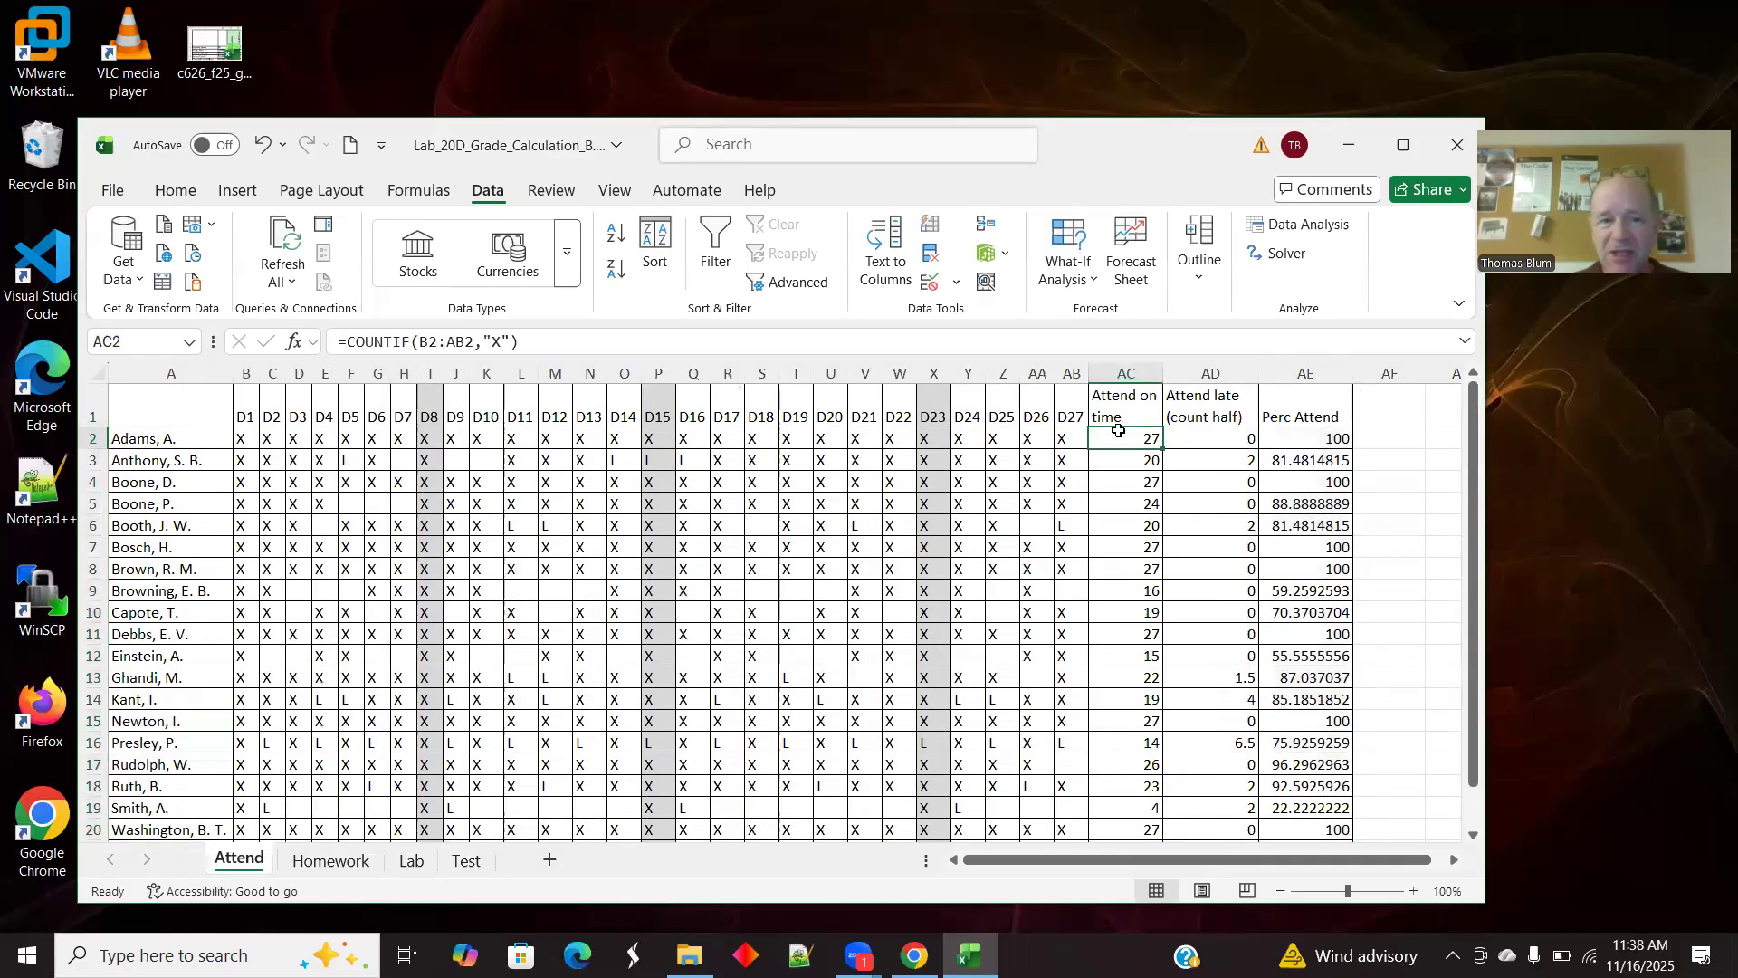
pyautogui.click(1197, 437)
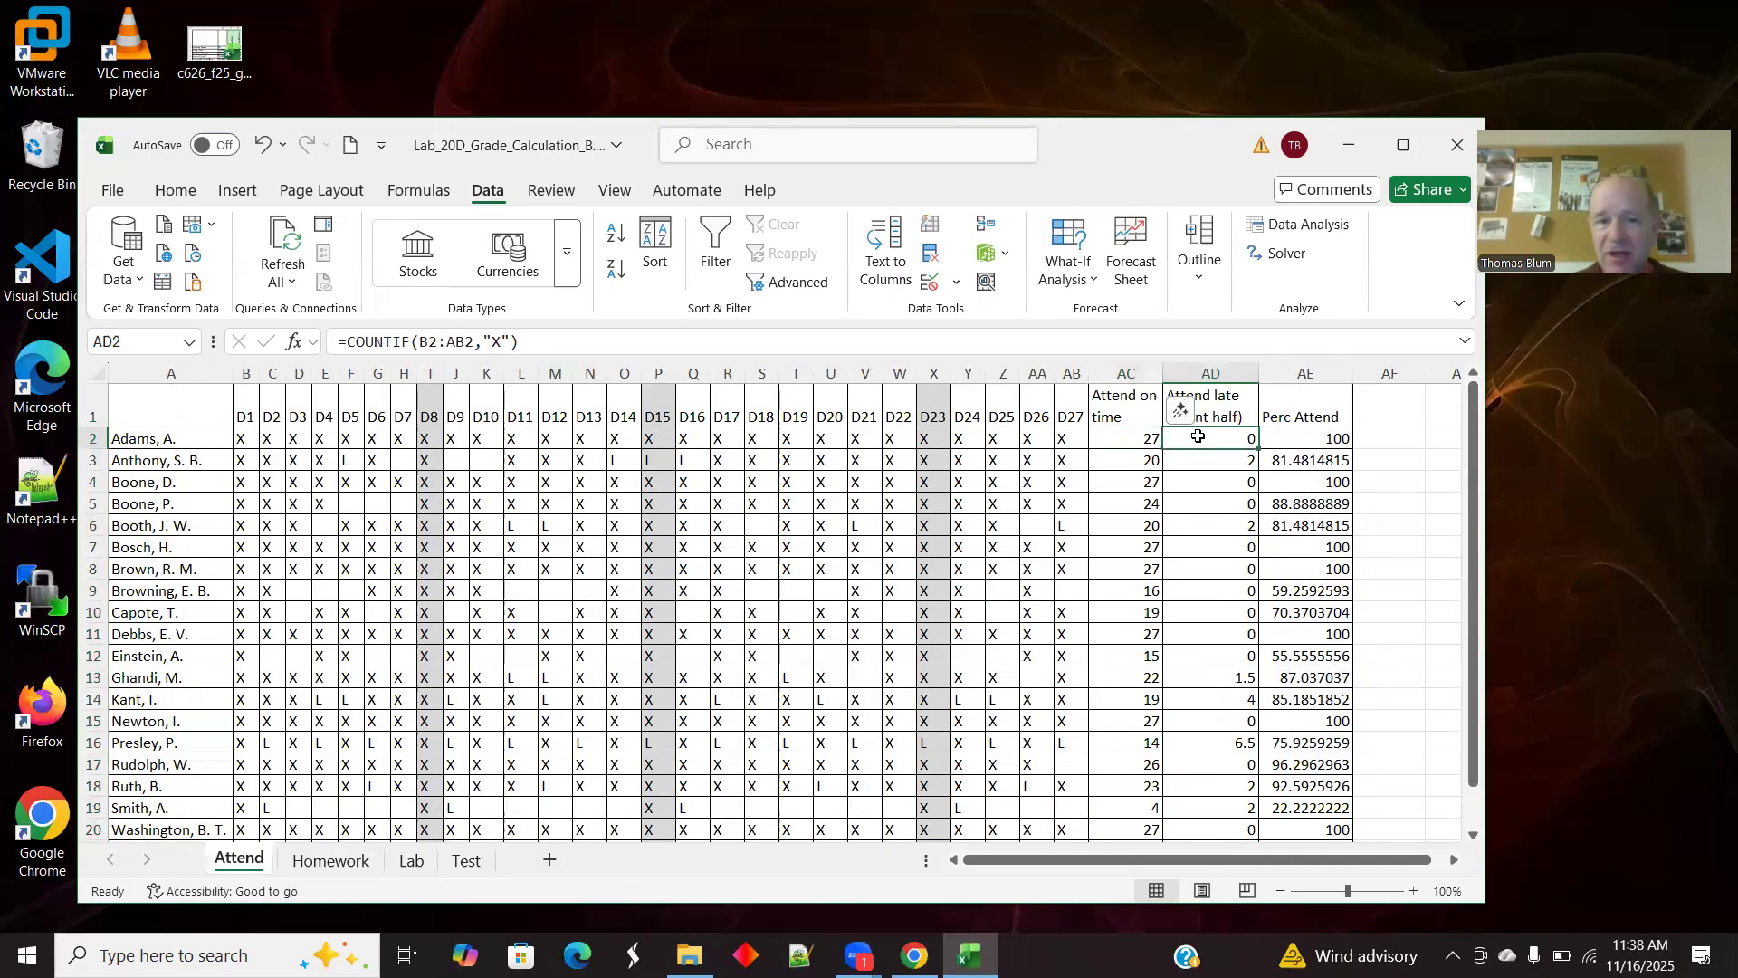
pyautogui.click(1325, 439)
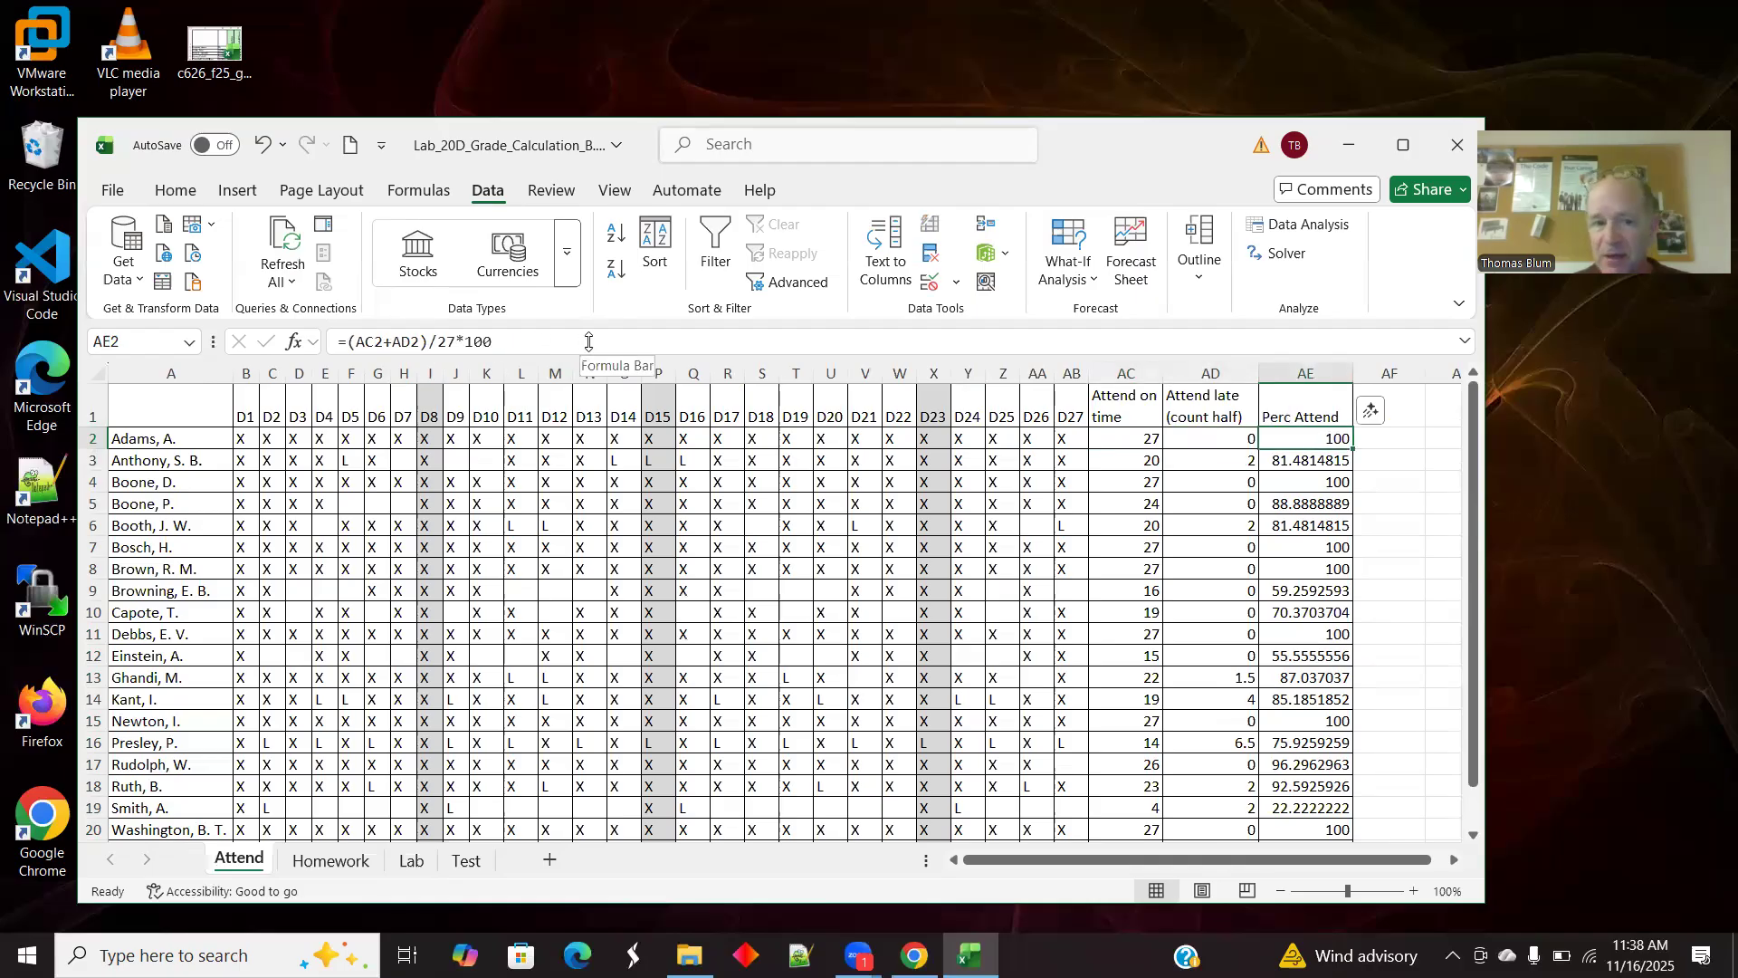
# Step: Review the first student's average formulas in N2 of the Homework sheet and Z2 of the Lab sheet
pyautogui.click(353, 860)
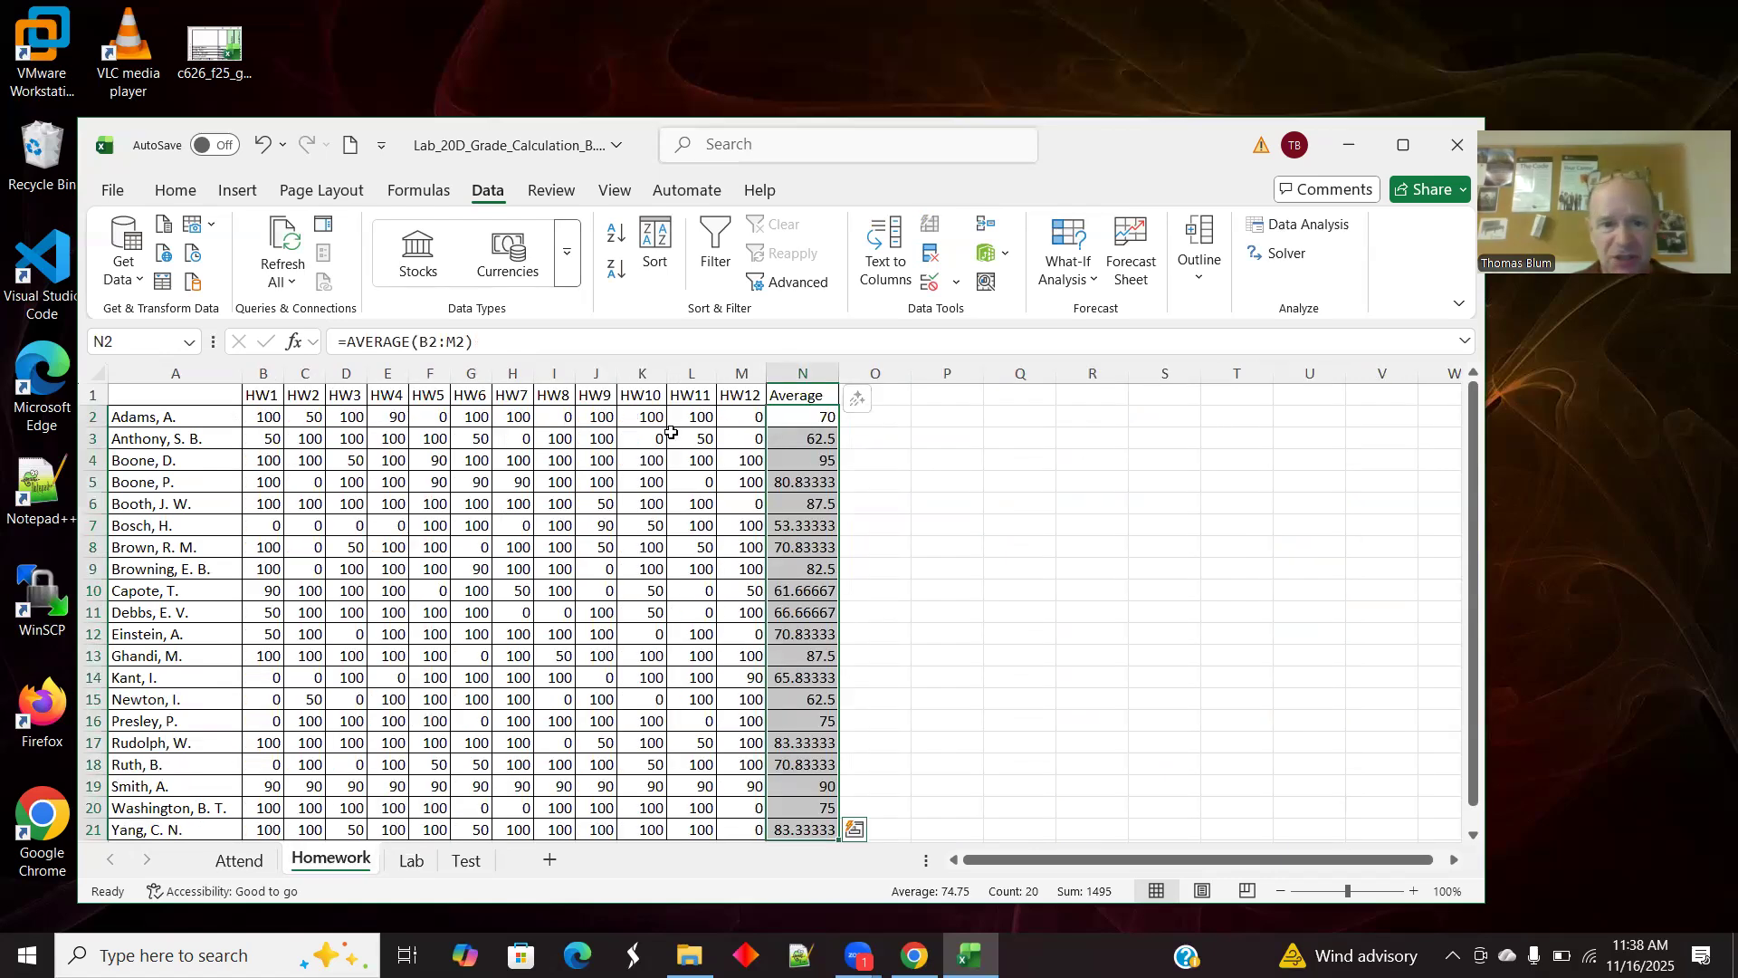
pyautogui.click(745, 414)
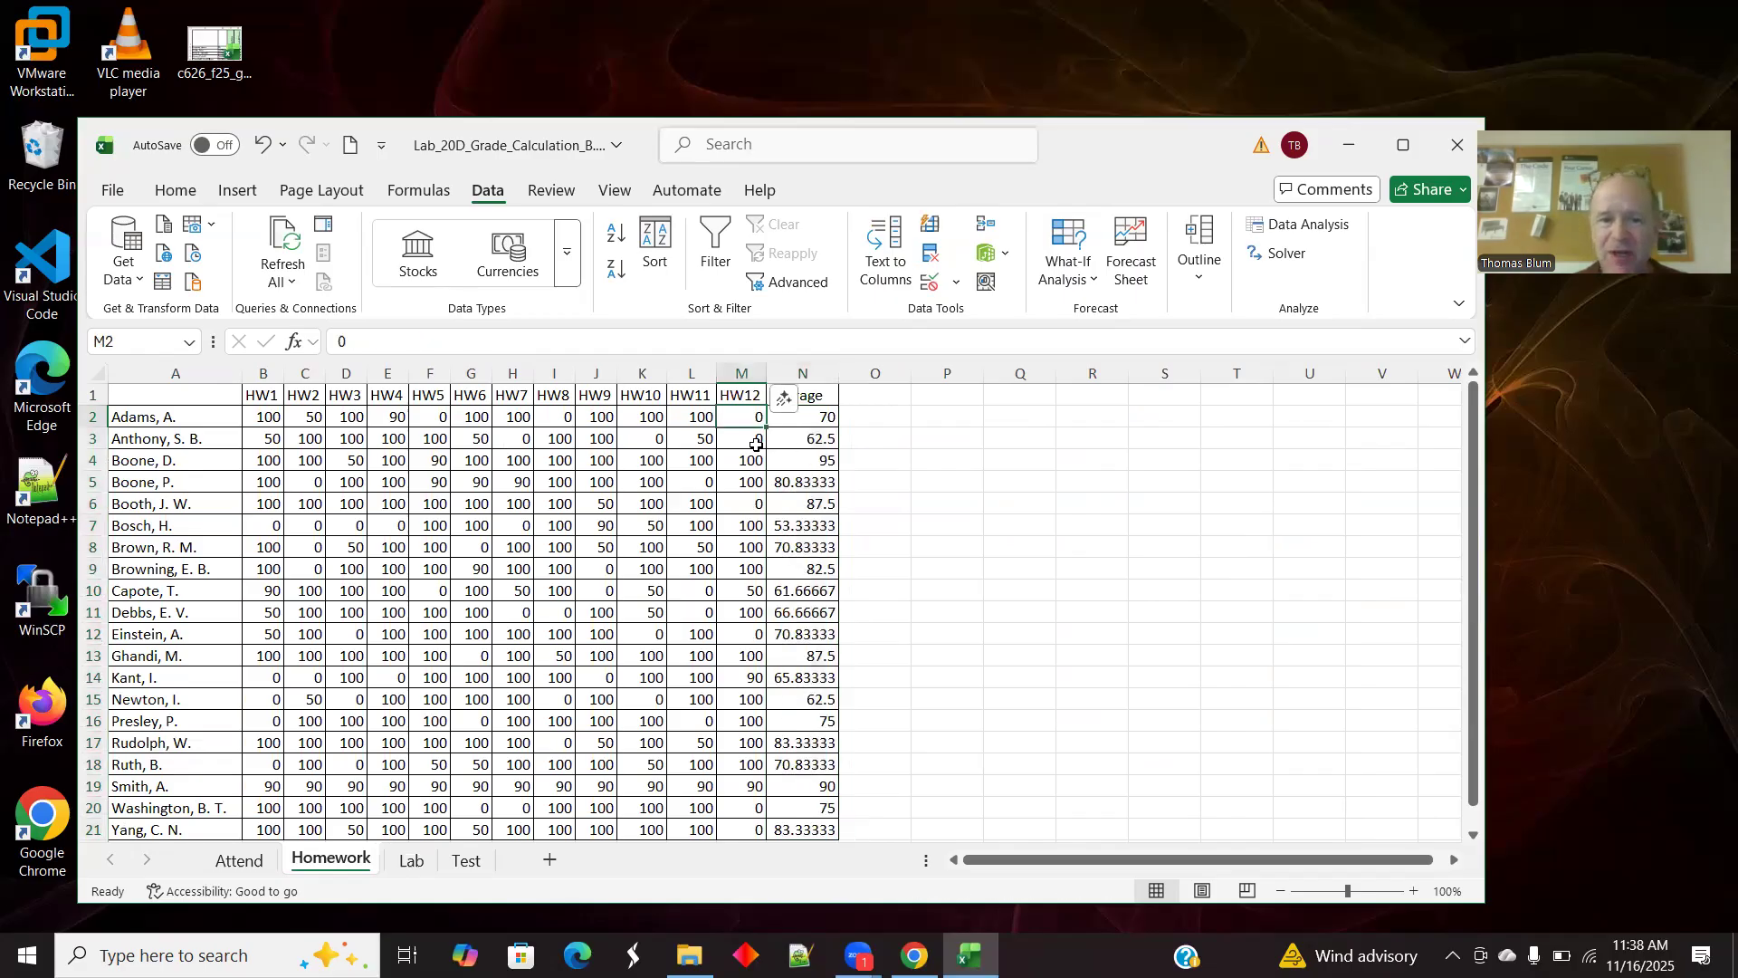
pyautogui.click(819, 414)
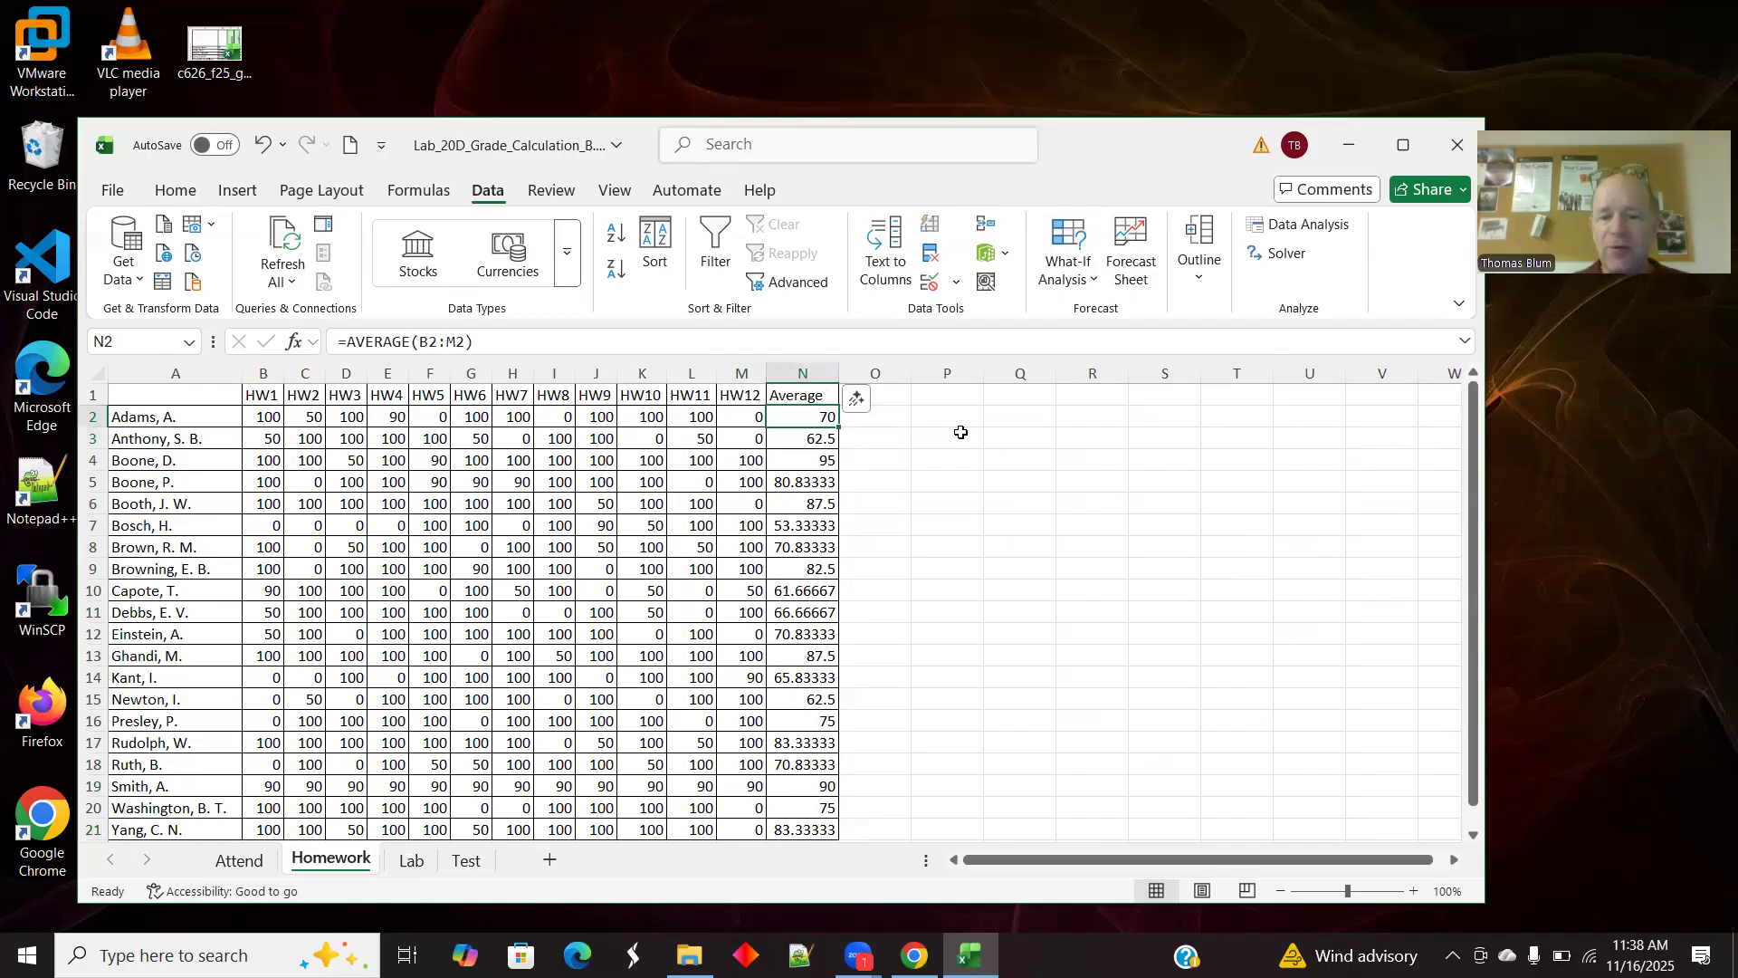
pyautogui.click(412, 865)
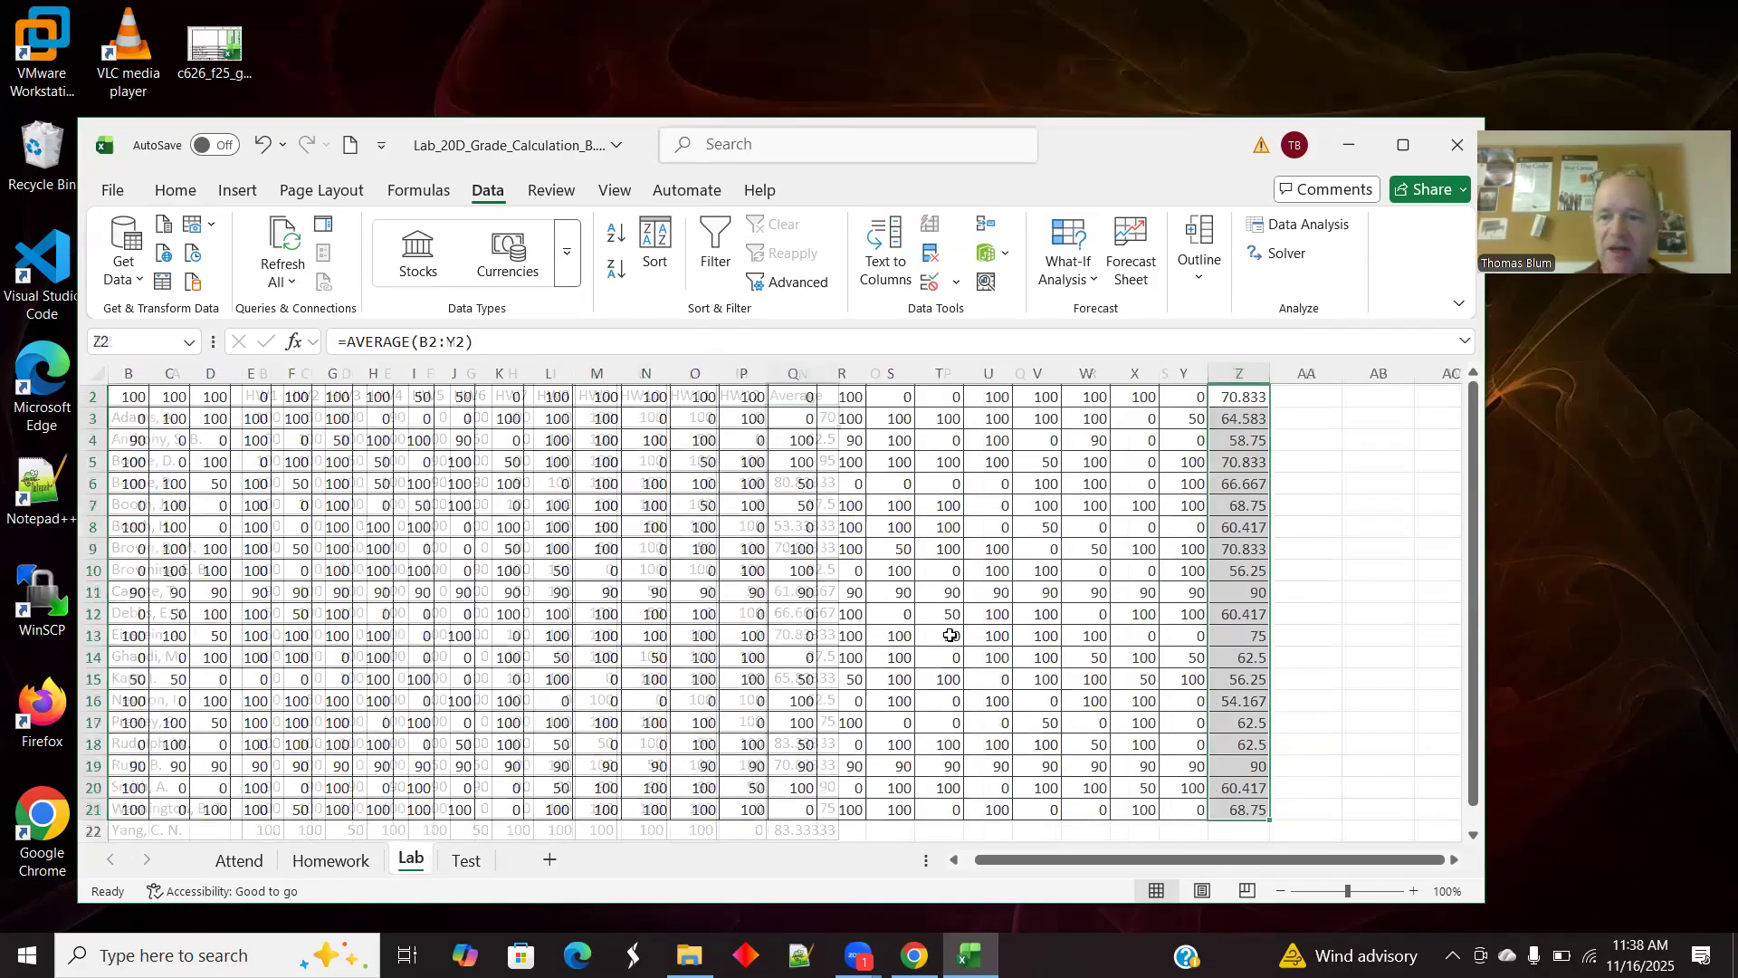
pyautogui.click(1245, 396)
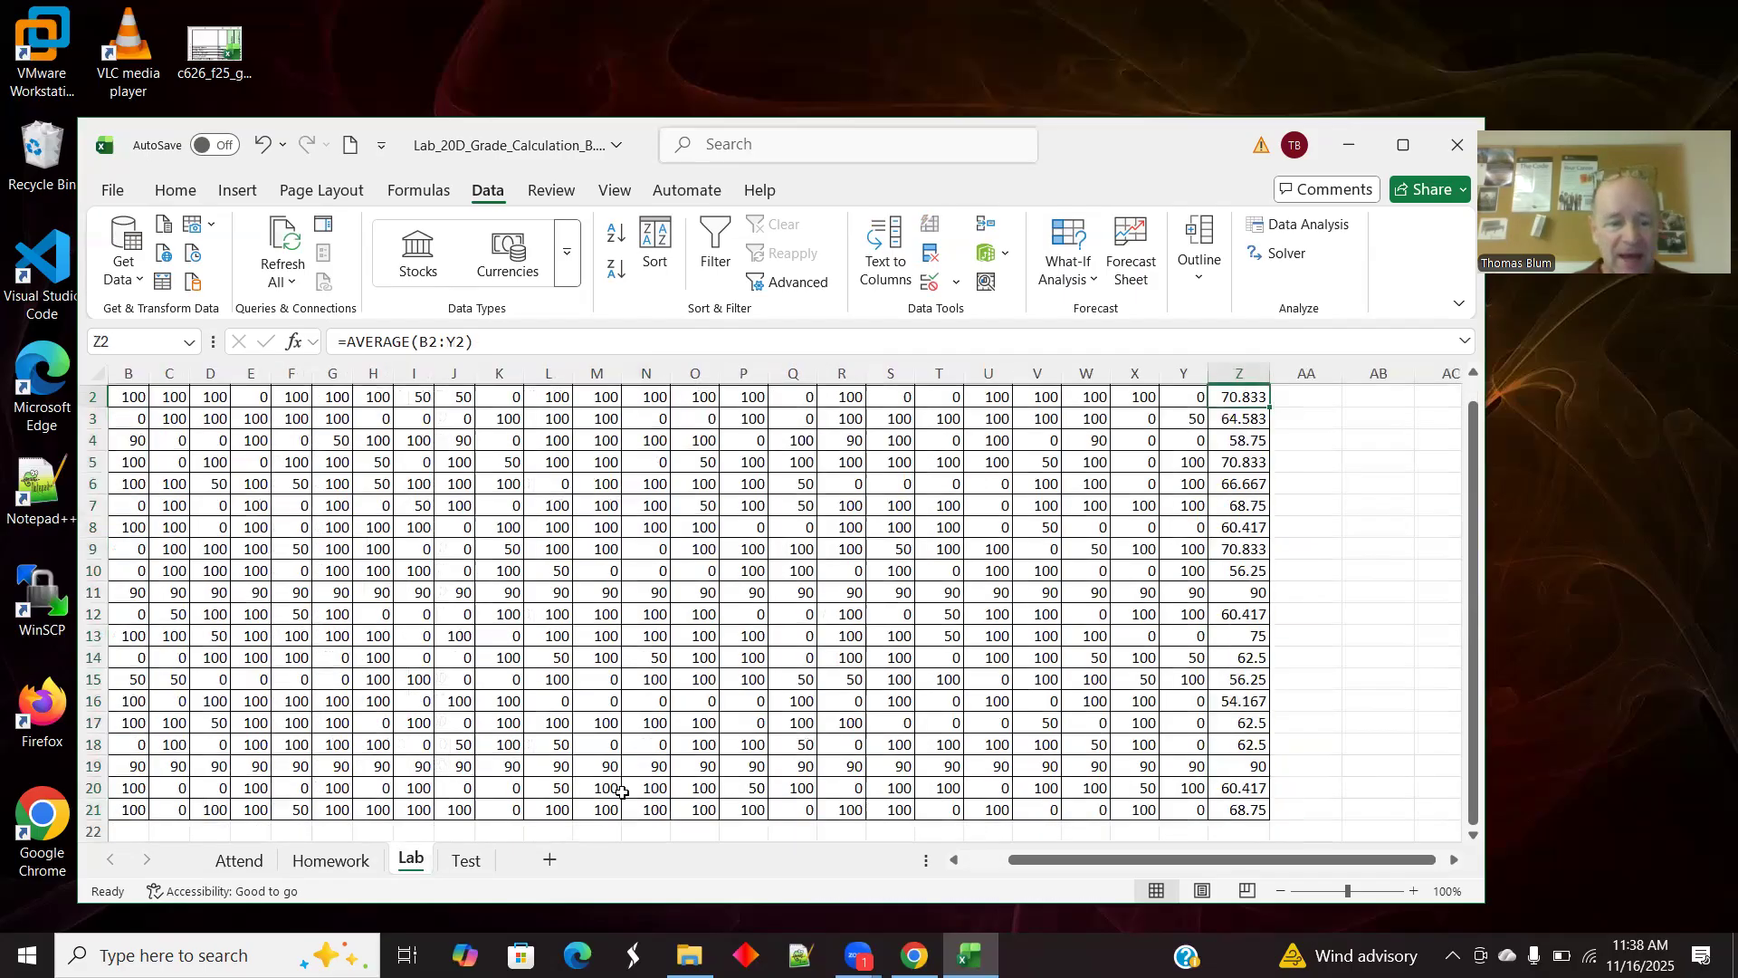
# Step: On the Test sheet, review the first student's homework average, drop-lowest test average and weighted overall average in H2, G2 and K2
pyautogui.click(467, 862)
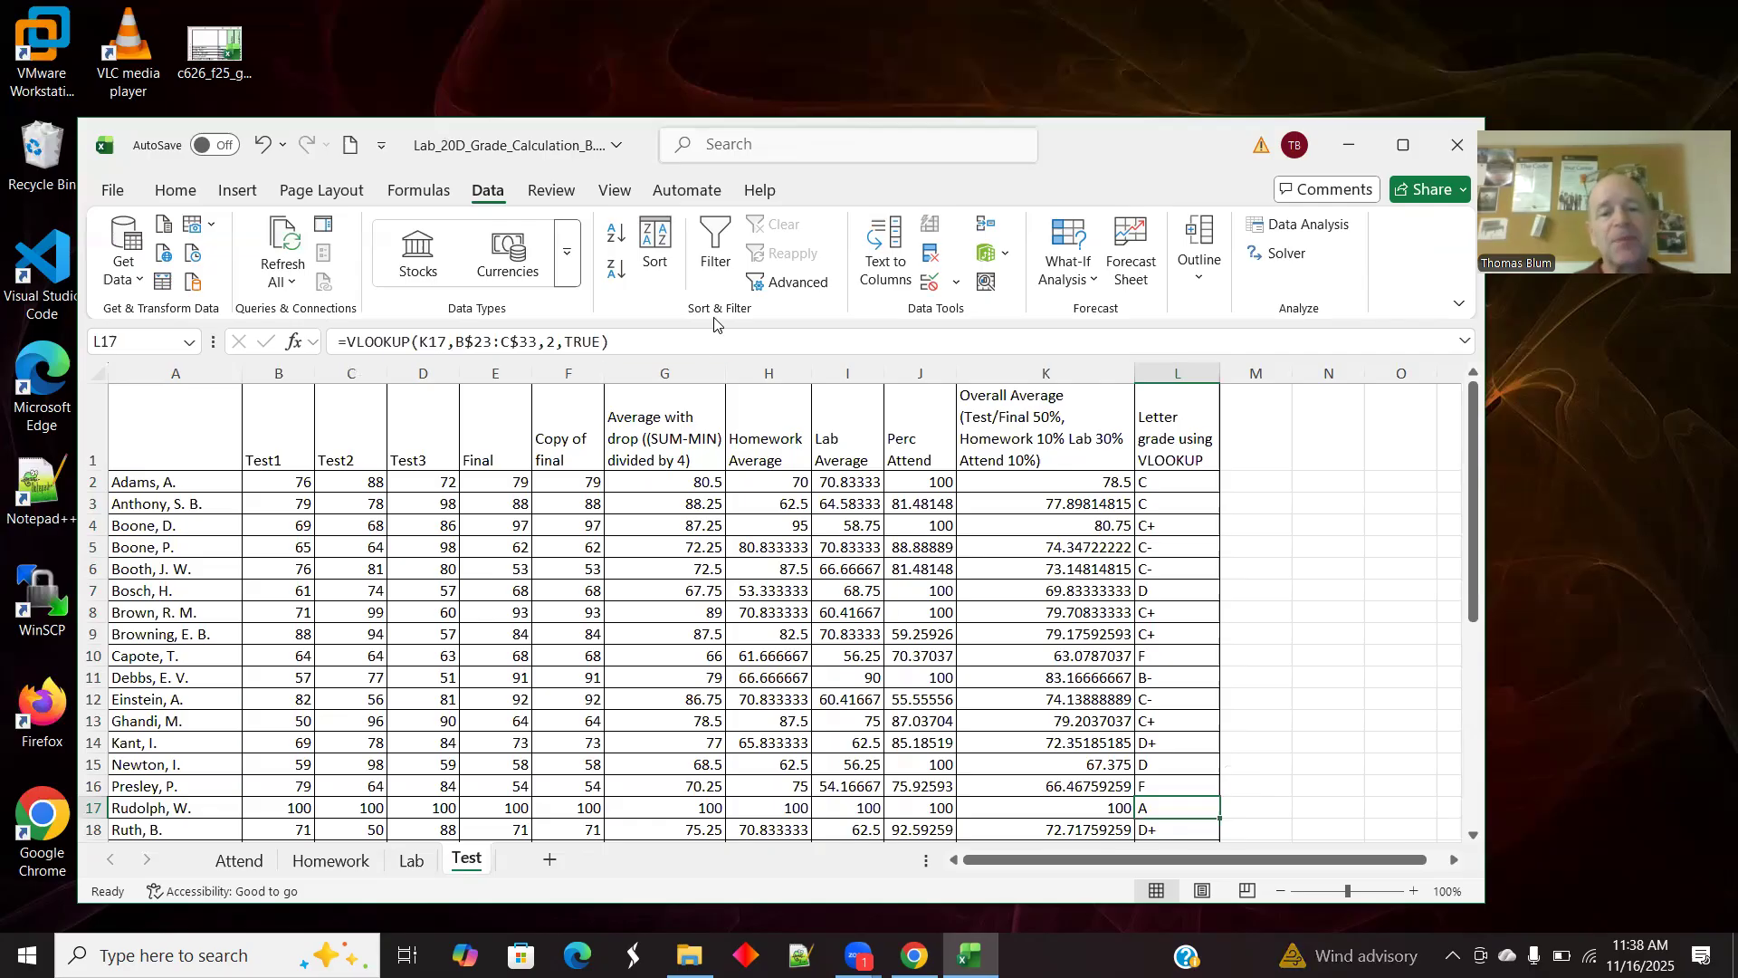
pyautogui.click(763, 480)
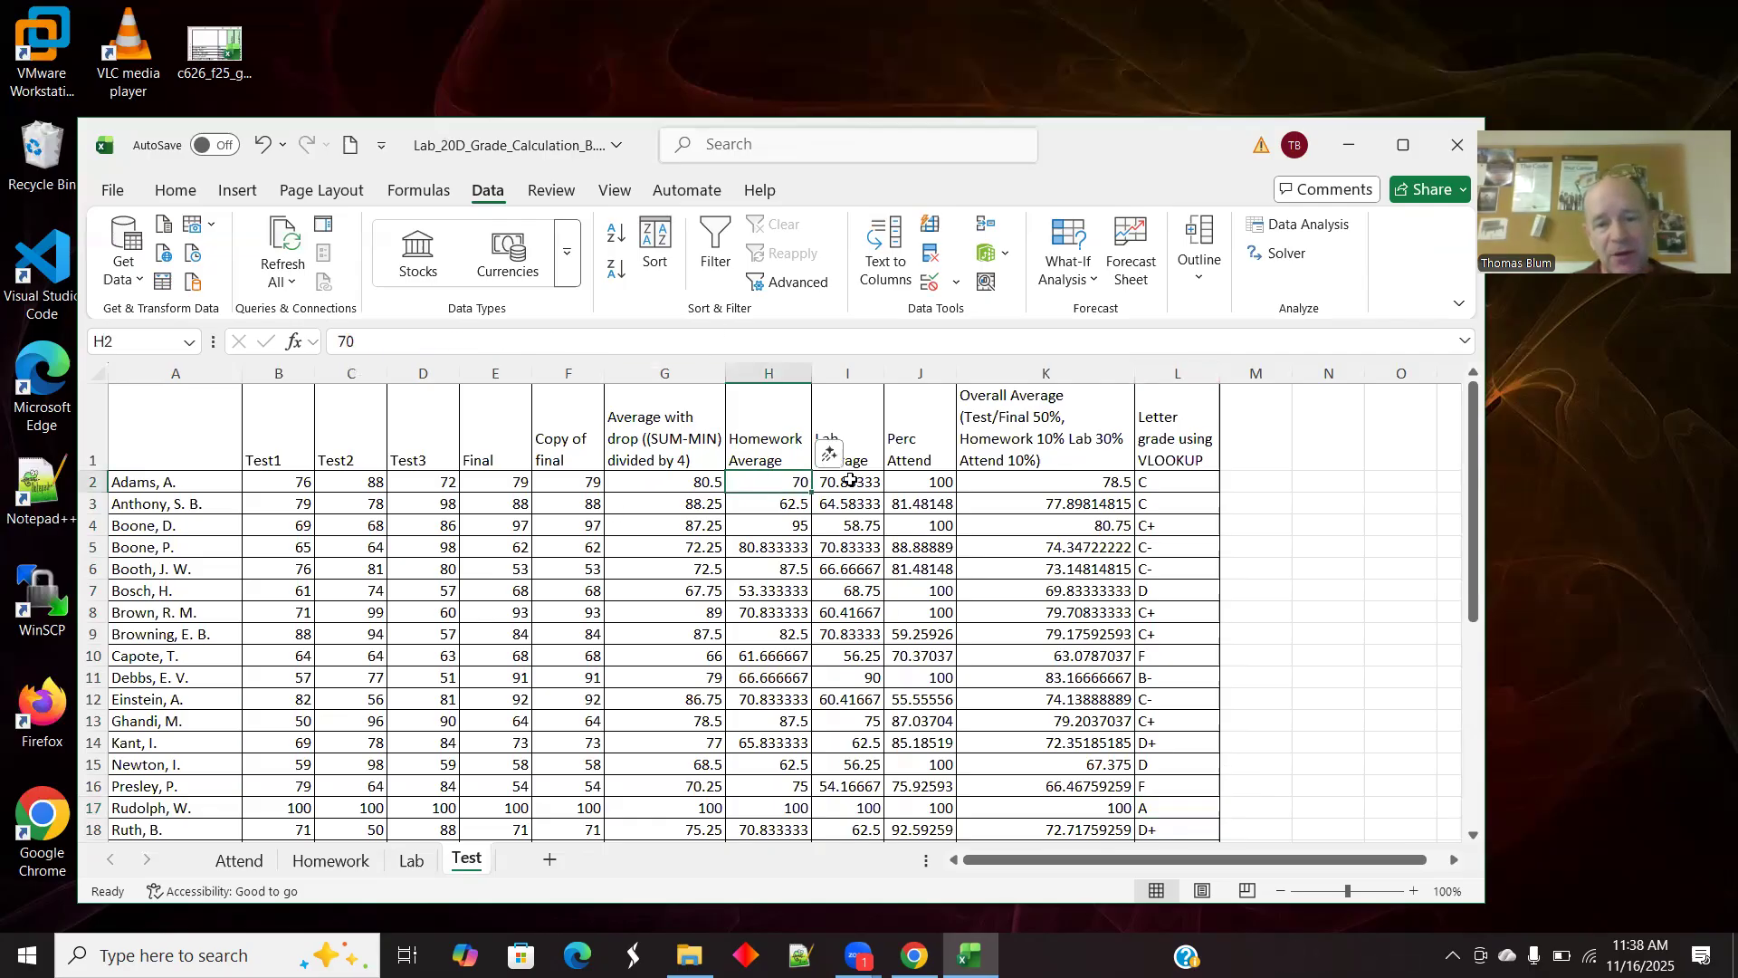
pyautogui.click(653, 482)
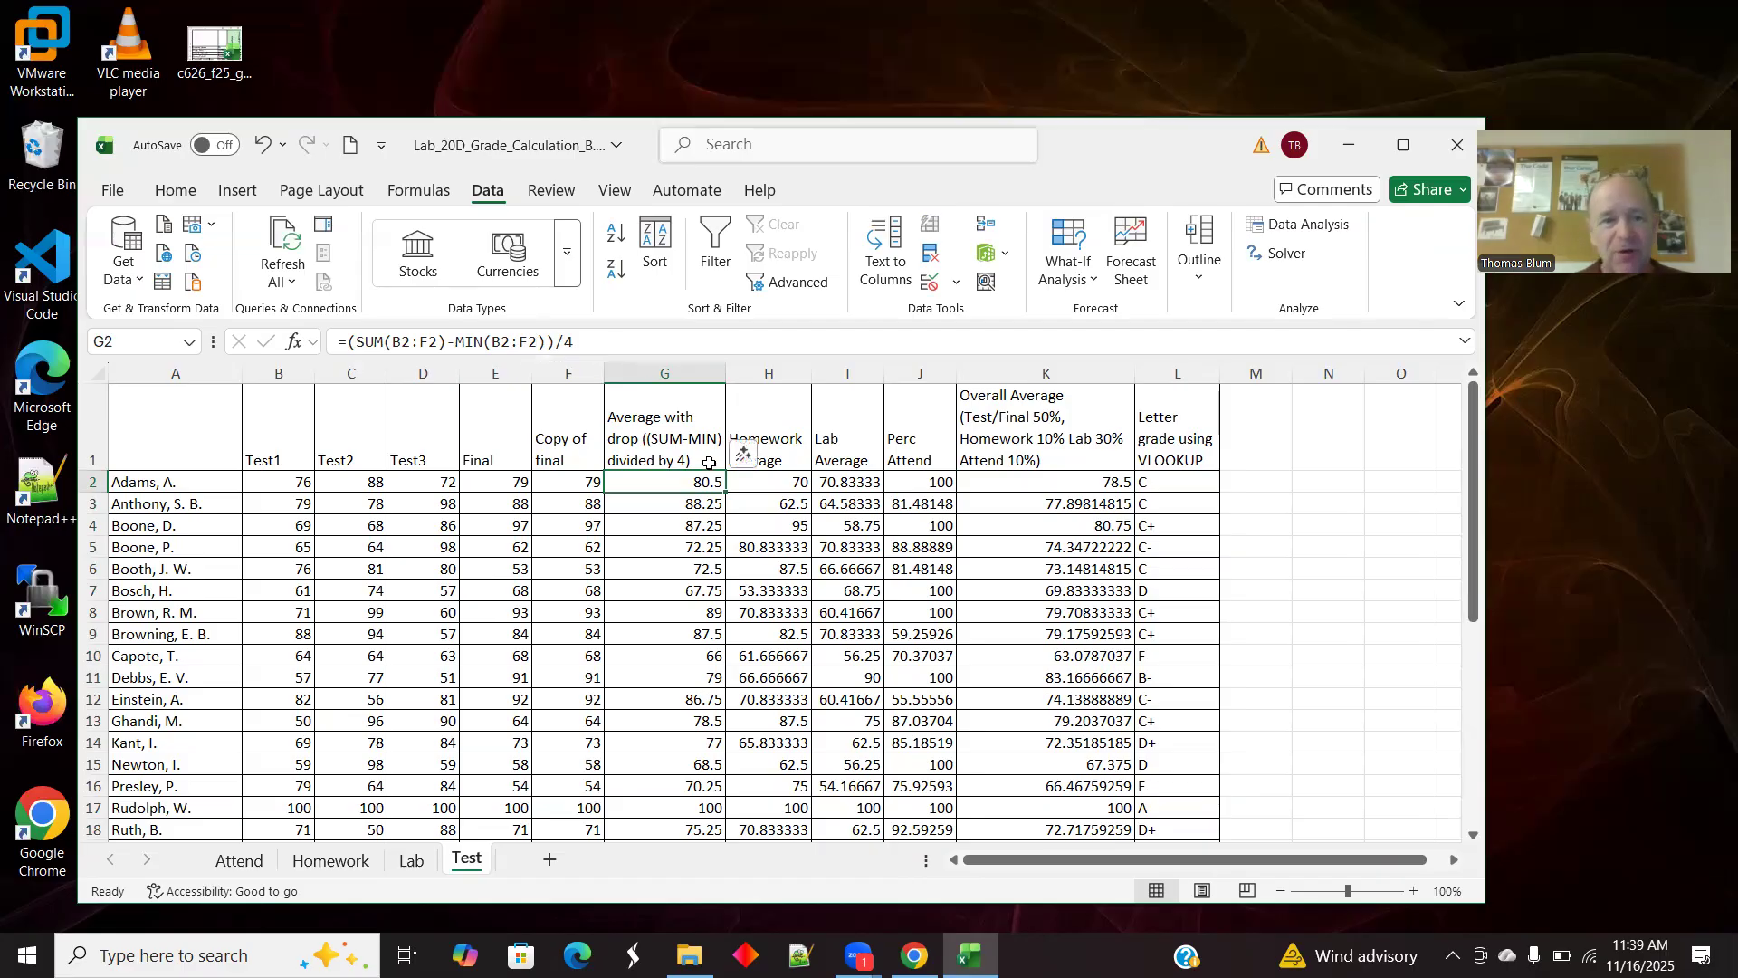
pyautogui.click(1015, 483)
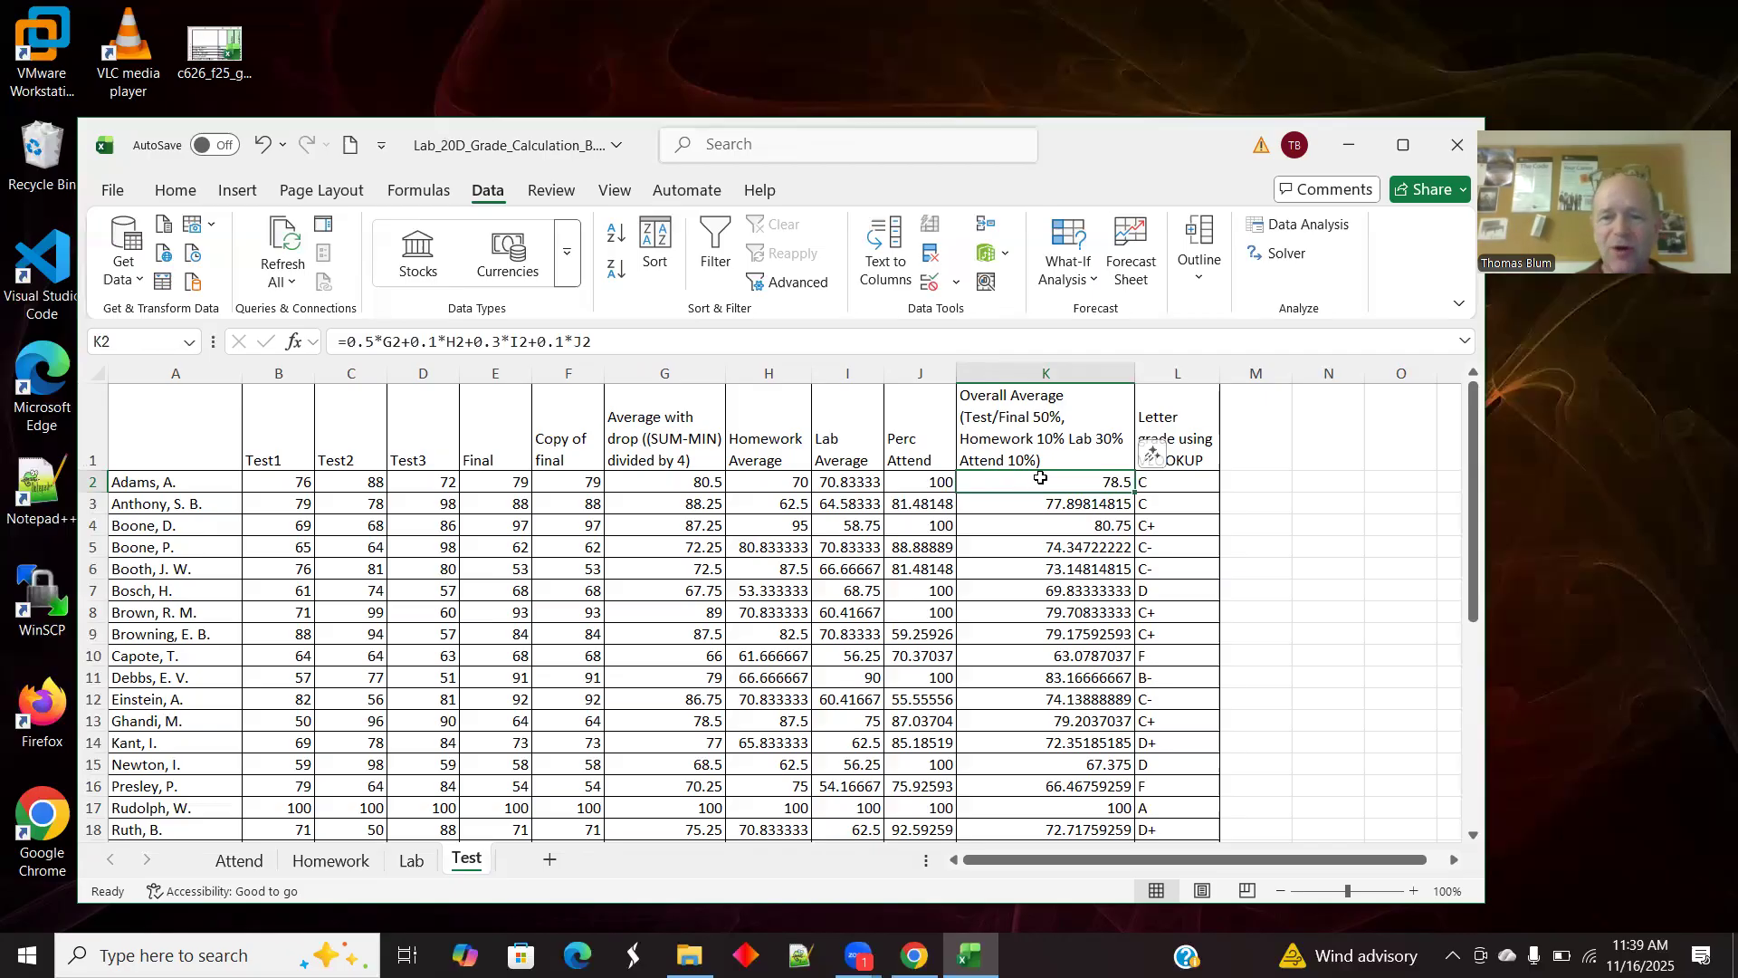
# Step: Review the VLOOKUP letter-grade formula in L2 against the overall average in K2 and the grade scale in B23:C33
pyautogui.scroll(-1, 1476, 538)
pyautogui.scroll(1, 1476, 538)
pyautogui.press('Right')
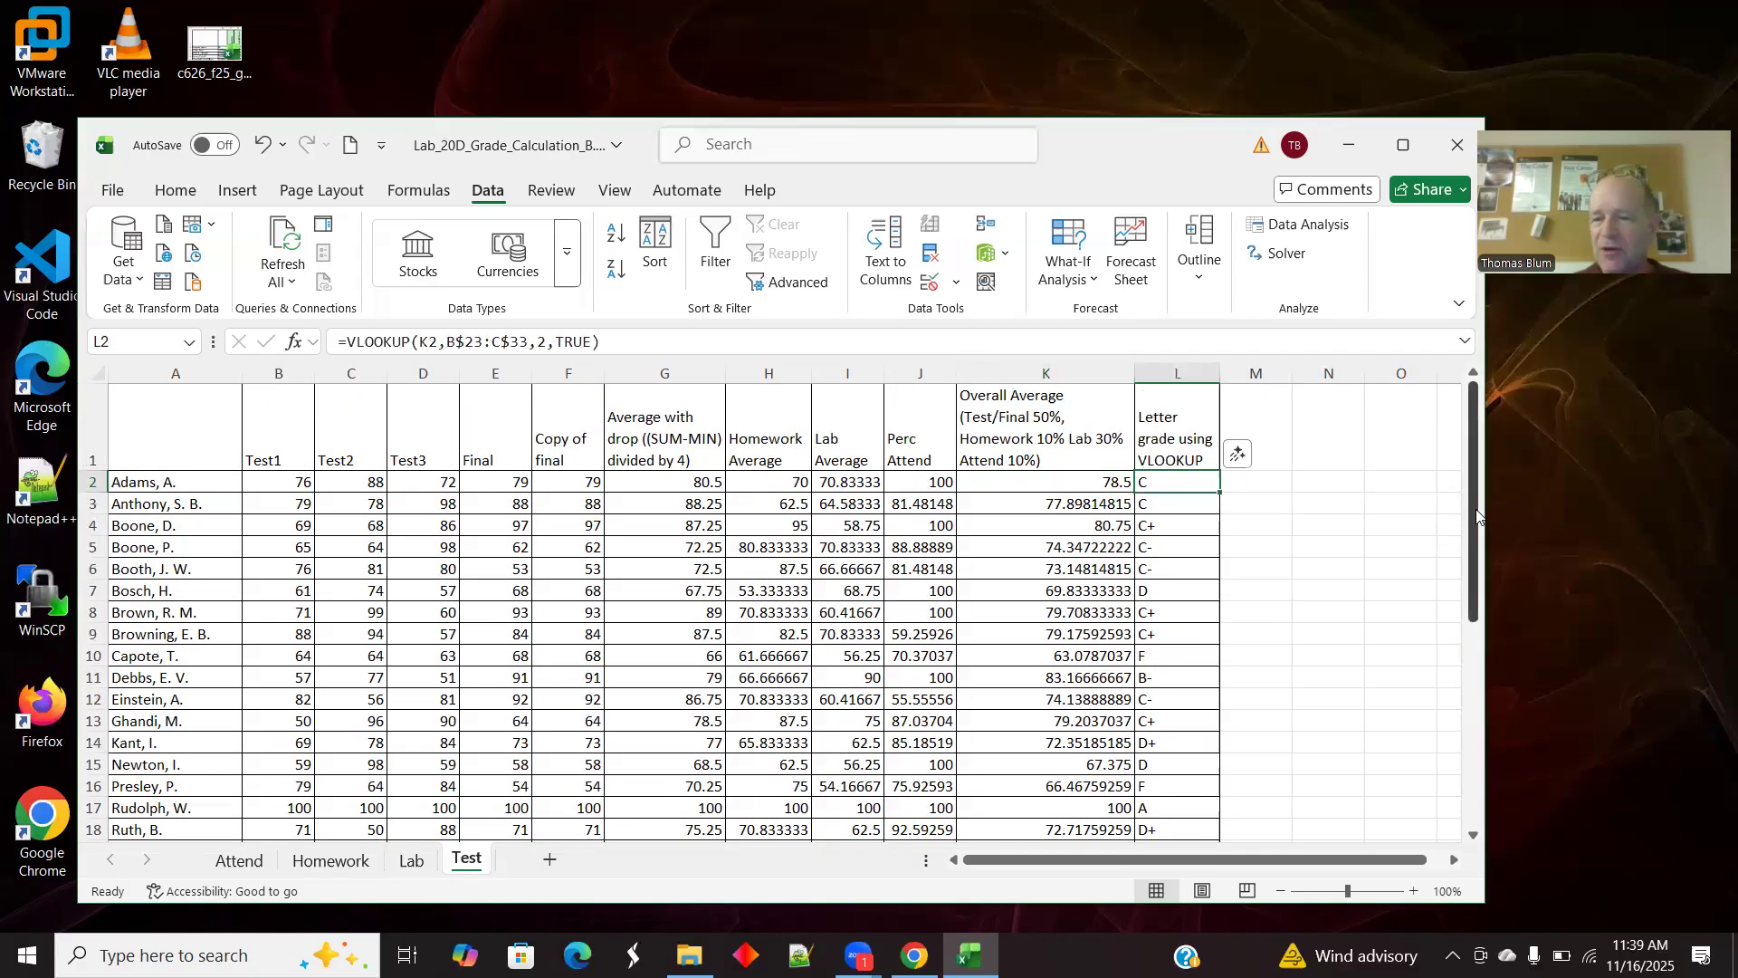
pyautogui.click(1110, 482)
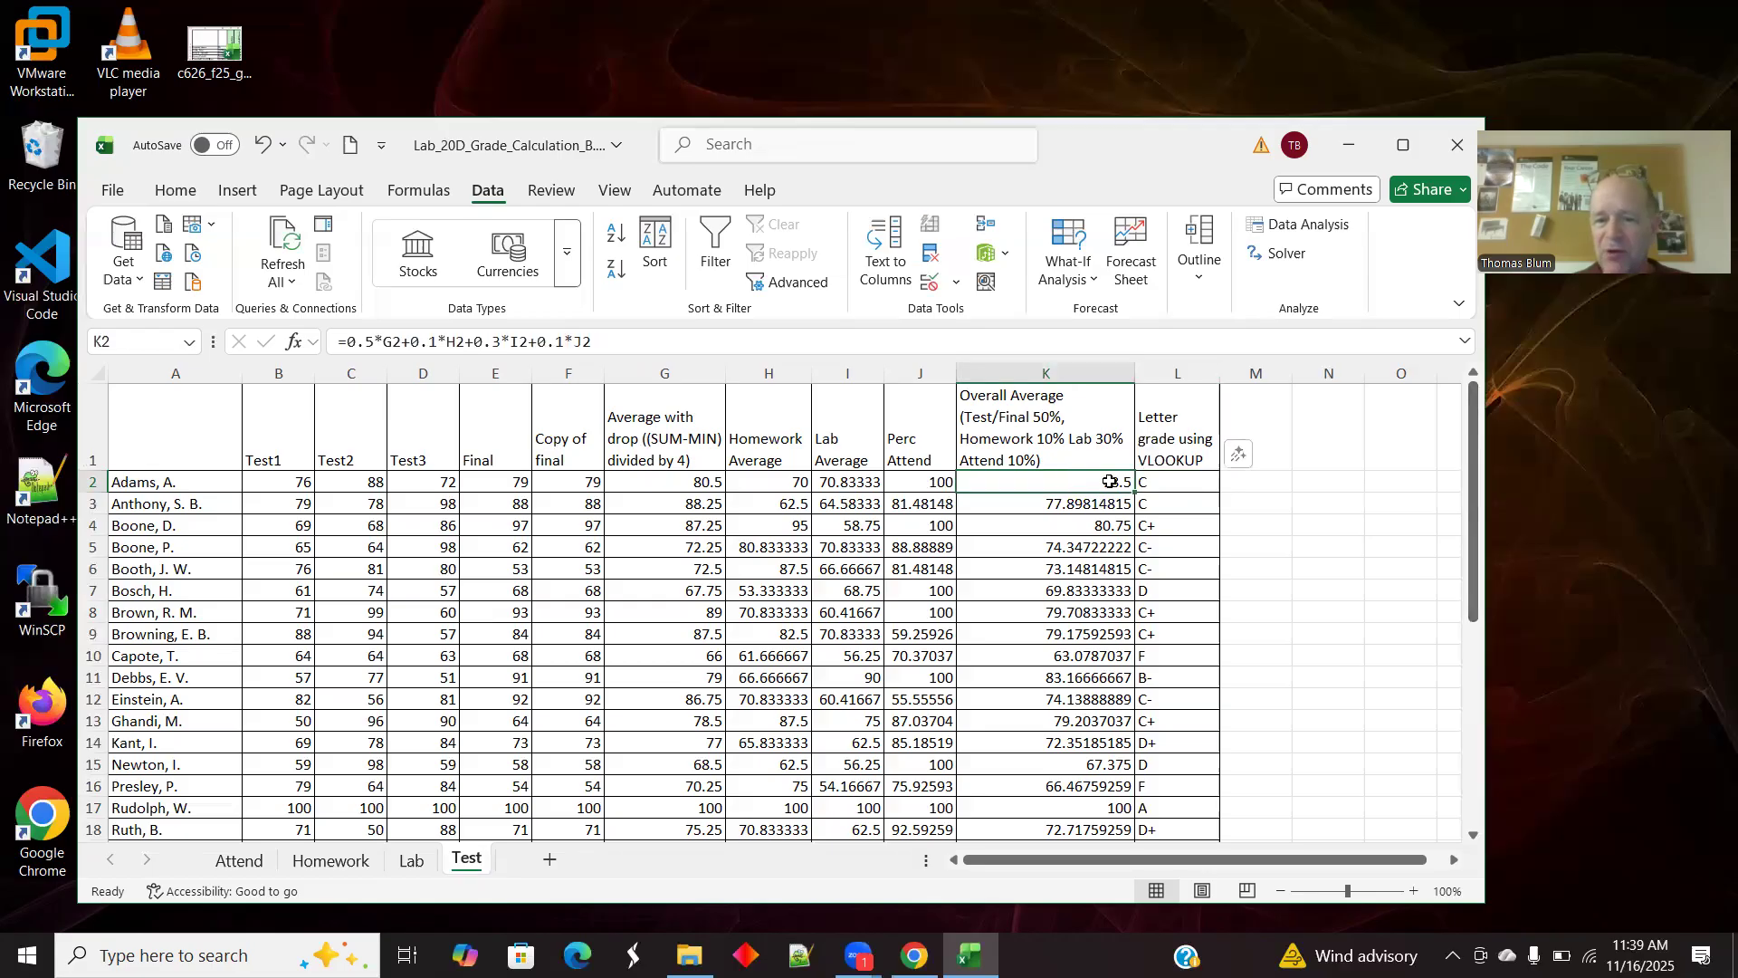
pyautogui.click(1191, 482)
pyautogui.moveTo(1469, 489); pyautogui.dragTo(1481, 761)
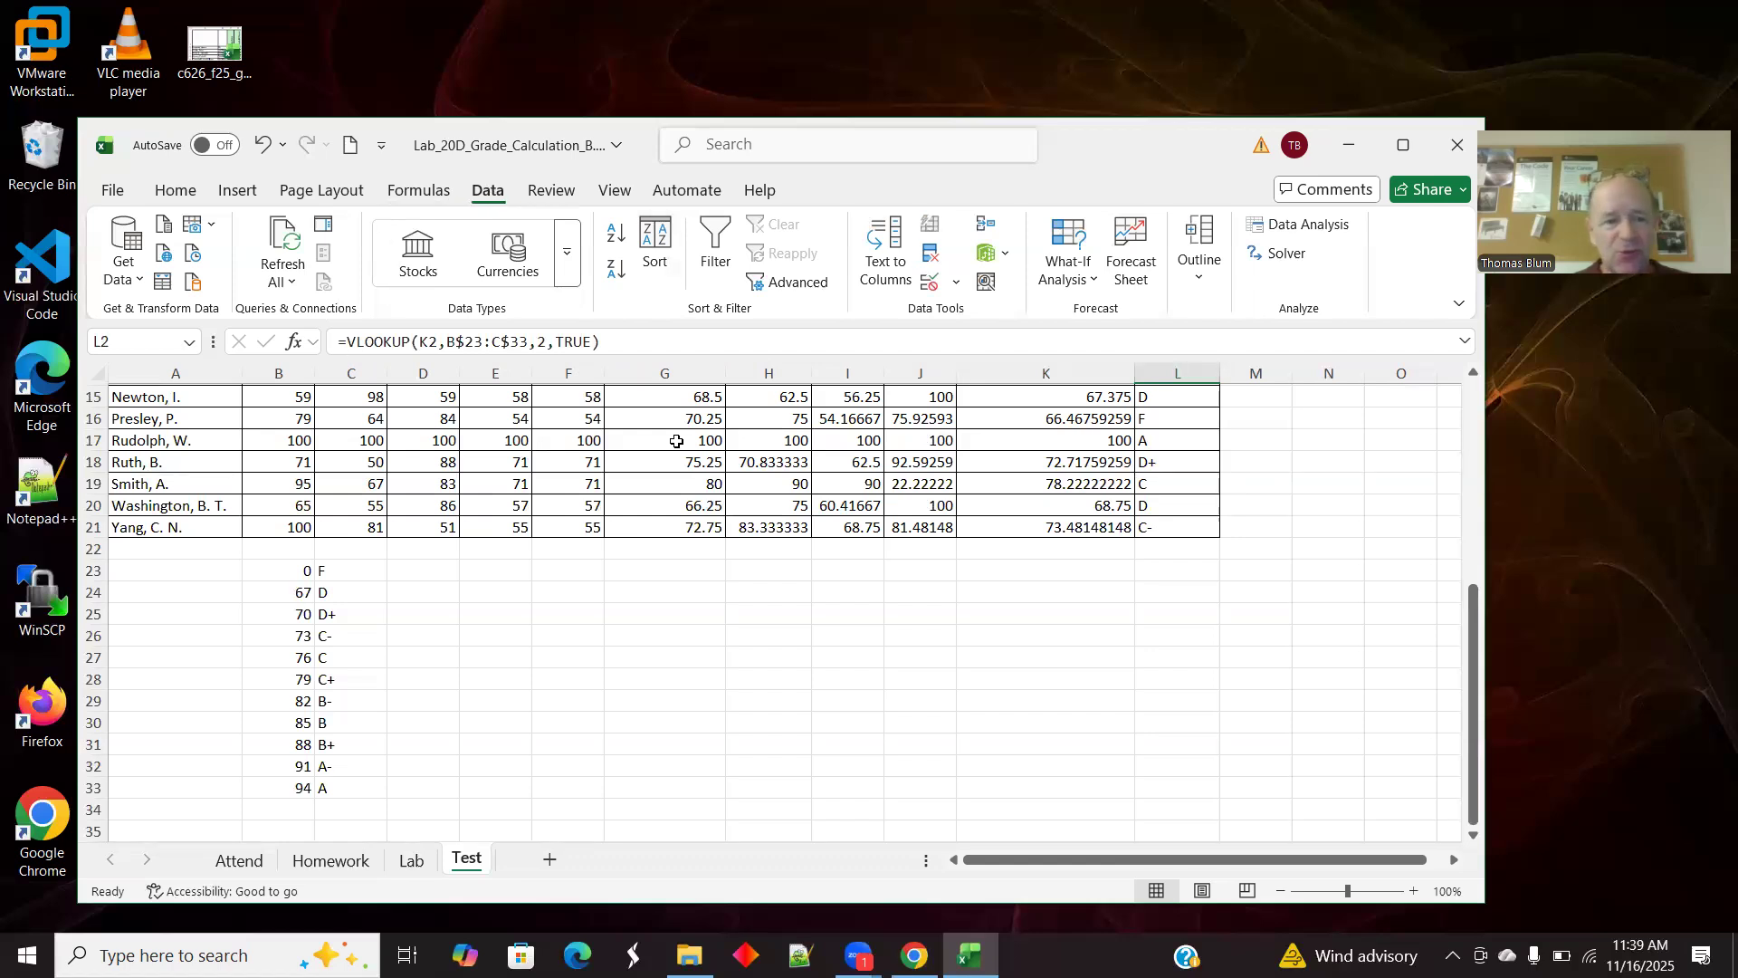
pyautogui.moveTo(1476, 699); pyautogui.dragTo(1461, 446)
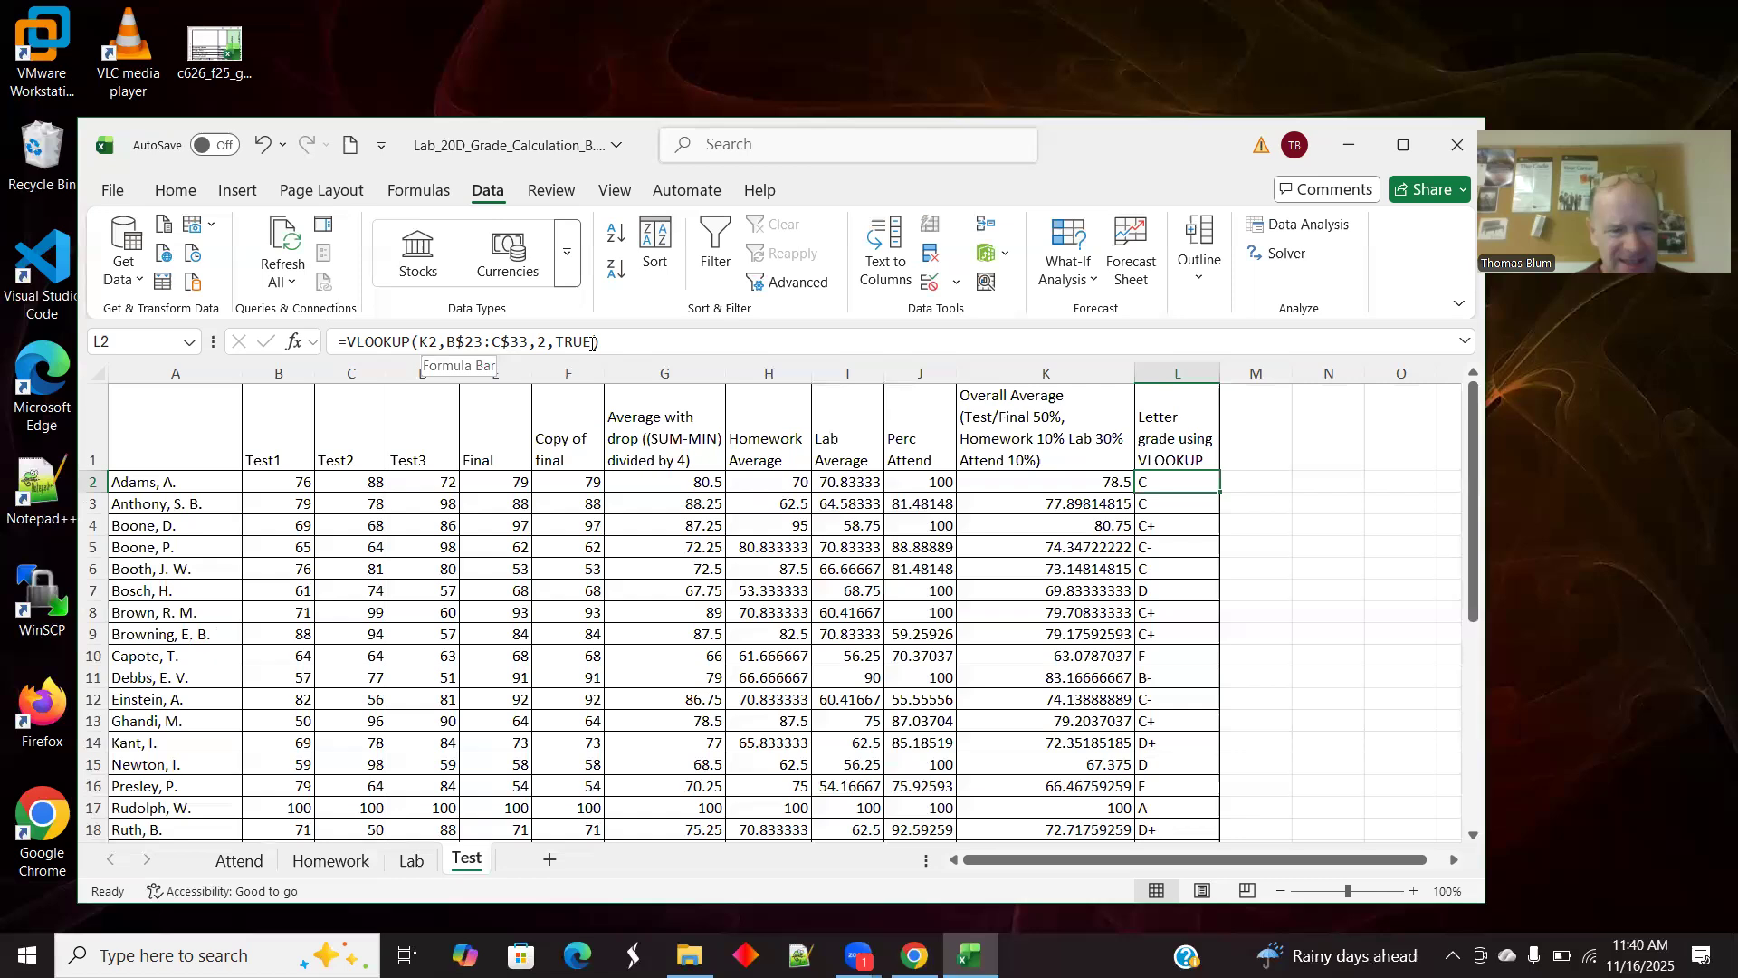
pyautogui.click(1474, 127)
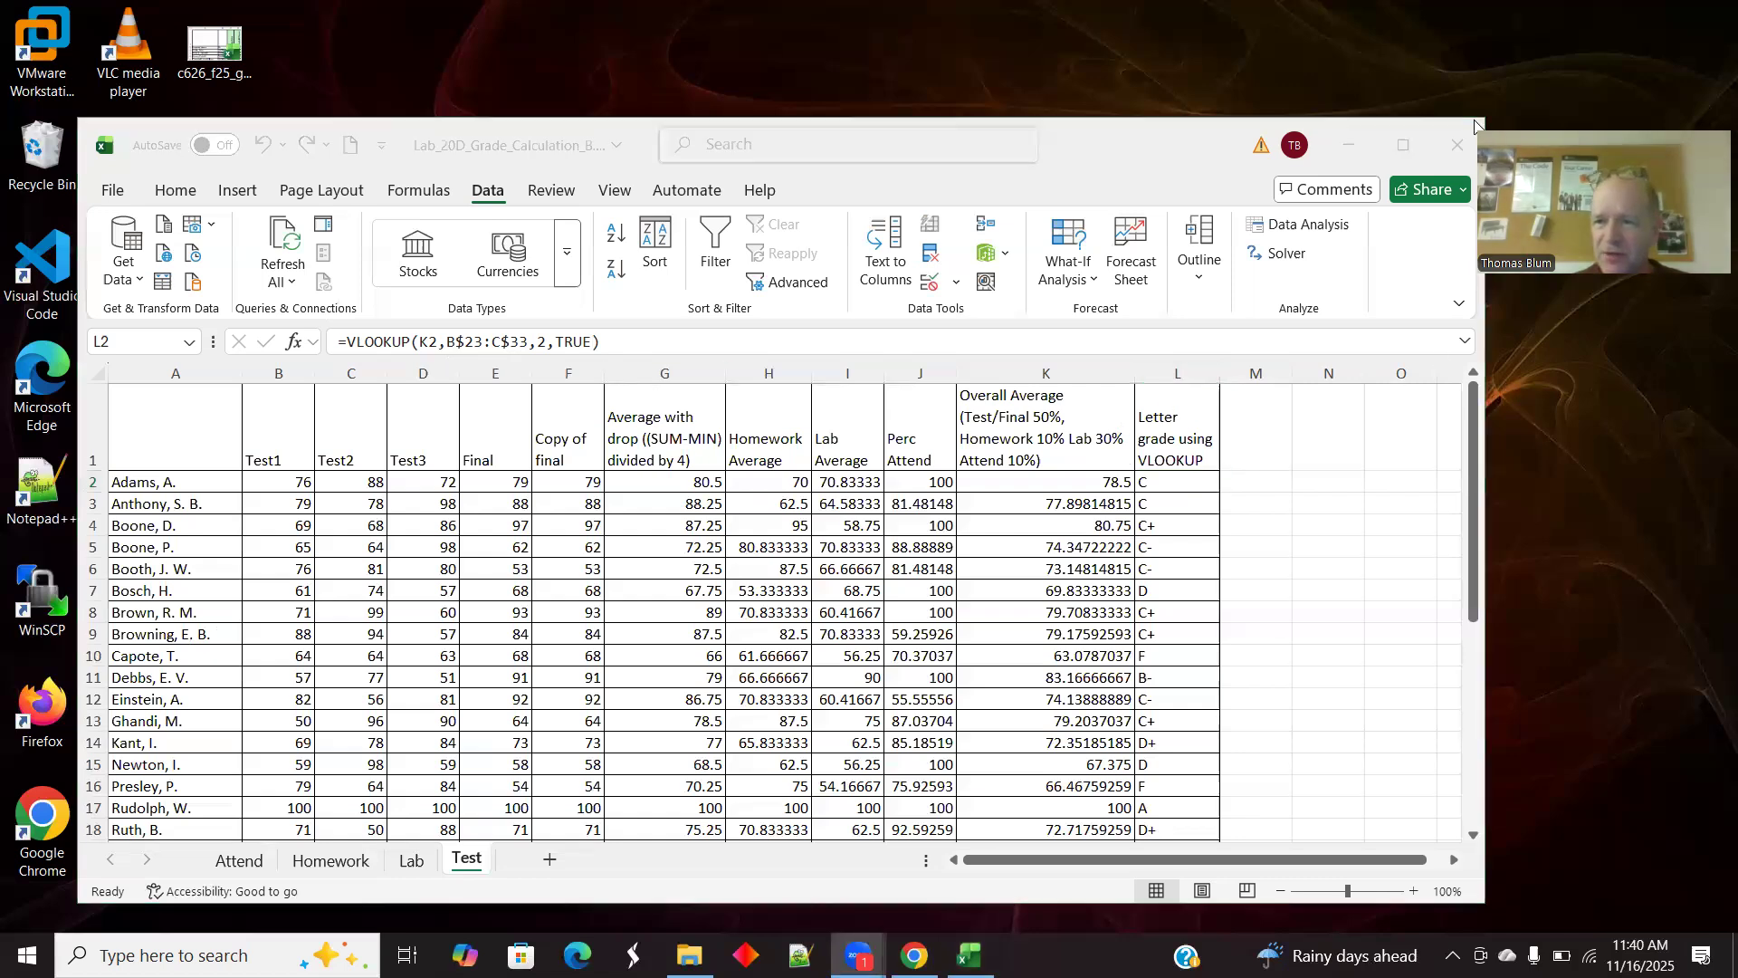